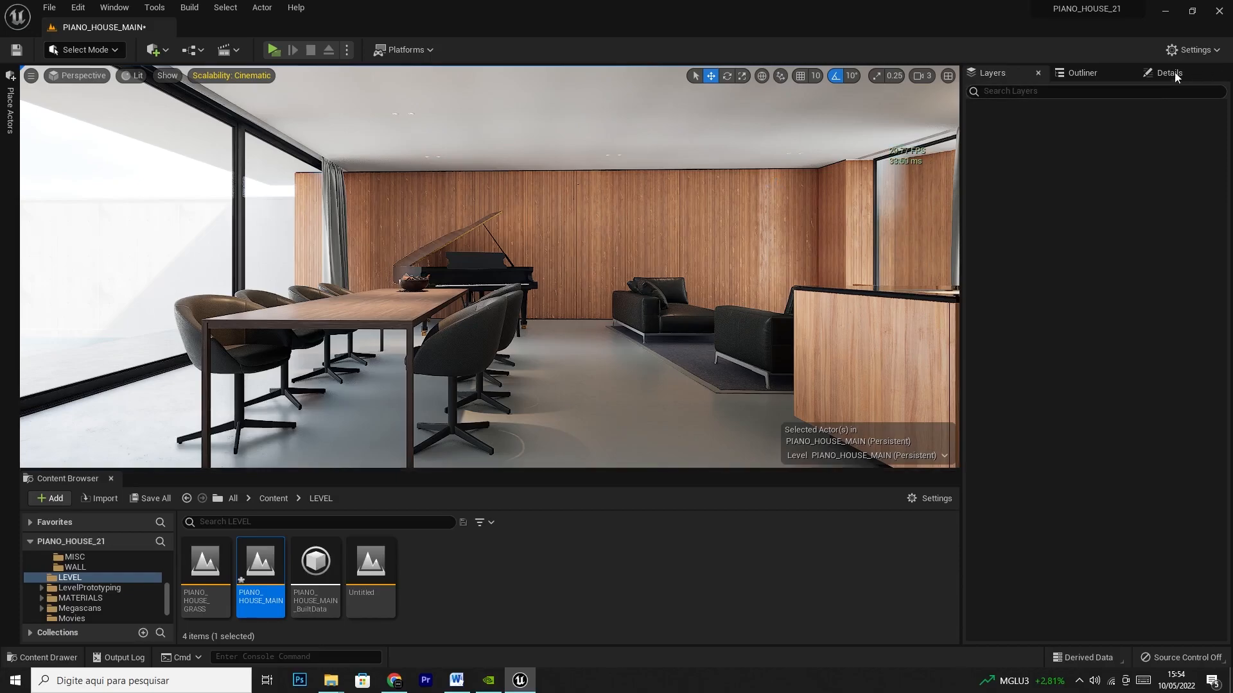
Step: Find and select the PostProcessVolume actor in the EFFECTS folder of the level
left_click(1081, 75)
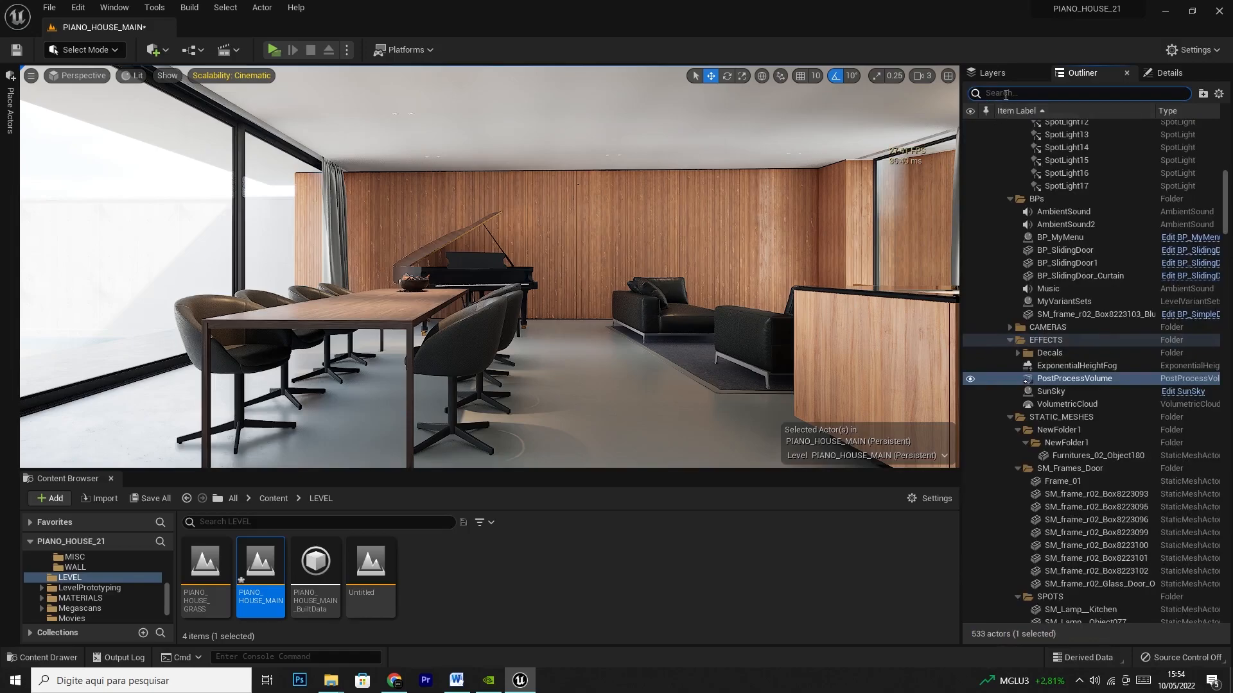
type("post")
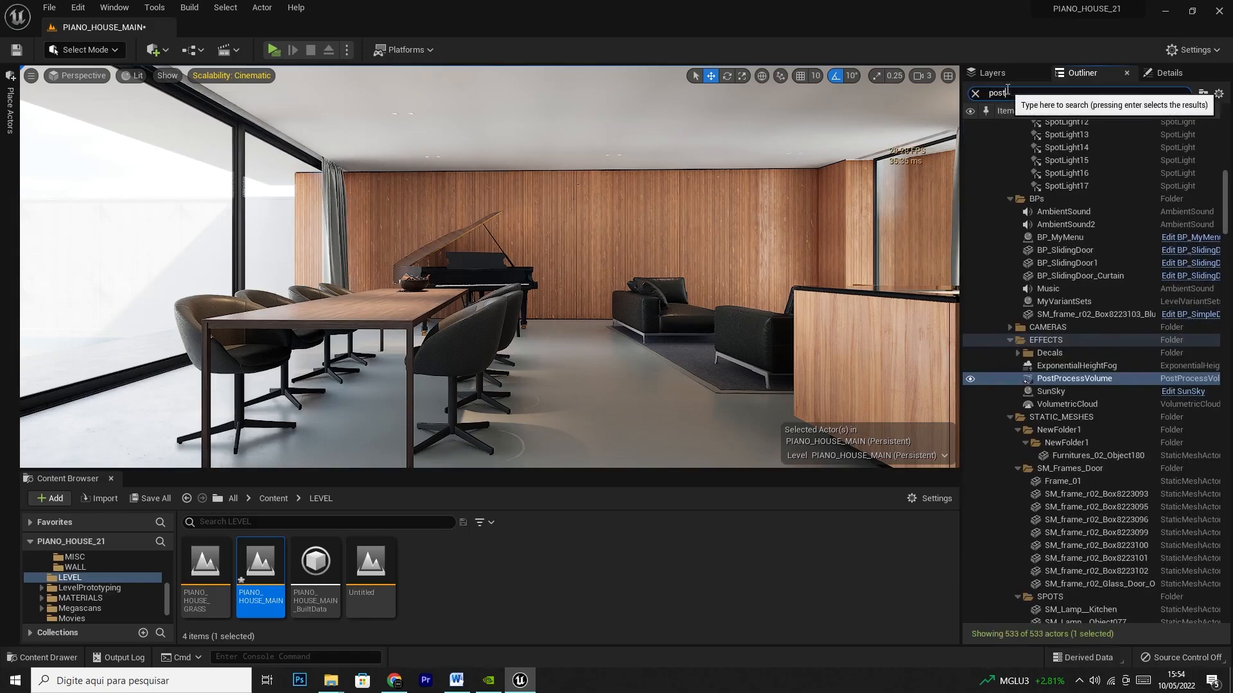
left_click(976, 94)
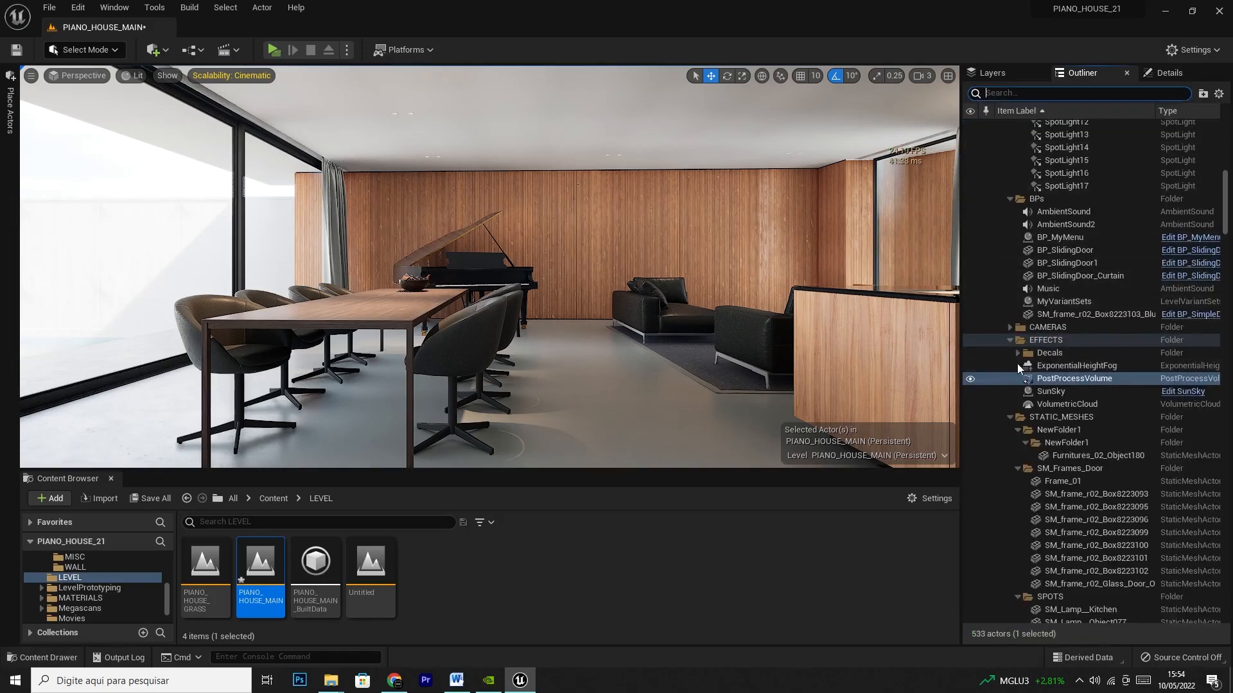
left_click(1040, 379)
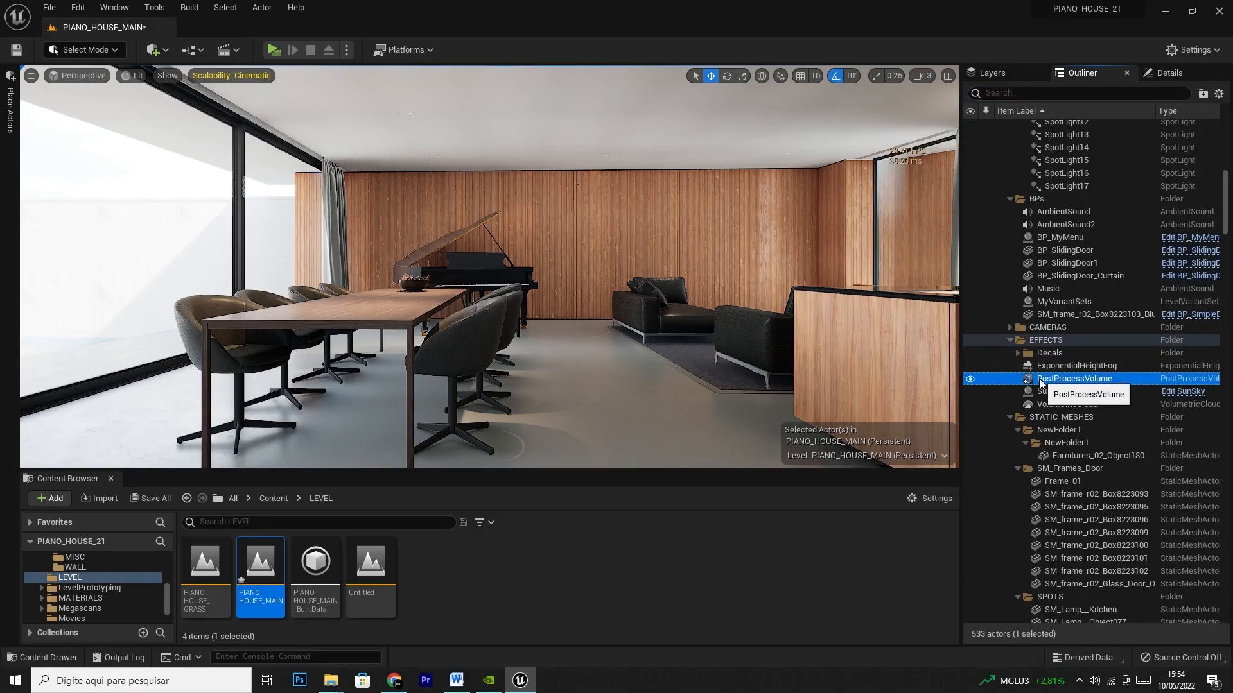
Step: Hide all the lights in the Artificial_Lighting folder of the level
scroll(1137, 140, "up", 10)
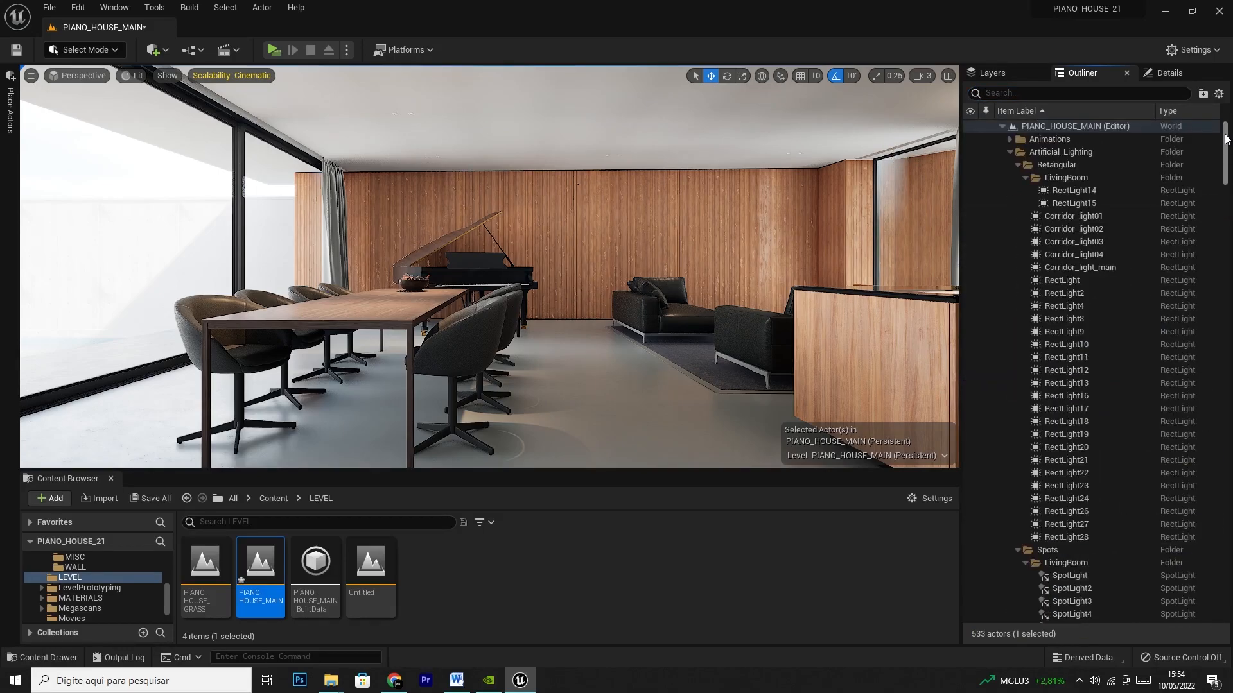
left_click(970, 153)
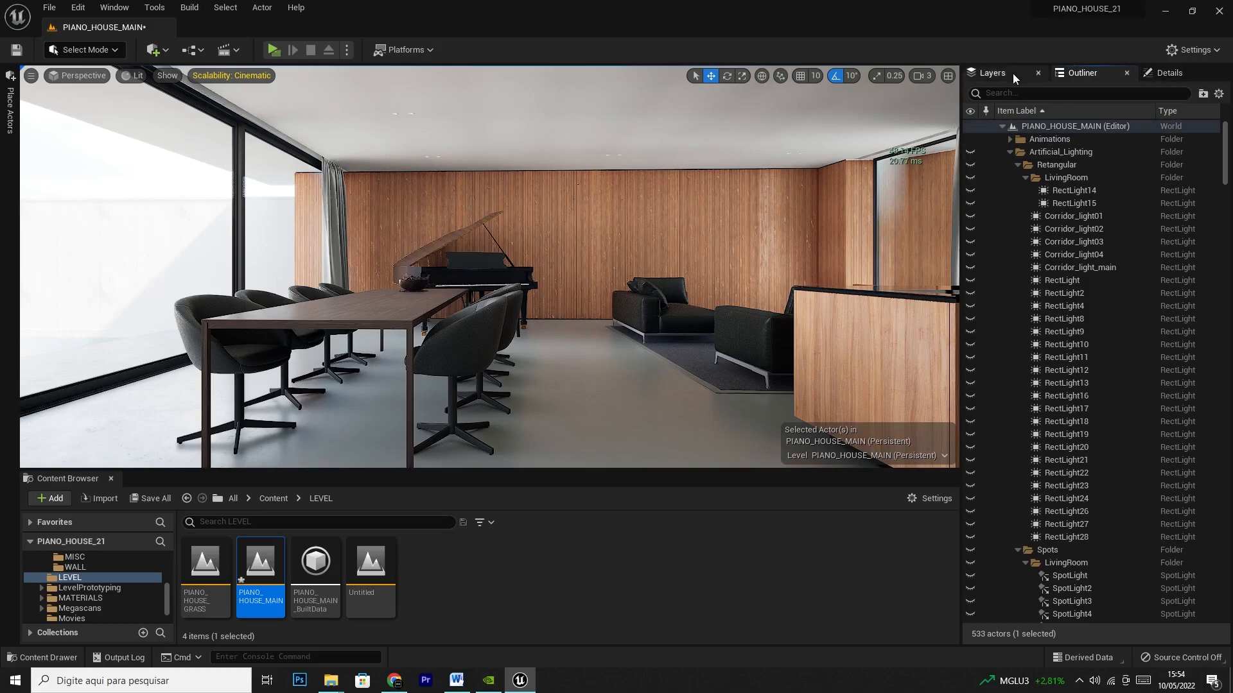
scroll(1035, 332, "down", 3)
scroll(1035, 332, "down", 10)
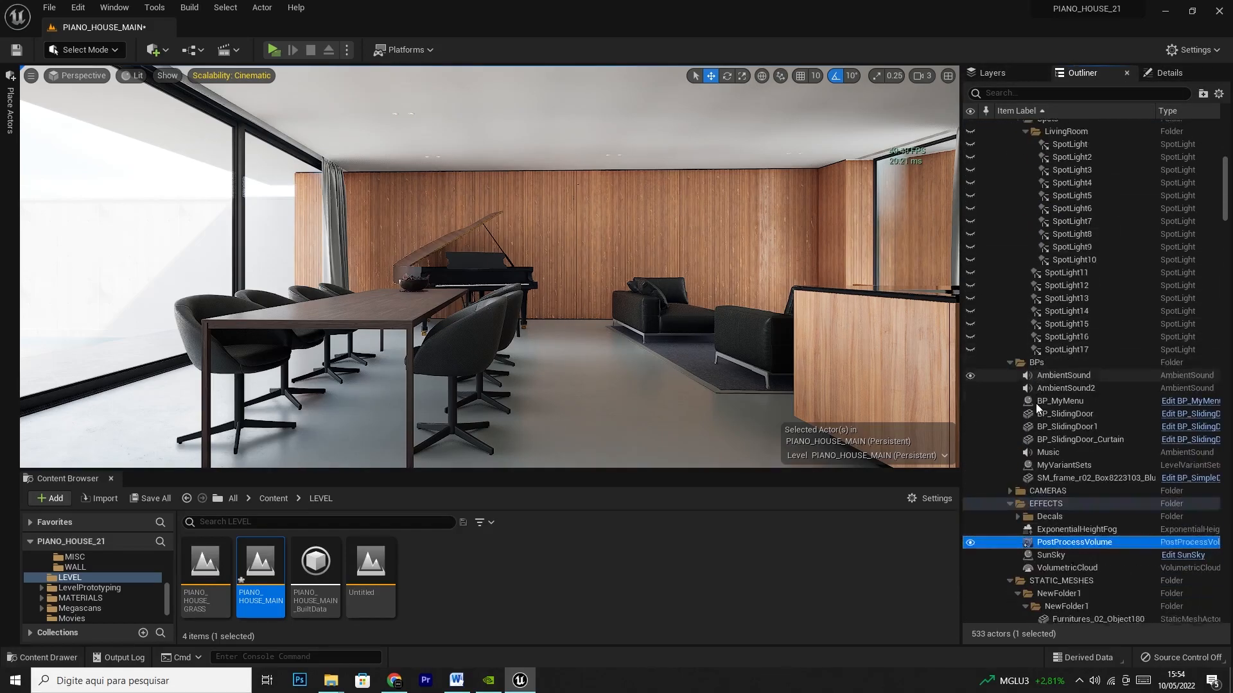
Step: Expand the PostProcessVolume's Lumen and Ray Tracing Global Illumination settings and enable the ray tracing Type override
left_click(1167, 73)
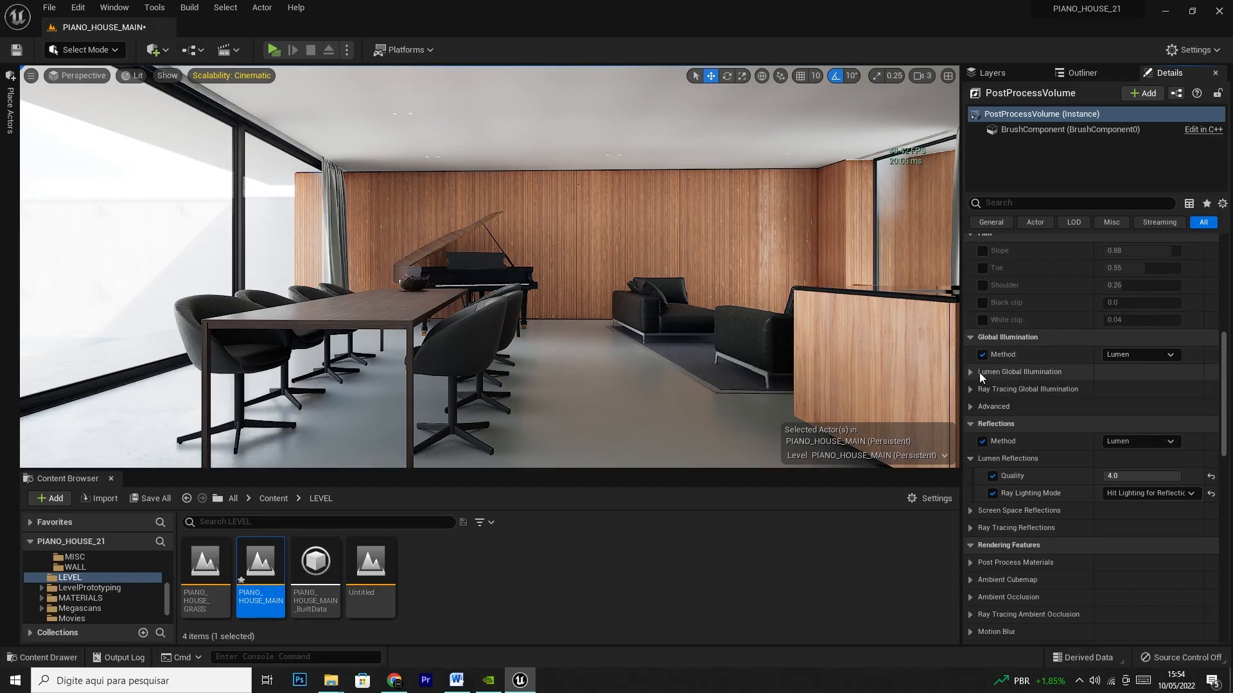
left_click(980, 373)
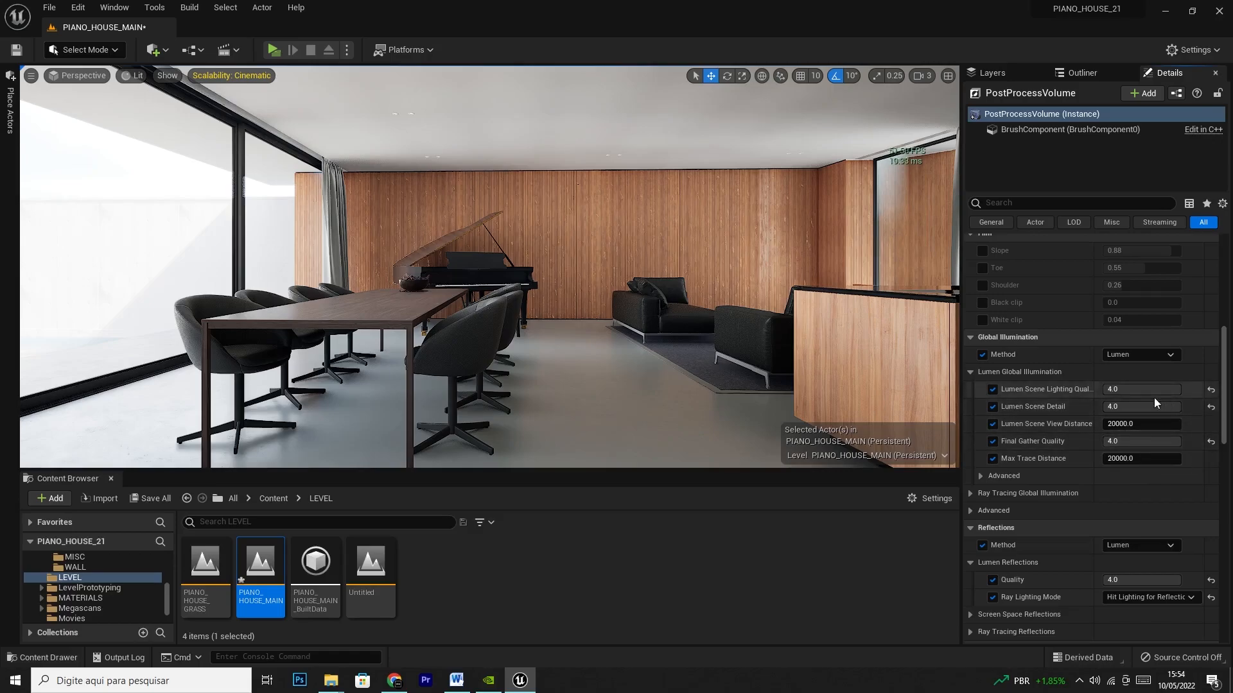
left_click(970, 494)
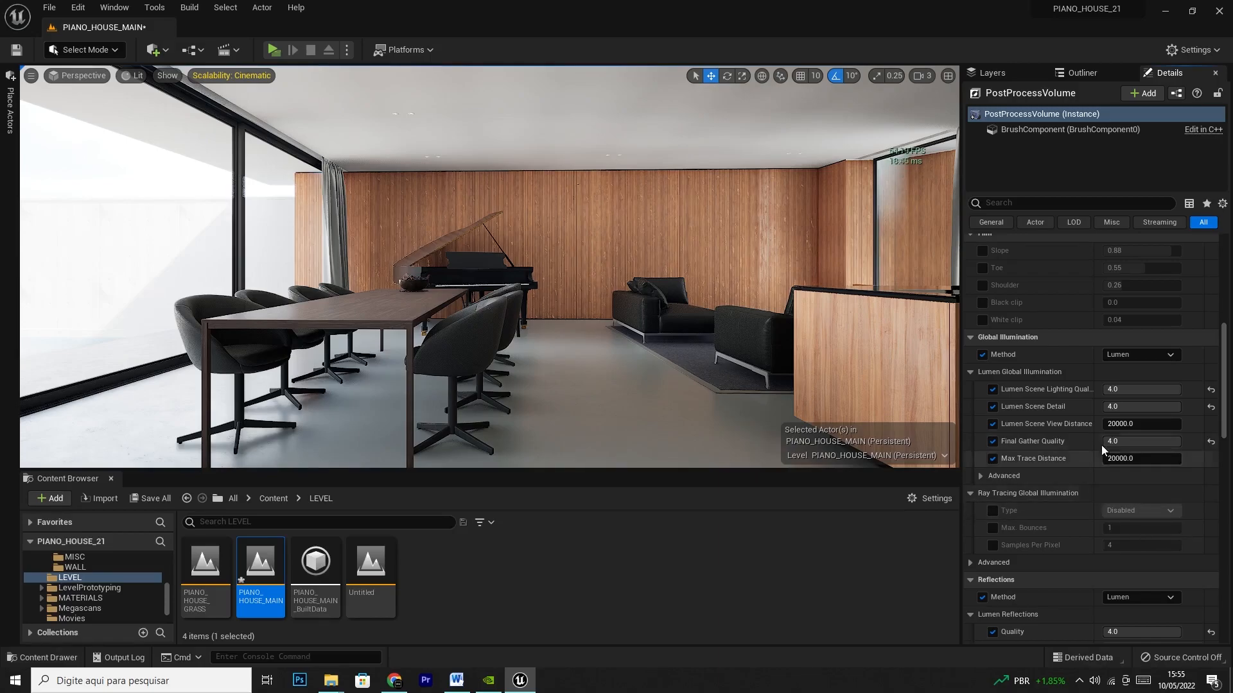
left_click(995, 512)
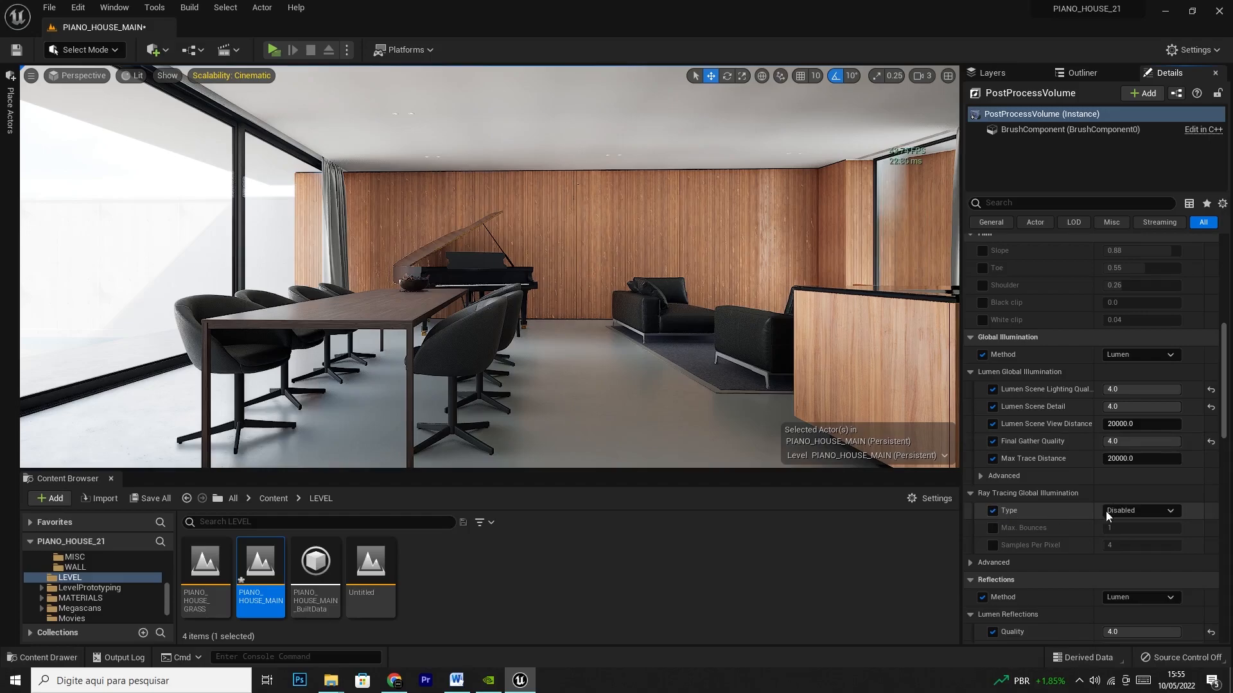
Step: Try the Brute Force and Final Gather types for Ray Tracing Global Illumination and return the type to Disabled
left_click(1133, 510)
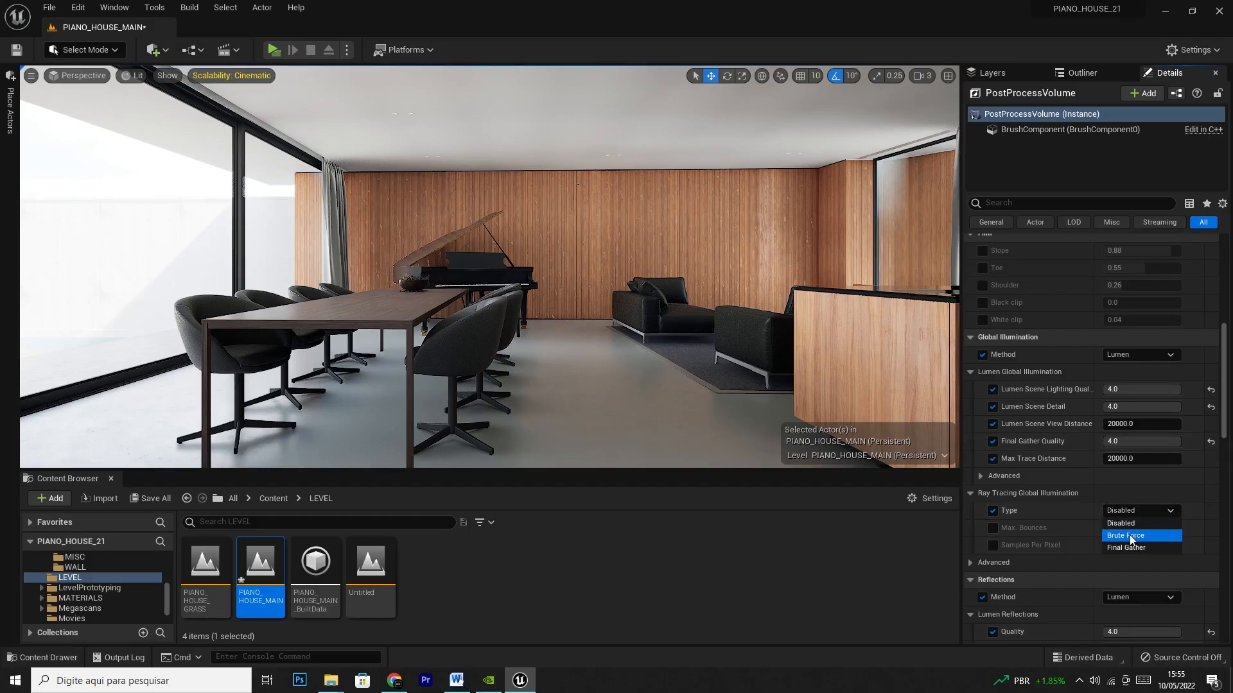
left_click(1130, 537)
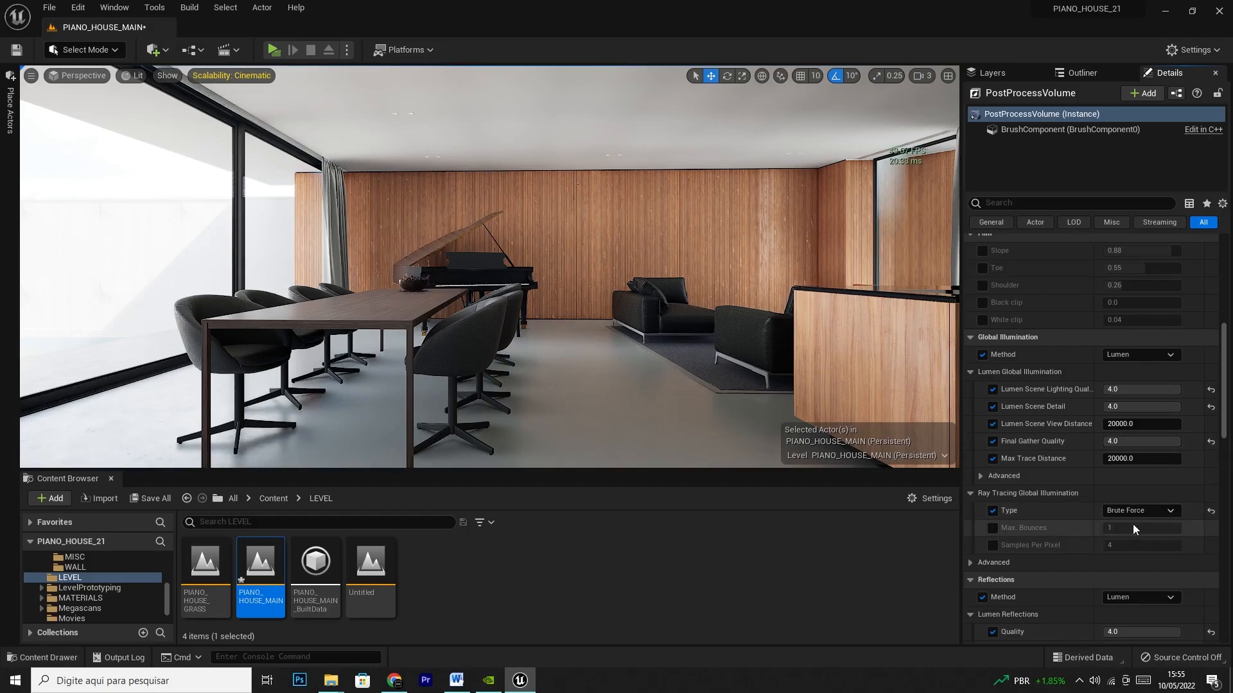
left_click(1127, 547)
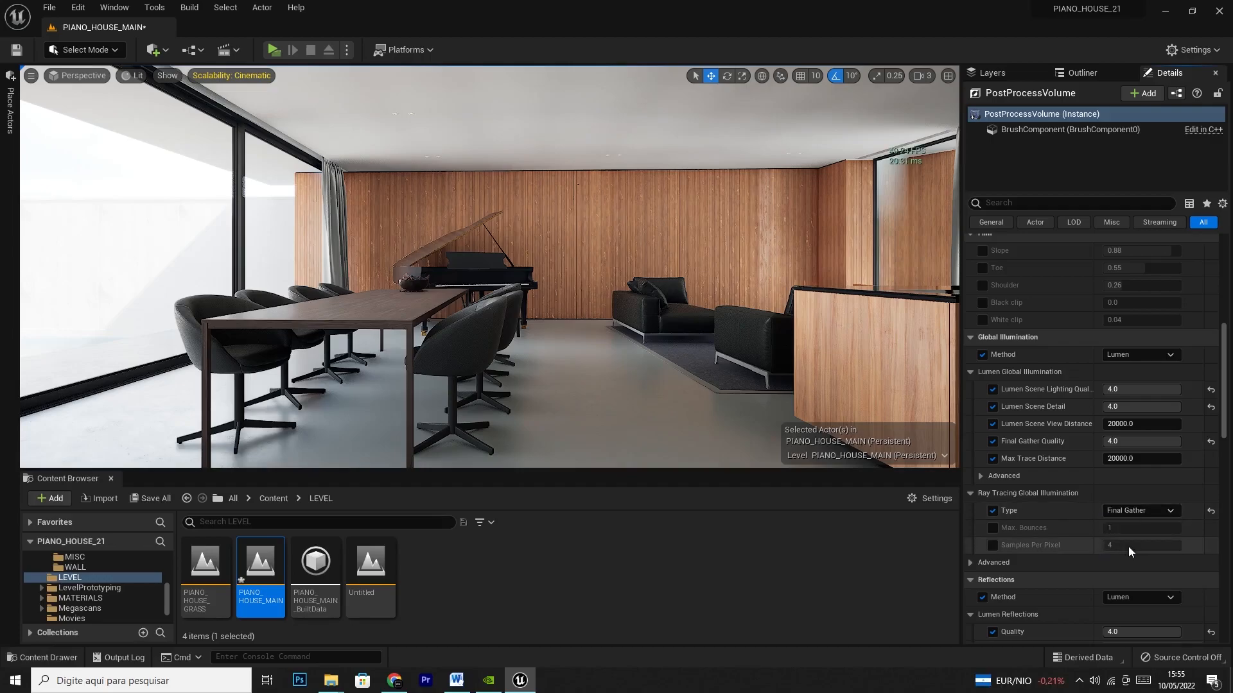
left_click(1131, 511)
left_click(1129, 528)
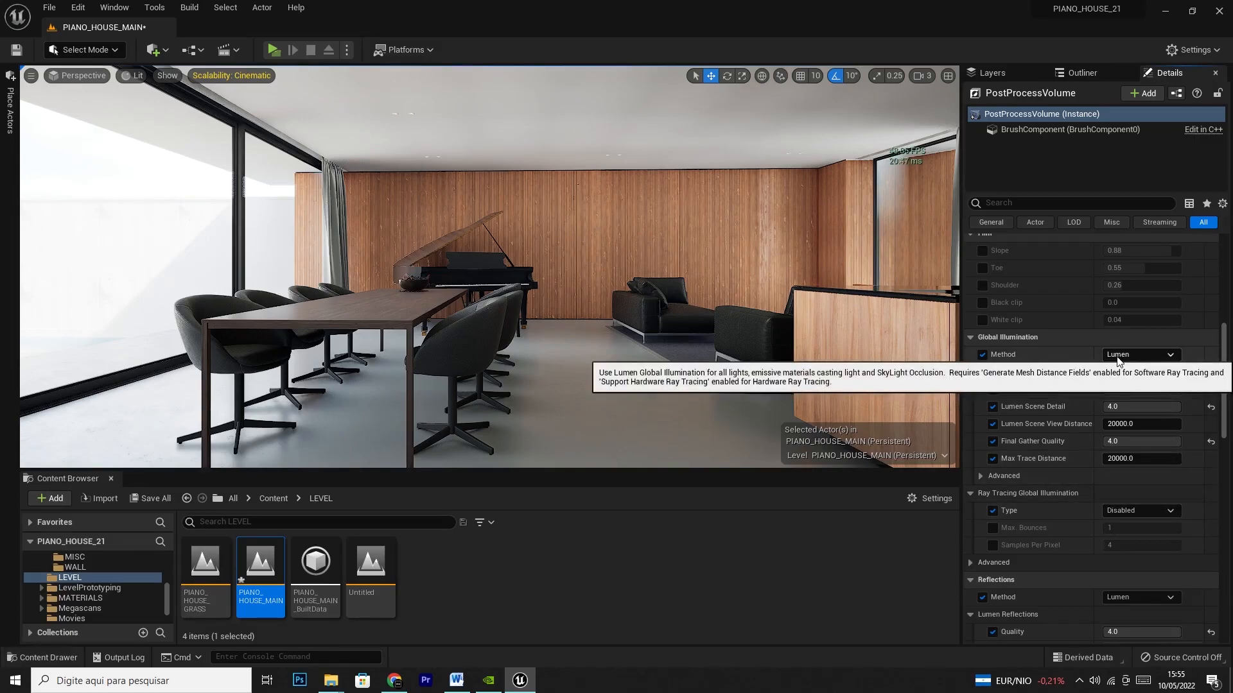
Step: Try the Standalone Ray Traced (Deprecated) global illumination method with the Brute Force and Final Gather types
left_click(1117, 356)
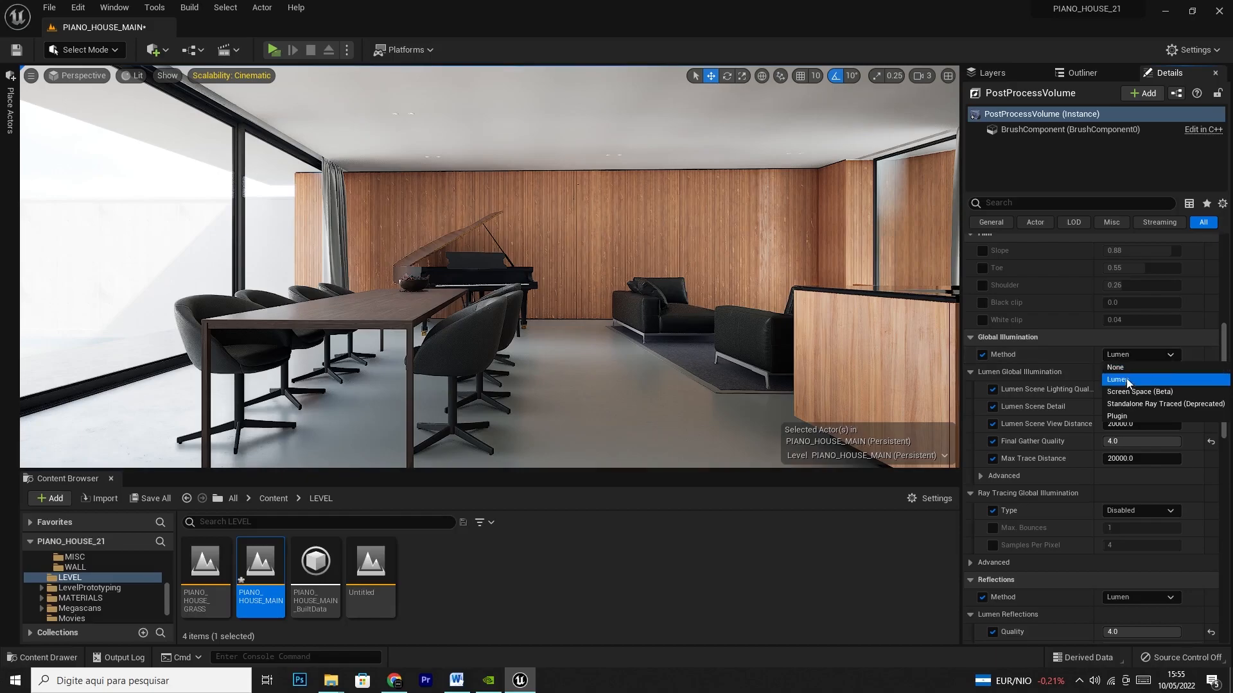
left_click(1128, 405)
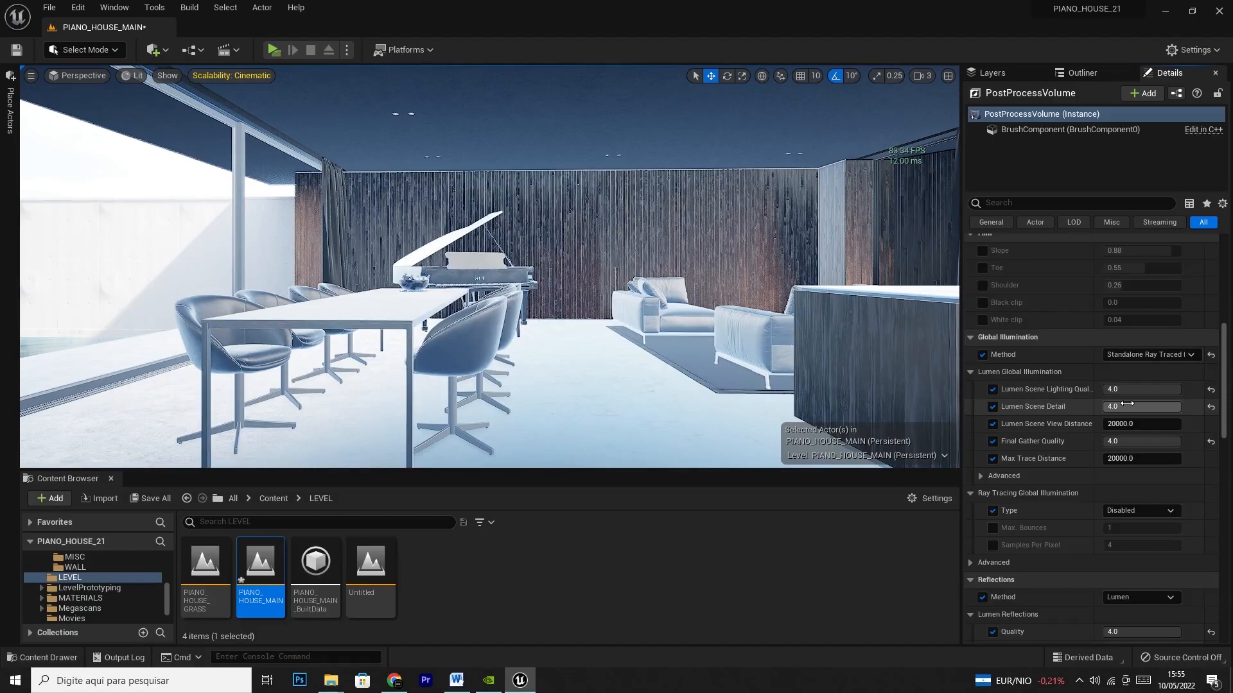
left_click(1143, 509)
left_click(1135, 534)
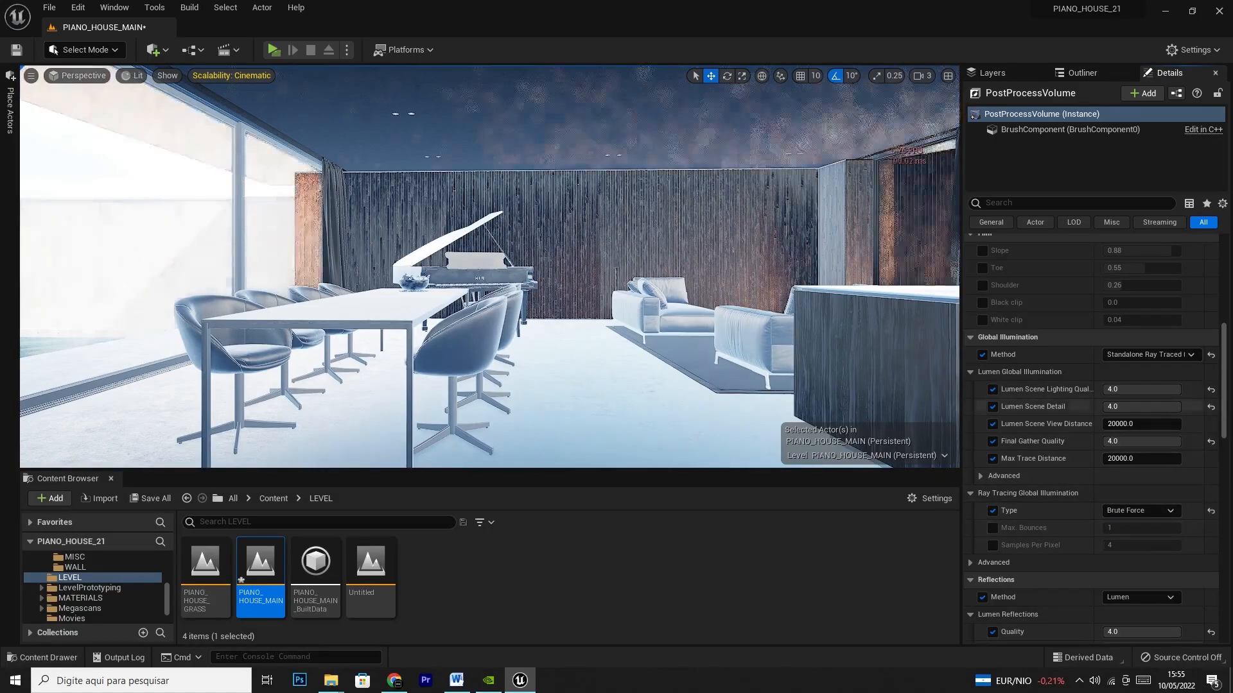
left_click(1130, 508)
left_click(1123, 547)
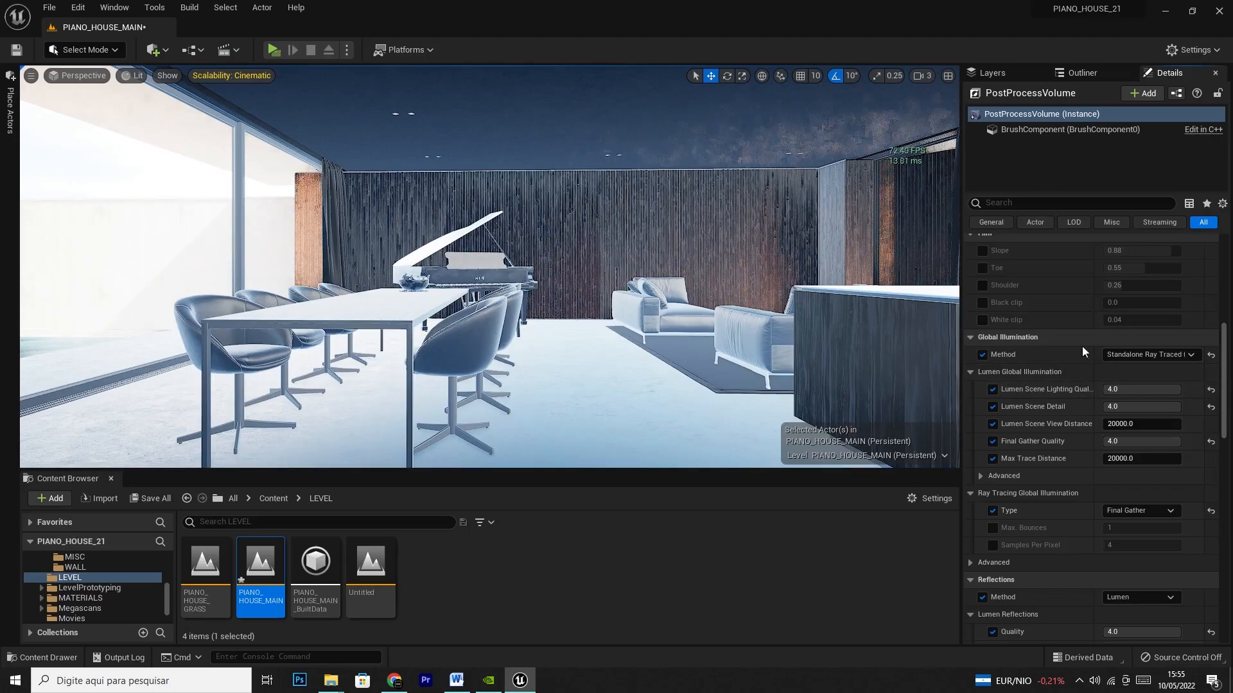
Step: Return the global illumination method to Lumen and the Ray Tracing Global Illumination type to Disabled, and collapse that group
left_click(1125, 355)
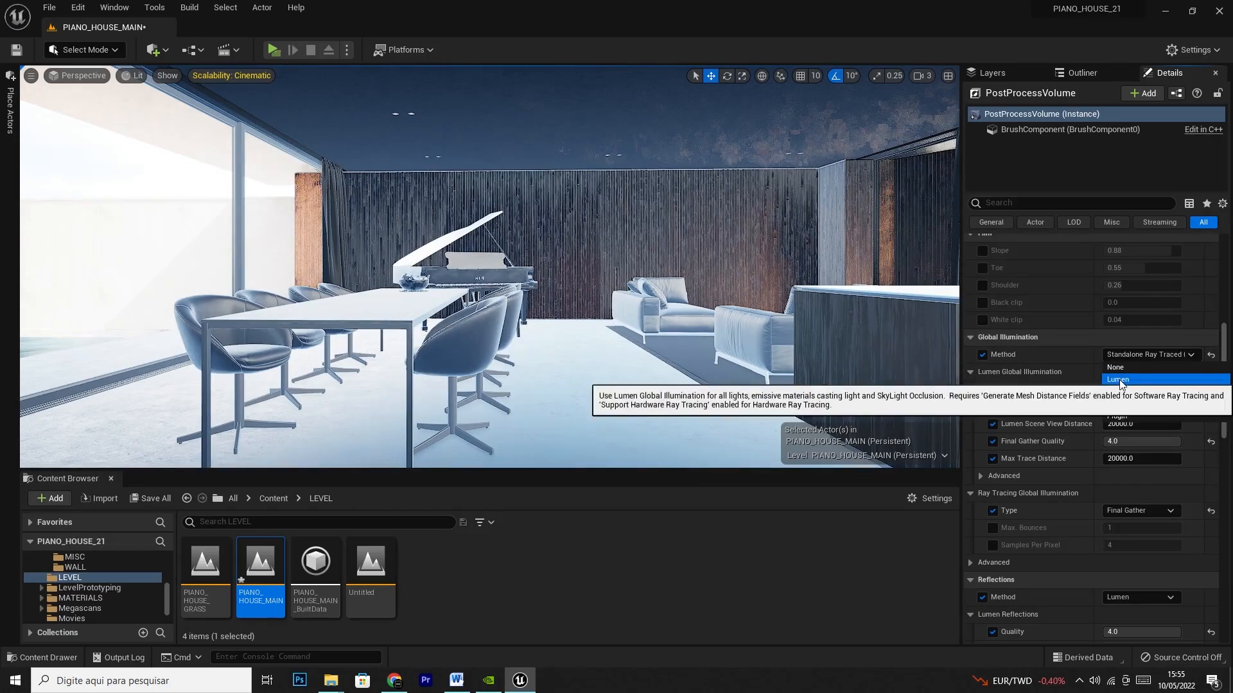
left_click(1119, 380)
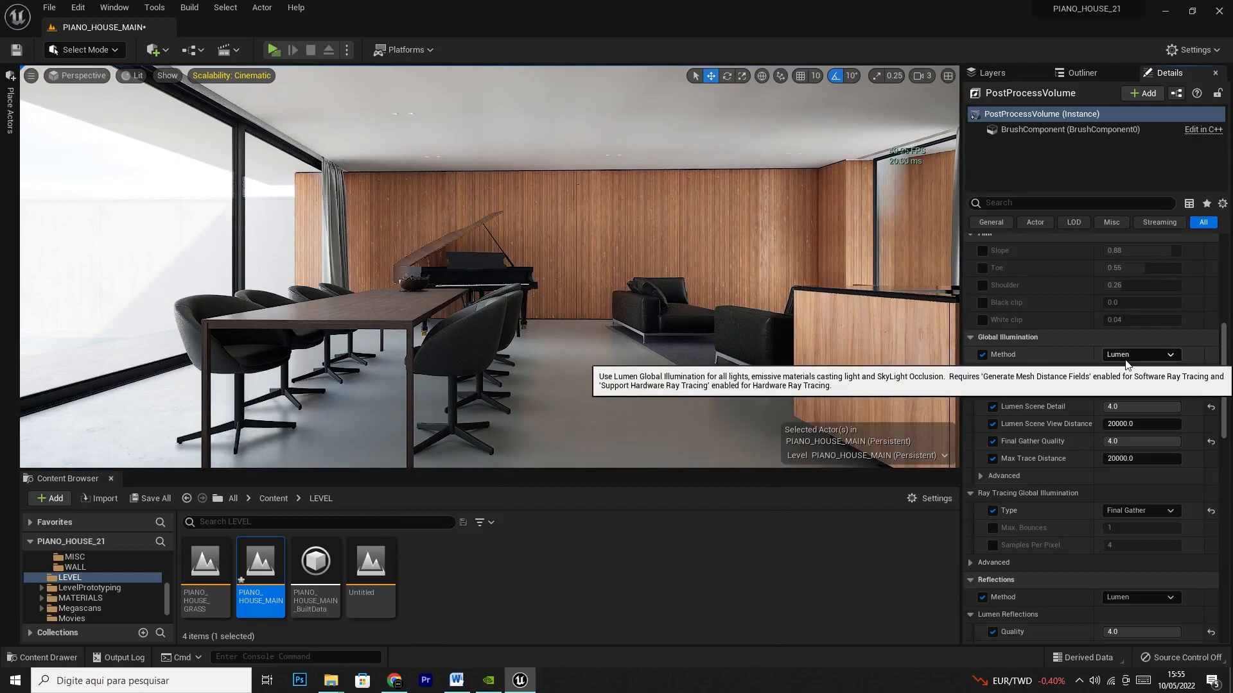
left_click(1128, 511)
left_click(1120, 523)
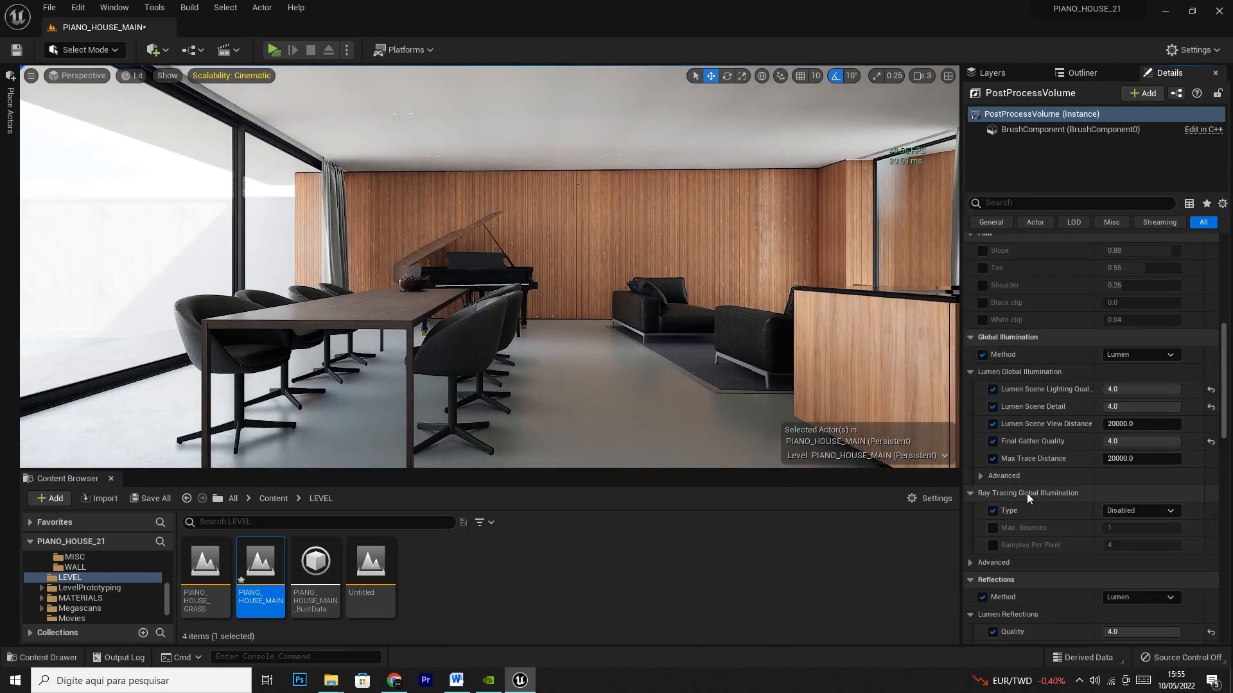
left_click(972, 493)
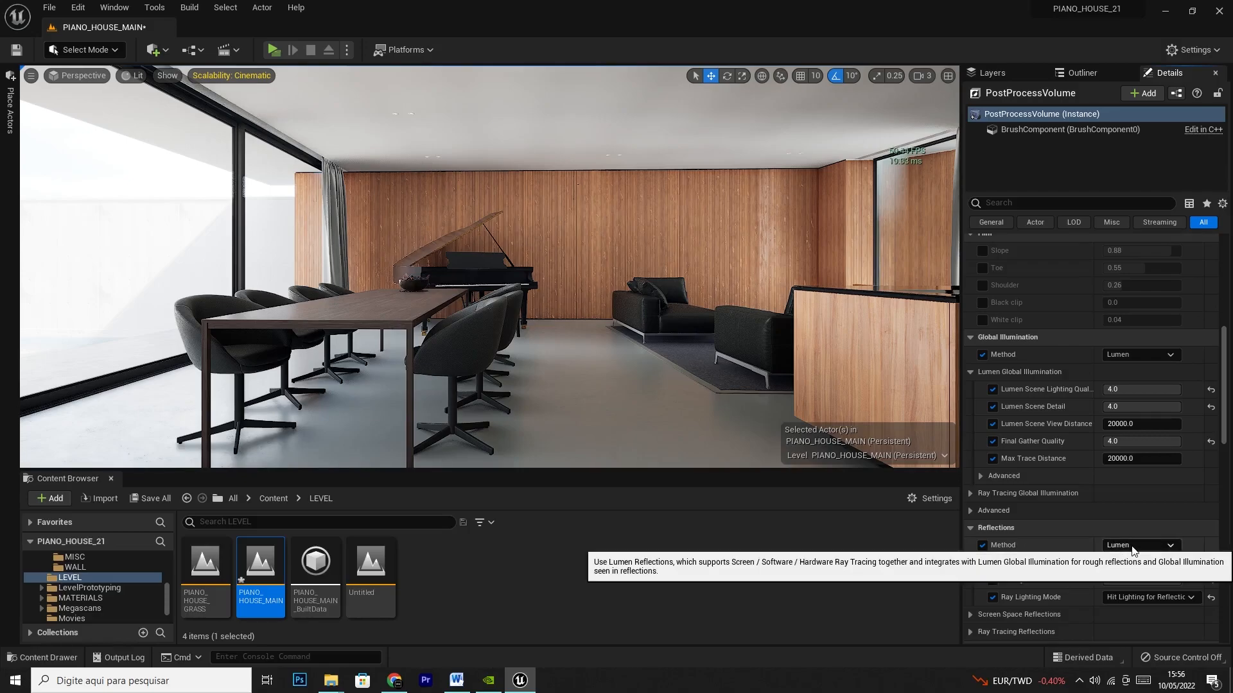
Step: Set the reflections method to Standalone Ray Traced (Deprecated) and the Ray Tracing Reflections Max Roughness to 1.0
left_click(1133, 546)
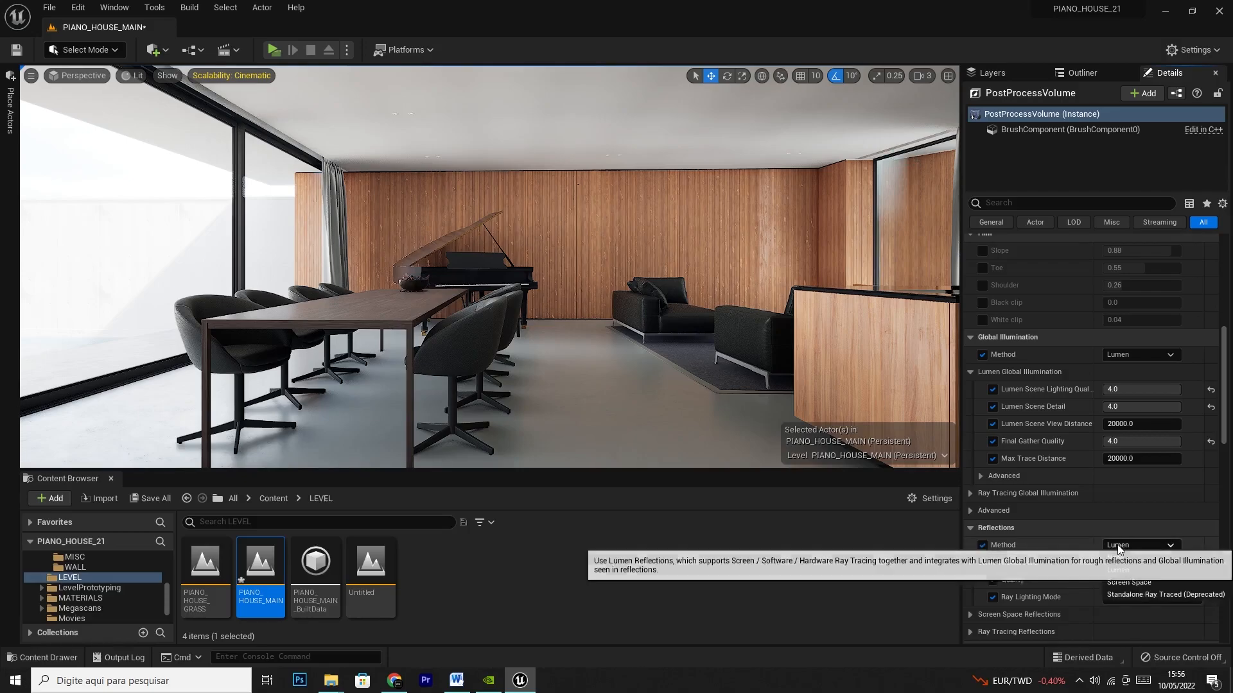
left_click(1117, 595)
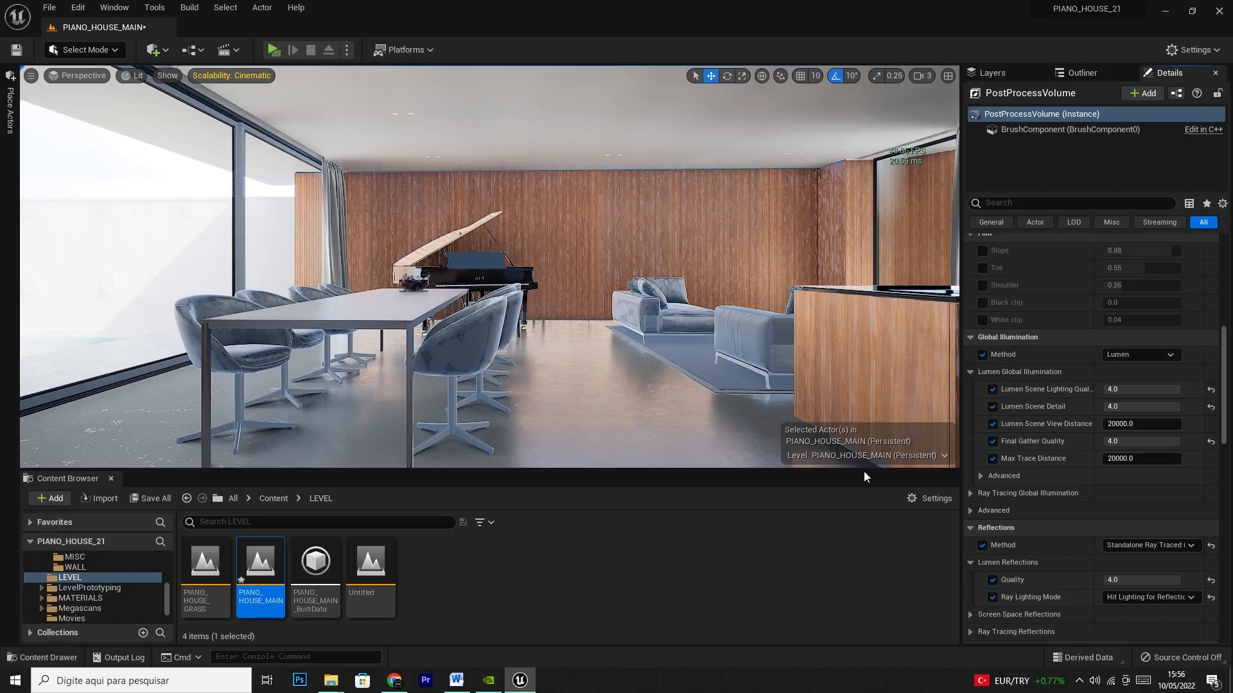
scroll(1149, 534, "down", 3)
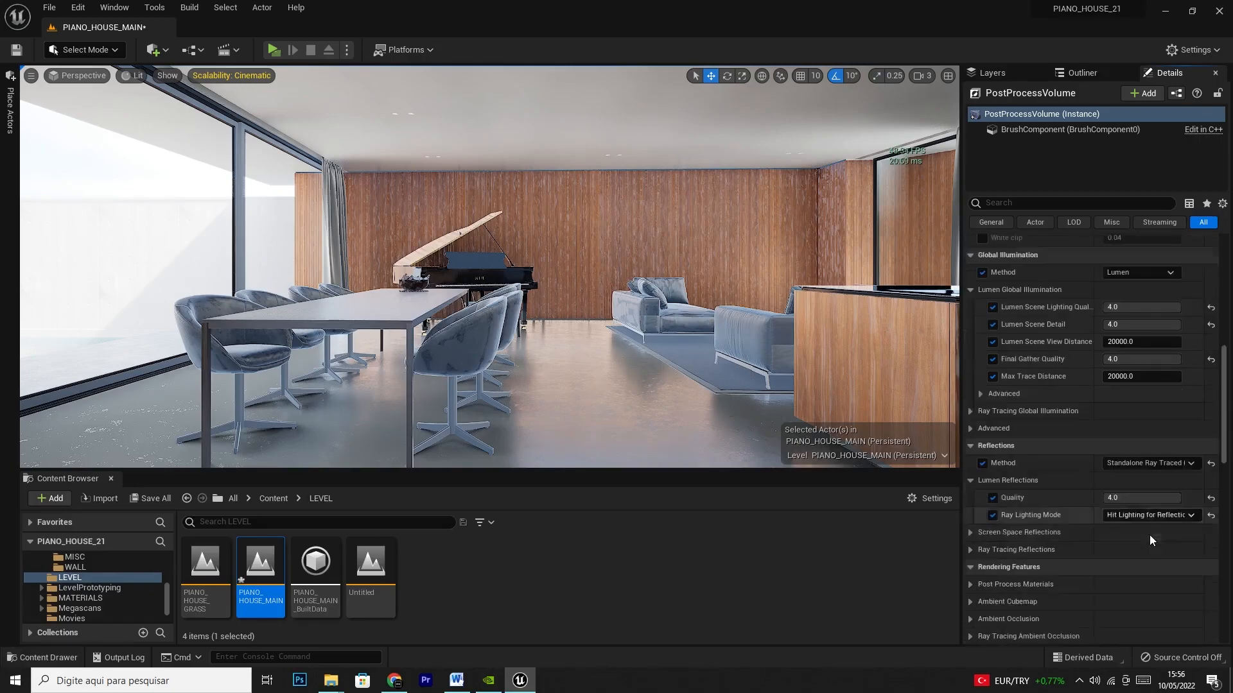
left_click(968, 550)
left_click(1123, 568)
type("1")
key("Return")
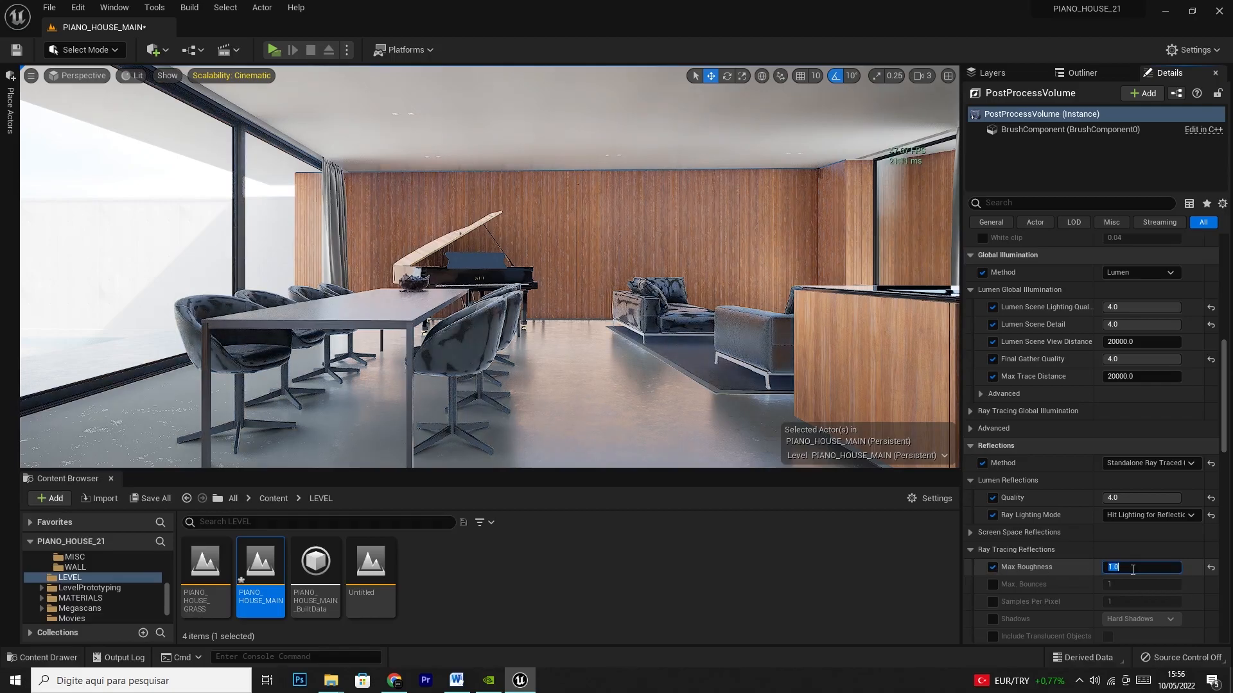
Step: Enable the Ray Tracing Reflections Max. Bounces and Samples Per Pixel overrides and set both to 4
left_click(993, 584)
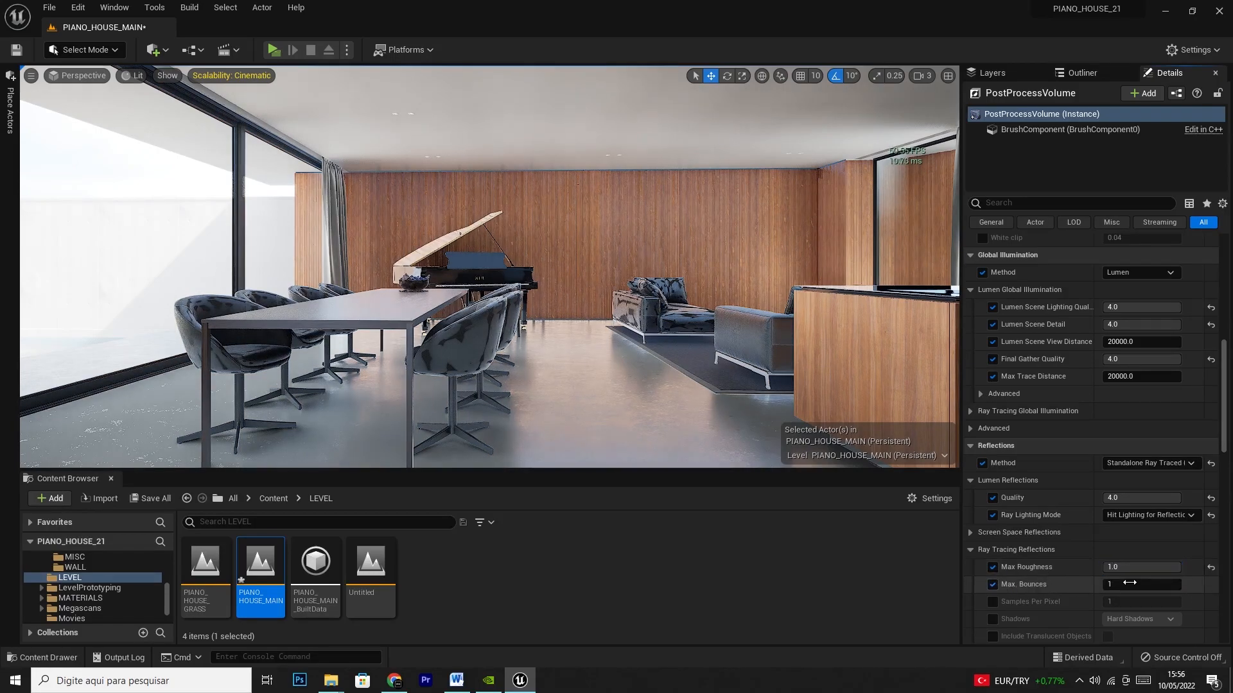
type("4")
key("Return")
type("4")
key("Return")
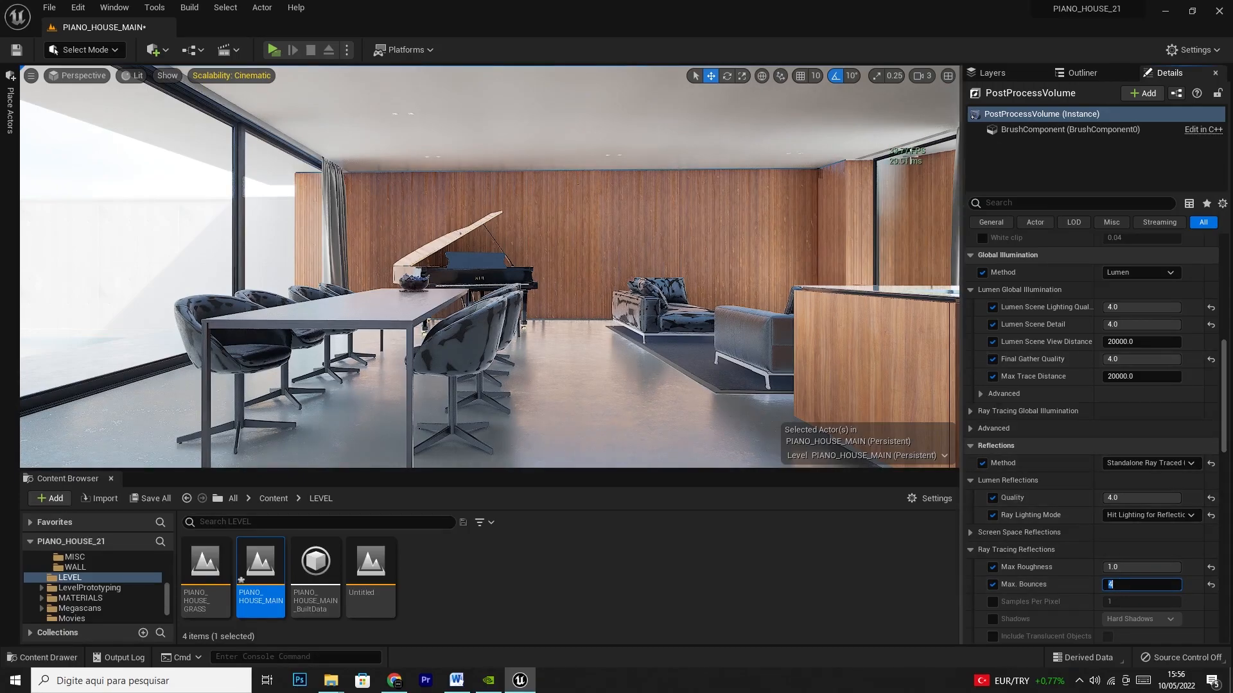
left_click(992, 602)
left_click(1111, 603)
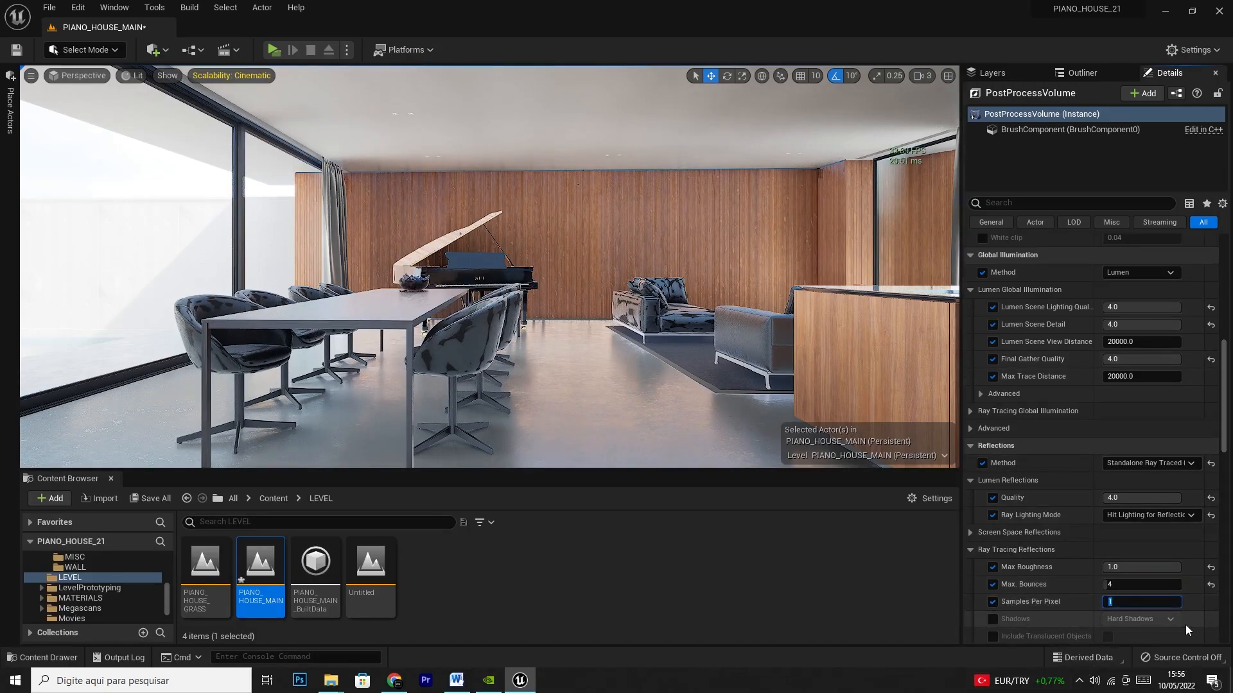
type("4")
key("Return")
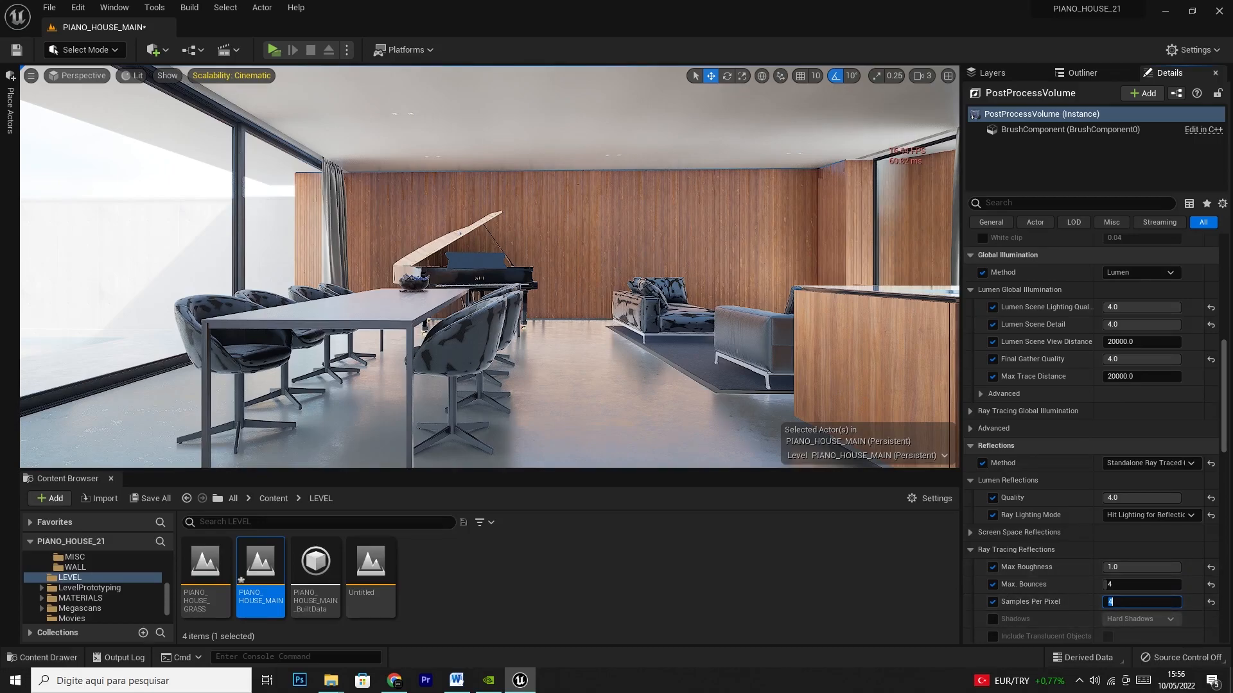
Step: Examine the ray traced reflections on the kitchen countertop, the sinks and the concrete floor
key("a")
right_click_drag(736, 304, 600, 365)
key("w")
key("e")
key("d")
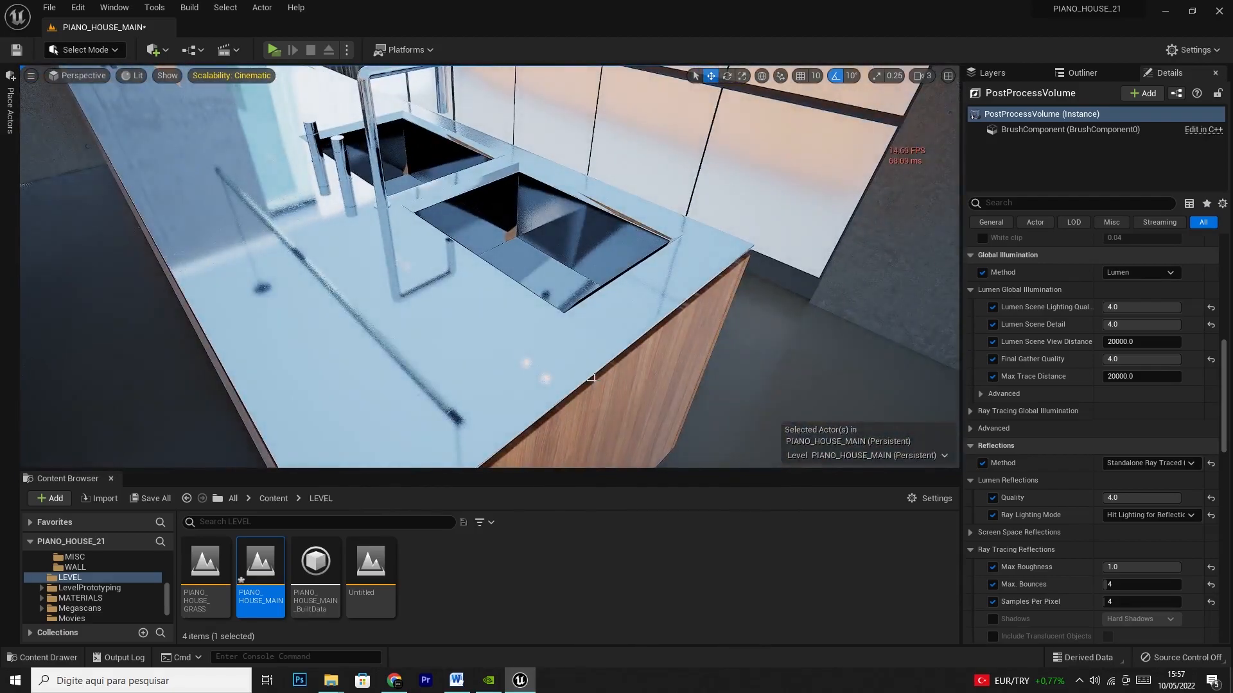
key("a")
right_click_drag(522, 272, 422, 253)
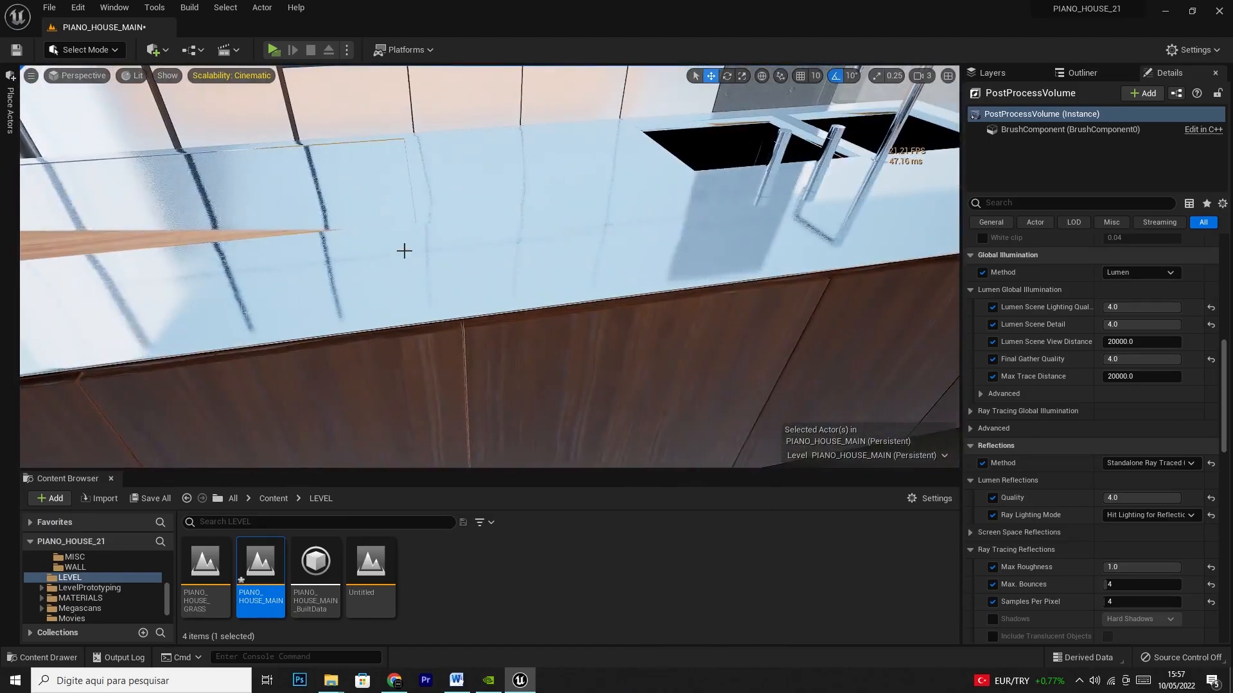
right_click_drag(587, 260, 540, 206)
key("d")
key("s")
key("w")
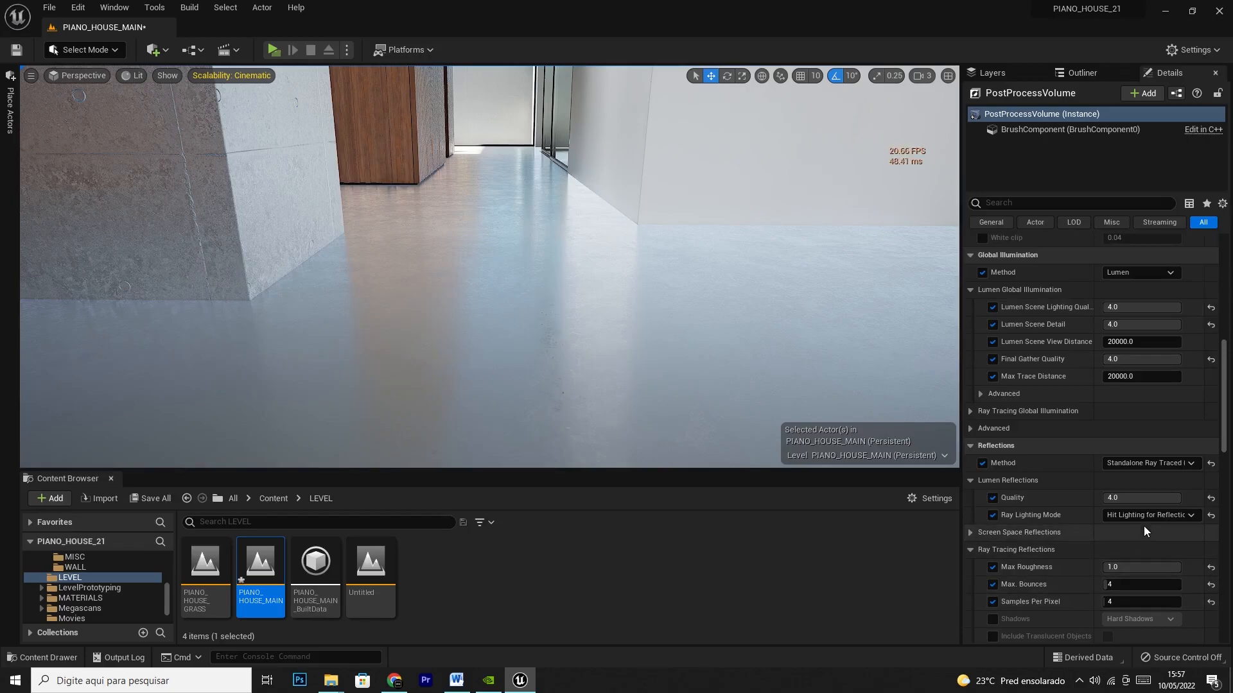
Step: Set the PostProcessVolume's reflections method back to Lumen
left_click(1174, 459)
left_click(1133, 487)
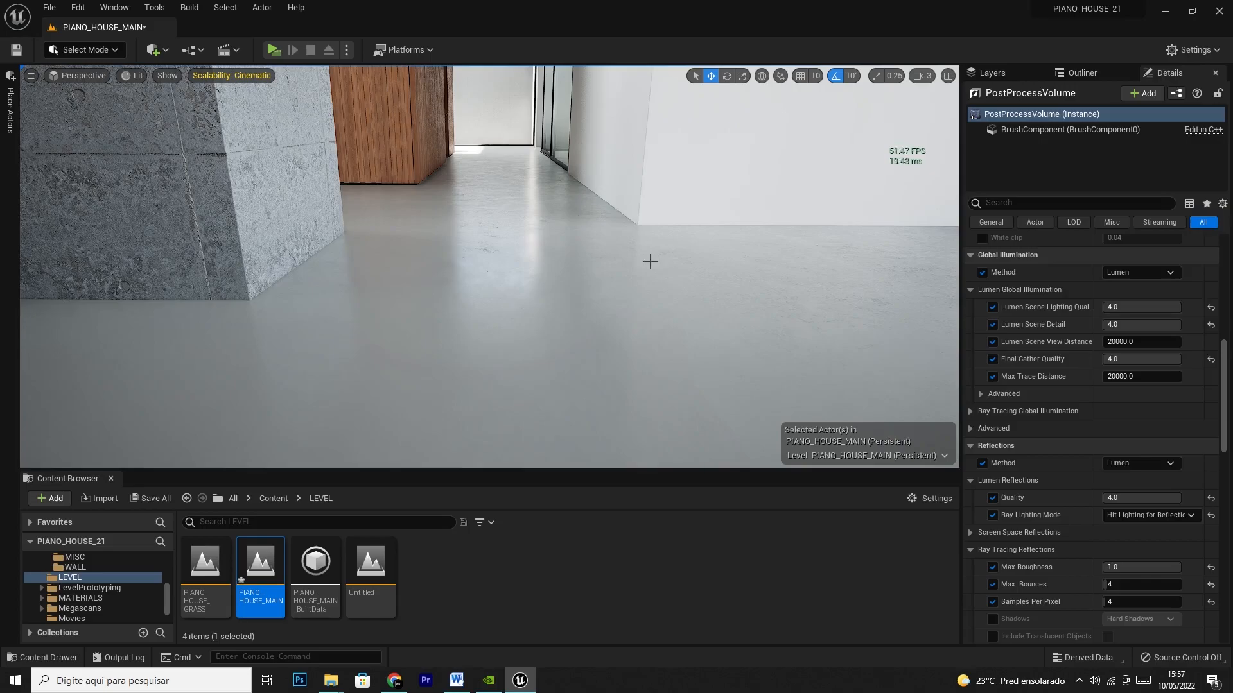
Step: Try Standalone Ray Traced (Deprecated) reflections on the exterior glass facade, cancelling the pending autosave, and return the reflections method to Lumen
mouse_move(549, 269)
right_mouse_down()
mouse_move(154, 265)
mouse_move(211, 302)
mouse_move(545, 270)
right_mouse_up()
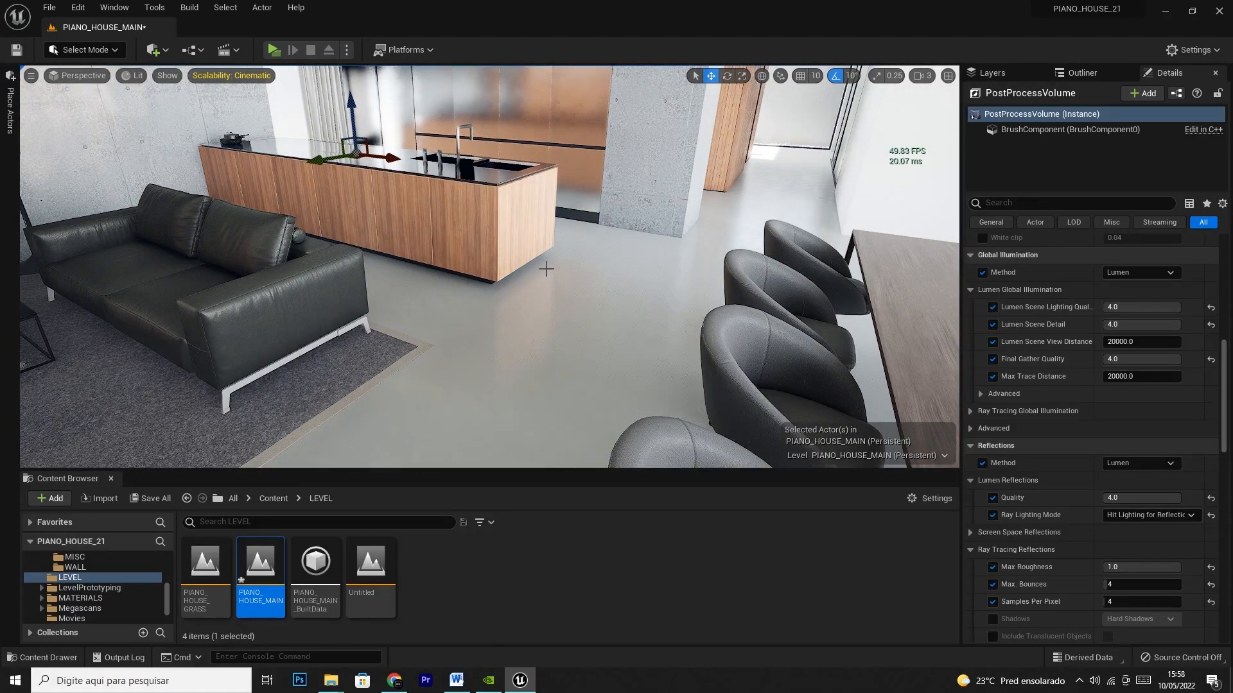
right_click_drag(511, 247, 796, 225)
key("w")
right_click_drag(551, 274, 619, 270)
key("s")
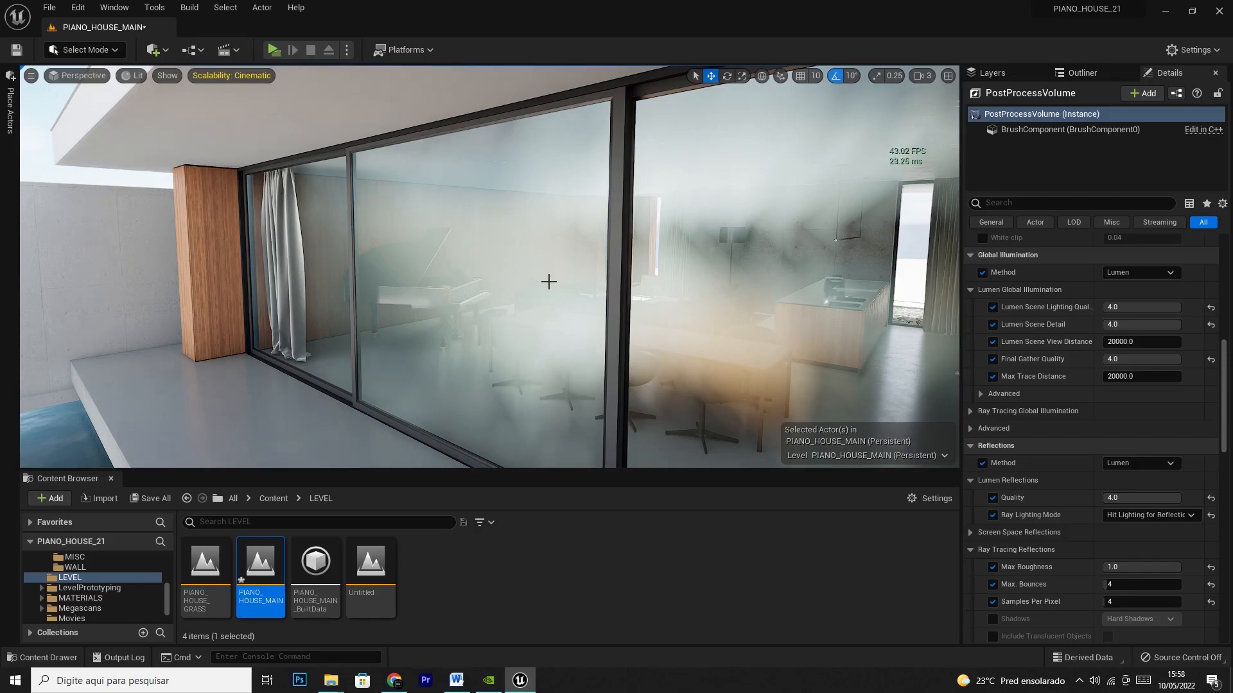
left_click(1134, 461)
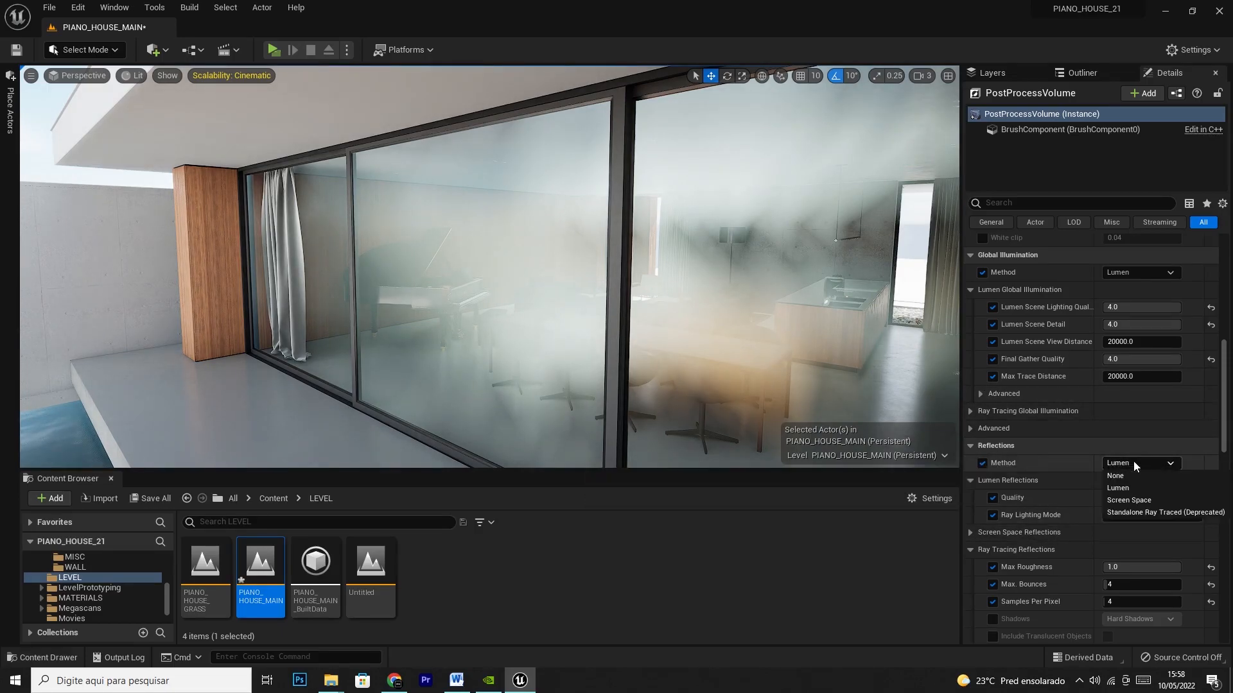
left_click(1137, 512)
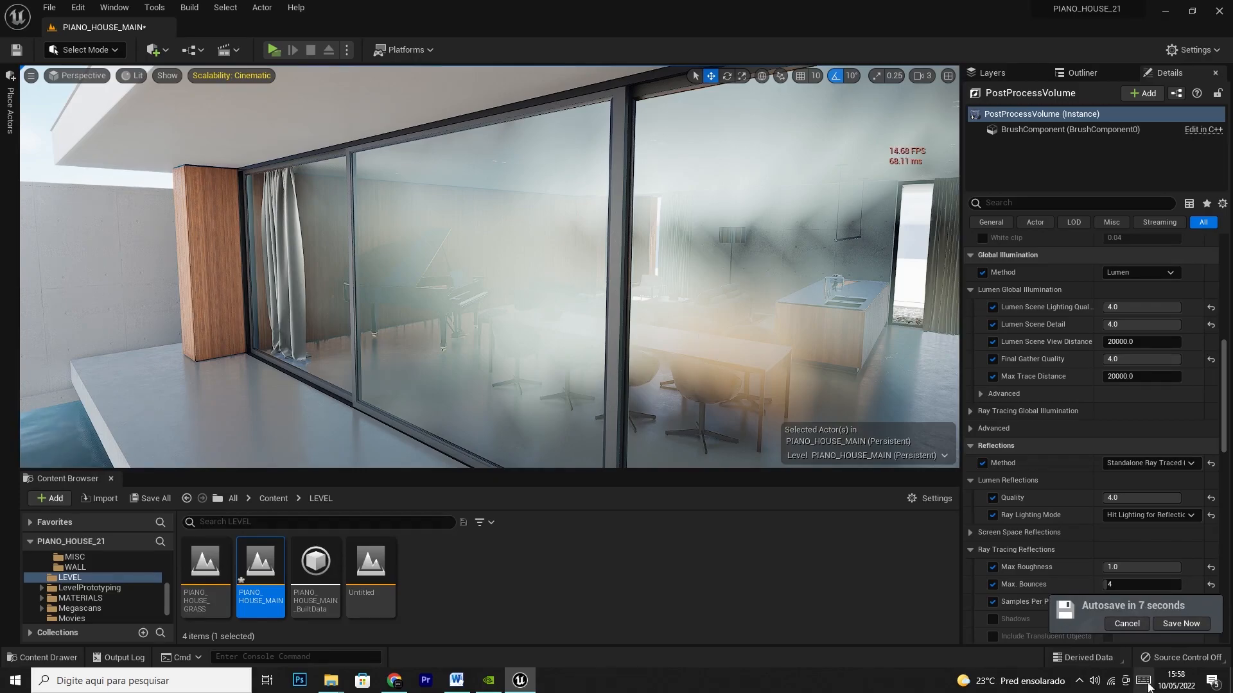
left_click(1137, 624)
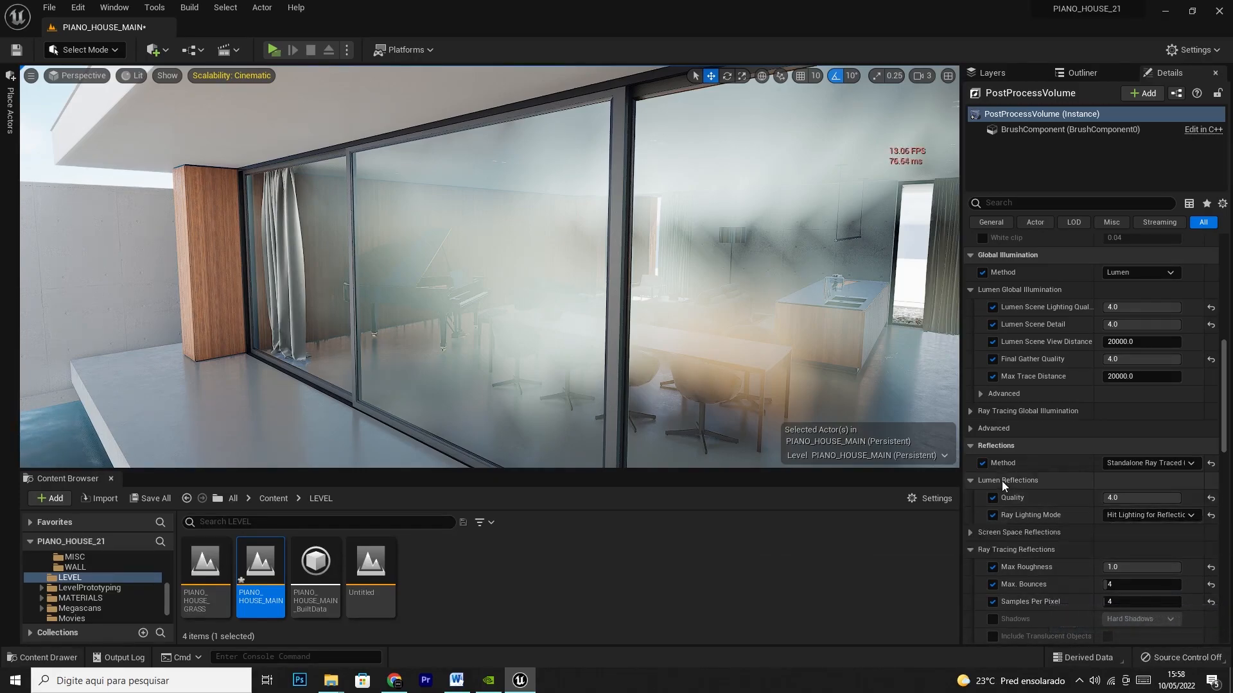
left_click(1142, 463)
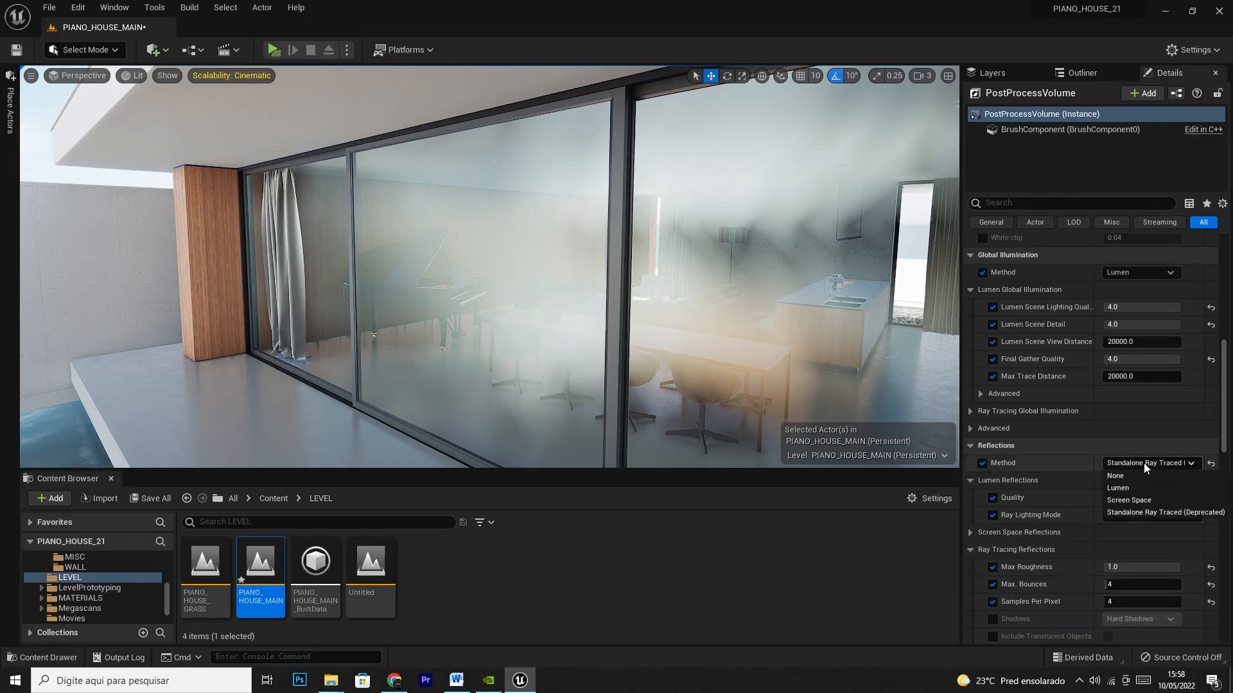
left_click(1120, 491)
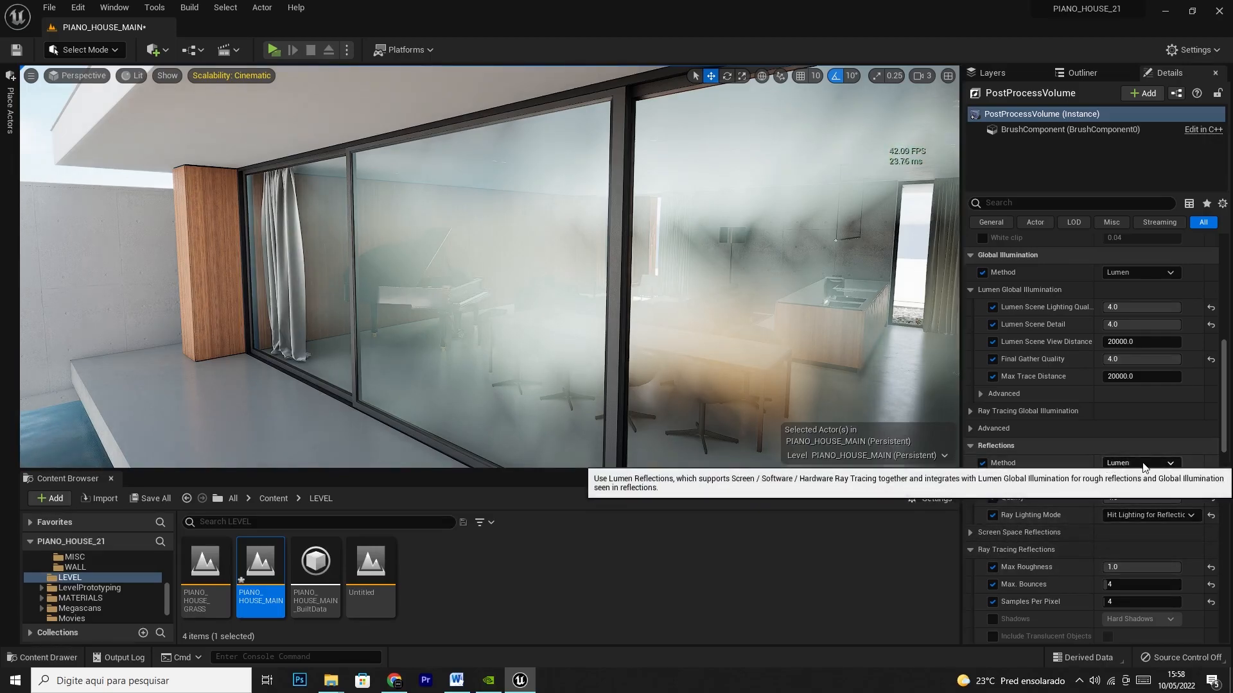
Step: Try values of 1 and 2 for the Ray Tracing Reflections Max. Bounces and Samples Per Pixel, and return both to 4
left_click(1133, 584)
type("1")
key("Tab")
type("1")
left_click(1121, 587)
type("2")
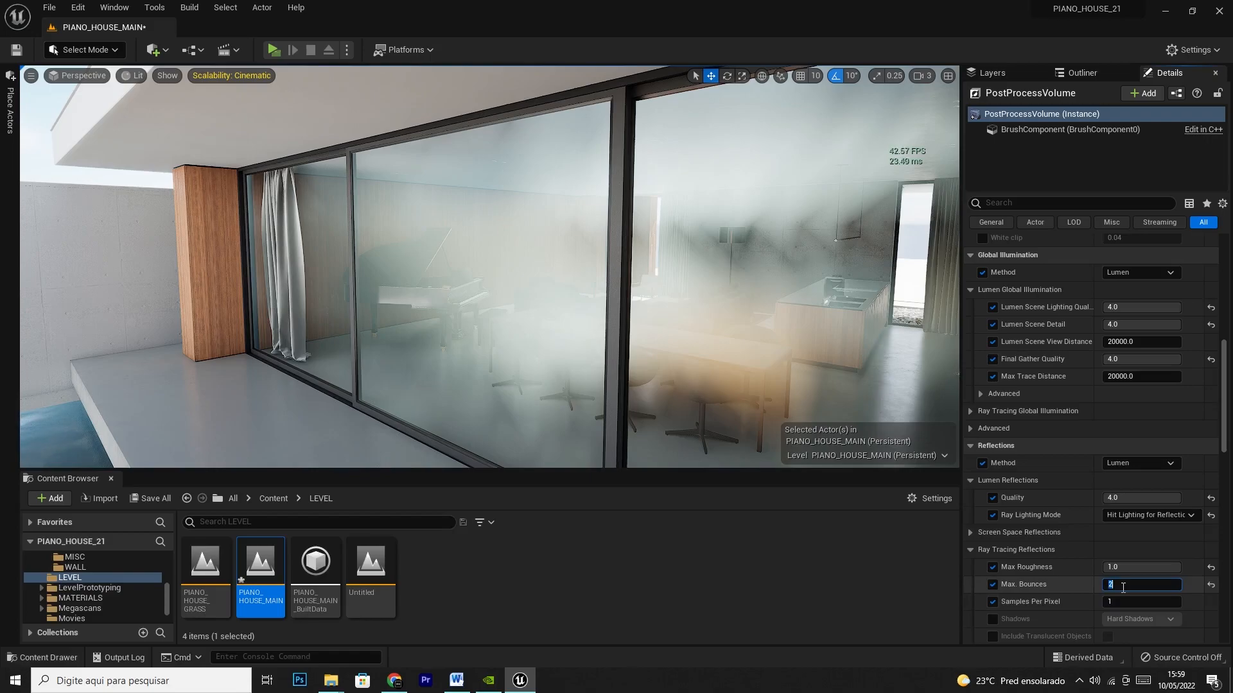
left_click(1120, 600)
type("2")
left_click(1120, 587)
type("4")
left_click(1115, 599)
type("4")
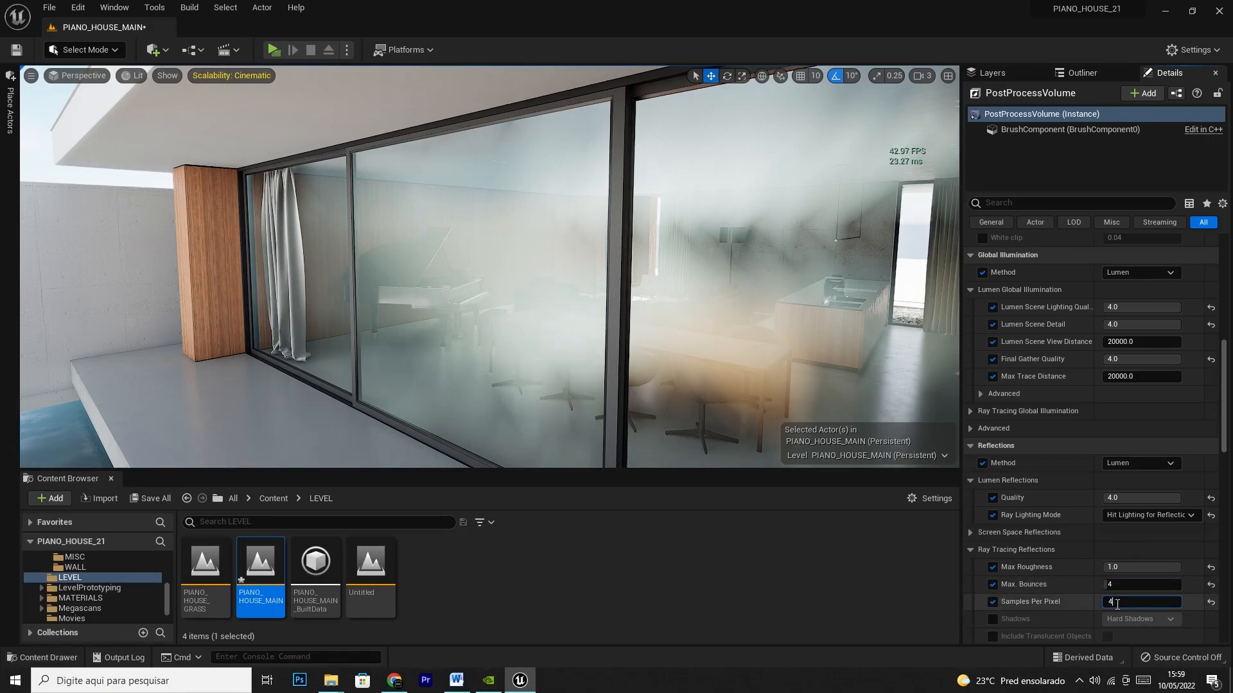
Step: Set the reflections method to Standalone Ray Traced (Deprecated) and the Ray Tracing Reflections Max Roughness to 1
left_click(1130, 463)
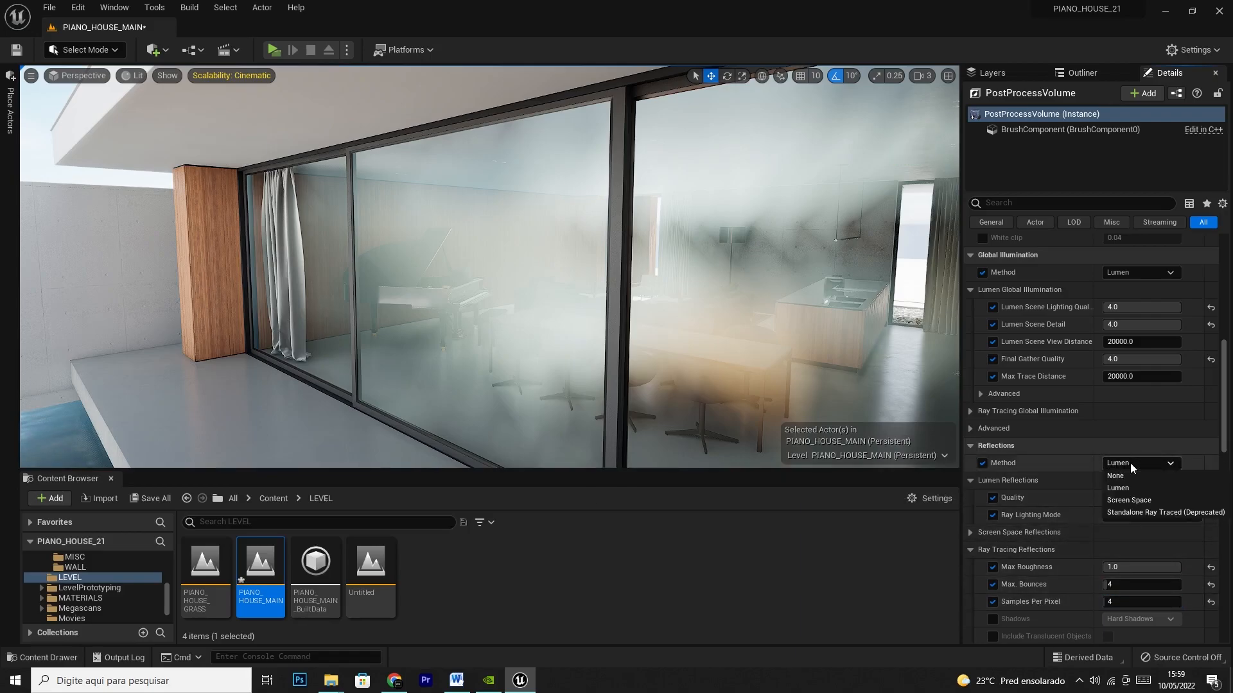
left_click(1130, 513)
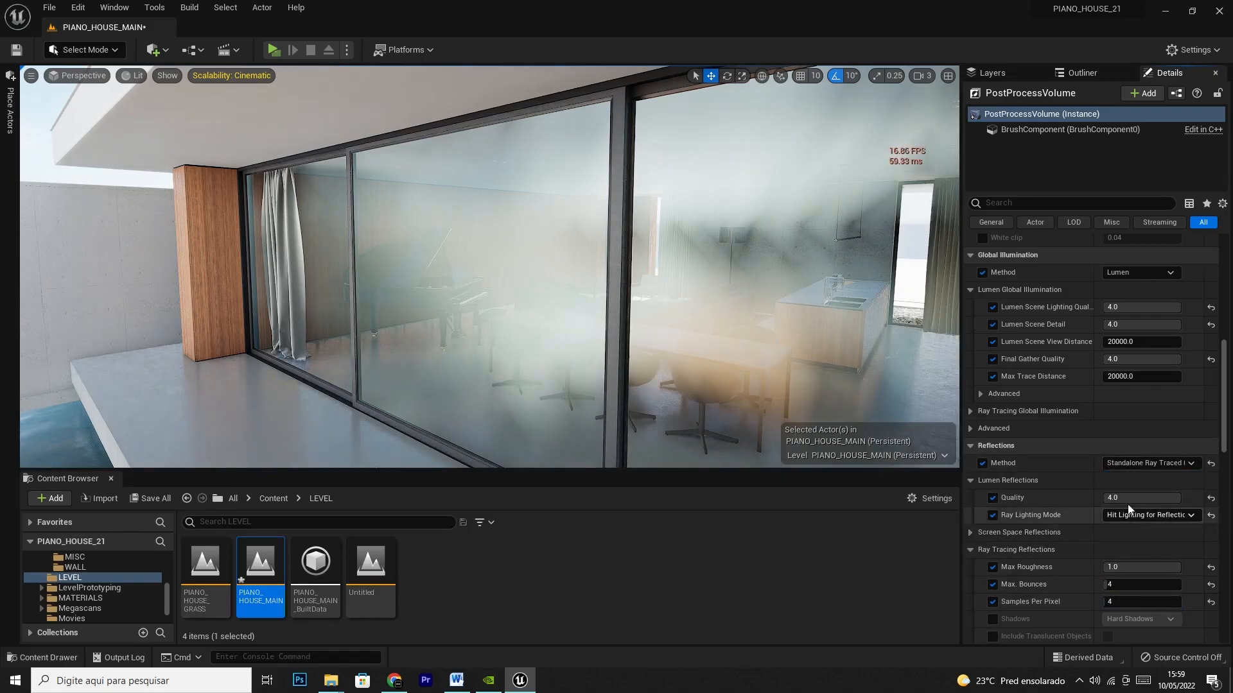
left_click(1115, 567)
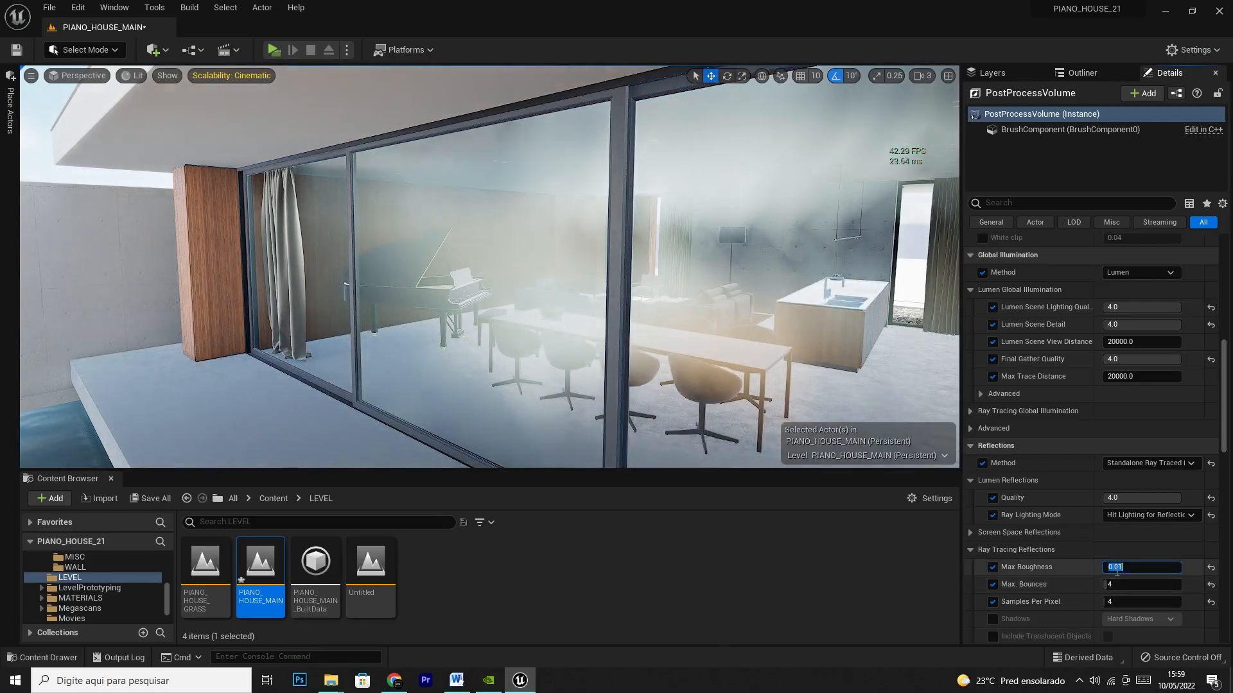
type("1")
key("Return")
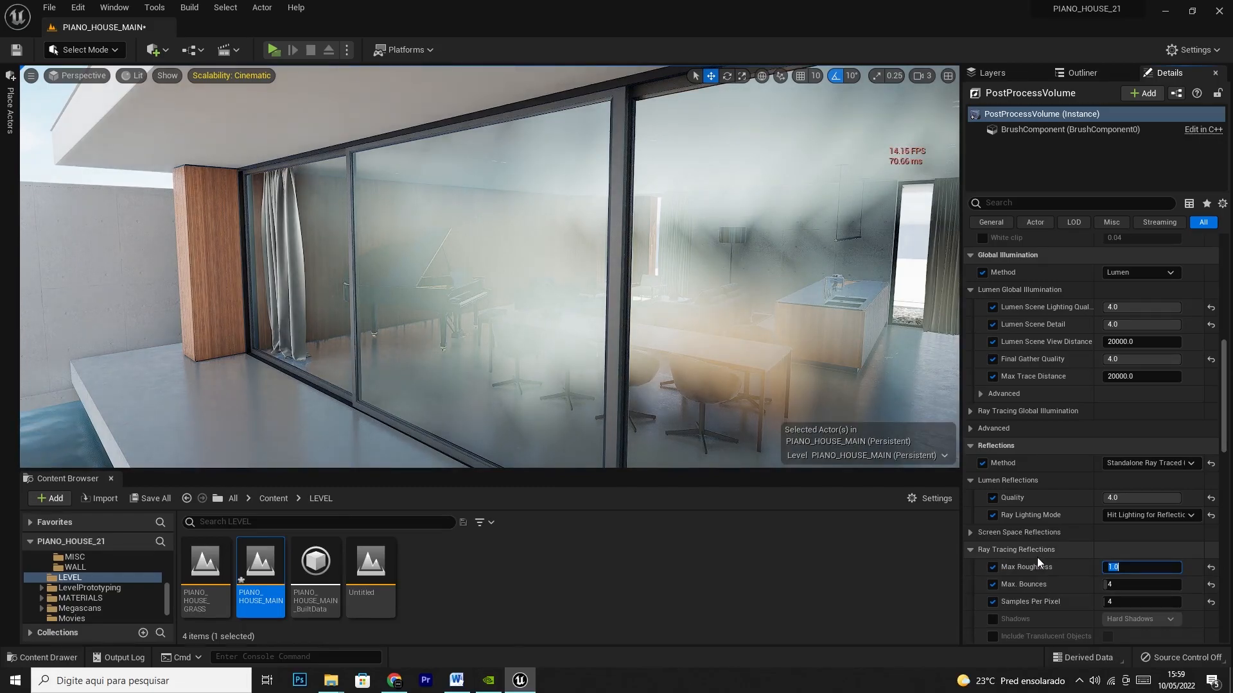
Step: Try the Shadows and Include Translucent Objects overrides of the Ray Tracing Reflections on the glass and disable both again
left_click(993, 619)
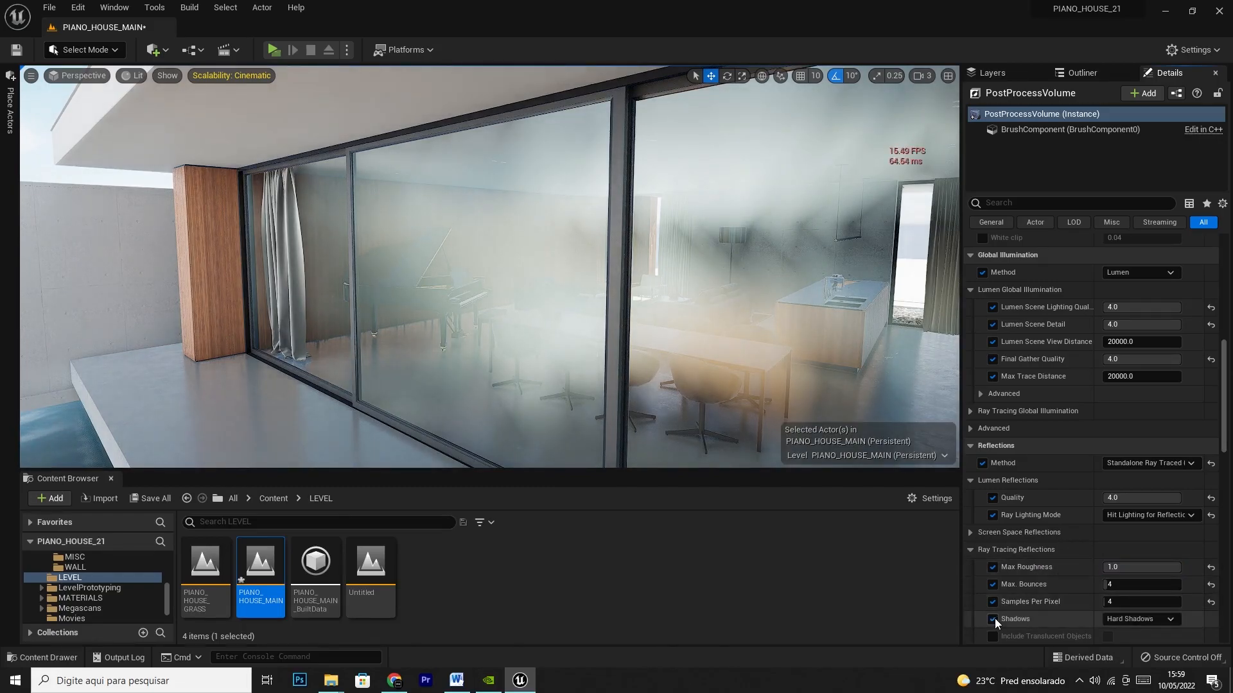
left_click(993, 636)
left_click(1108, 637)
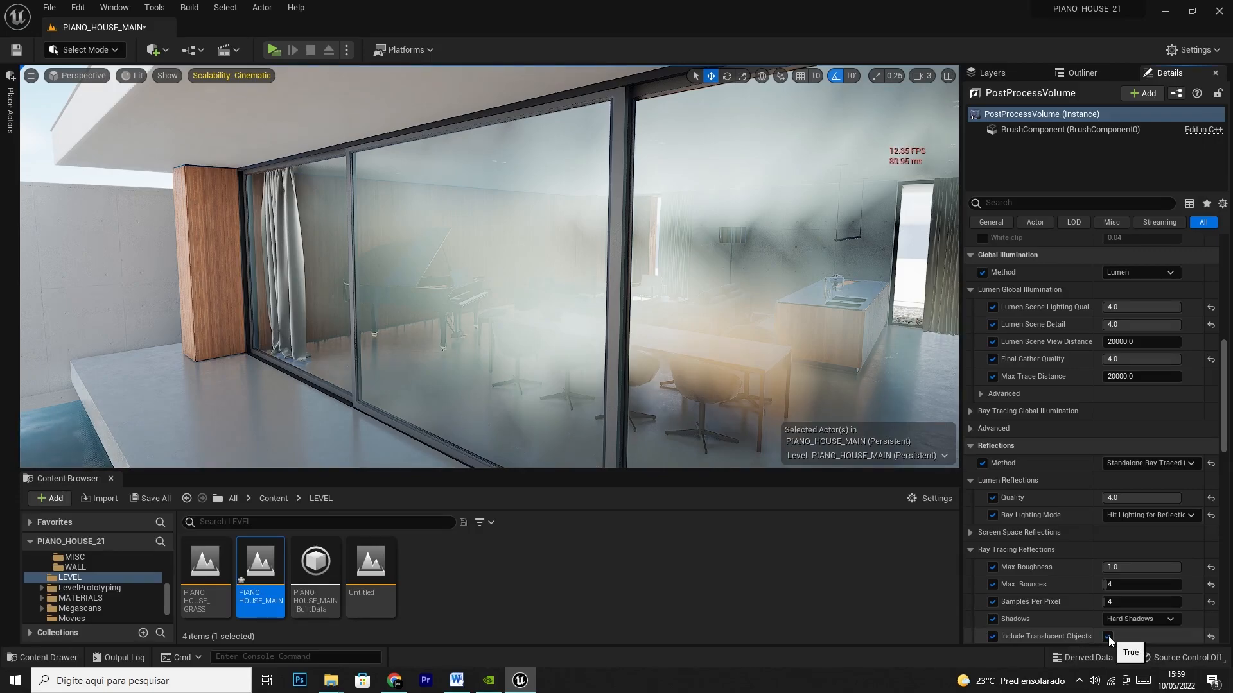
left_click(993, 636)
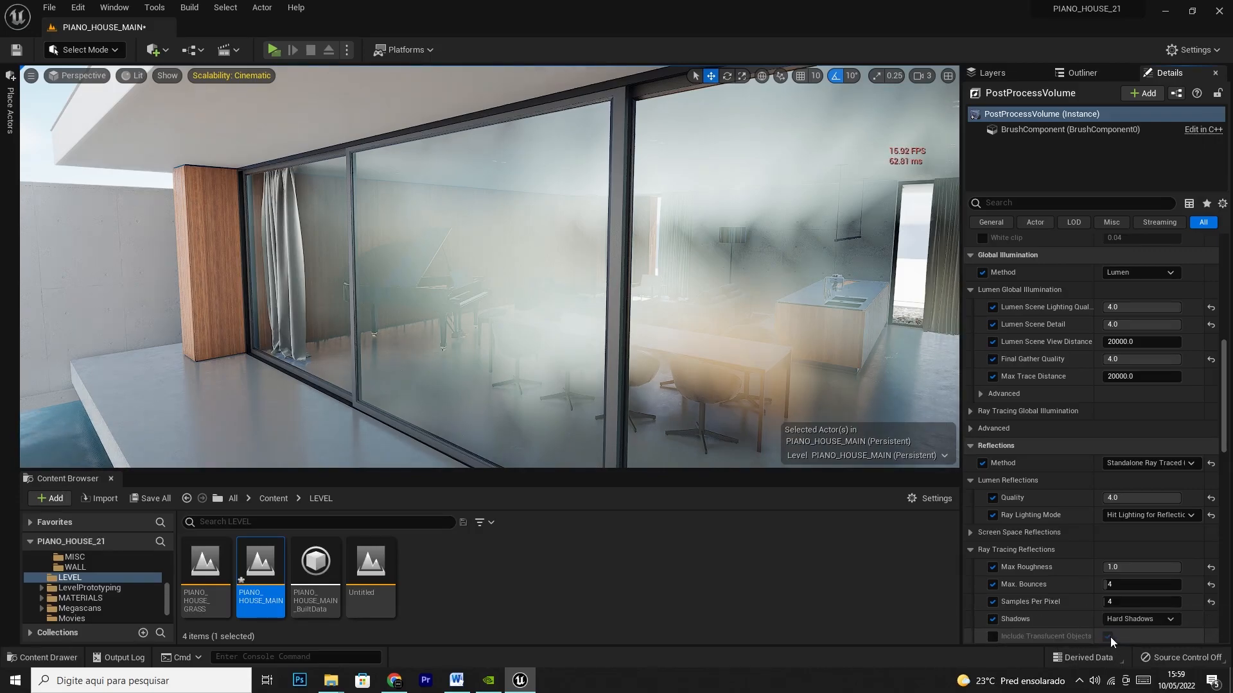
left_click(992, 619)
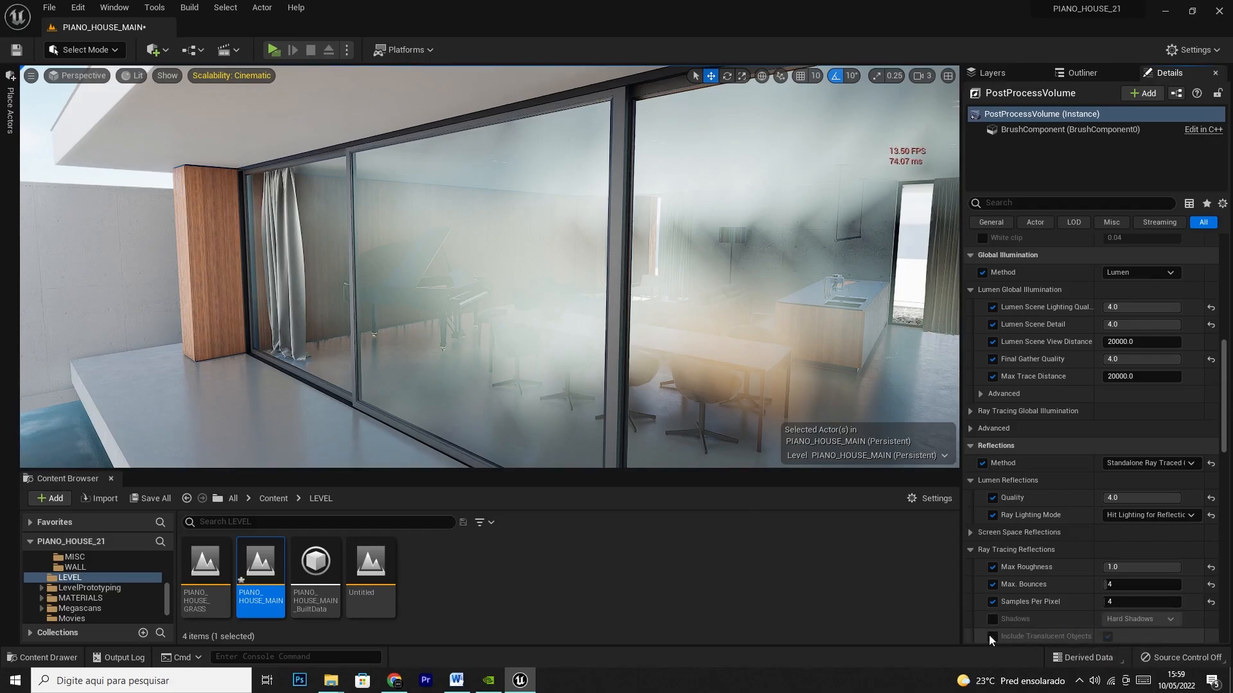
left_click(993, 636)
left_click(1108, 637)
left_click(993, 637)
Step: Disable the Samples Per Pixel, Max. Bounces and Max Roughness overrides of the Ray Tracing Reflections and set the reflections method to Lumen
left_click(993, 602)
left_click(993, 584)
left_click(993, 567)
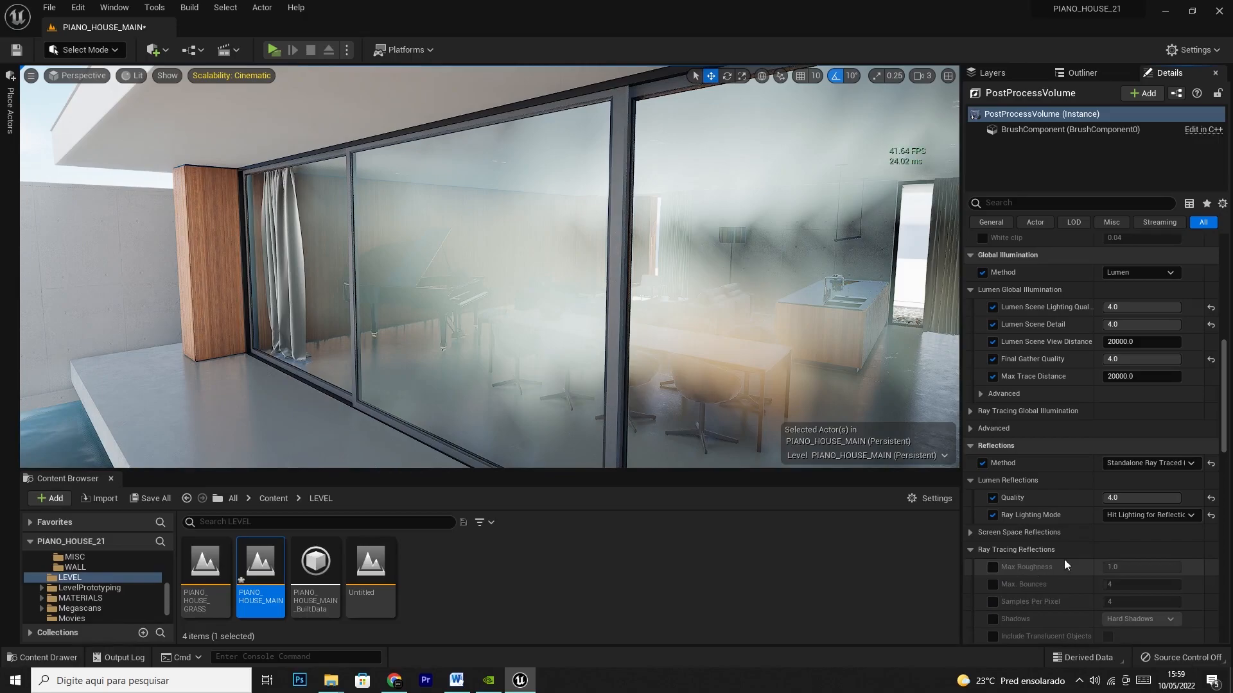
left_click(1150, 465)
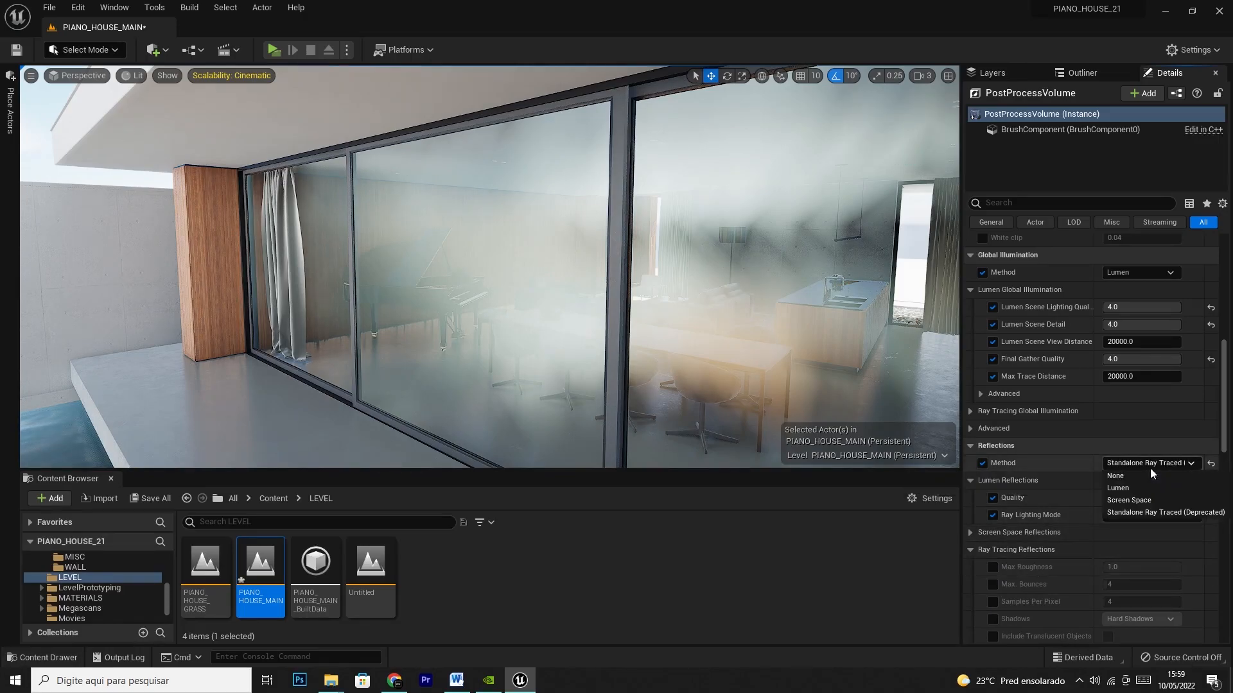
left_click(1124, 488)
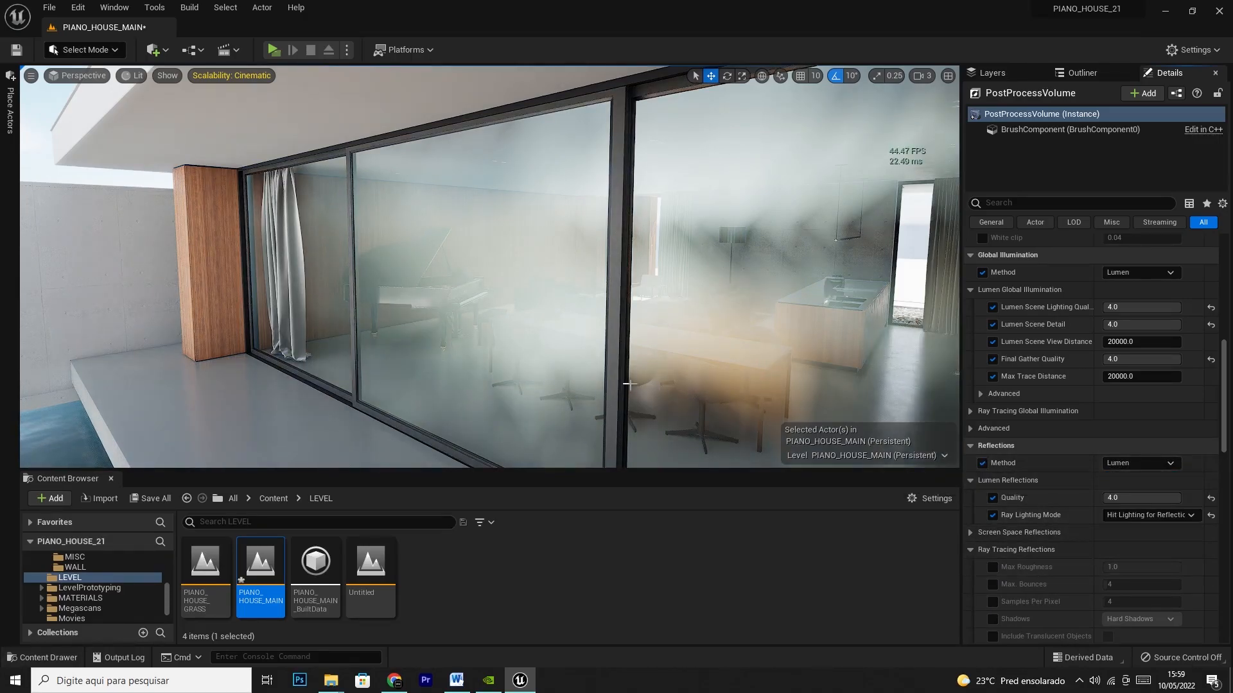
Step: Examine the Lumen reflections inside the dining and kitchen area and collapse the Ray Tracing Reflections settings
key("w")
right_click_drag(588, 367, 650, 360)
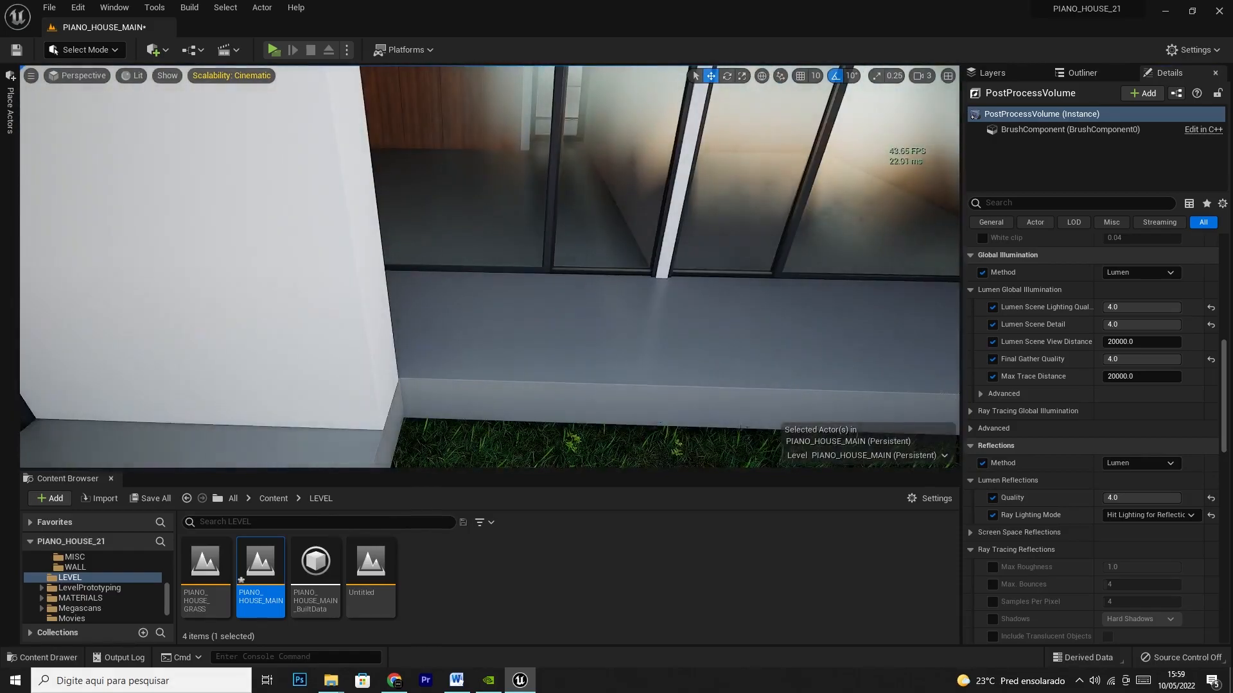
key("w")
mouse_move(622, 279)
right_mouse_down()
mouse_move(668, 267)
mouse_move(552, 241)
mouse_move(622, 294)
right_mouse_up()
key("w")
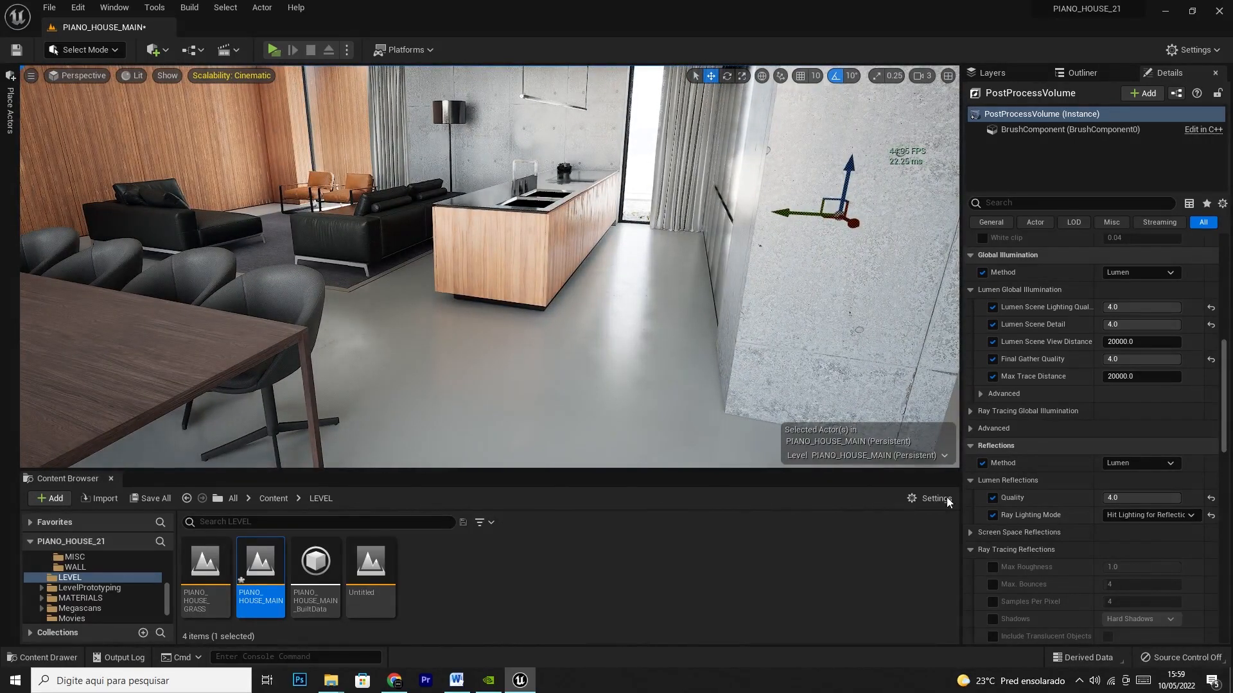
left_click(969, 550)
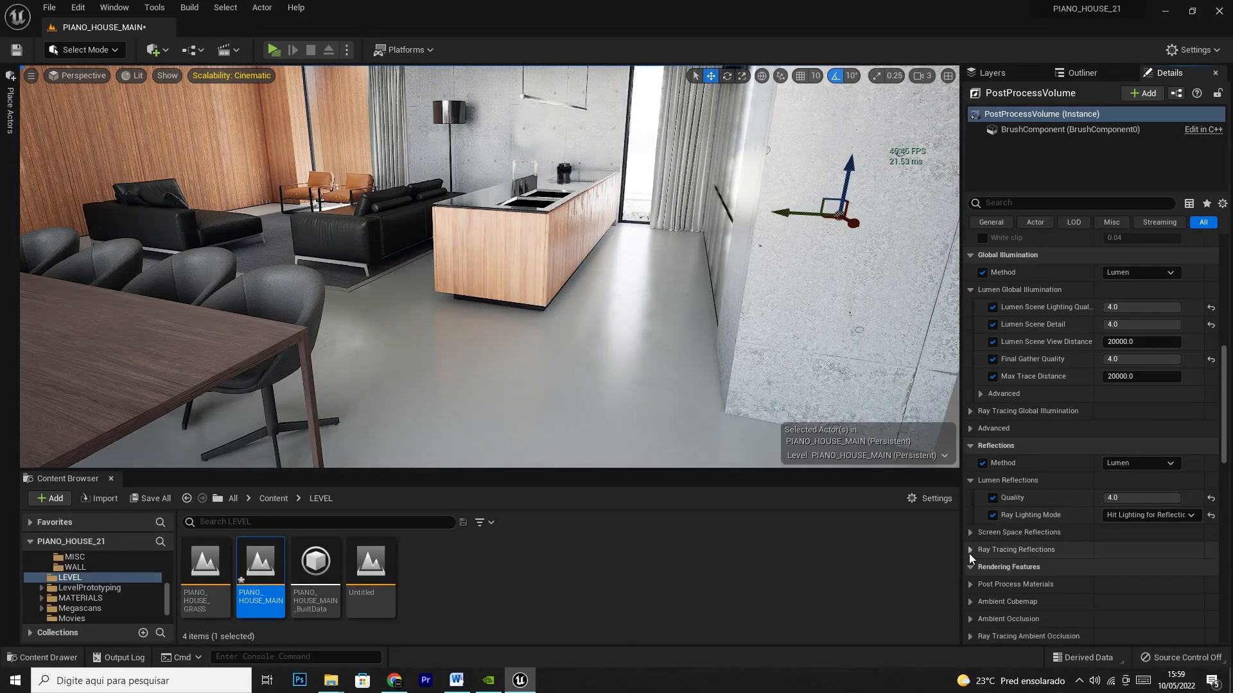
scroll(969, 572, "down", 2)
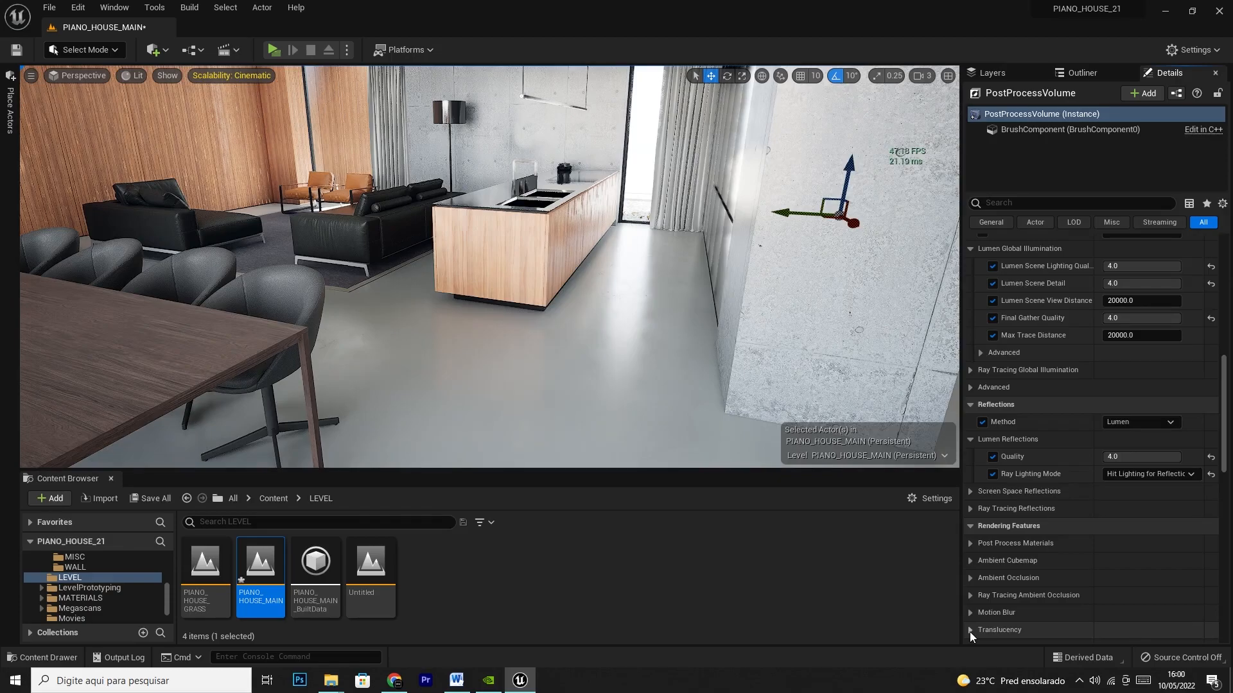
Step: Enable the PostProcessVolume's Translucency Type override and set it to Ray Tracing for the exterior glass facade
key("s")
right_click_drag(693, 418, 629, 369)
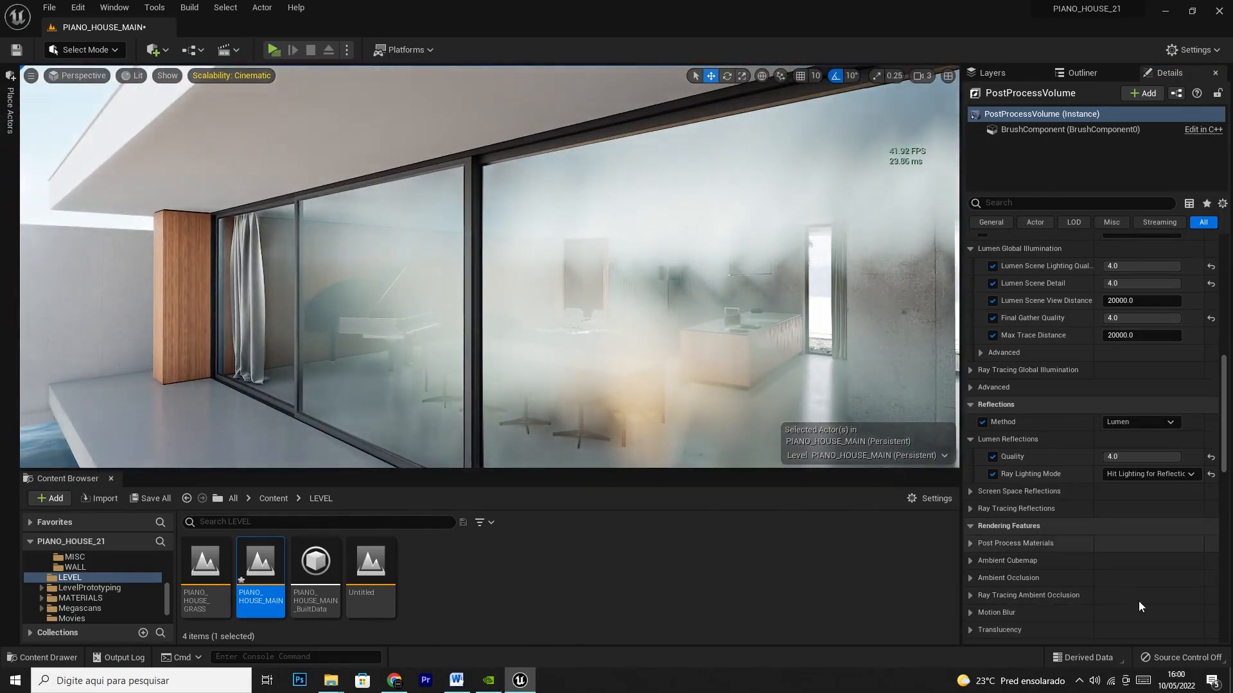
scroll(992, 597, "down", 3)
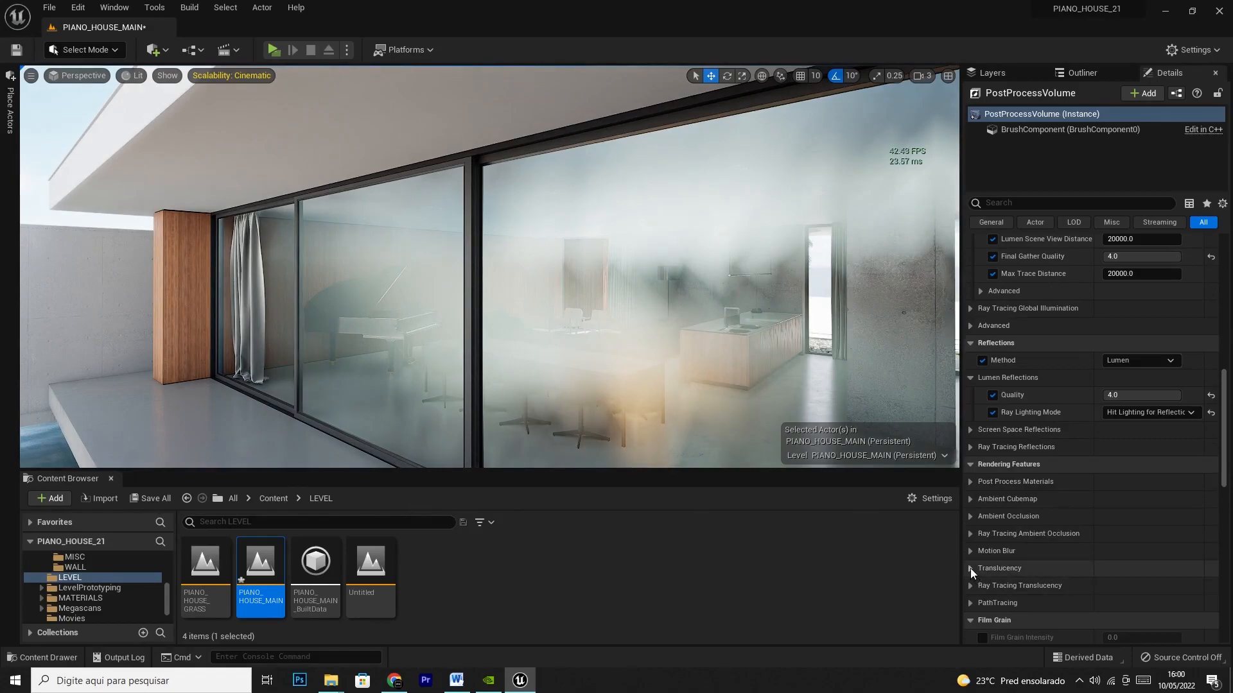
left_click(970, 568)
left_click(992, 586)
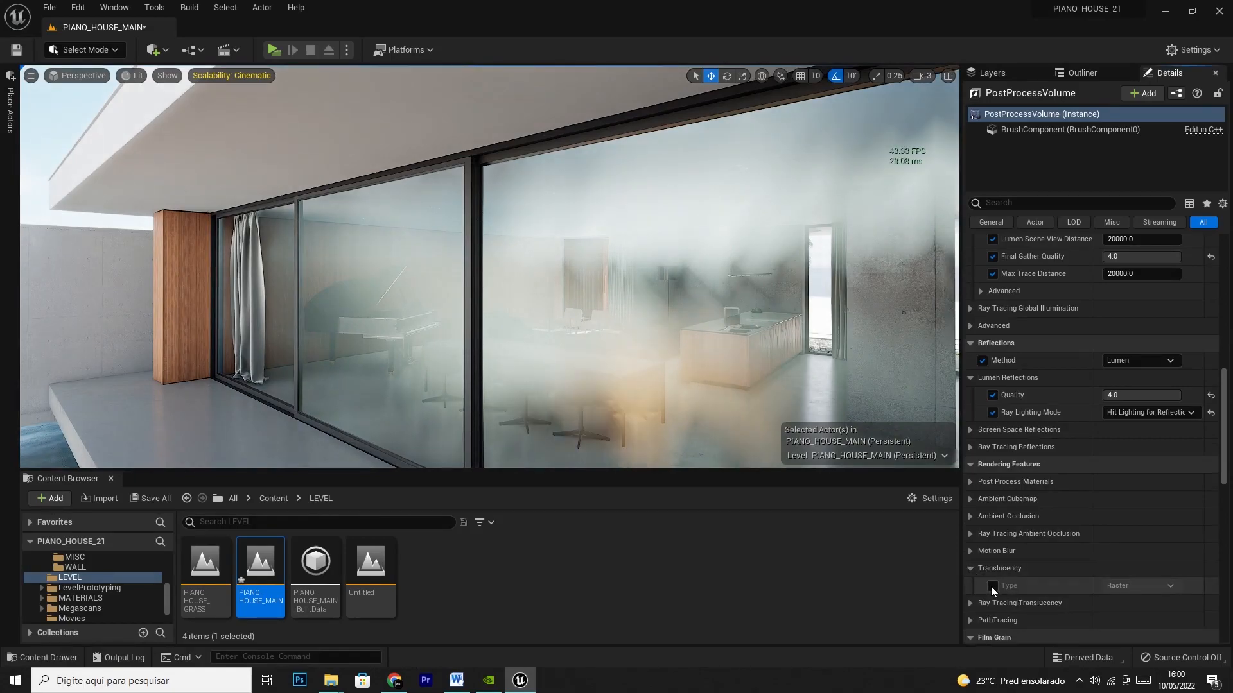
left_click(1134, 588)
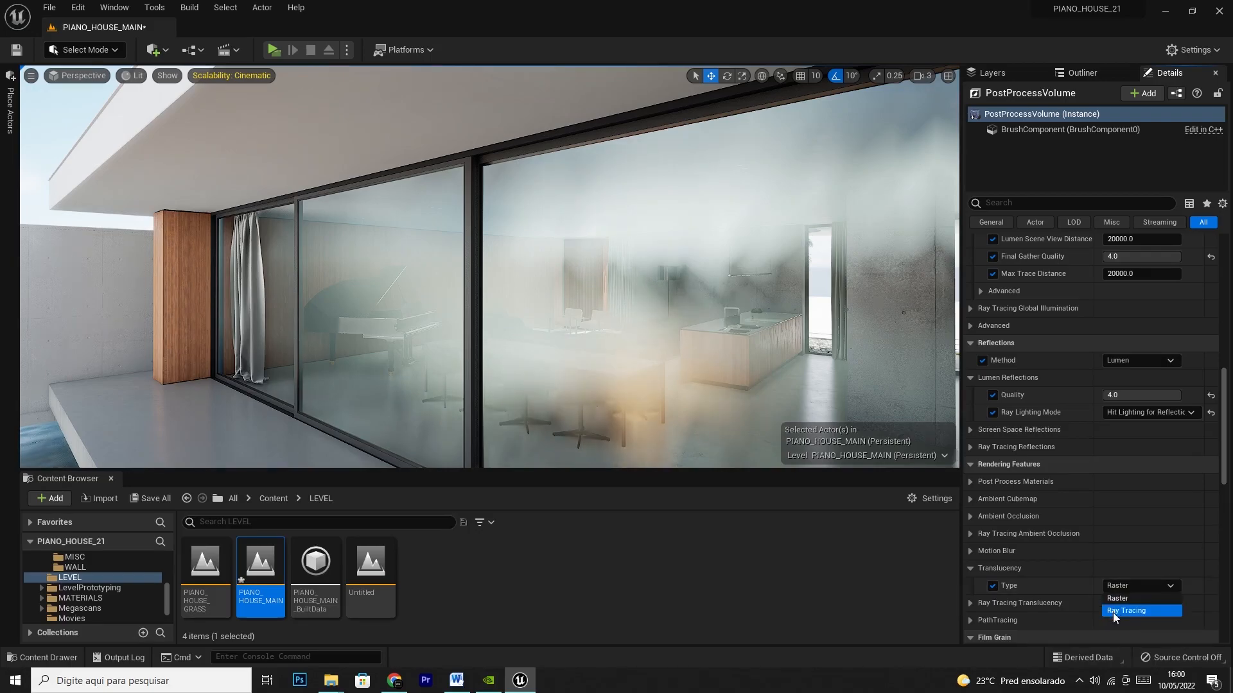
left_click(1112, 612)
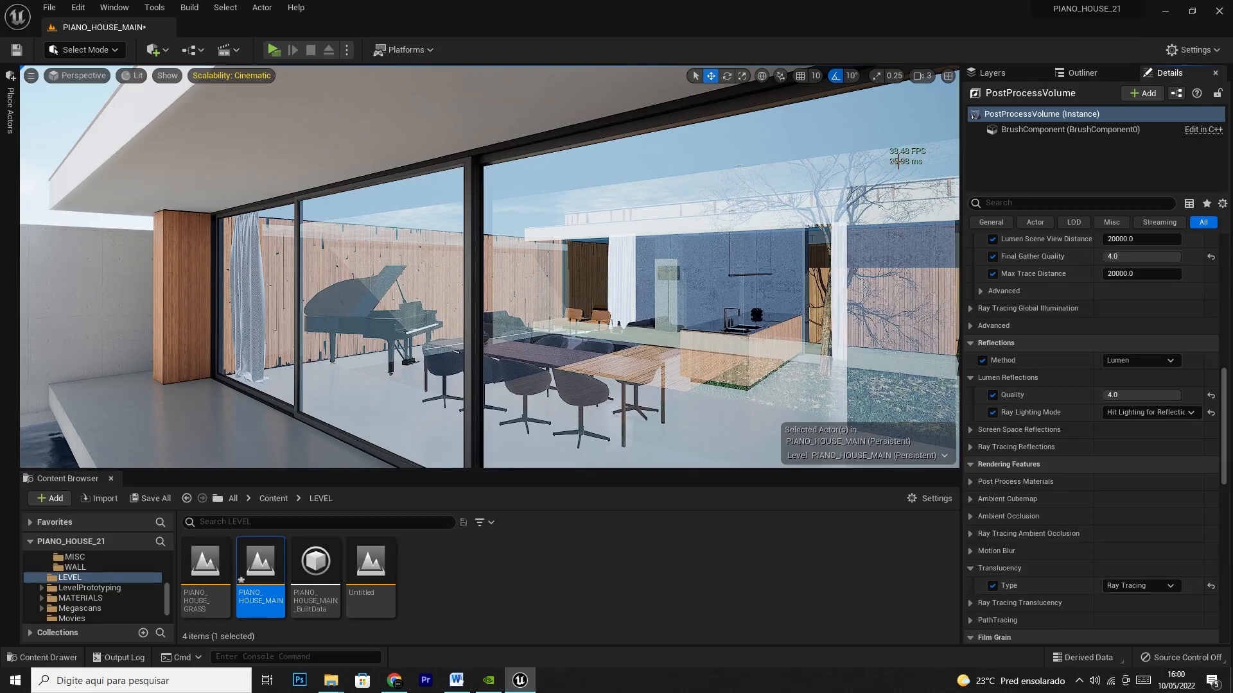
Step: Switch the Translucency Type to Raster to compare the glass, and return it to Ray Tracing
left_click(1155, 586)
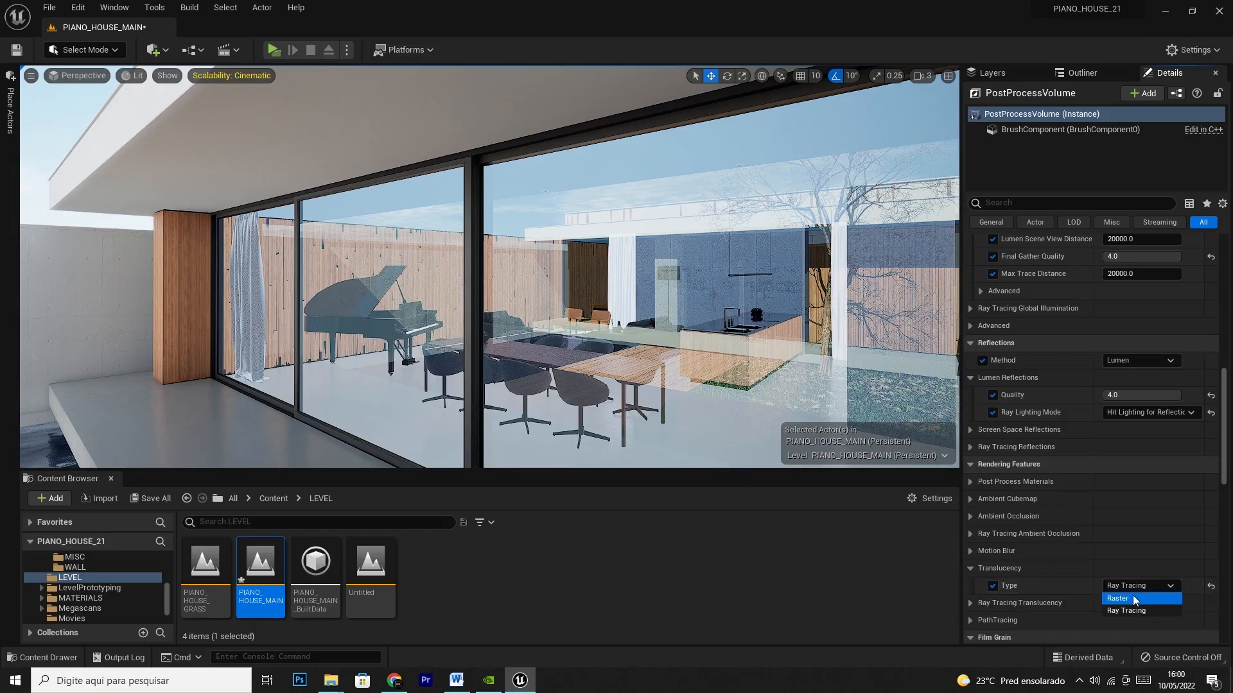
left_click(1130, 597)
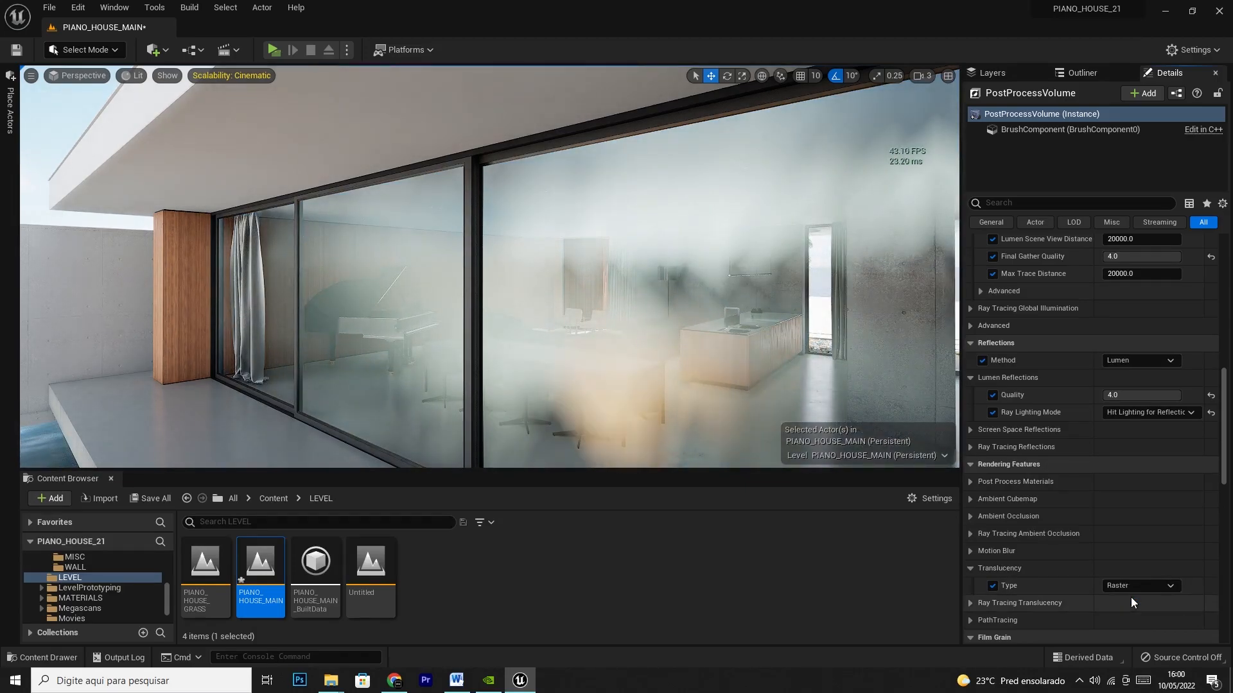
left_click(1127, 584)
left_click(1128, 611)
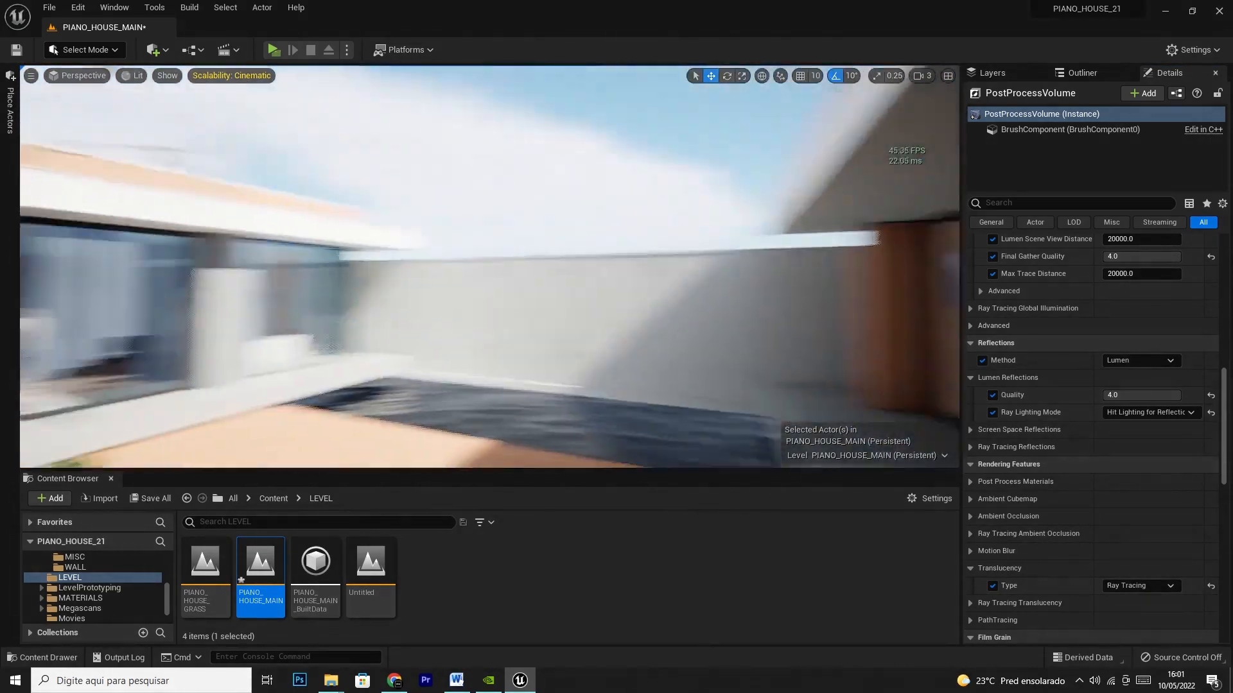
Step: Enable the Max Roughness override of the Ray Tracing Translucency, test 0.01 on the glass facade, and set it to 1
right_click_drag(681, 398, 565, 399)
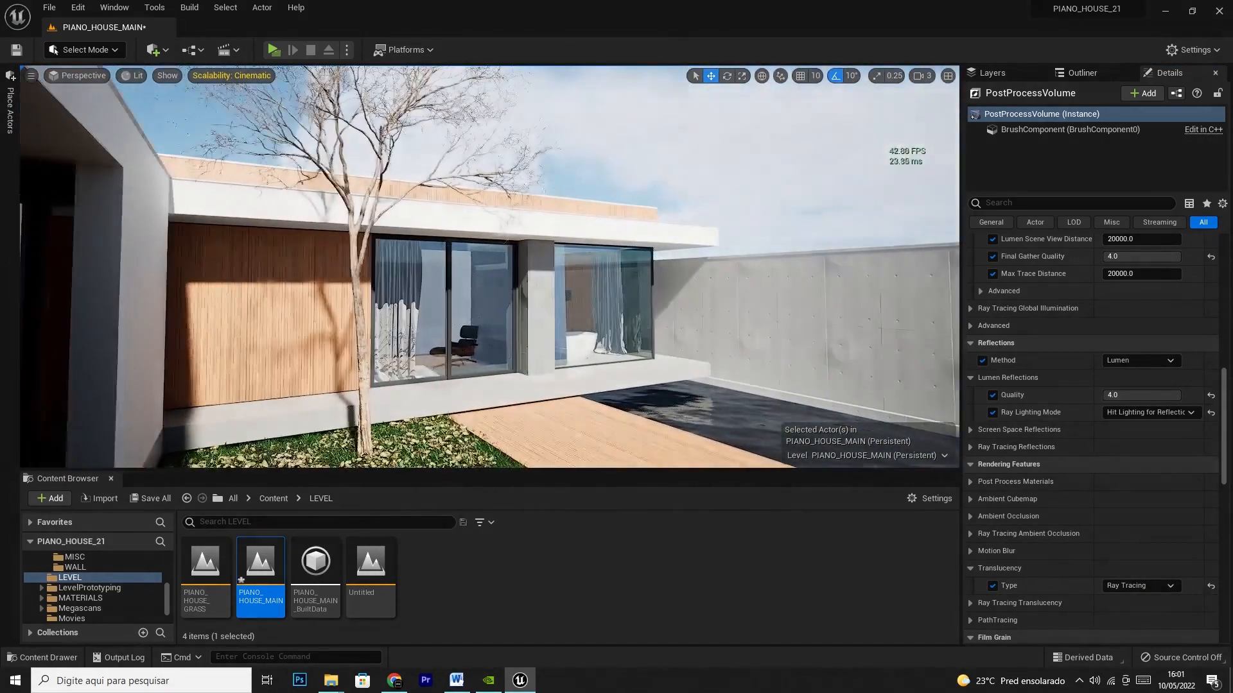
right_click_drag(680, 399, 924, 392)
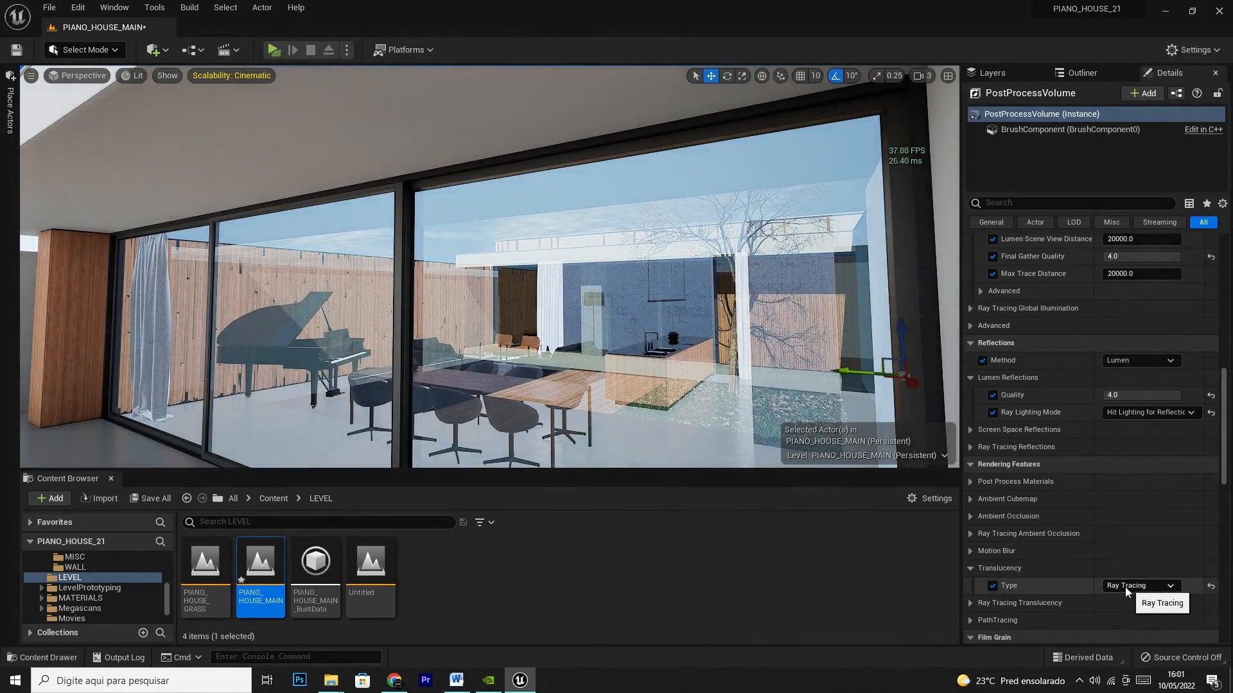
left_click(970, 604)
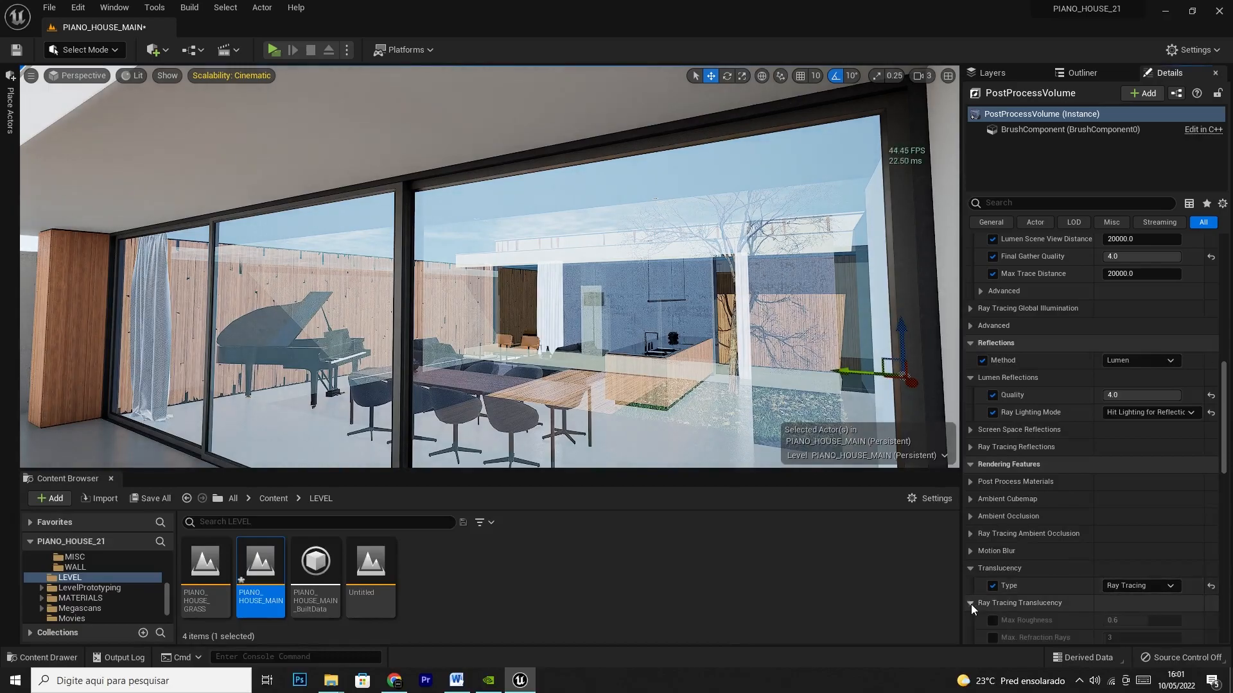
scroll(980, 602, "down", 4)
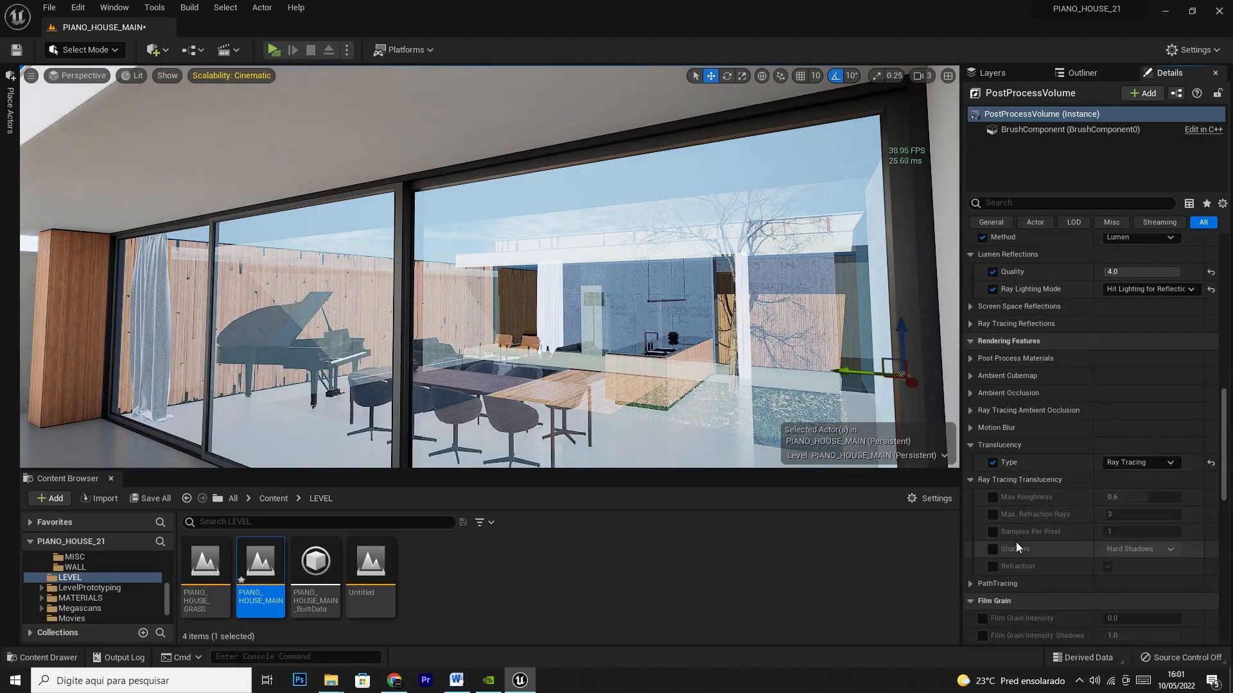
left_click(992, 498)
left_click(1127, 498)
type("0.01")
key("Return")
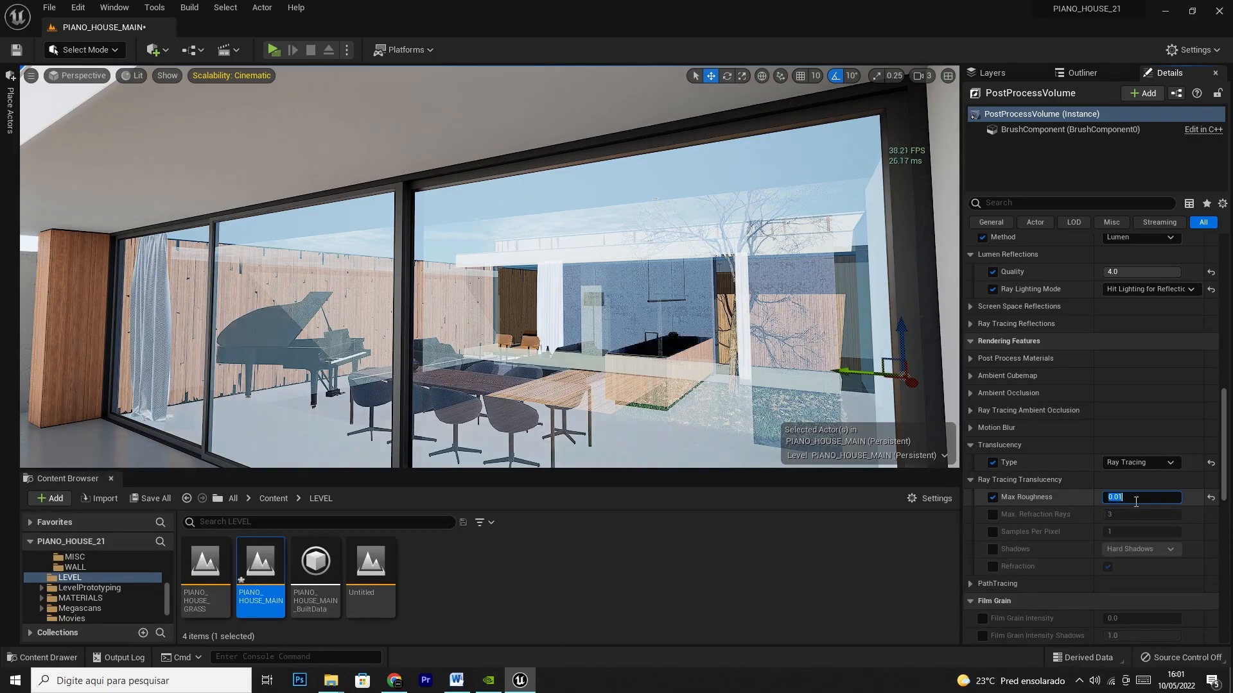
type("1")
key("Return")
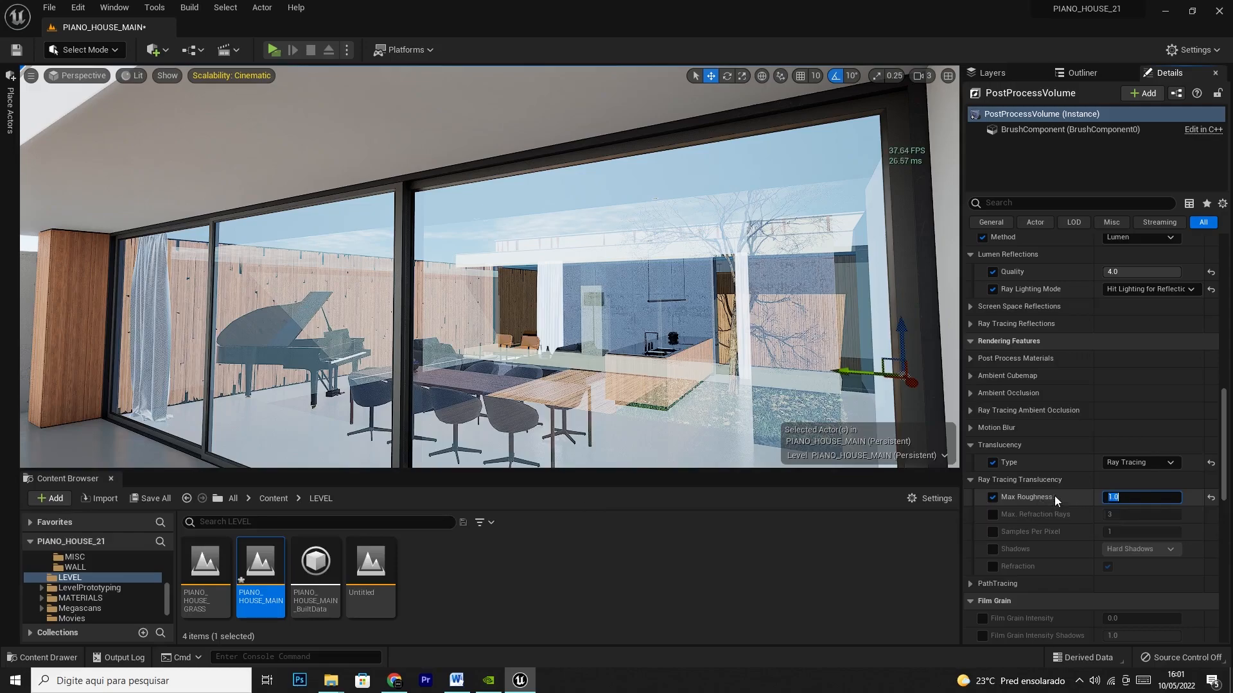
left_click(1125, 497)
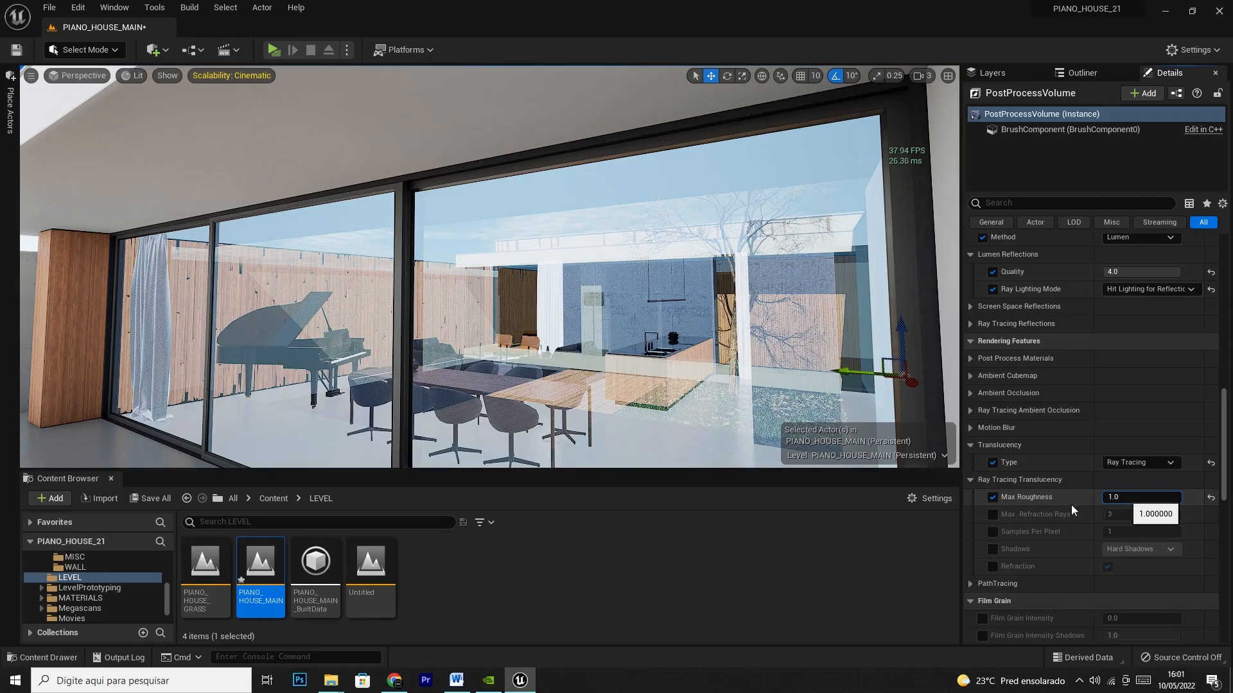
Step: Enable the Max. Refraction Rays override and compare the glass facade with values of 1, 3, 4 and 5
left_click(993, 516)
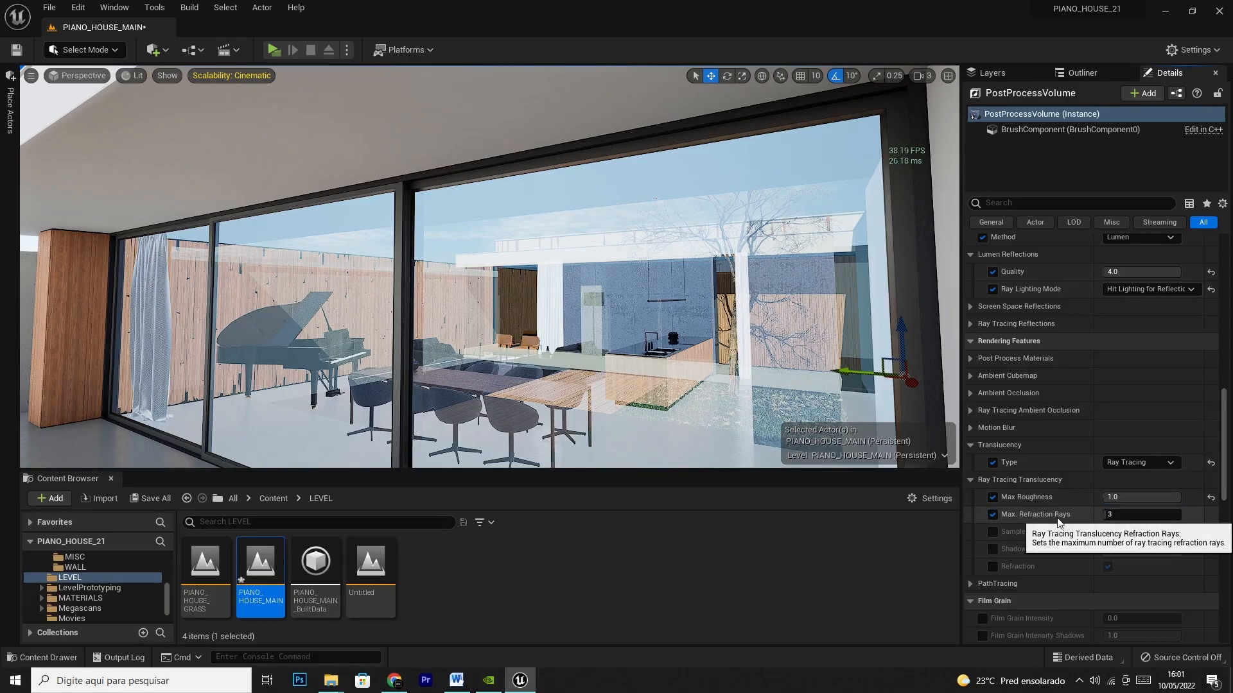
left_click(1114, 515)
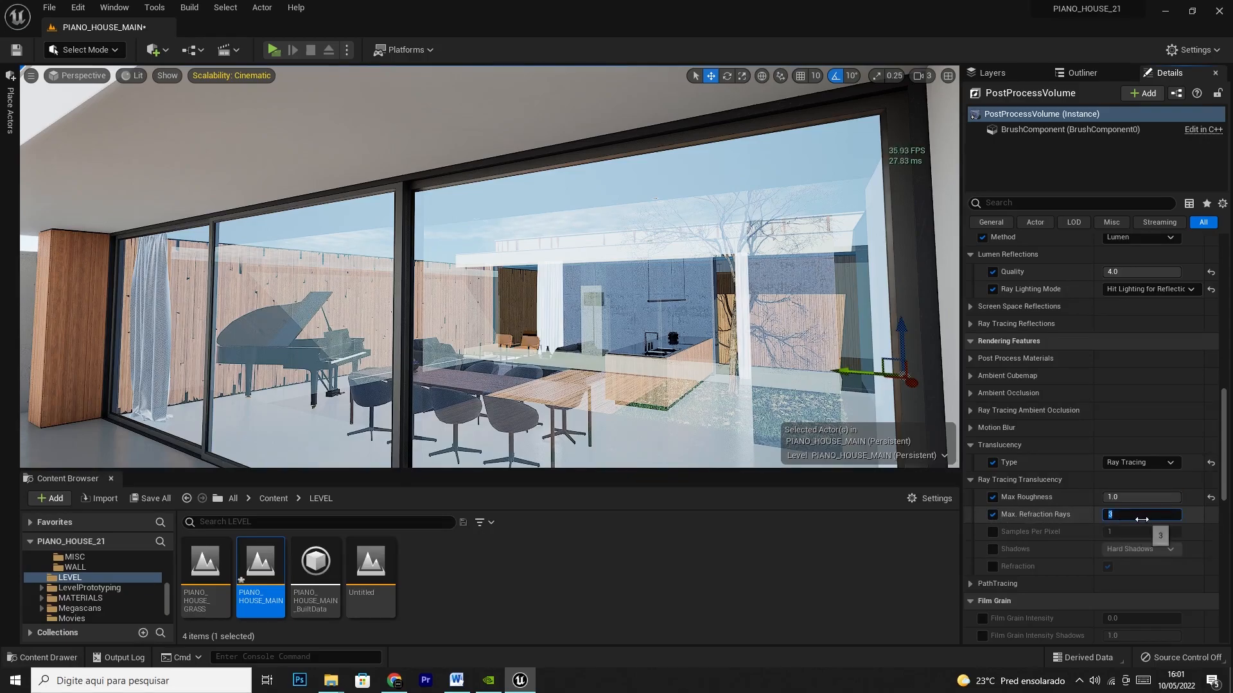
type("1")
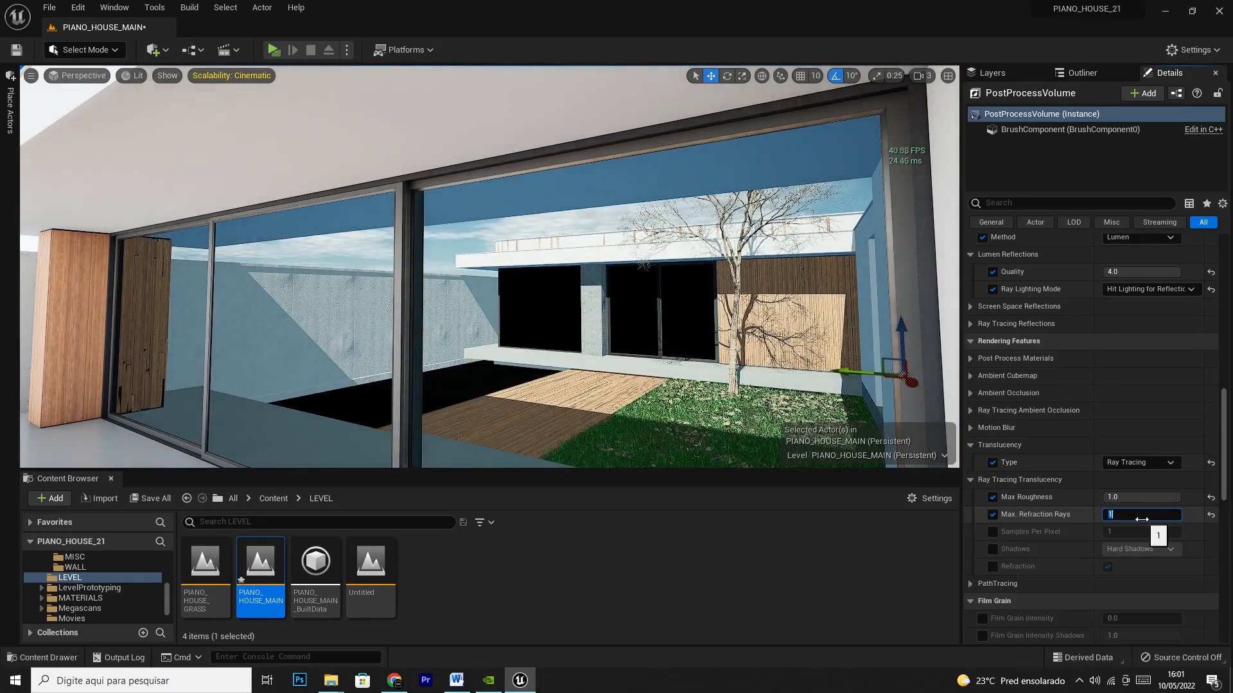
type("3")
key("Return")
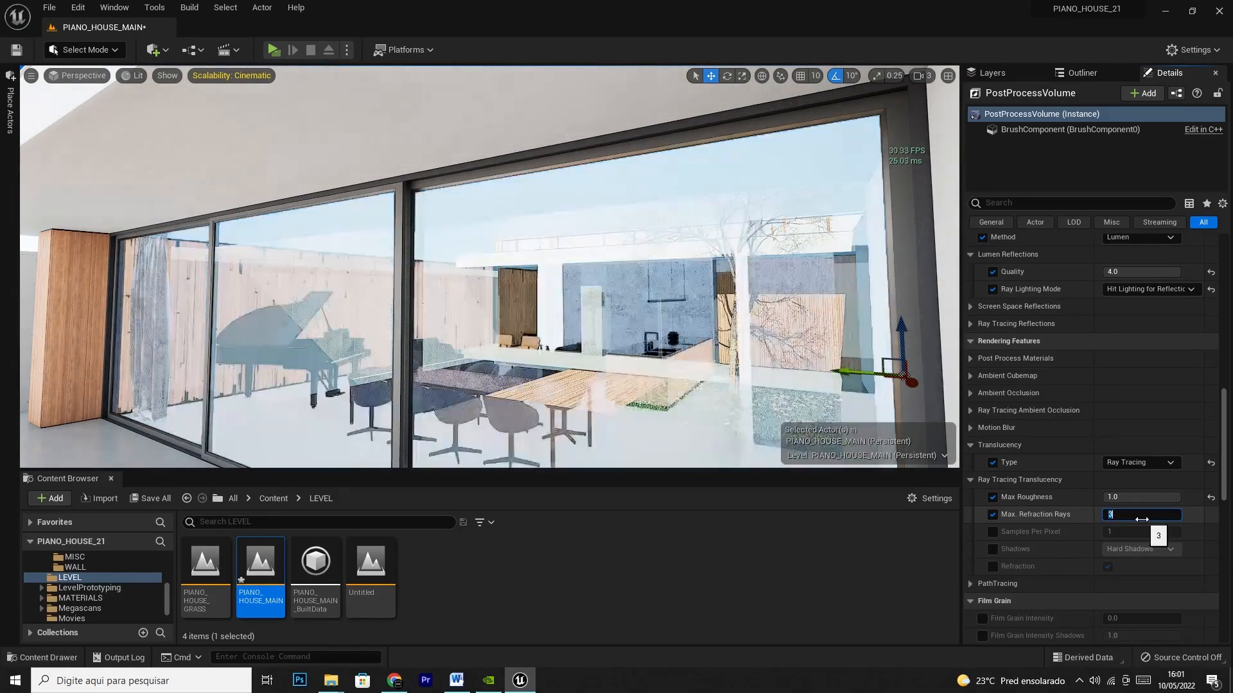
type("4")
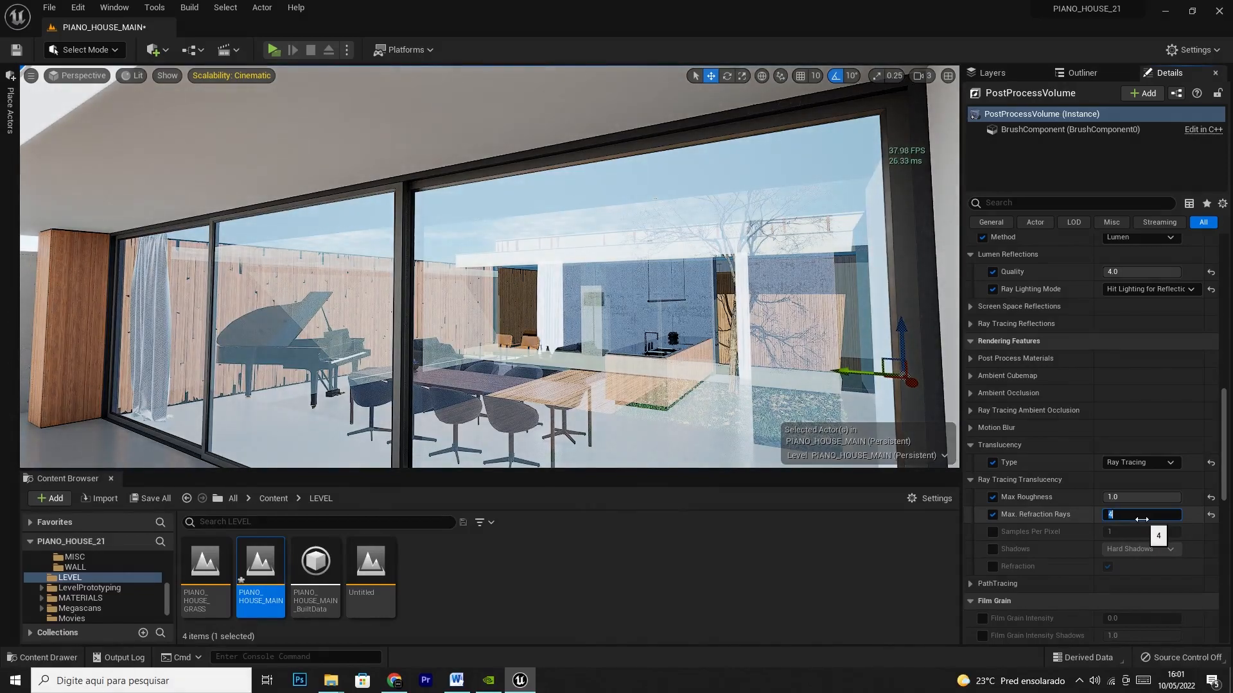
key("Return")
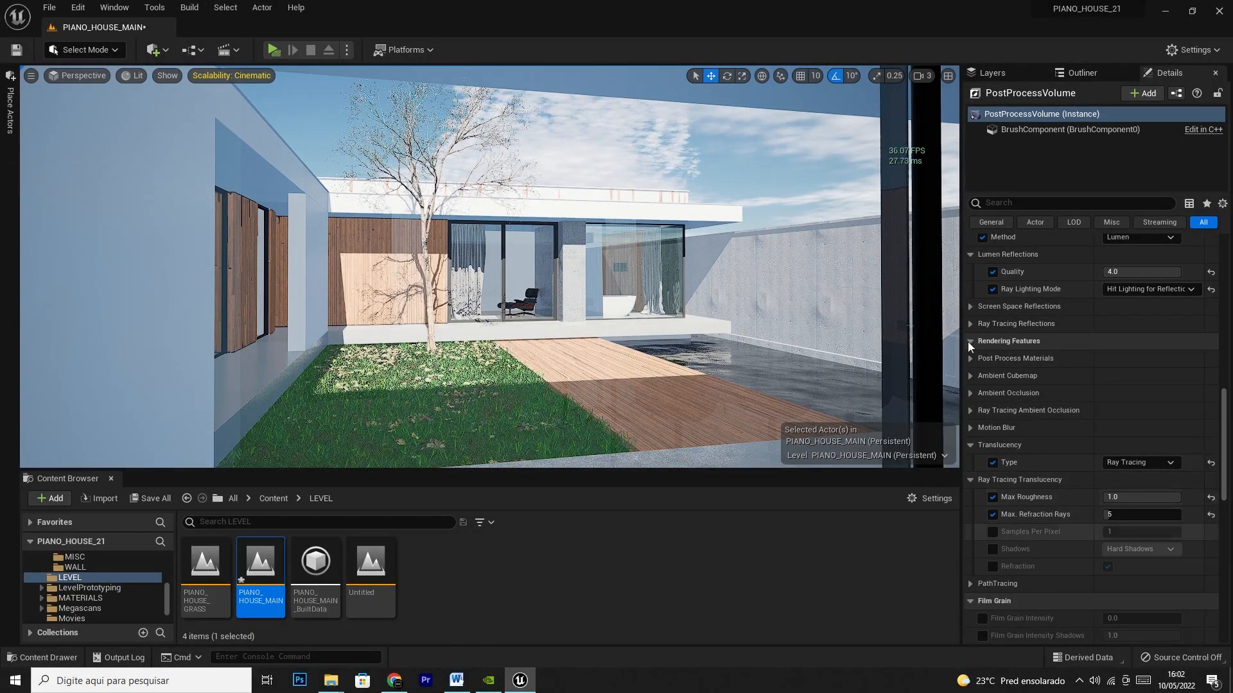
Step: Examine the ray traced glass from the courtyard to the exterior window beside the palm trees
key("s")
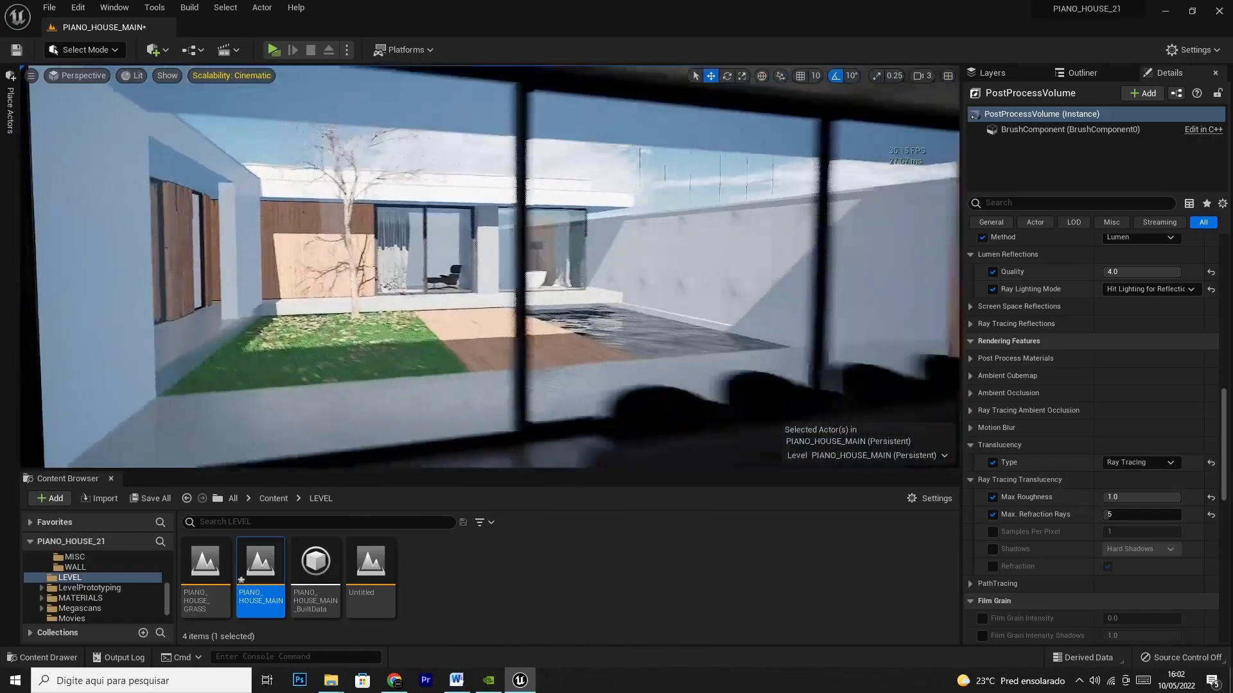
key("s")
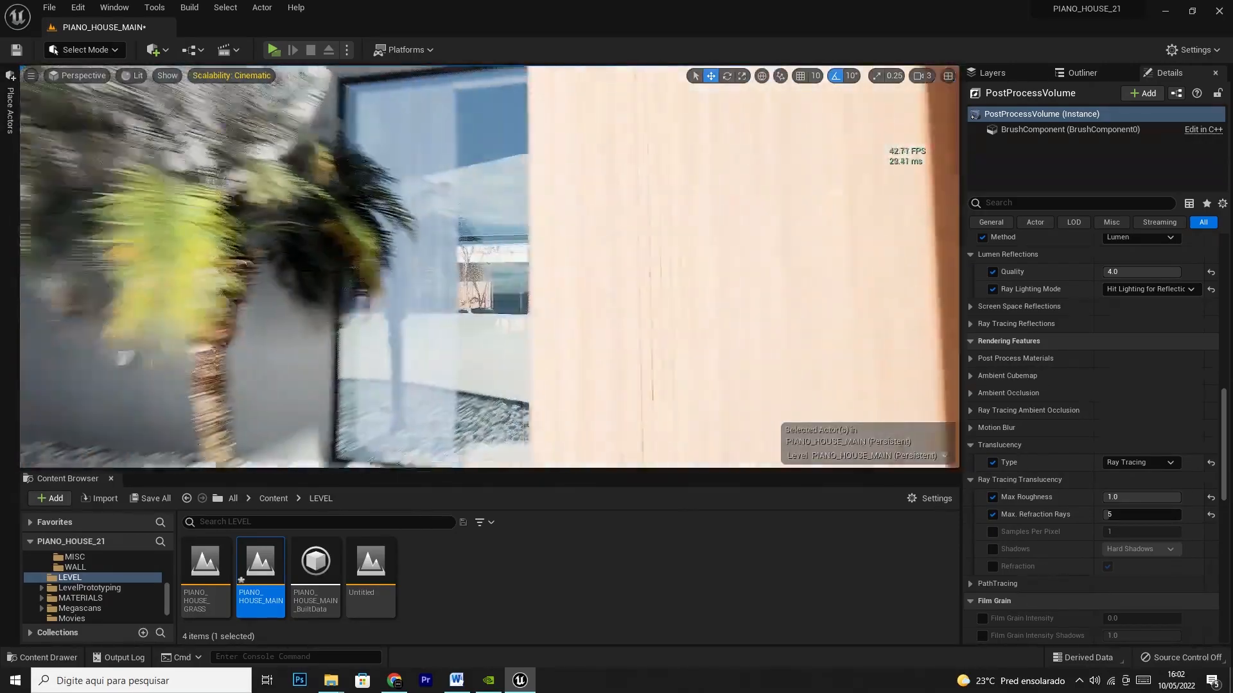
key("w")
key("w")
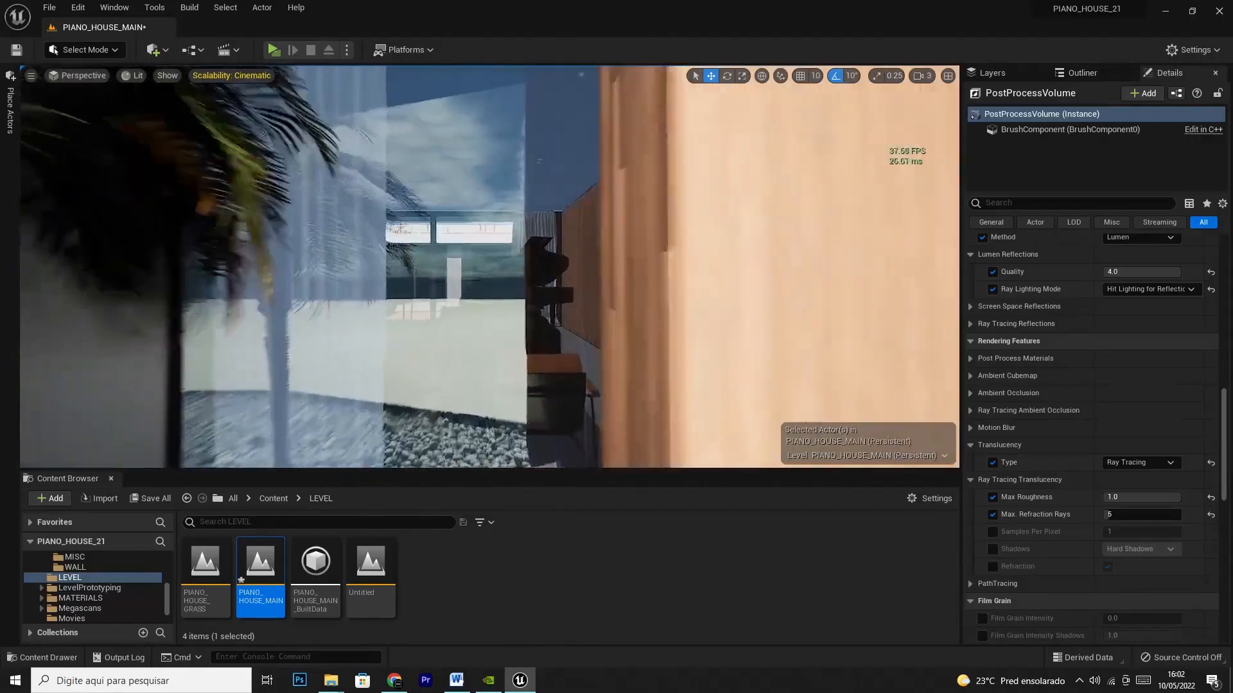
key("s")
key("s")
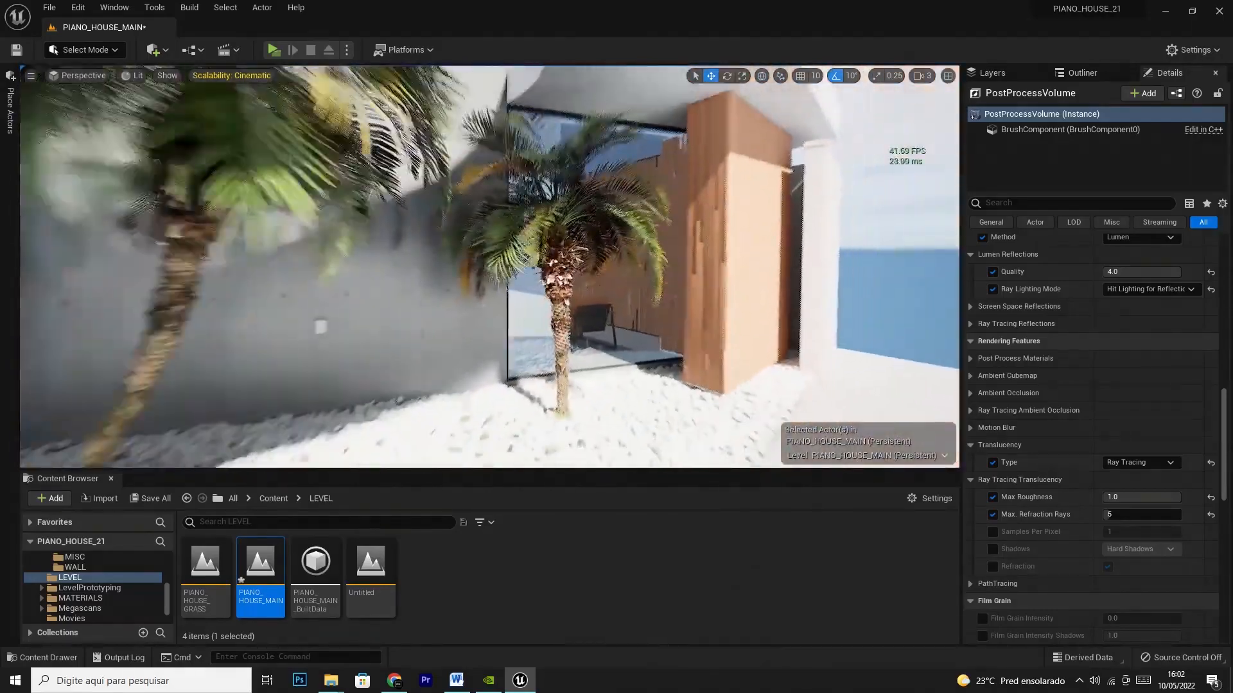
key("a")
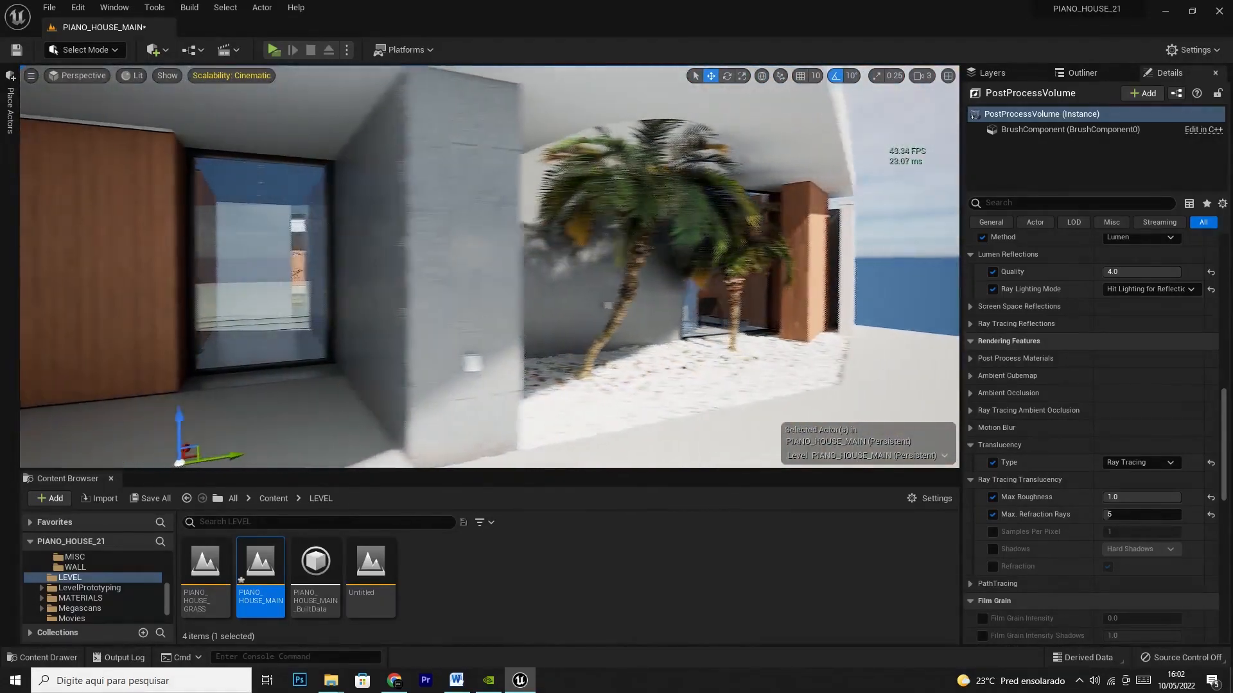
key("d")
key("w")
key("d")
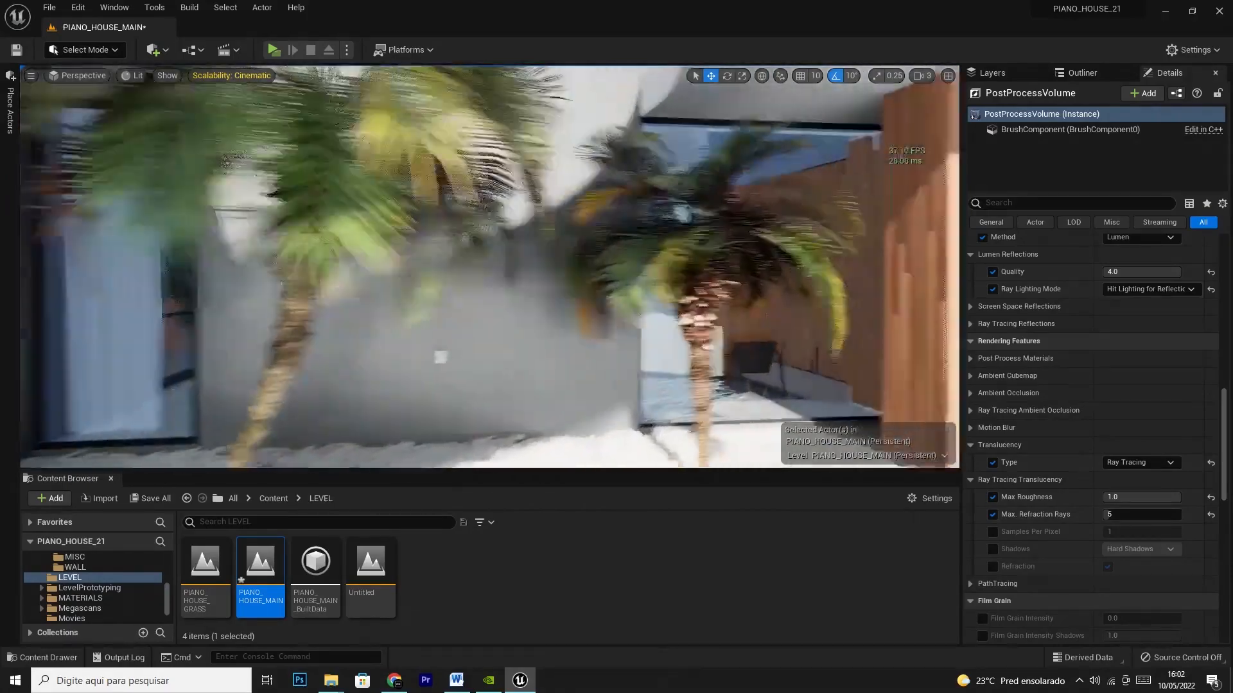
key("w")
key("d")
Step: Compare the window behind the palm trees with Max. Refraction Rays set to 1, 2 and 3
left_click(1126, 514)
type("1")
key("Return")
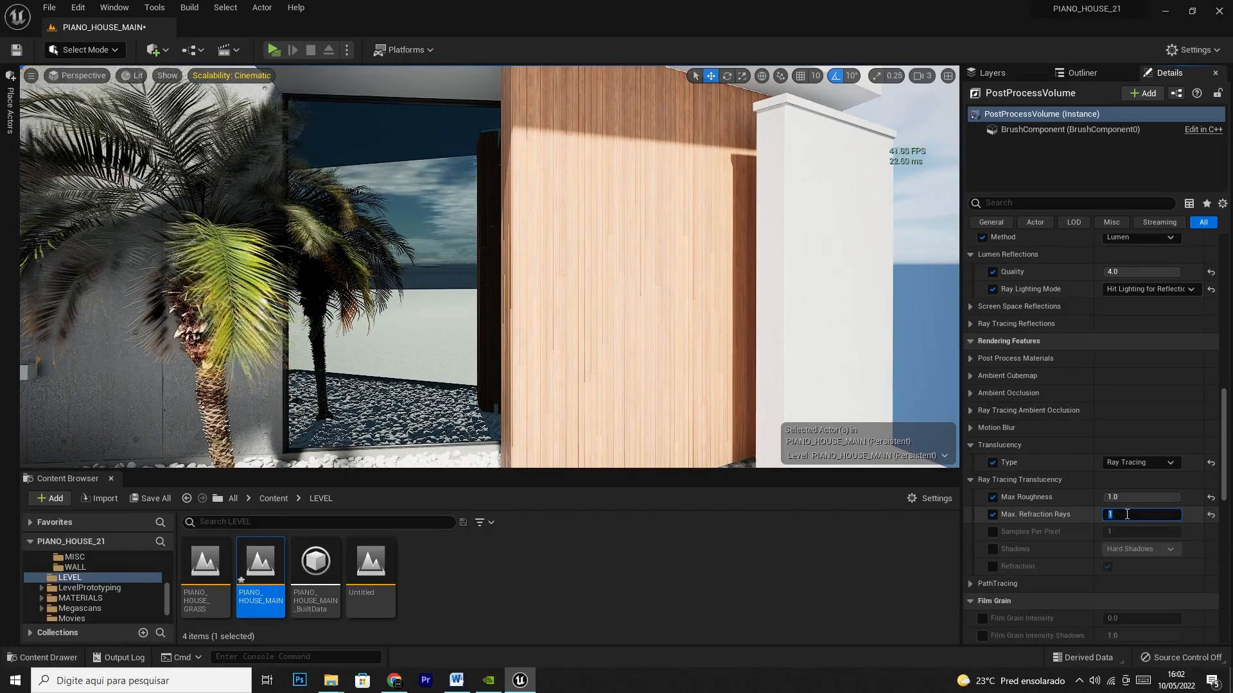
double_click(1127, 514)
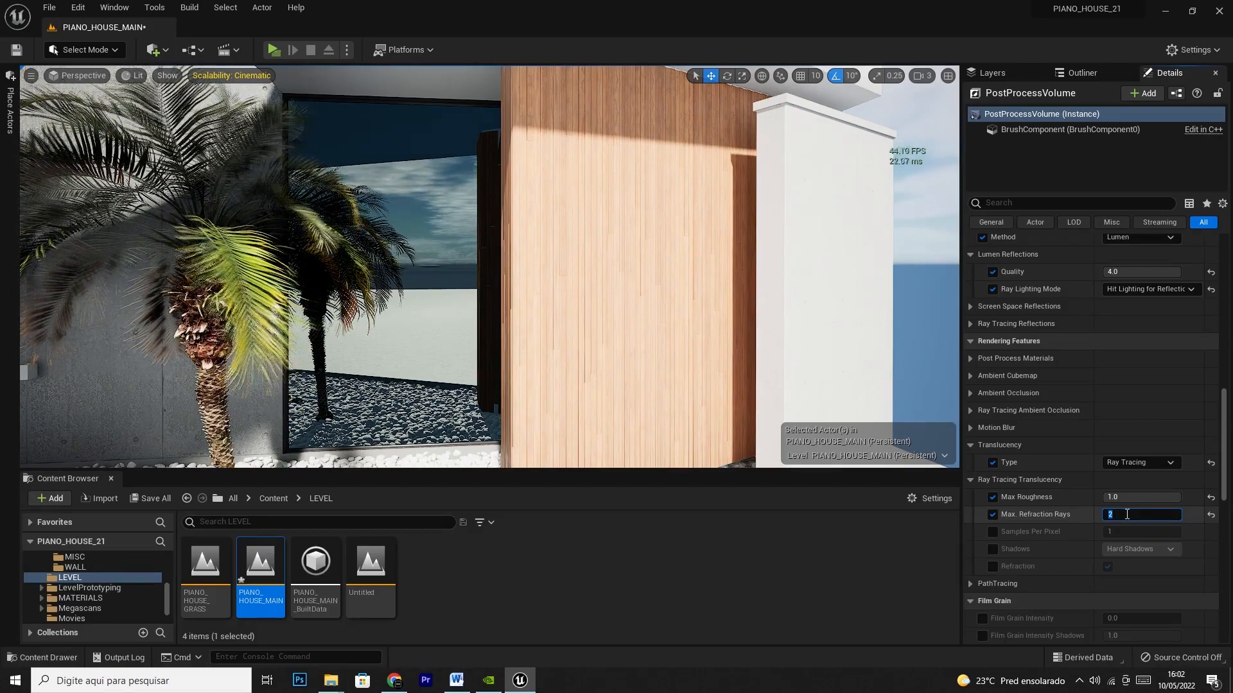
type("3")
key("Return")
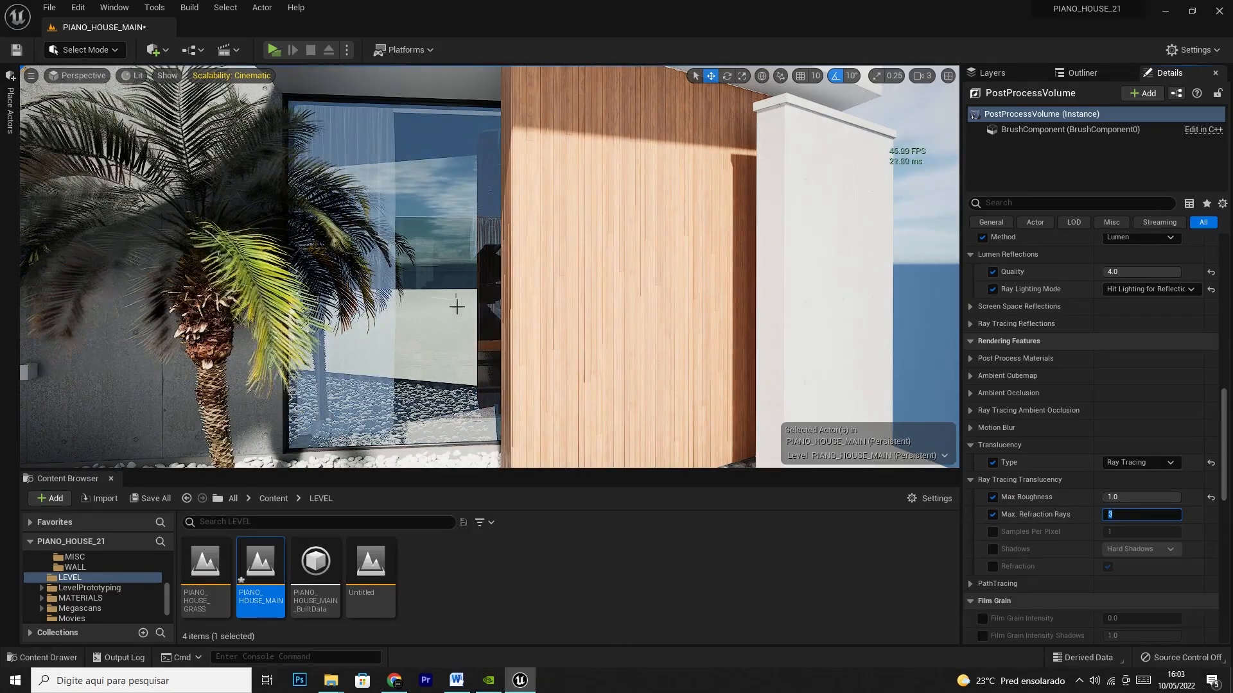
Step: Examine the layers of glass seen from inside the piano room, and return to the window beside the palm trees
right_click(459, 269)
type("wwwwwwwwwwwwww")
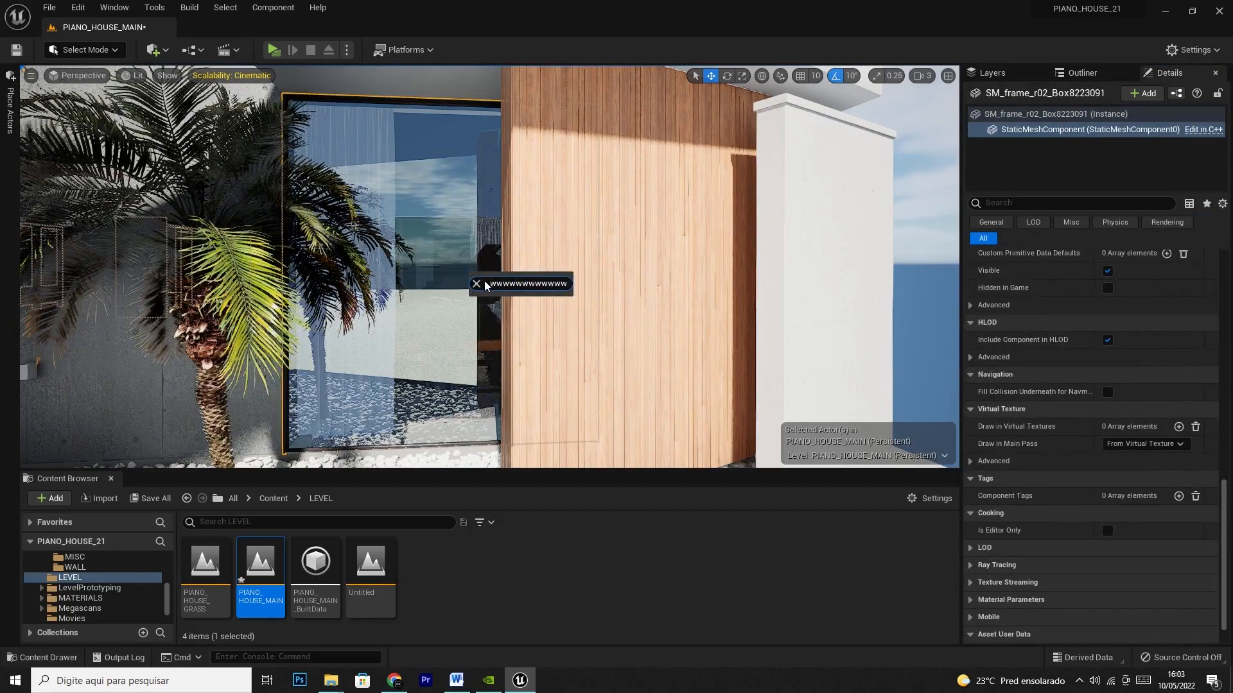
left_click(476, 284)
right_click_drag(420, 256, 401, 257)
key("w")
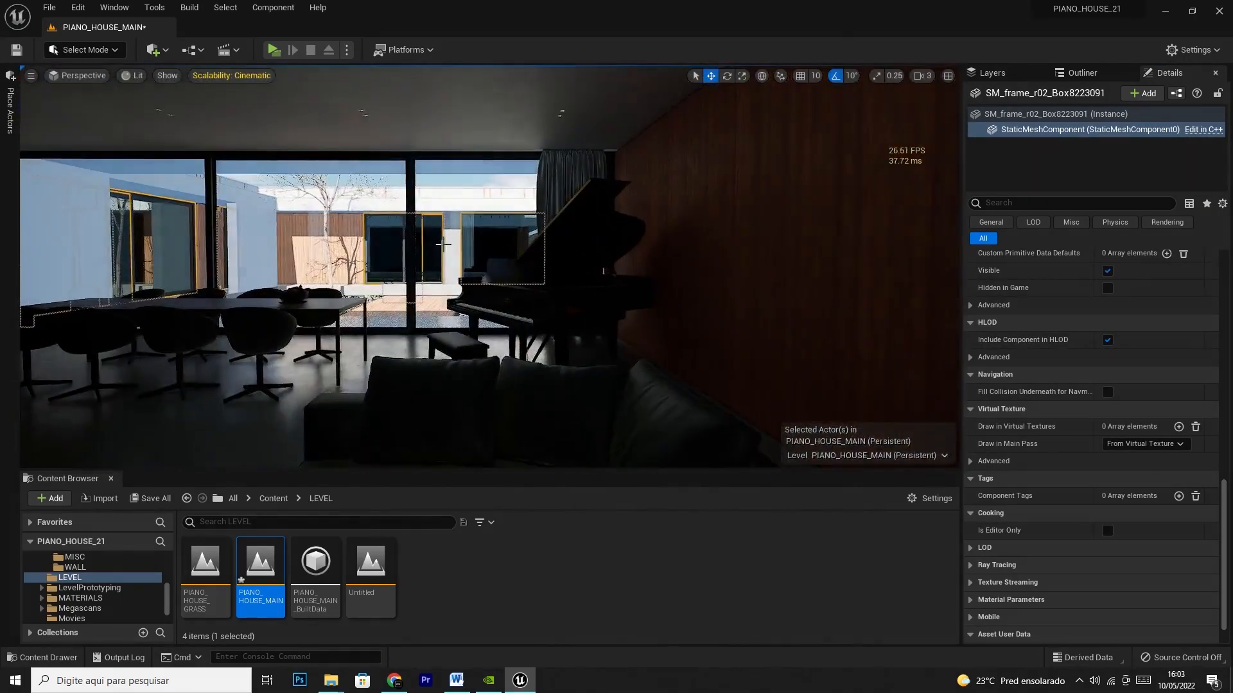
key("s")
right_click_drag(488, 308, 487, 309)
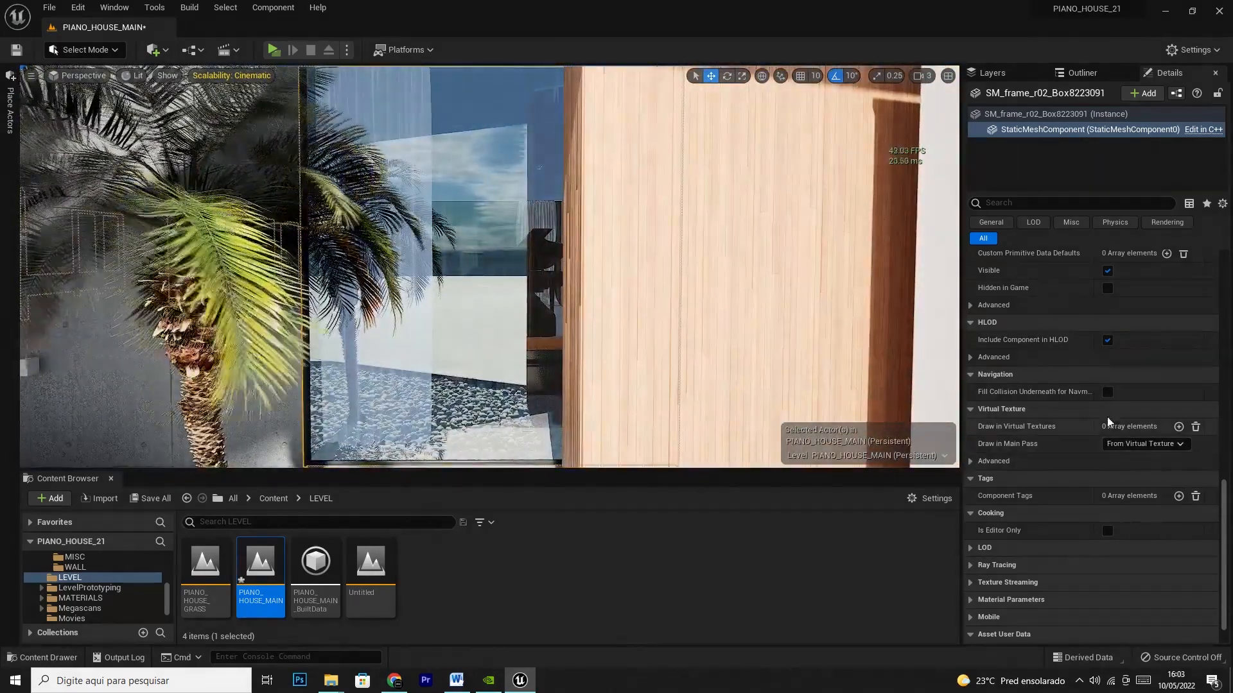
Step: Search the level's actors for "post", select the PostProcessVolume and show its properties
left_click(1081, 73)
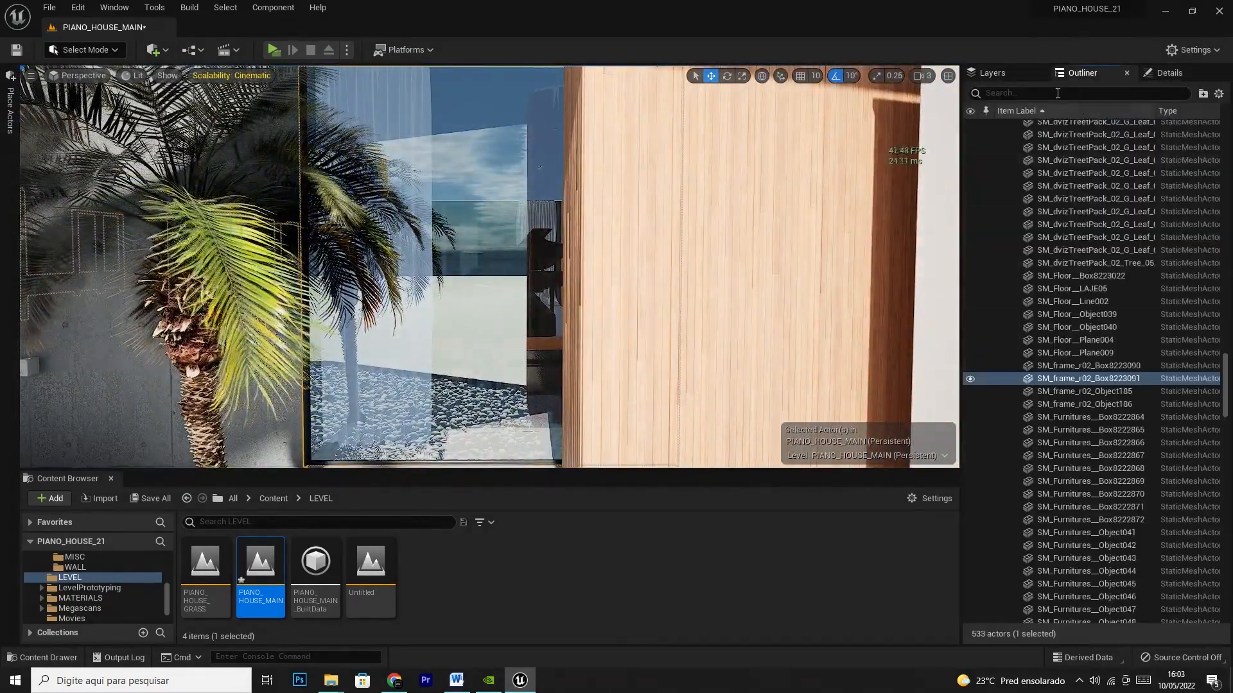
left_click(1053, 92)
type("post")
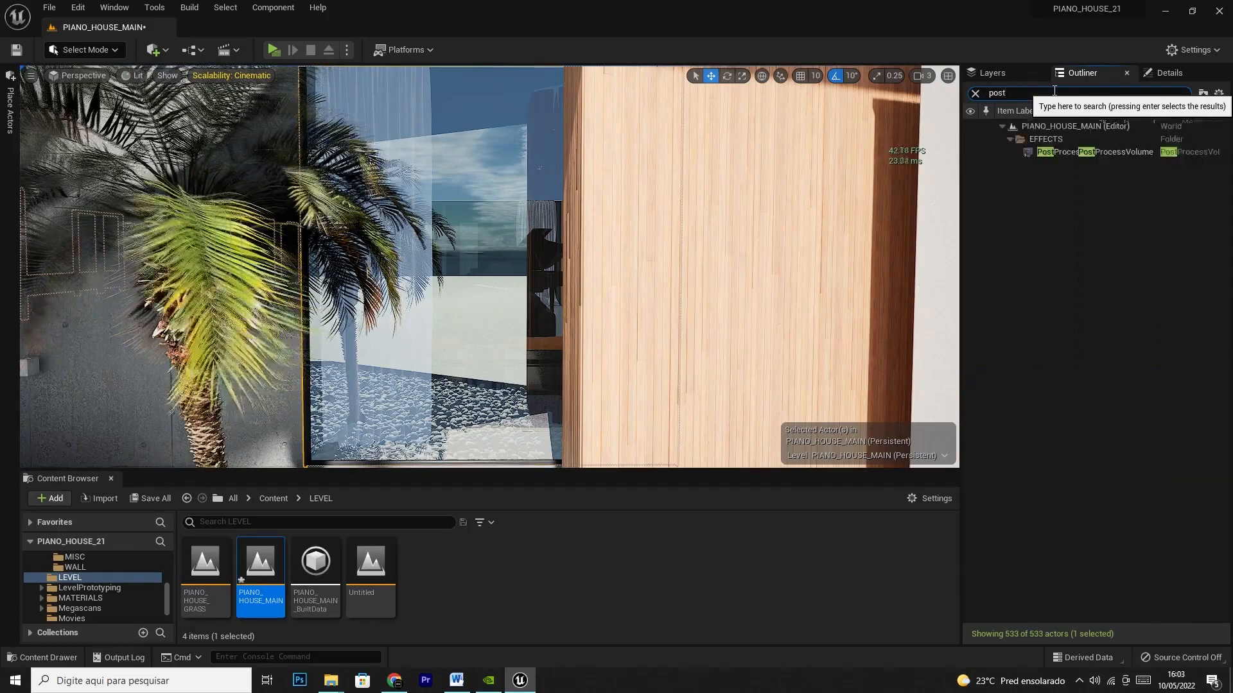
left_click(1079, 151)
left_click(1165, 73)
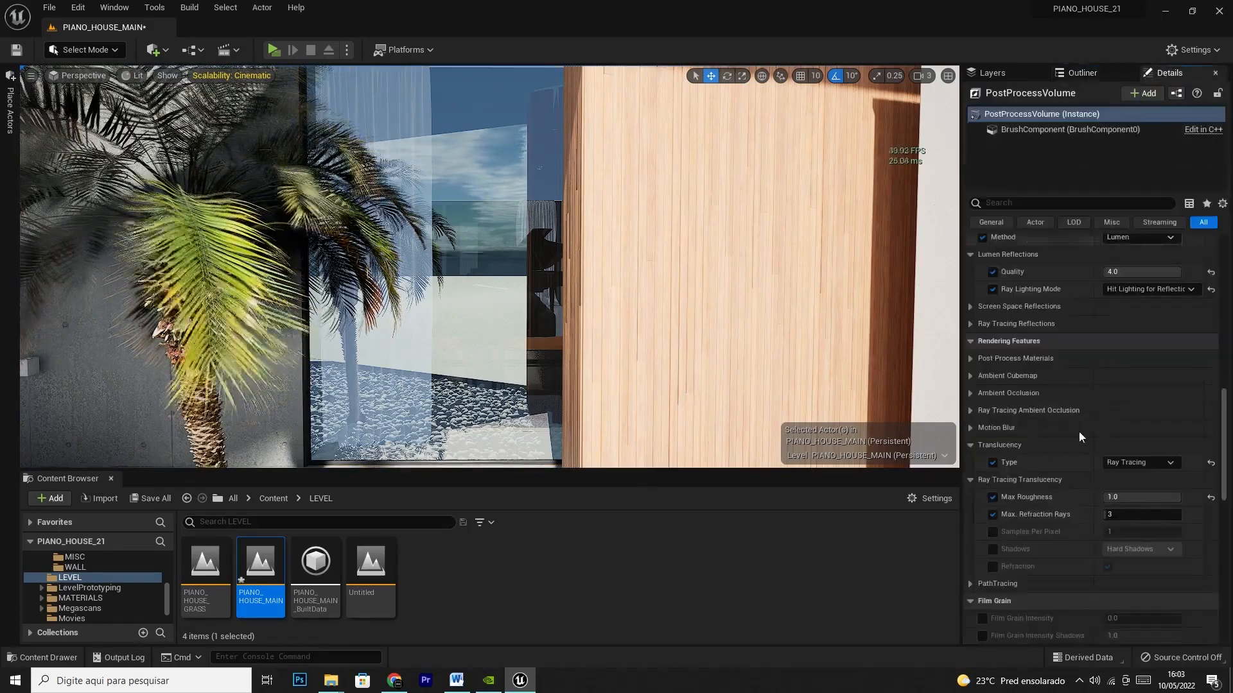
Step: Raise Max. Refraction Rays through 4, 5, 7, 8 and 10 to 11, and enable the Samples Per Pixel override of the translucency
left_click(1128, 517)
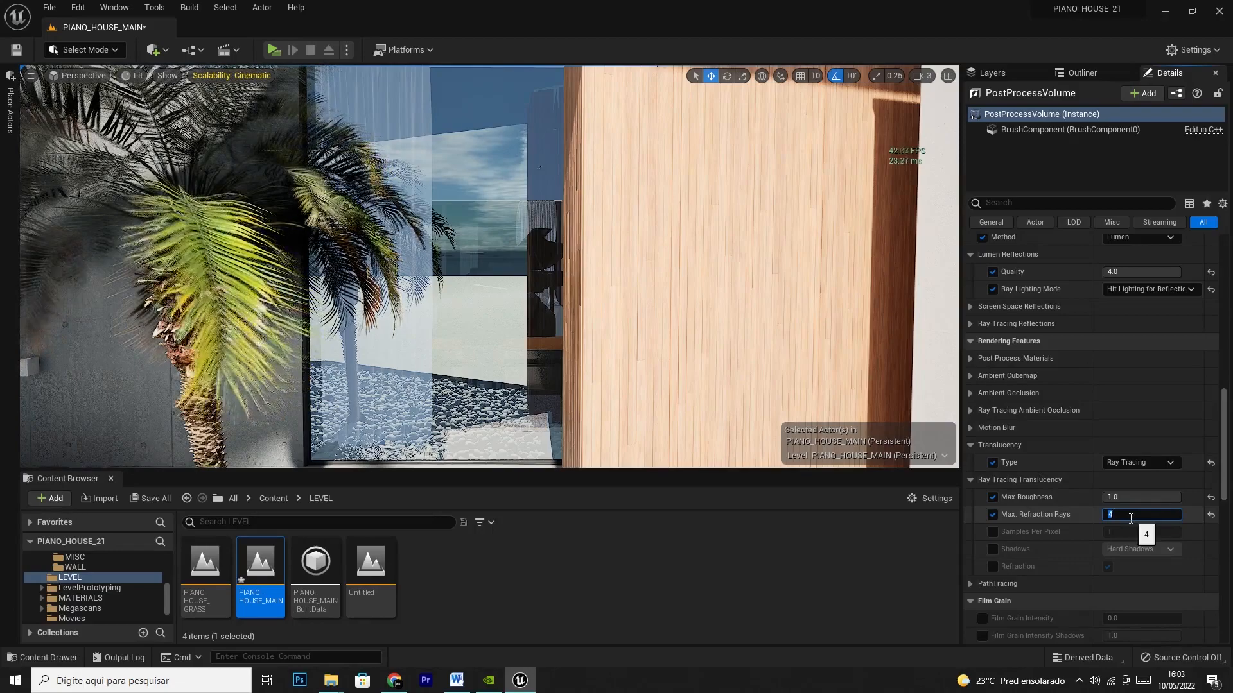
type("5")
key("Return")
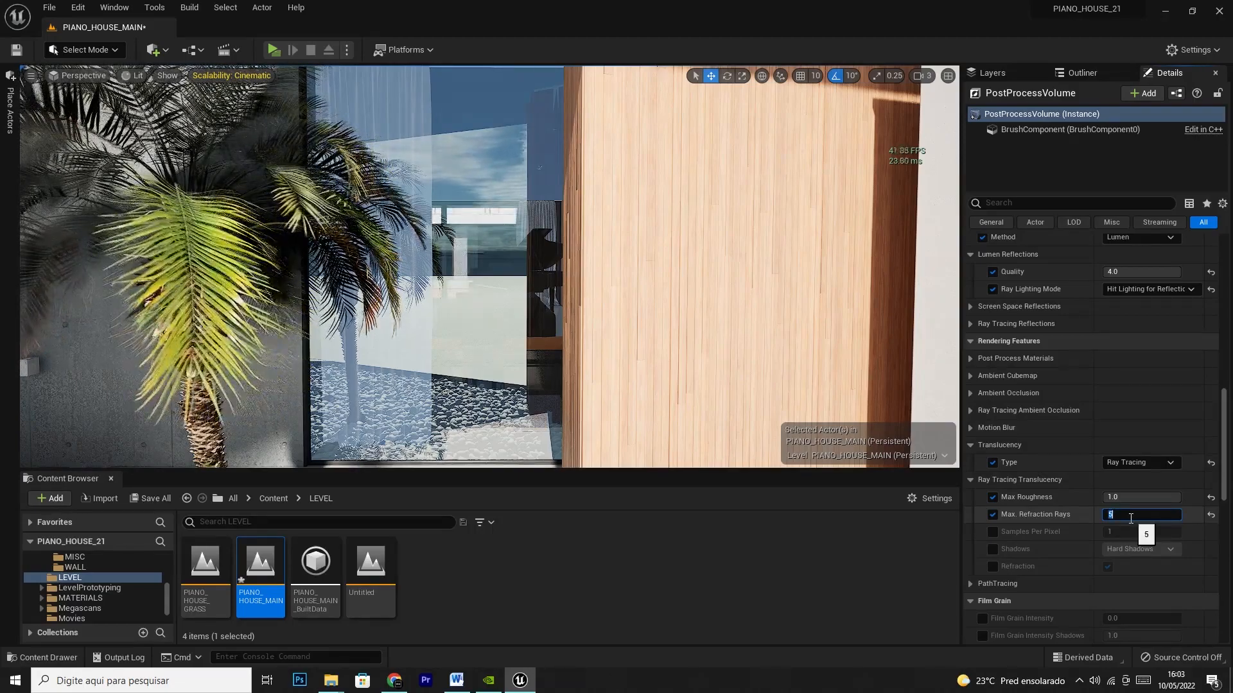
type("7")
key("Return")
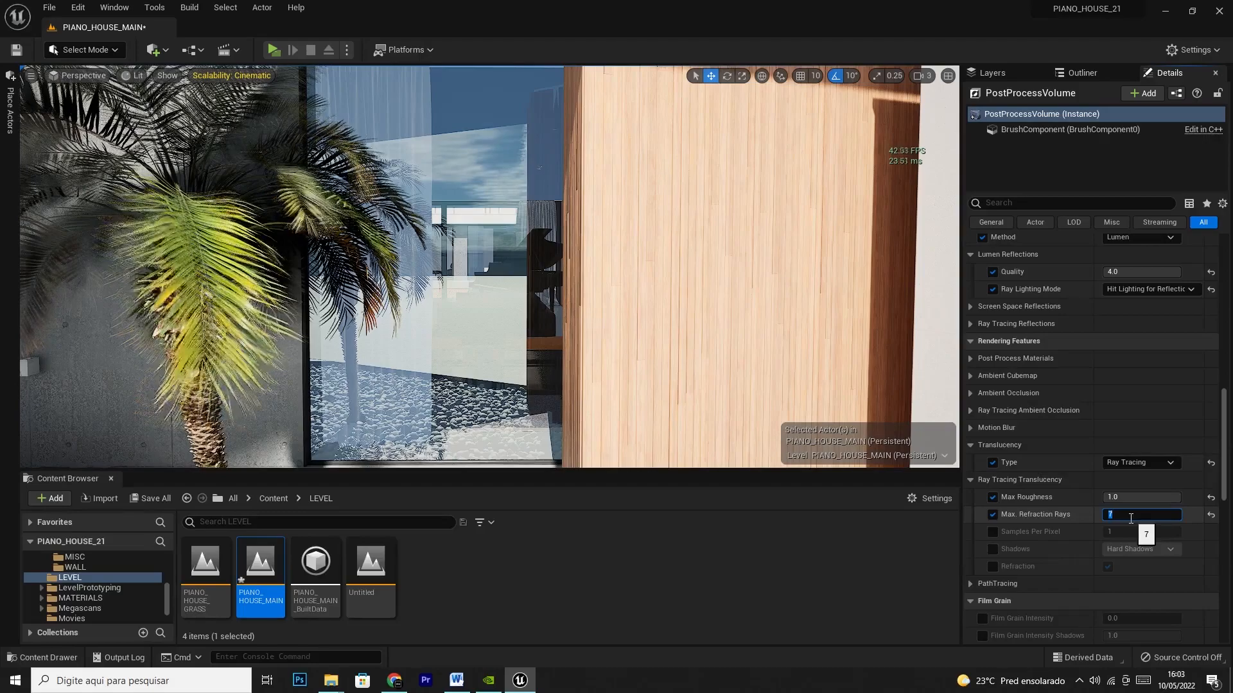
type("8")
key("Return")
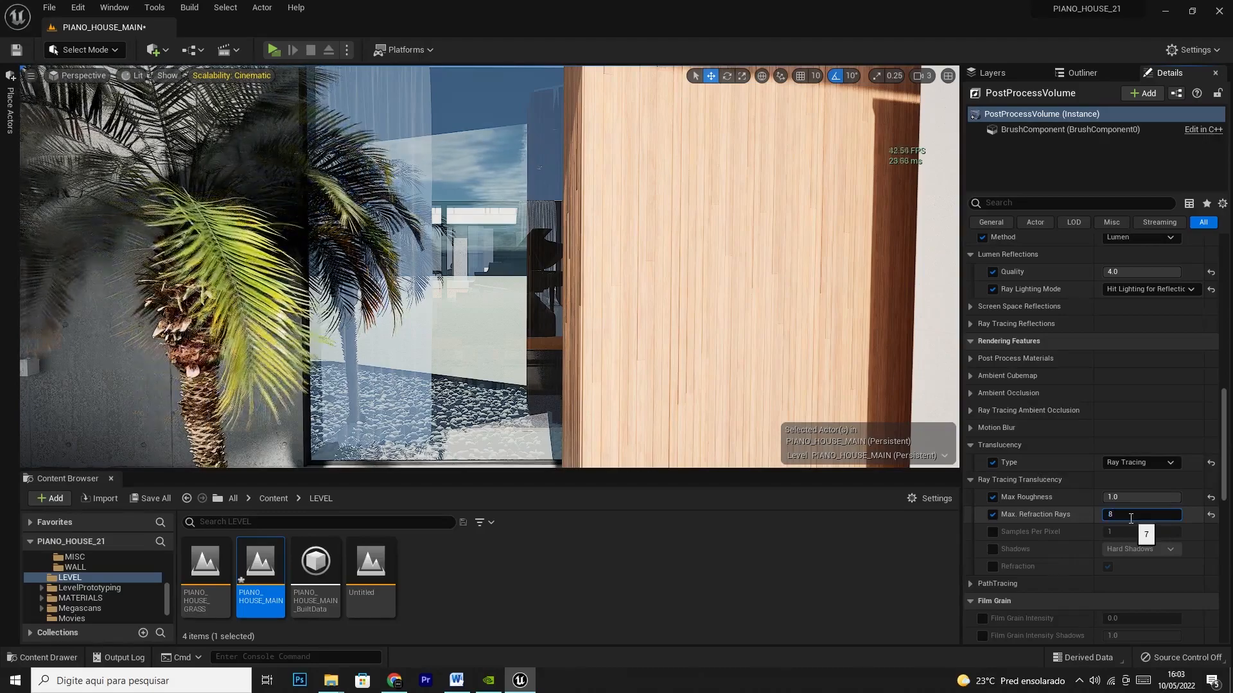
key("Return")
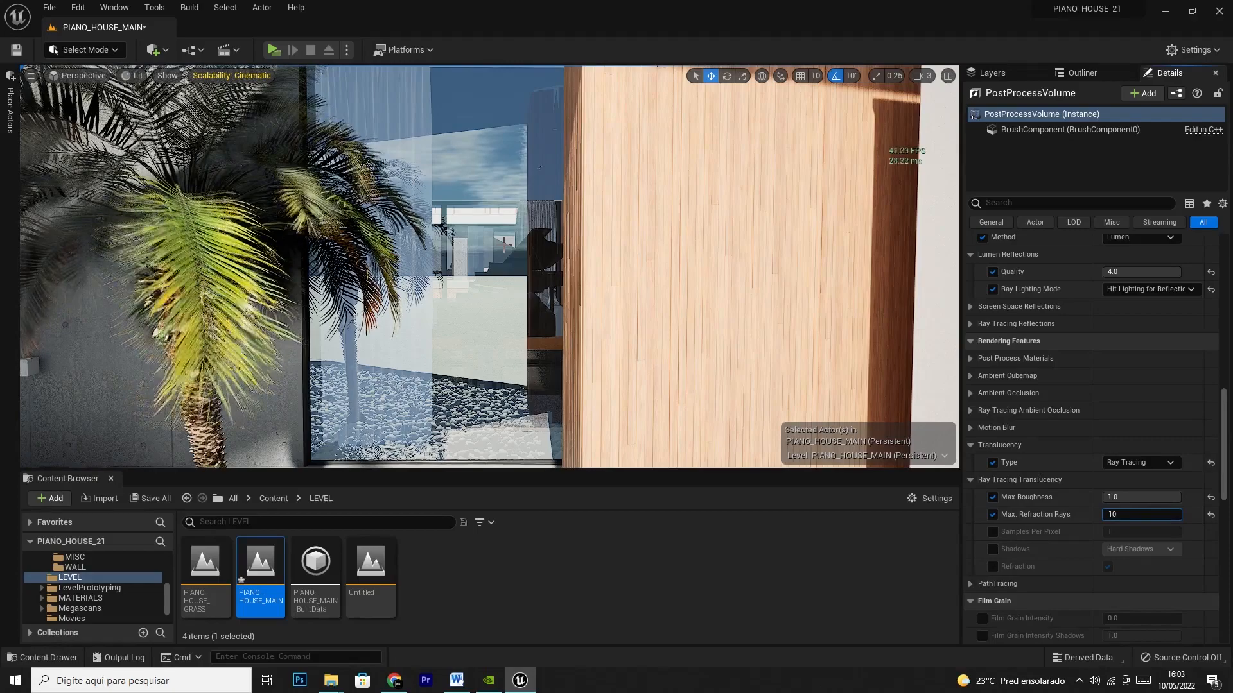
key("BackSpace")
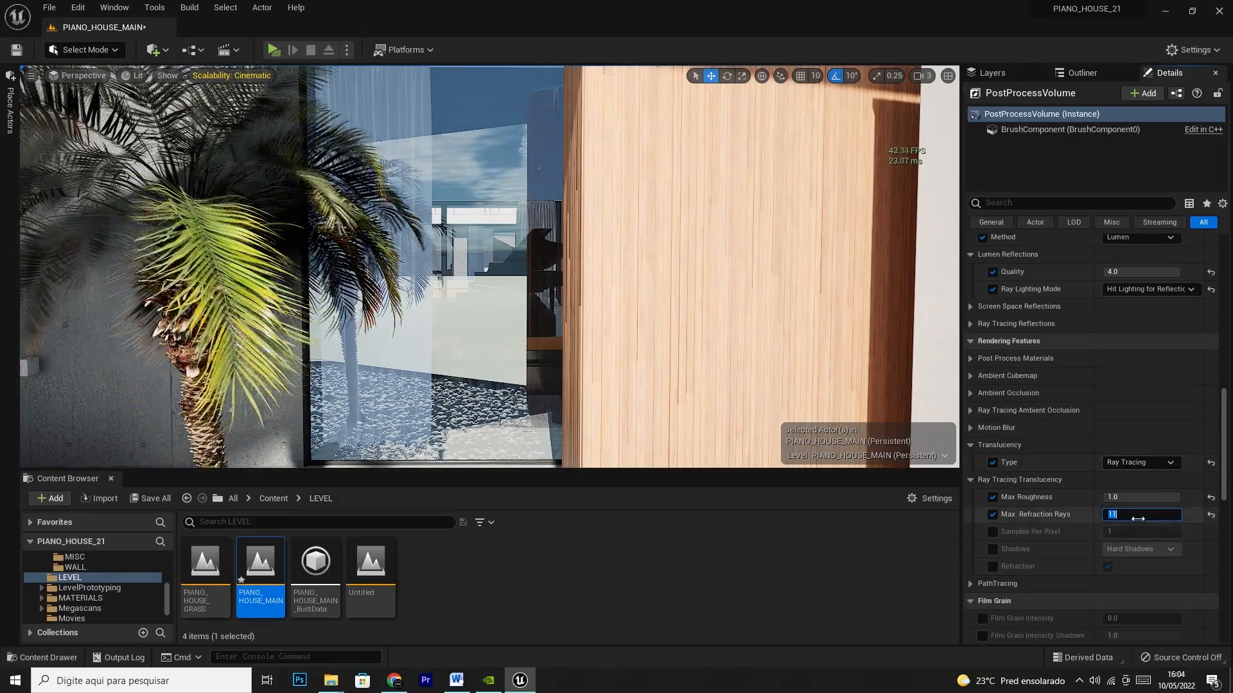
left_click(994, 533)
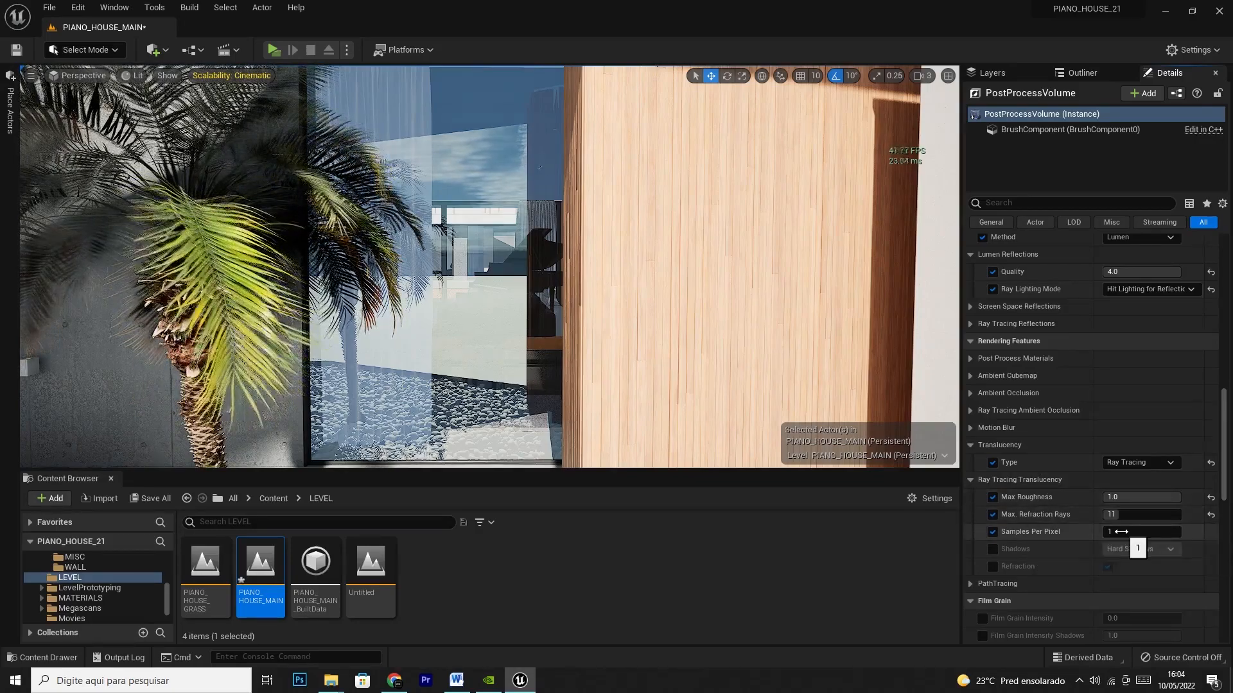
Step: Raise the ray traced translucency's Samples Per Pixel to 5 and enable the overrides of Shadows and Refraction
left_click(1121, 533)
type("2")
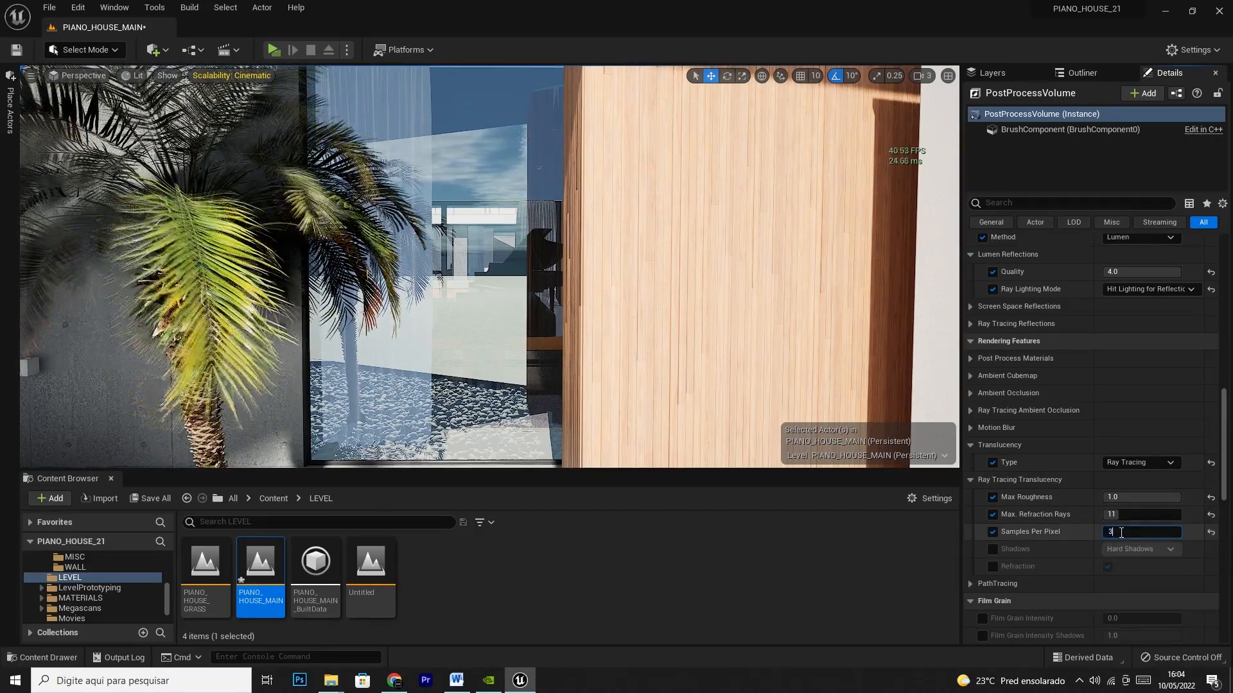
type("5")
key("Return")
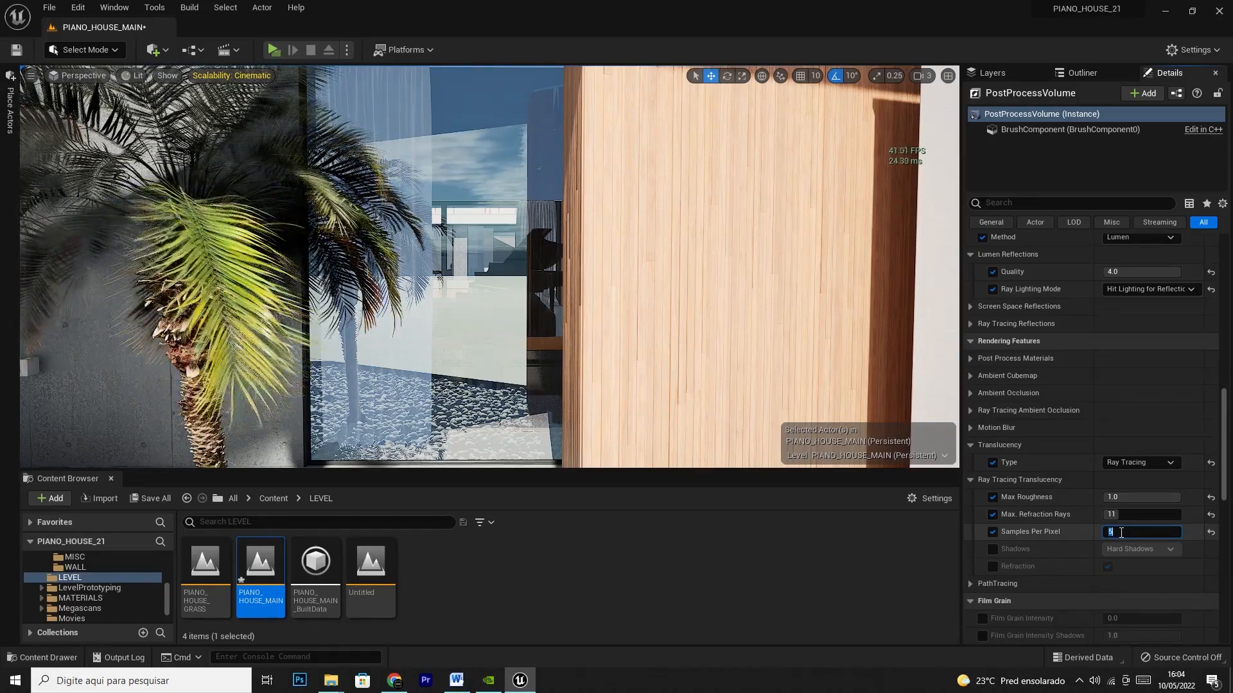
type("5")
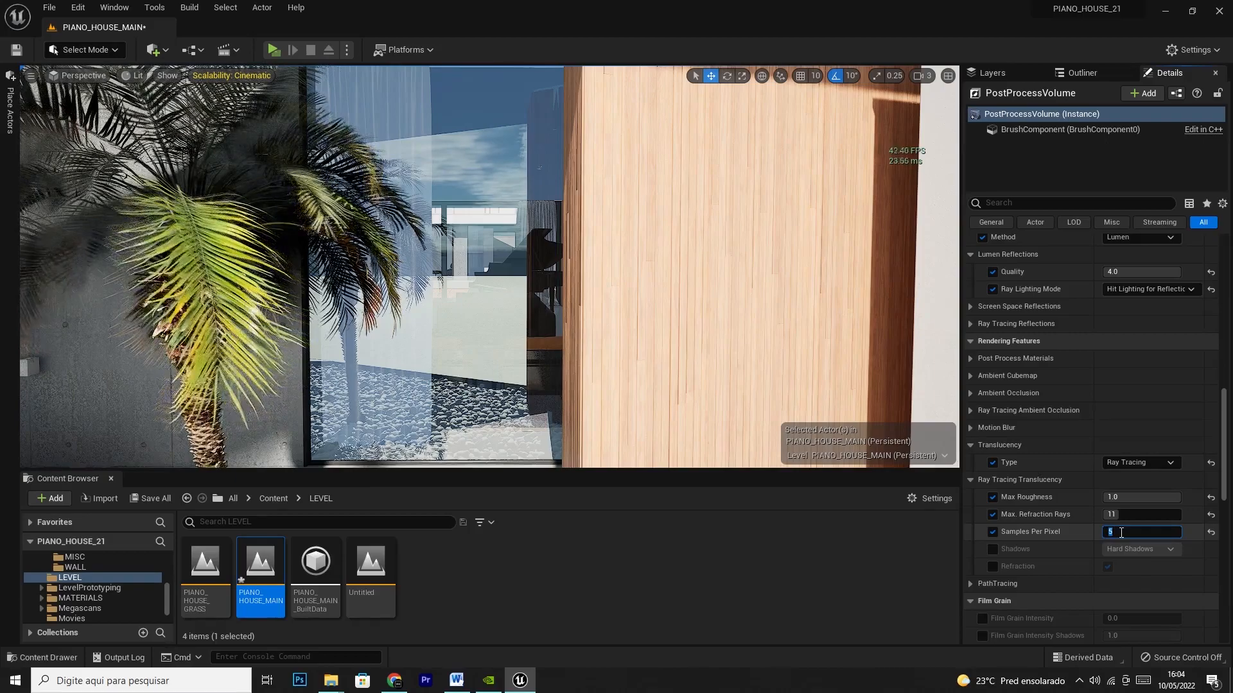
left_click(991, 550)
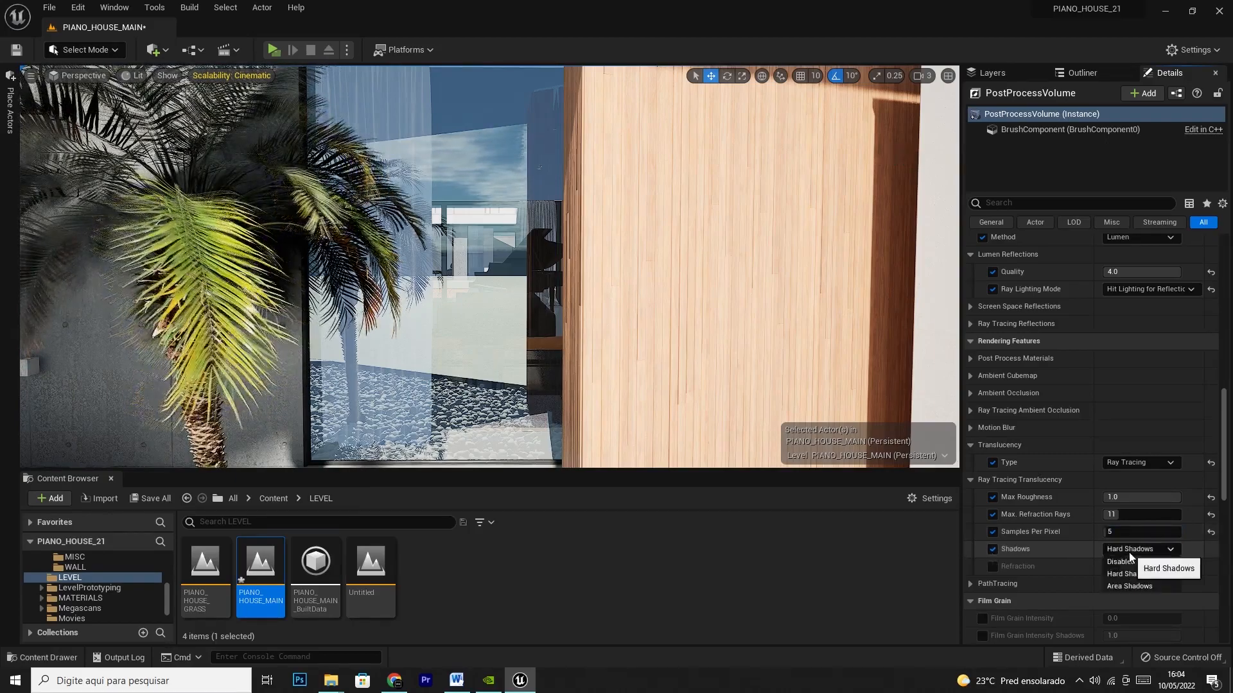
left_click(993, 567)
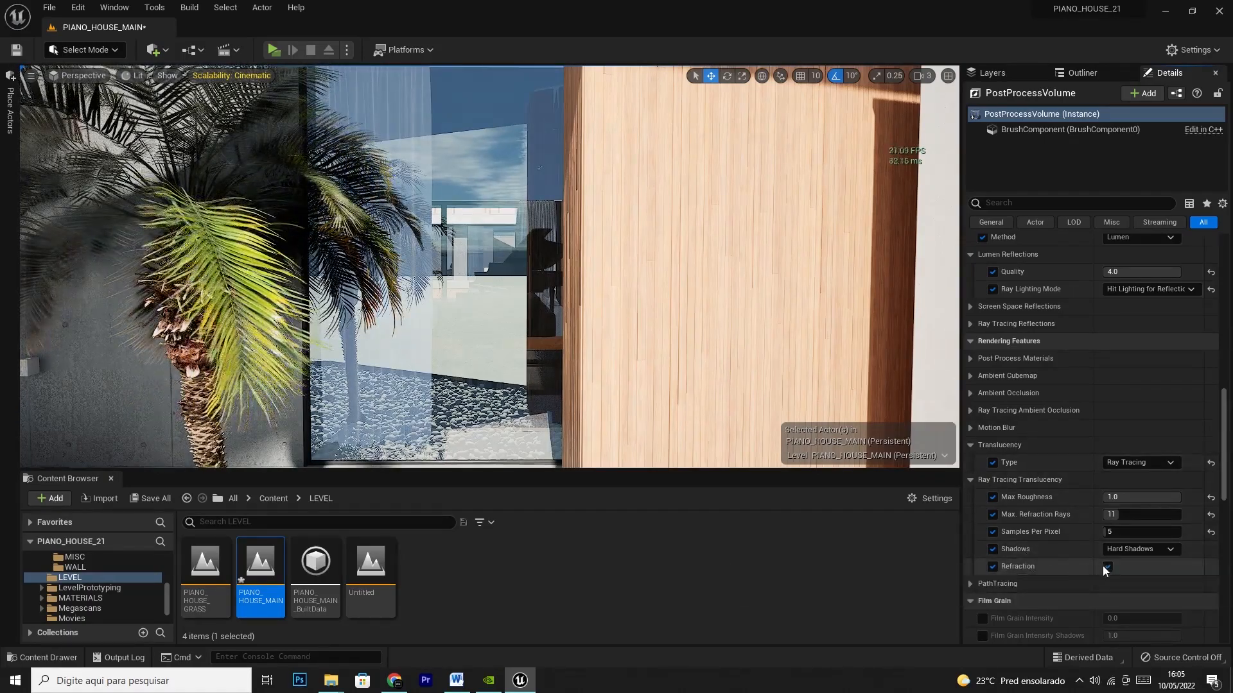
Step: Examine the glass front from the terrace and go into the room with the piano and dining table
key("w")
right_click_drag(591, 349, 366, 352)
key("w")
key("s")
right_click_drag(554, 326, 552, 334)
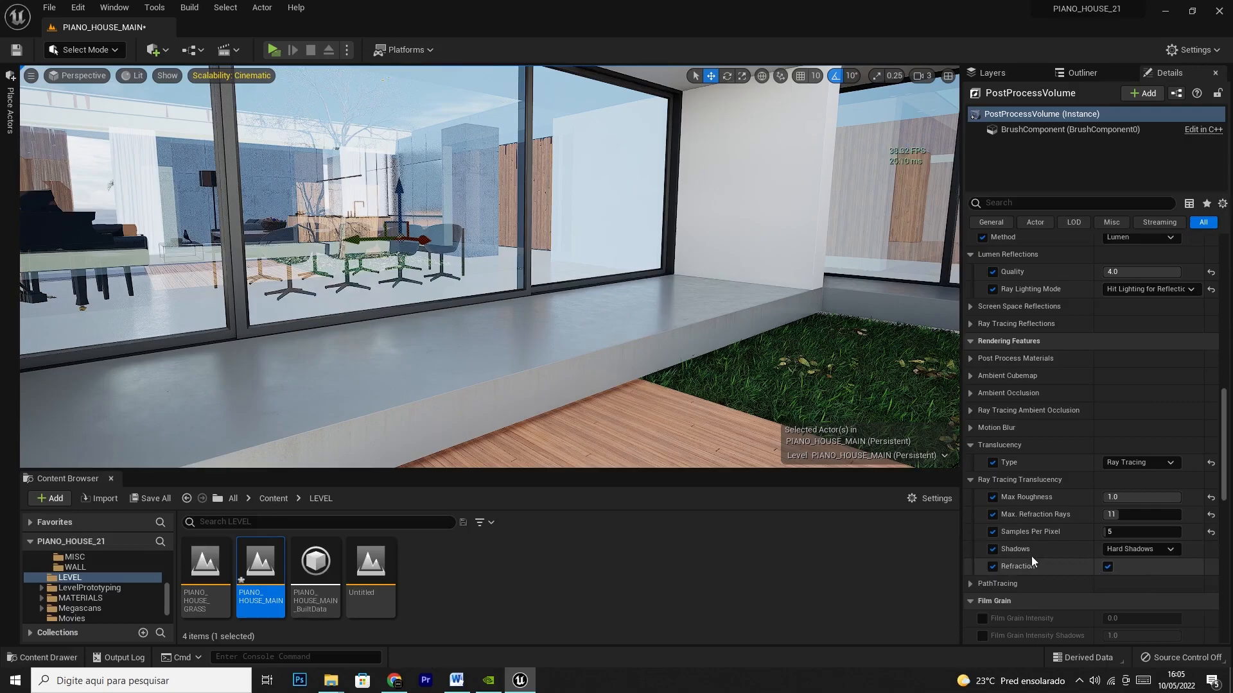
key("w")
right_click_drag(570, 345, 472, 359)
right_click_drag(610, 356, 540, 375)
key("e")
Step: Compare the interior of the piano room with Refraction off and on
left_click(1107, 567)
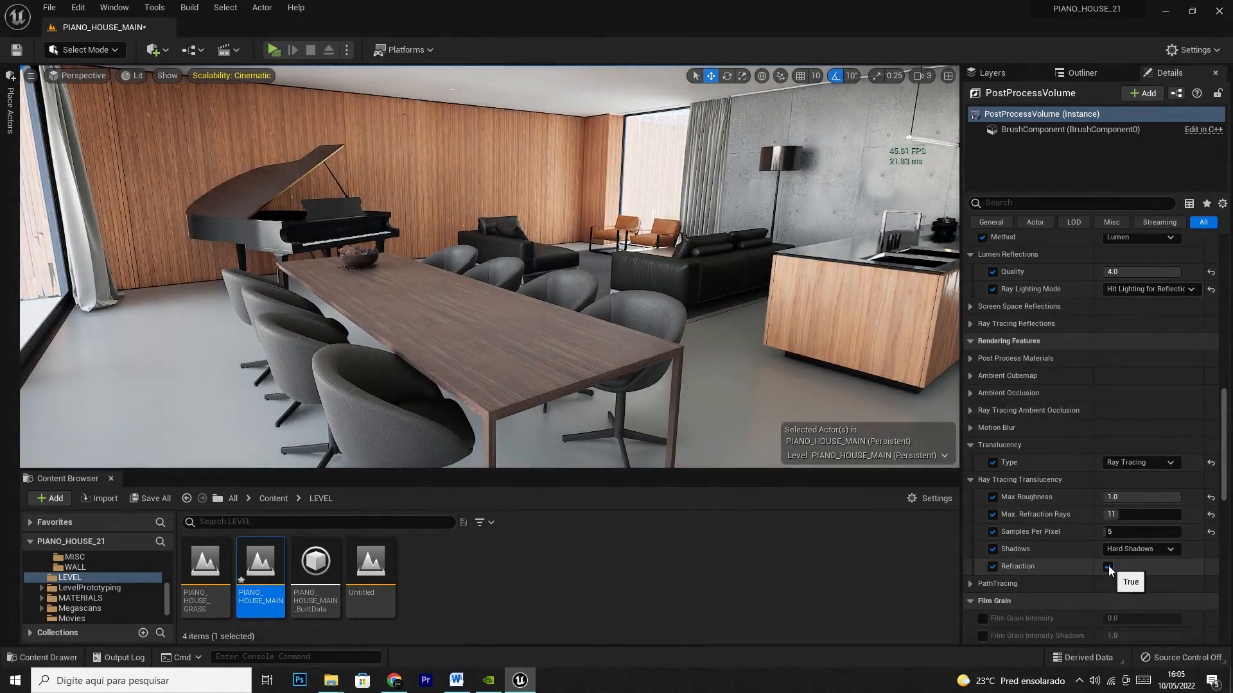
left_click(1109, 567)
left_click(1109, 568)
left_click(1109, 567)
left_click(1109, 568)
left_click(1108, 567)
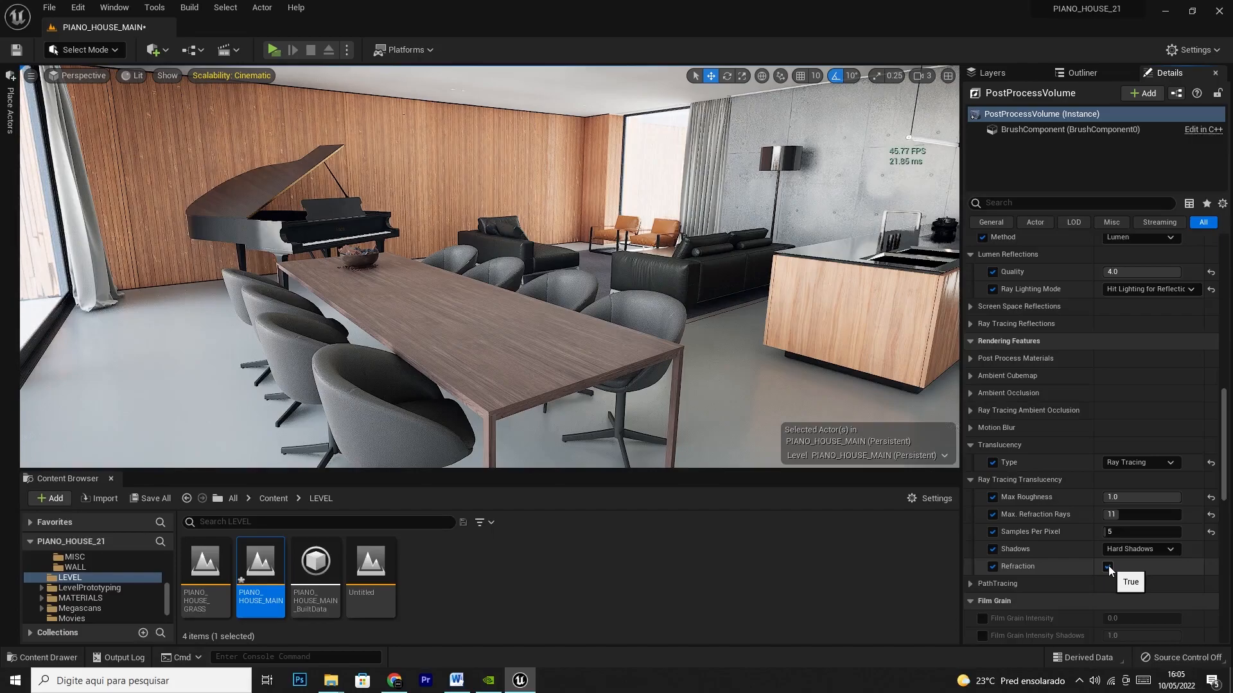
Step: Compare the glass front with Refraction off and on, looking at the piano room from outside
key("a")
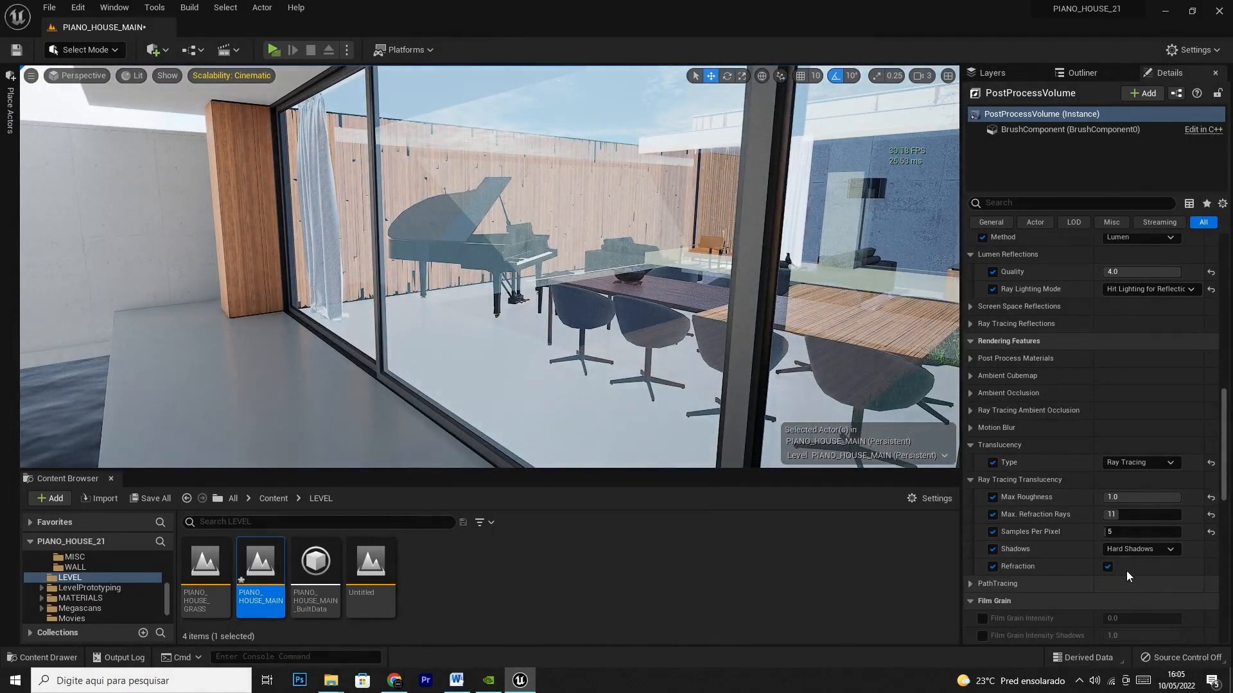
left_click(1108, 569)
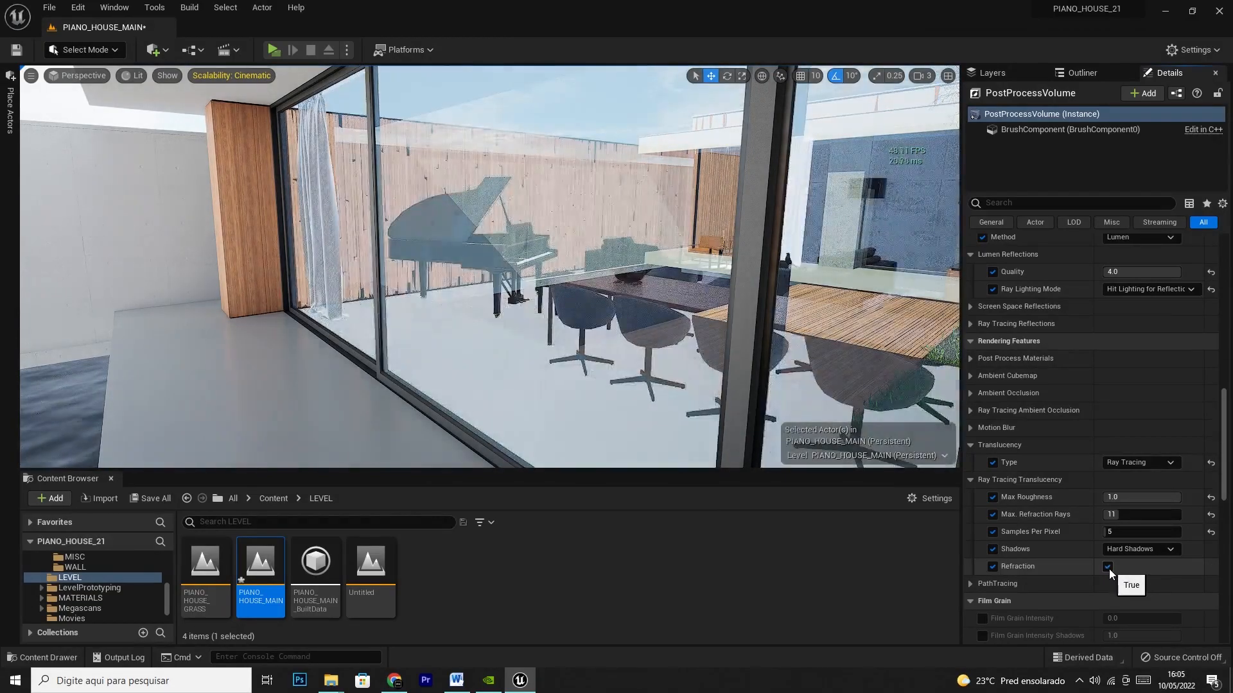
left_click(1108, 568)
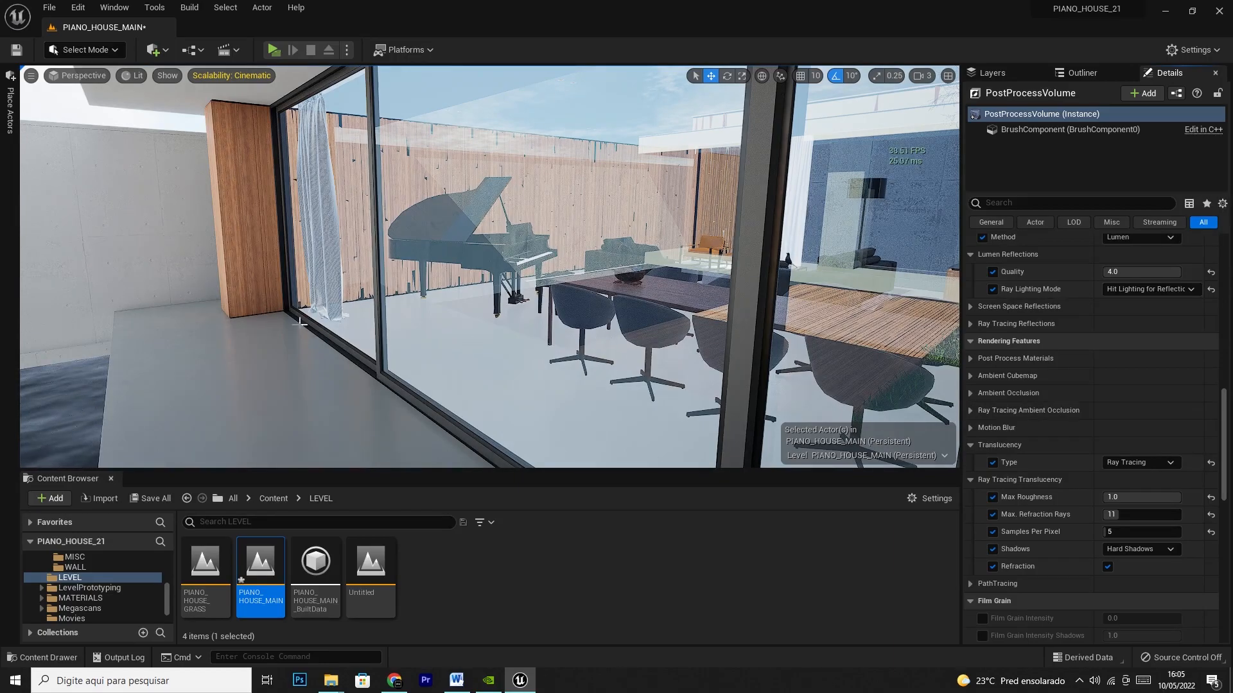
Step: Switch Refraction off and on repeatedly for the outside view of the piano, leaving it disabled
key("w")
right_click_drag(578, 293, 616, 295)
key("s")
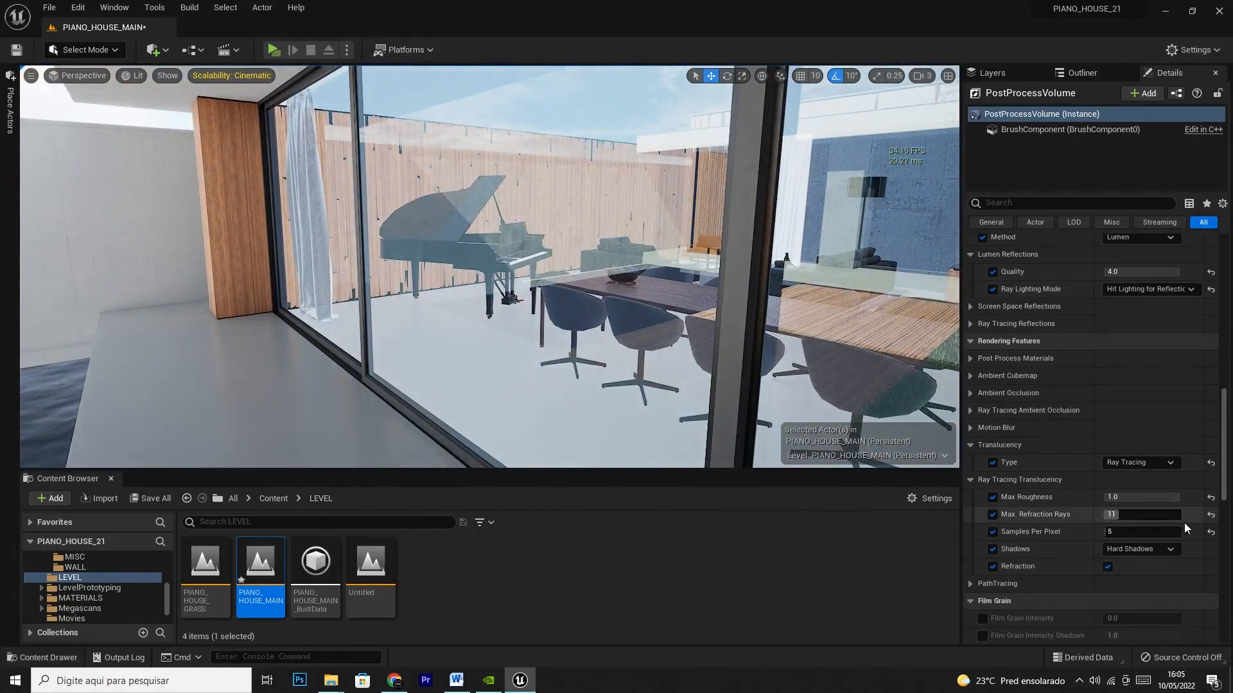
left_click(1105, 569)
left_click(1105, 569)
left_click(1105, 569)
left_click(1106, 568)
left_click(1106, 569)
left_click(1105, 569)
left_click(1105, 568)
left_click(1106, 569)
left_click(1106, 569)
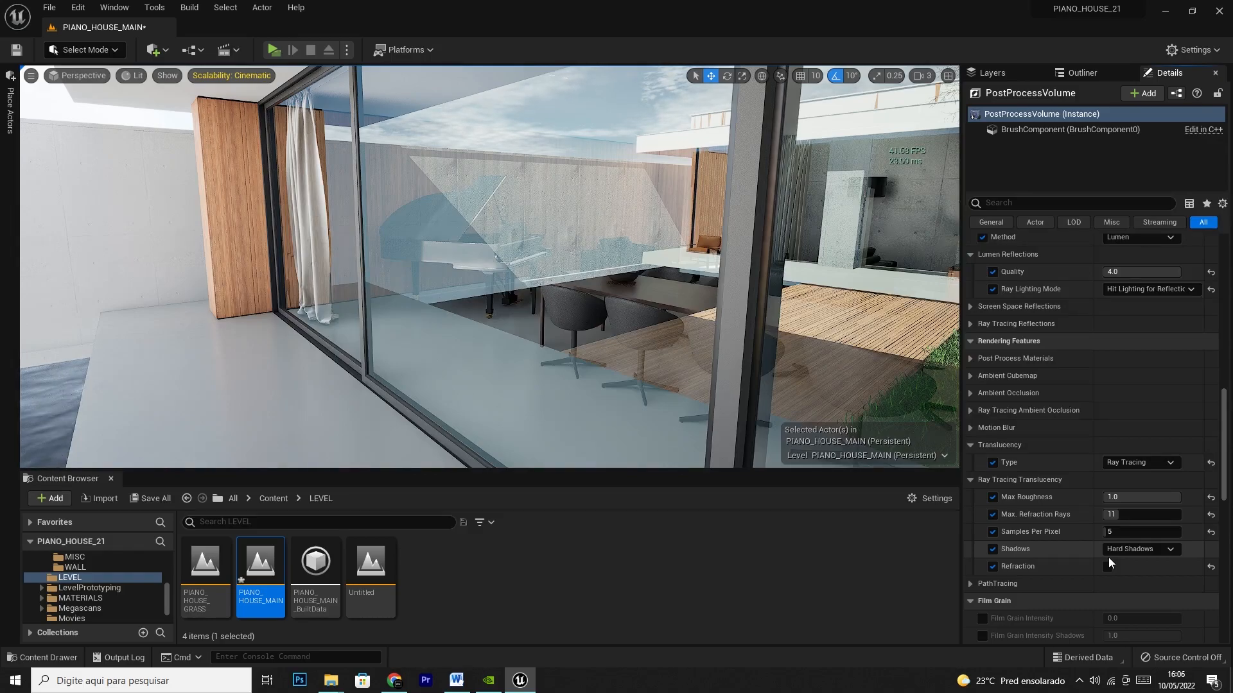
left_click(1108, 568)
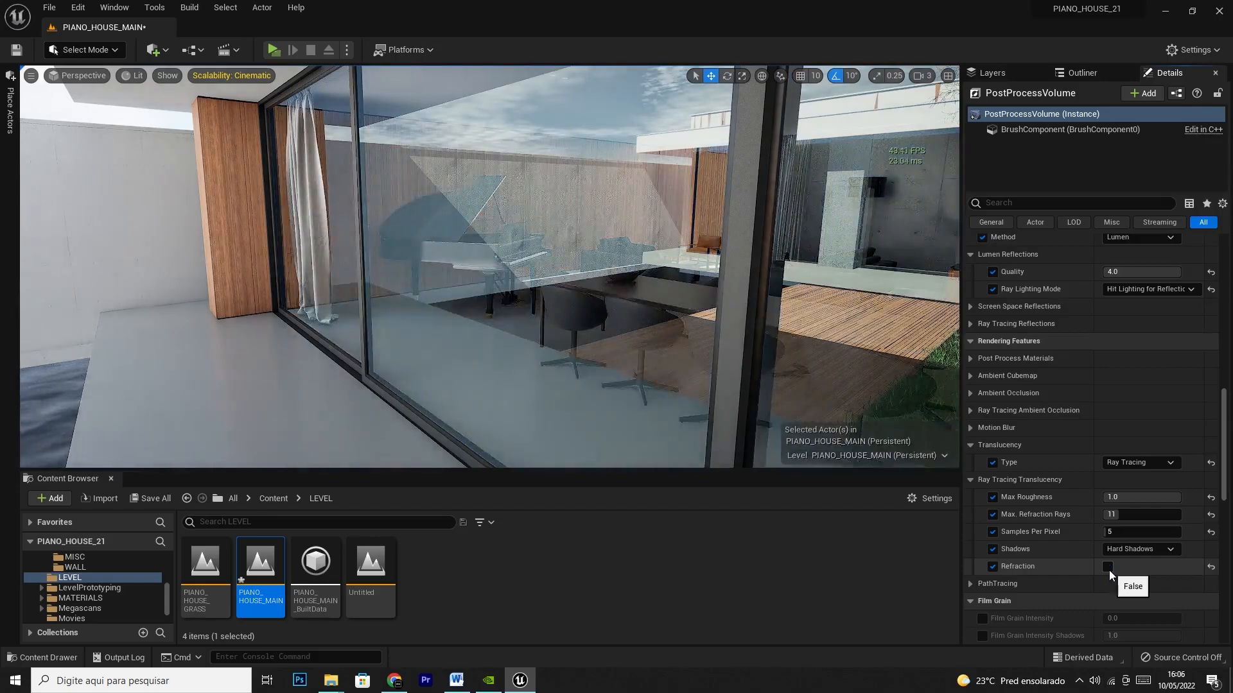
left_click(1107, 567)
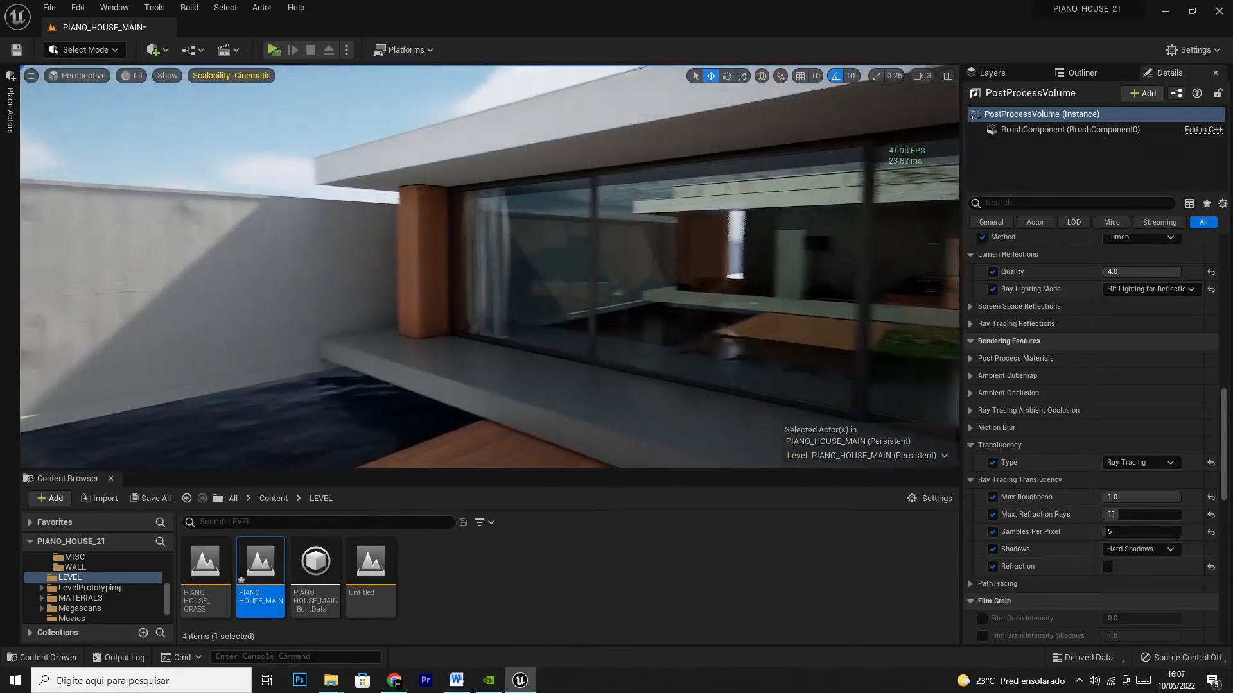
Step: Select the SlDoor component of the glass sliding door and open its MI_Glass_01 material instance beside the door view
right_click_drag(649, 387, 726, 387)
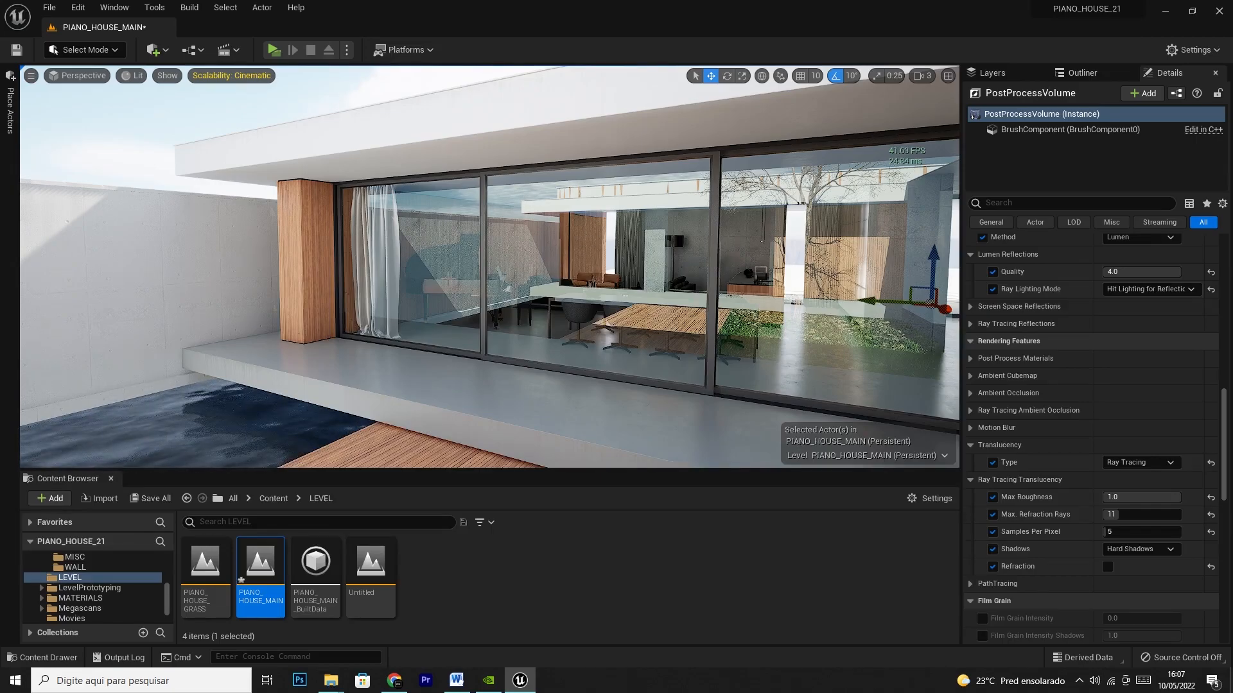
left_click(762, 267)
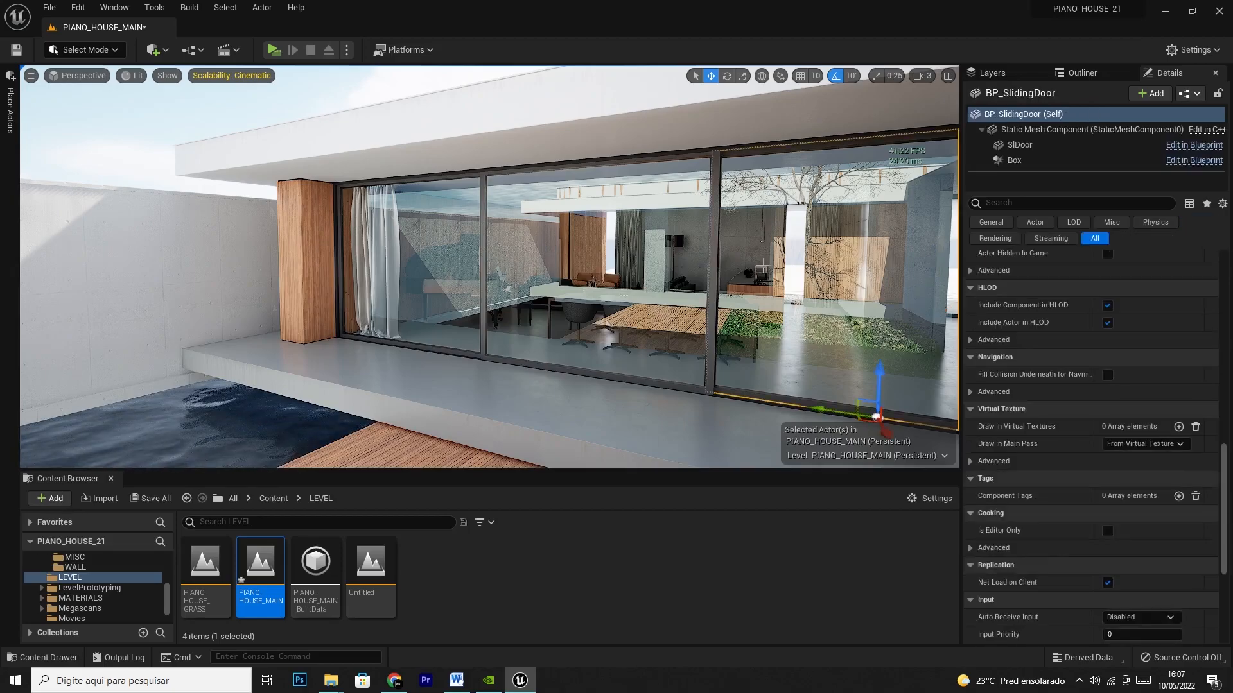
scroll(1082, 331, "up", 10)
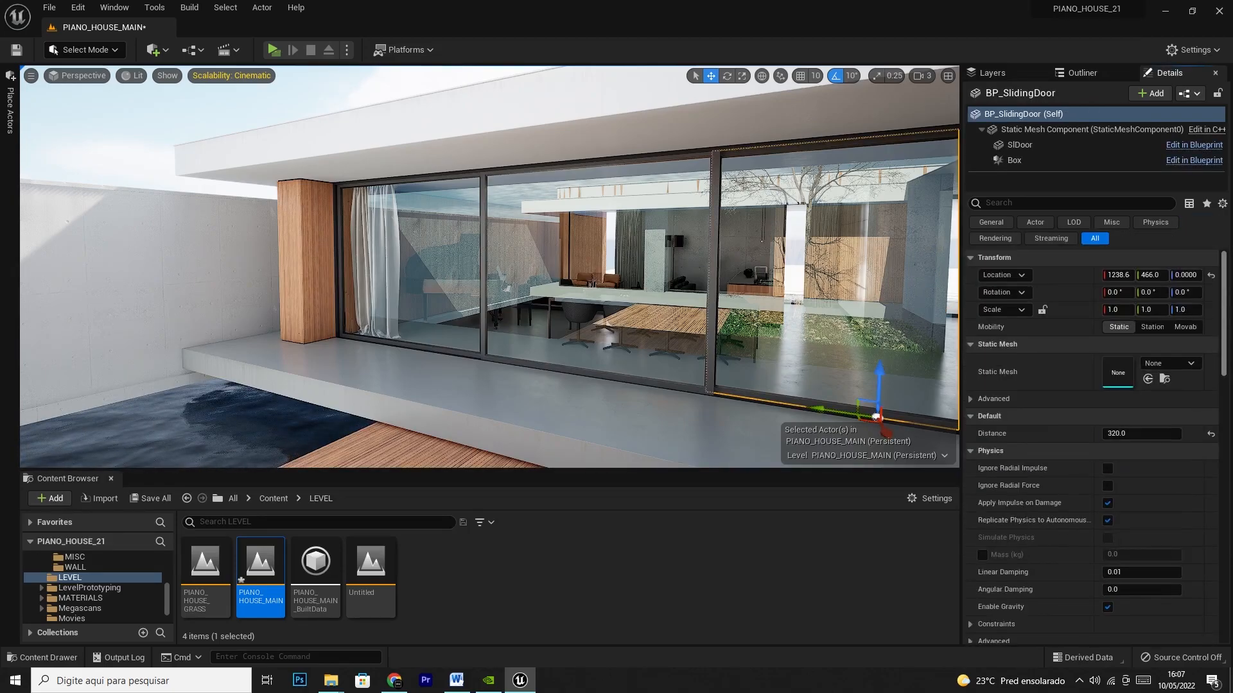
left_click(1016, 146)
double_click(1117, 461)
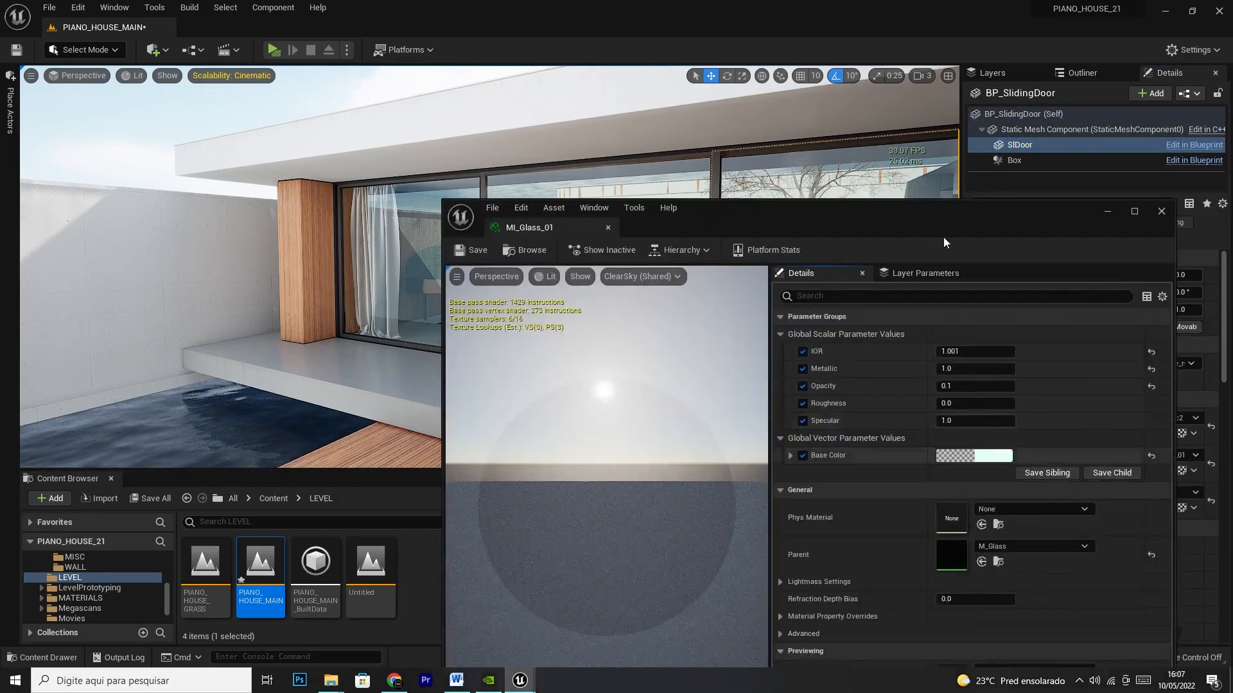
left_click_drag(1174, 264, 1025, 257)
left_click_drag(897, 213, 510, 144)
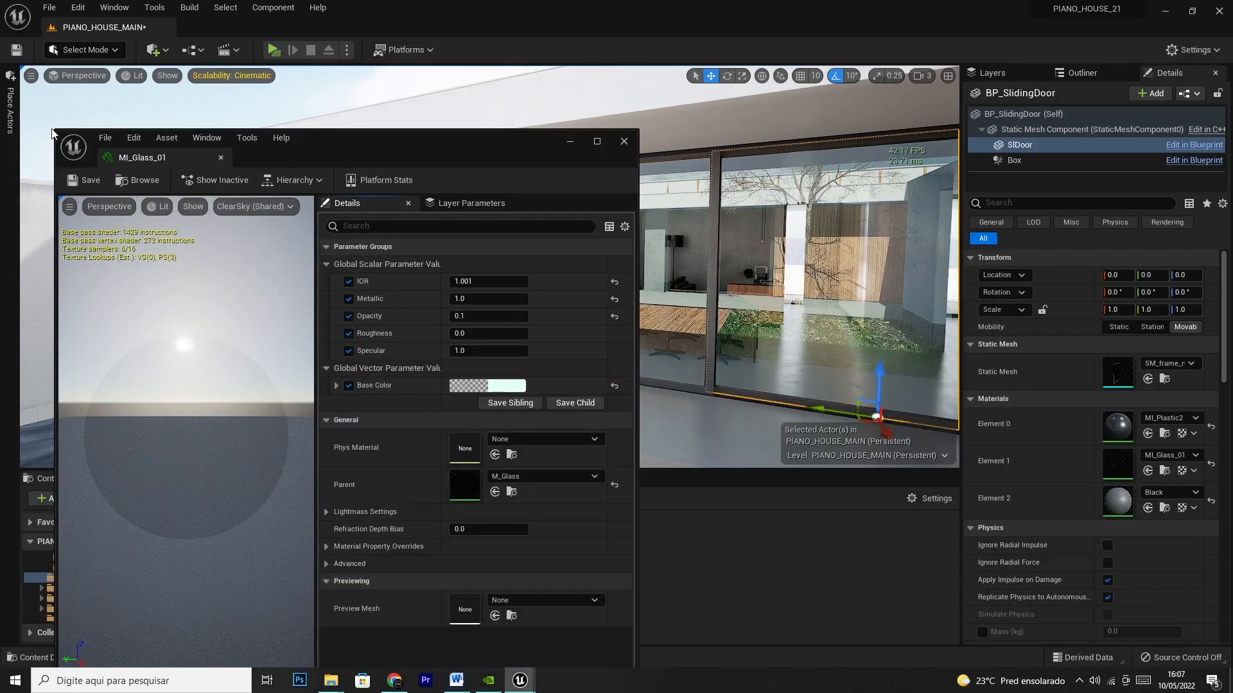
left_click_drag(54, 130, 77, 289)
left_click_drag(423, 296, 273, 201)
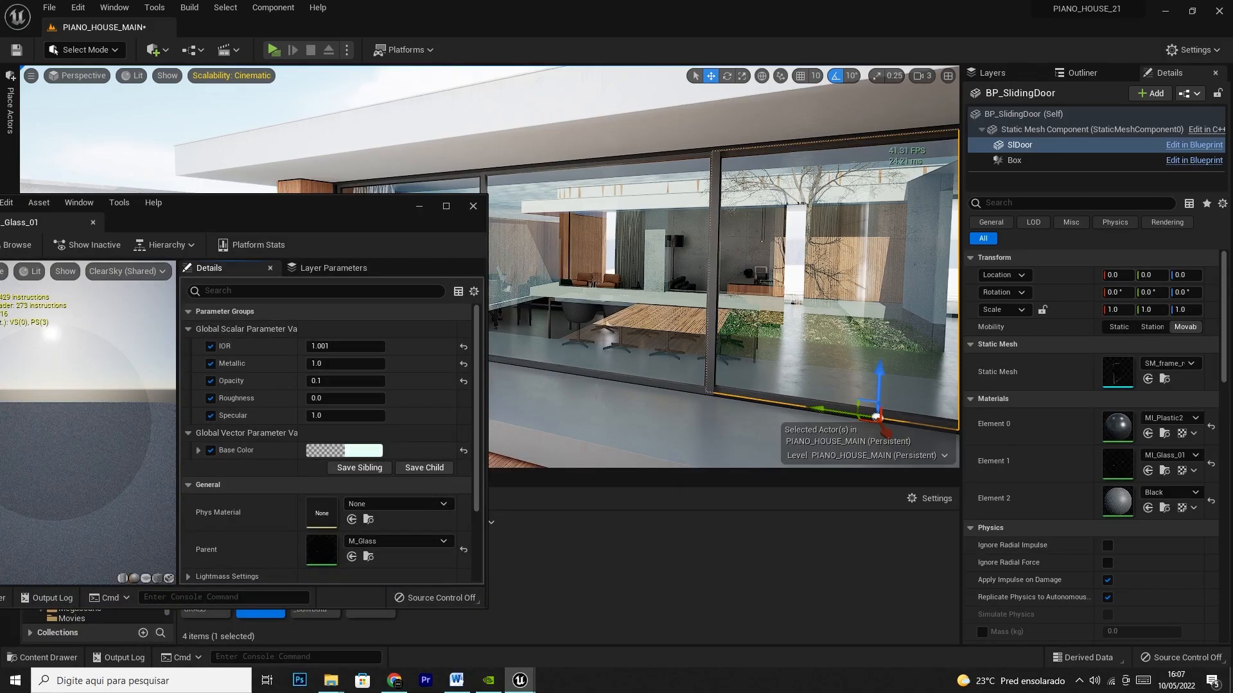
Step: Lower the opacity of MI_Glass_01 to 0.05 and then 0.025, and close the material instance
left_click(343, 381)
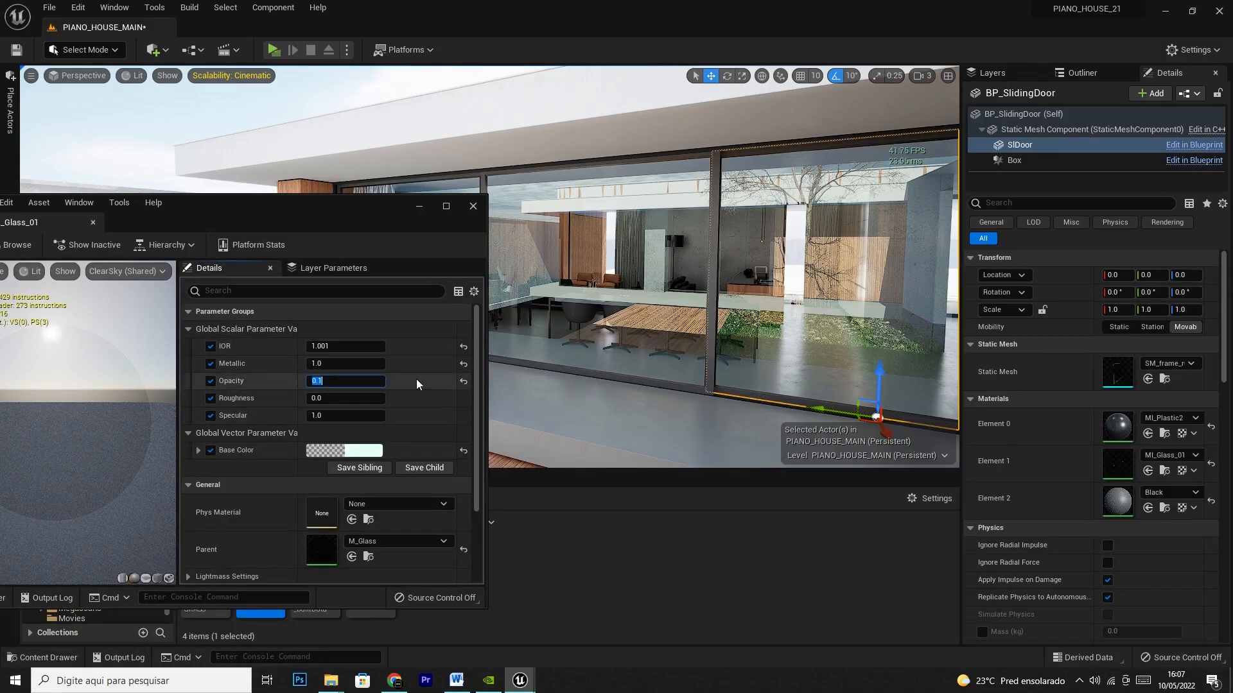
type("0.05")
key("Return")
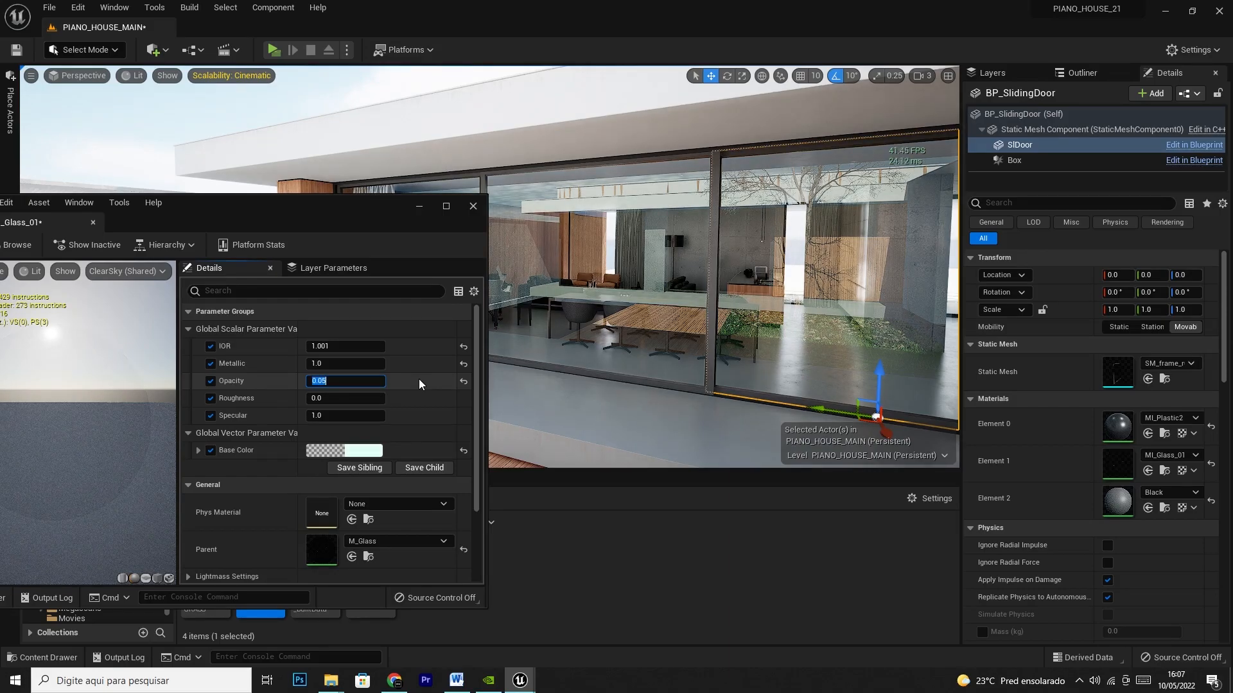
type(".025")
key("Return")
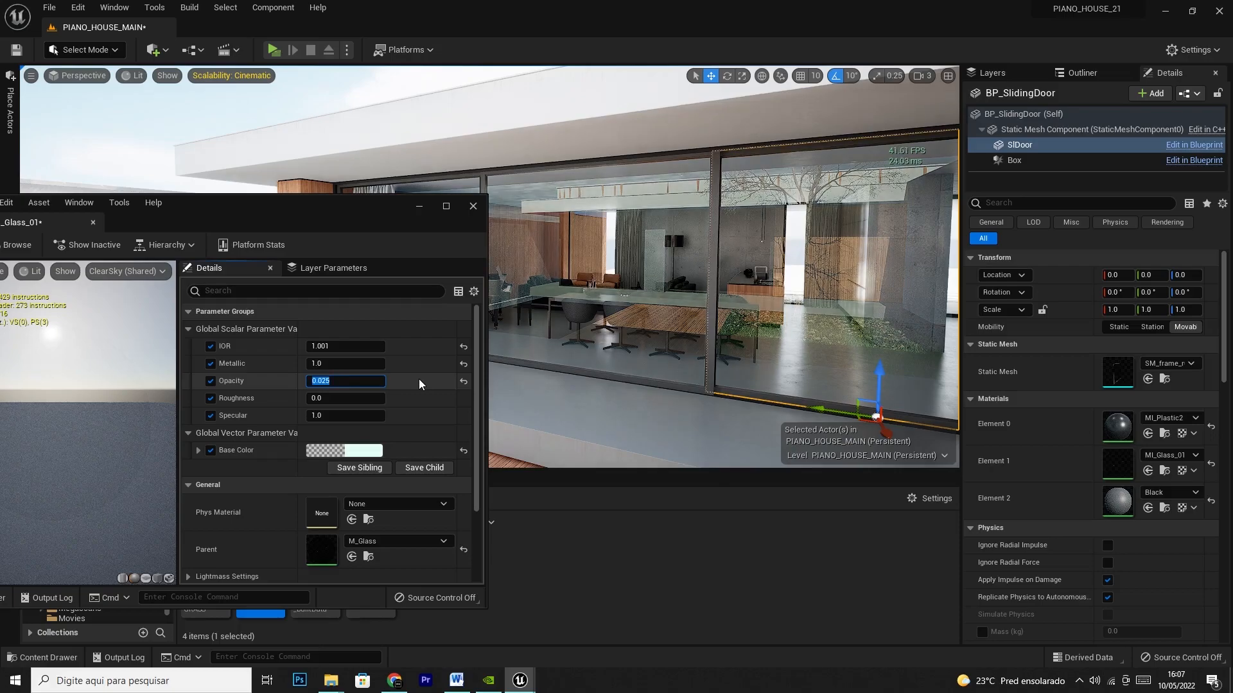
left_click(474, 206)
Step: Look through the dining room glass towards the garden and select the window frame facing the grass courtyard
left_click(574, 431)
right_click_drag(574, 430, 737, 321)
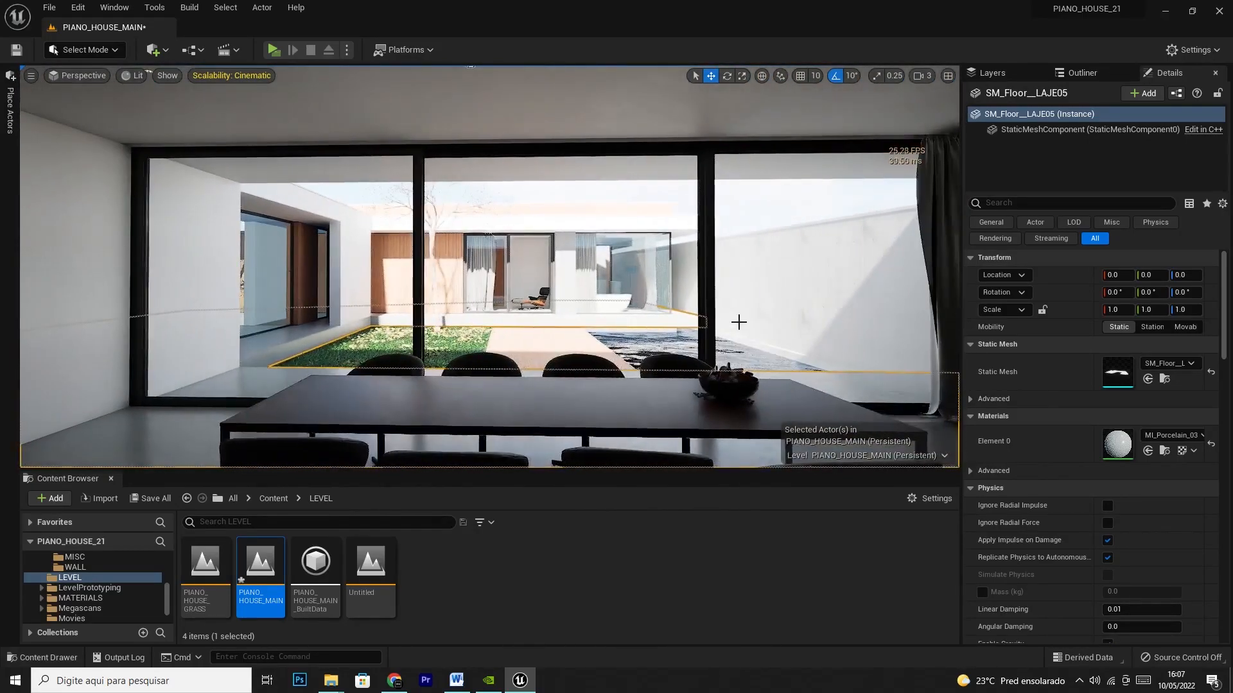
right_click_drag(578, 314, 544, 303)
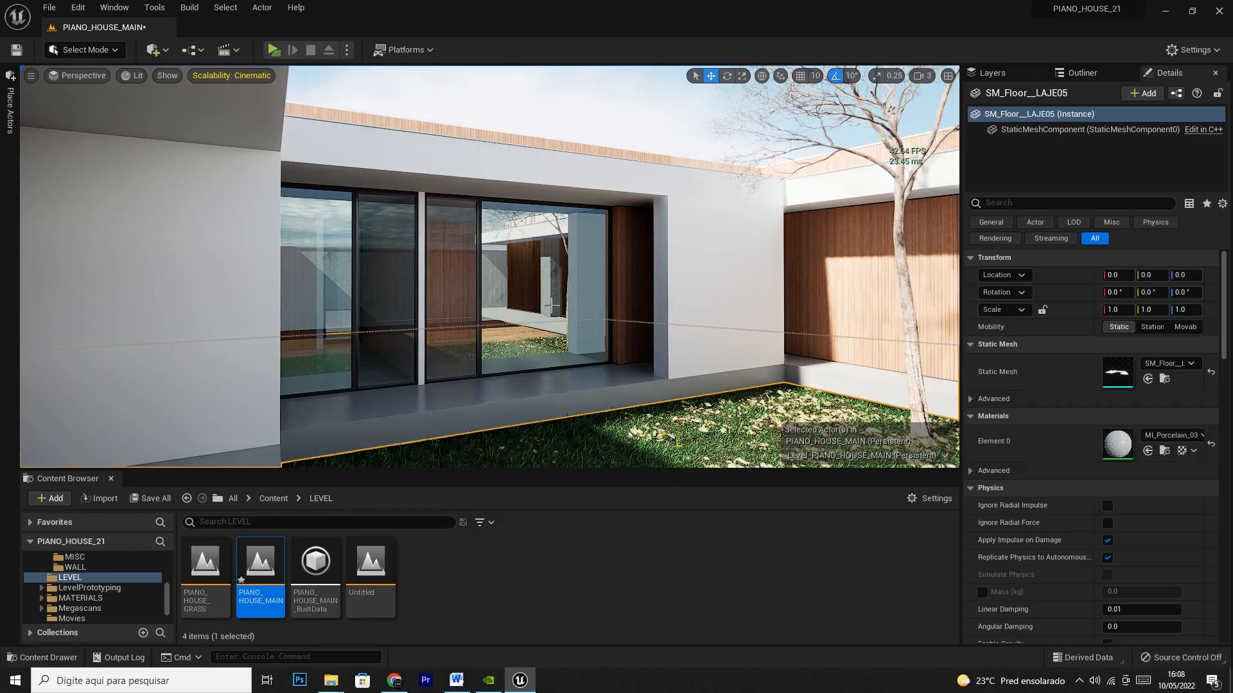
right_click_drag(543, 300, 503, 275)
left_click(504, 275)
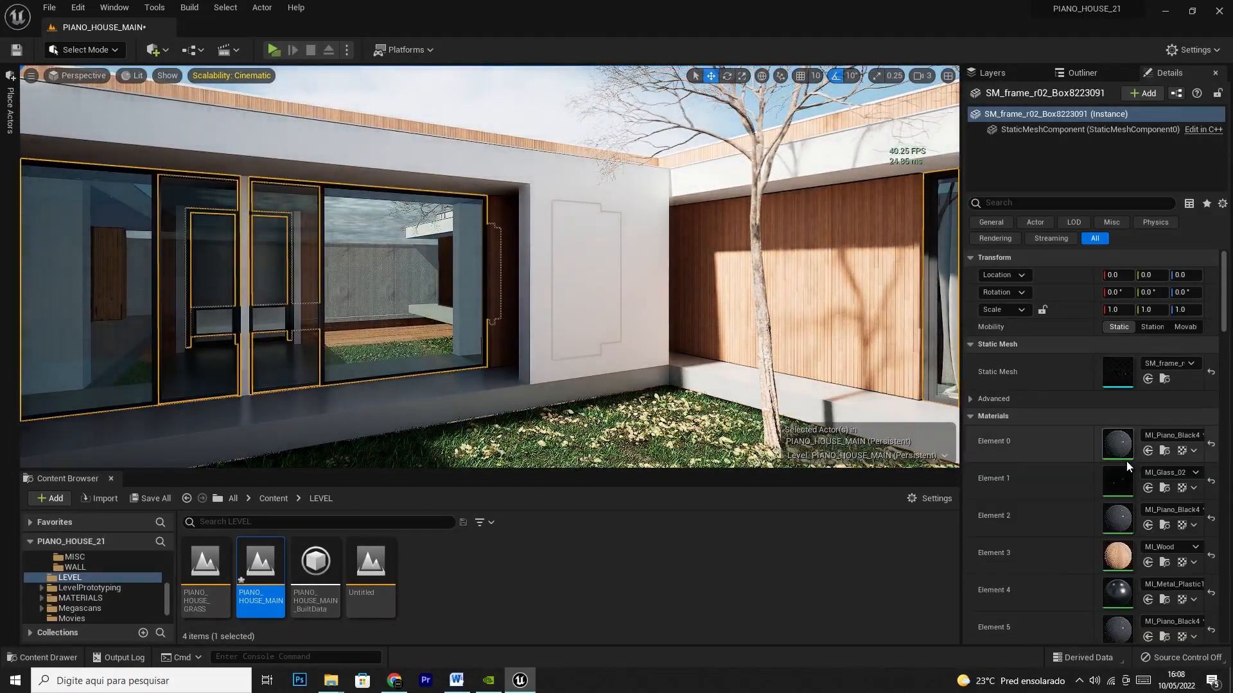
Step: Open the MI_Glass_02 material of the selected window frame and set its opacity to 0.025
double_click(1118, 482)
left_click(745, 313)
left_click_drag(750, 133, 1045, 152)
type("0.025")
key("Return")
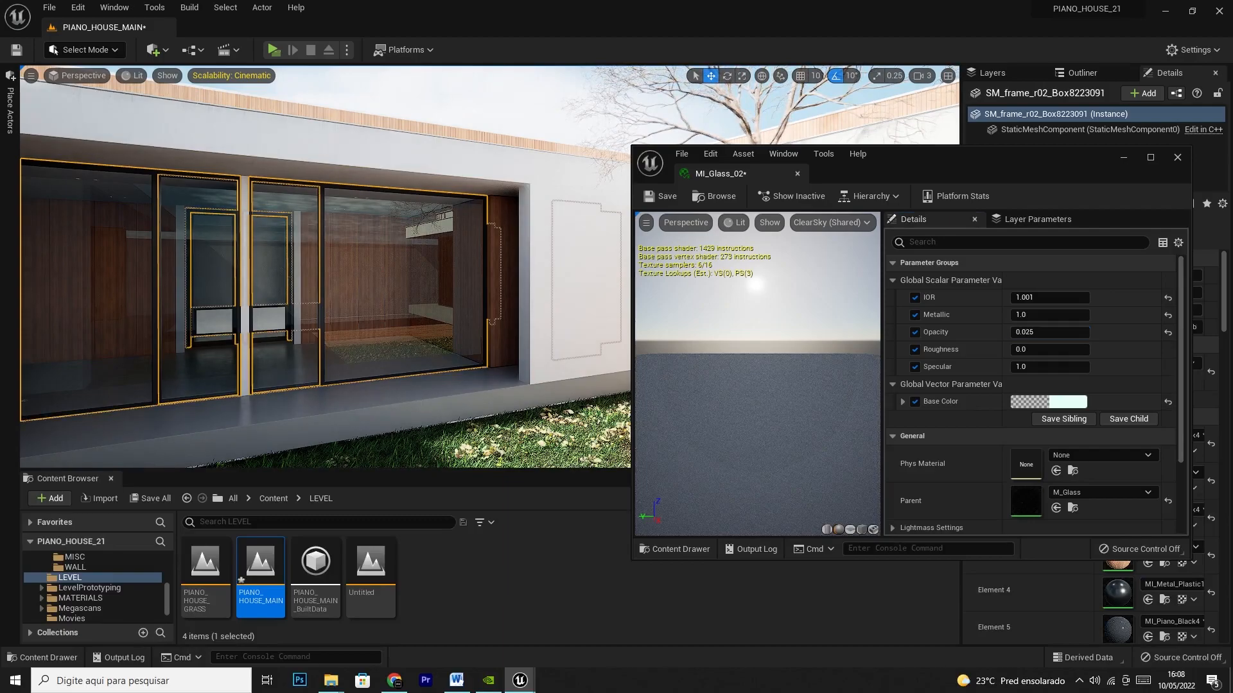
Step: Set the MI_Glass_02 opacity to 0.04 and examine the glass at the courtyard, the palm garden and the corridor
left_click(411, 388)
left_click_drag(410, 388, 565, 379)
right_click_drag(443, 326, 450, 327)
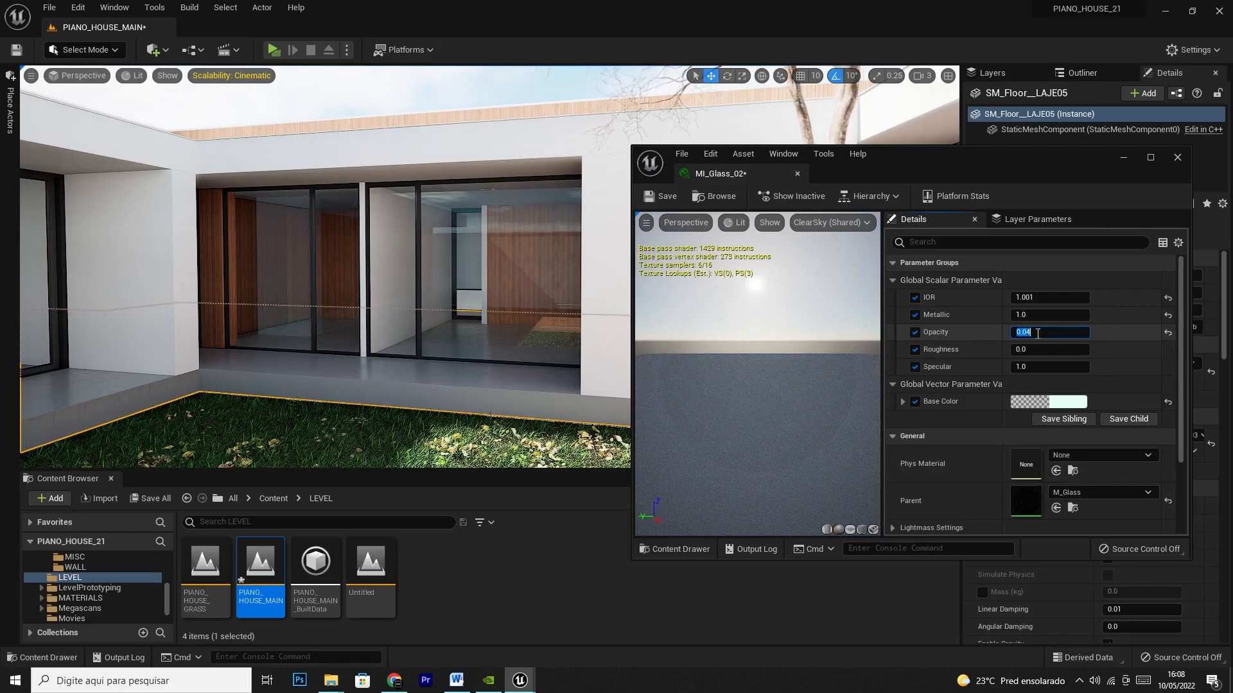
right_click_drag(330, 317, 385, 309)
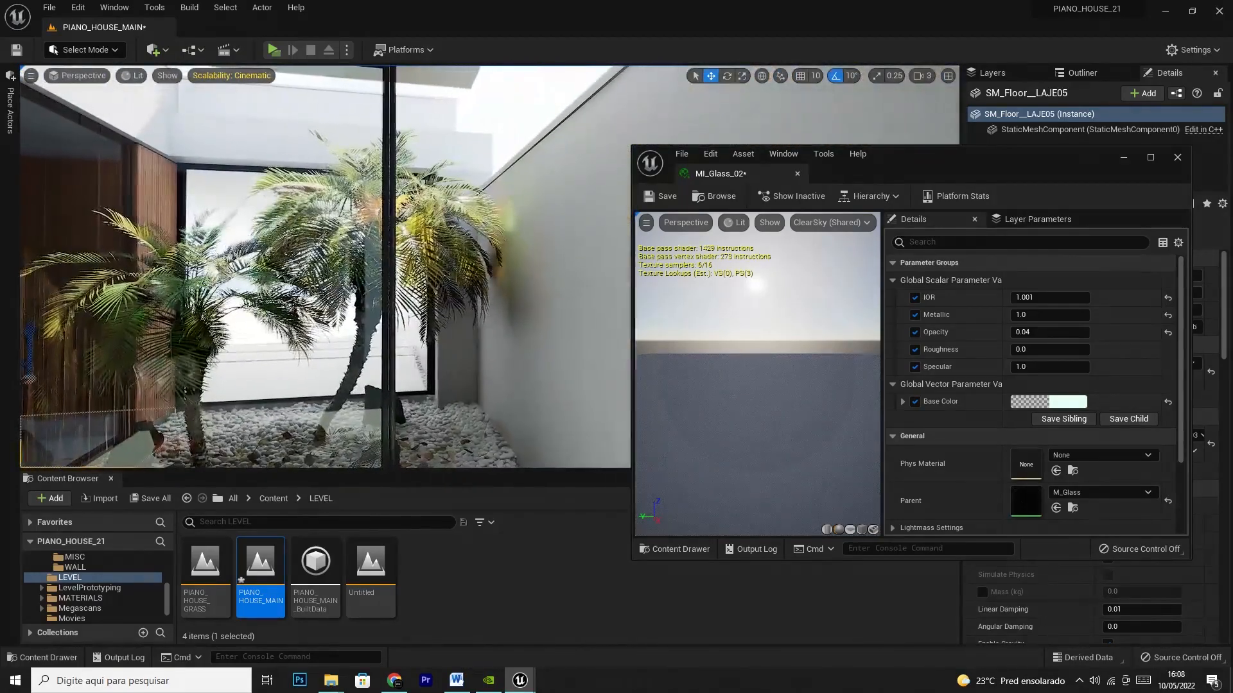
right_click_drag(411, 266, 186, 270)
right_click_drag(233, 362, 292, 362)
left_click(167, 363)
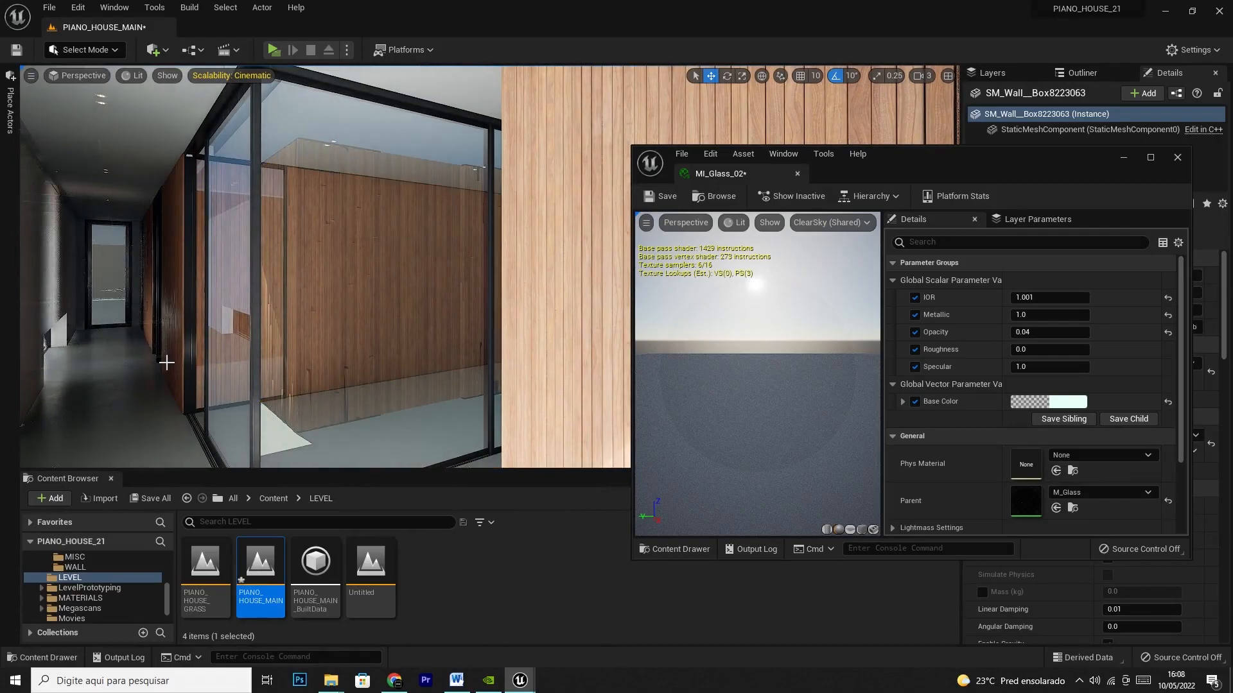
mouse_move(153, 344)
right_mouse_down()
mouse_move(212, 344)
mouse_move(151, 343)
mouse_move(166, 344)
right_mouse_up()
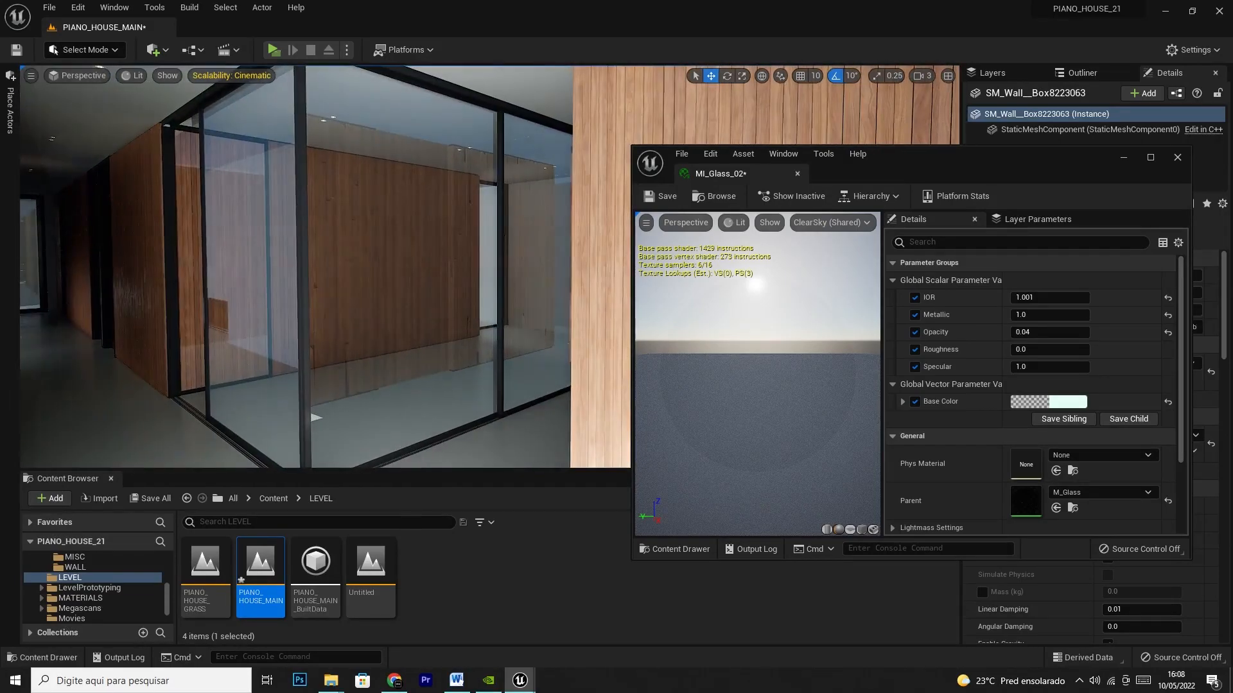
Step: Select the glazed frame beside the corridor and set the opacity of MI_Glass_02 to 0.25
left_click(422, 243)
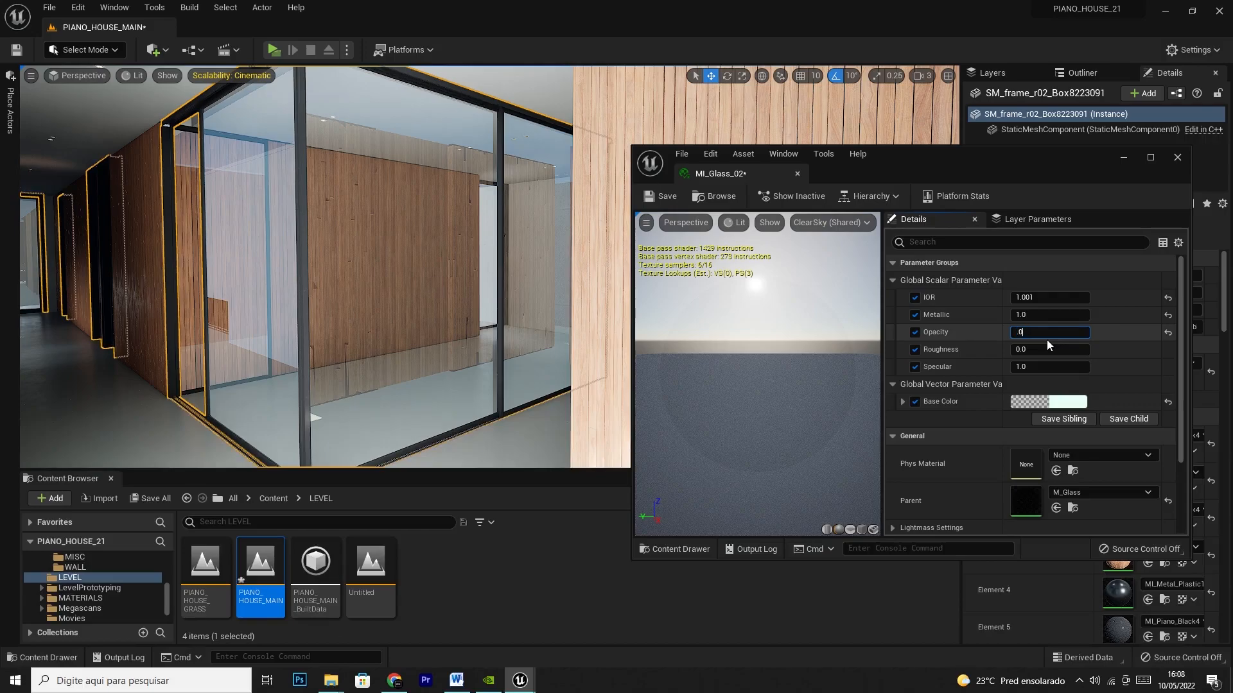
type("0.25")
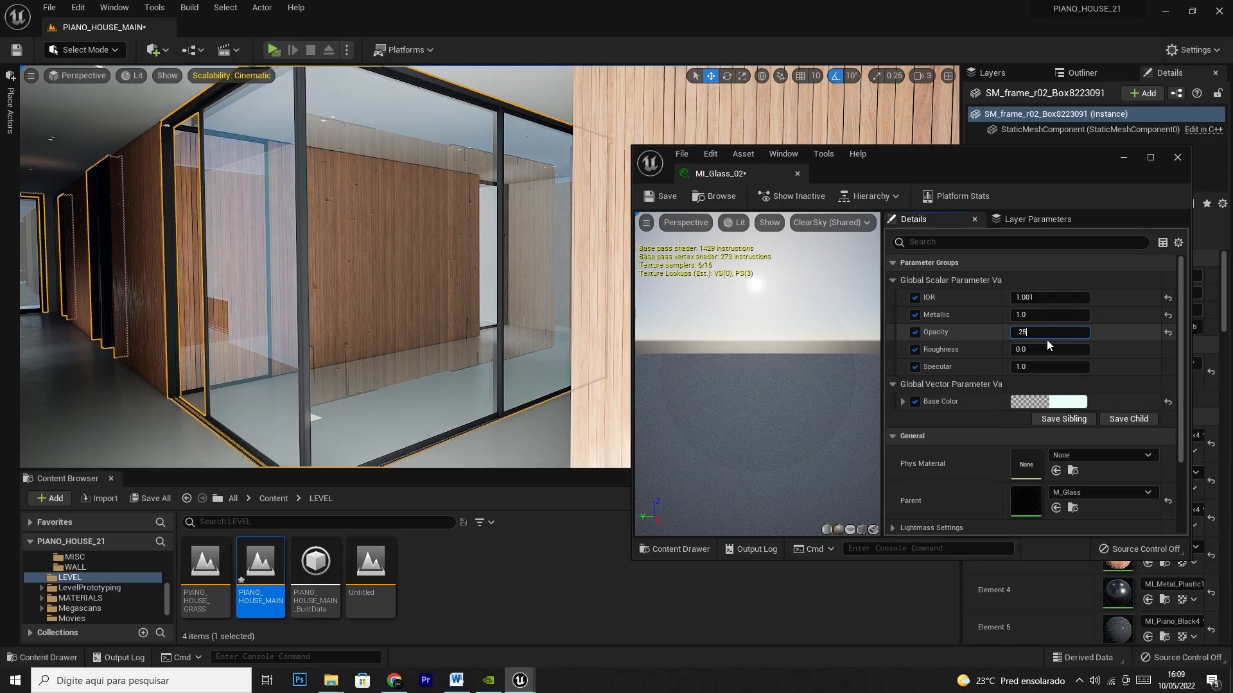
key("Return")
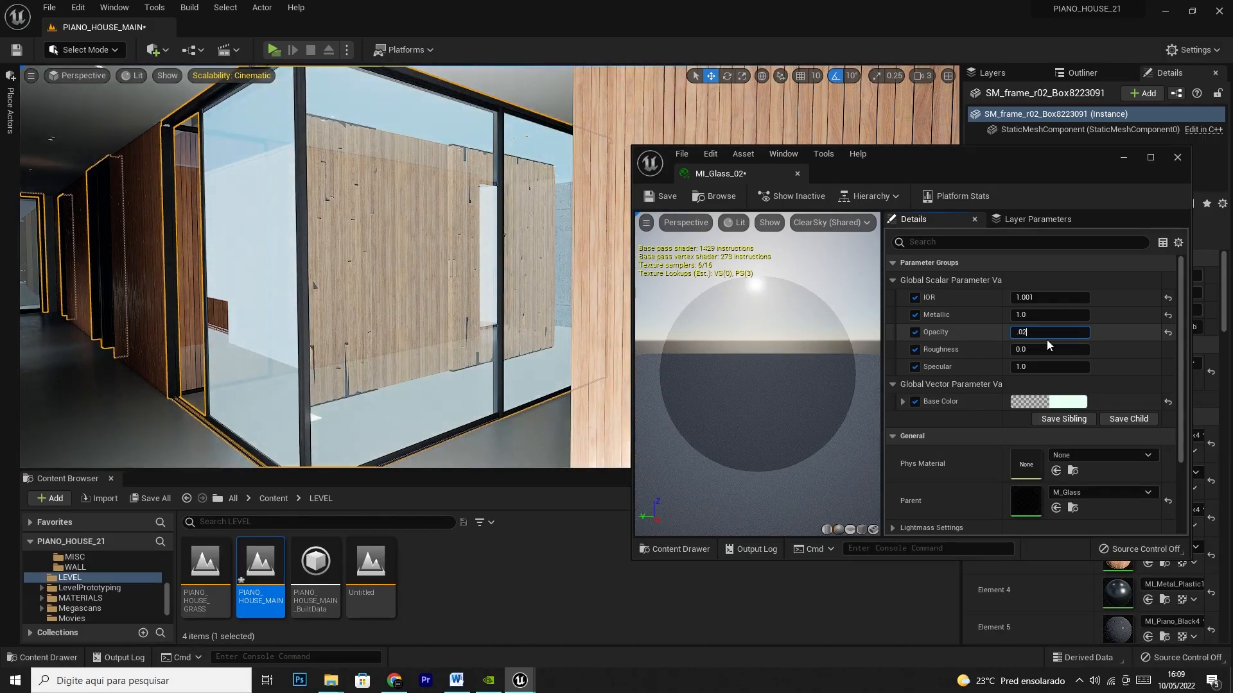
Step: Set the opacity of MI_Glass_02 to 0.025 and approach the glazed frames beside the corridor
type("5")
key("Return")
left_click(166, 359)
right_click_drag(308, 289, 201, 323)
key("w")
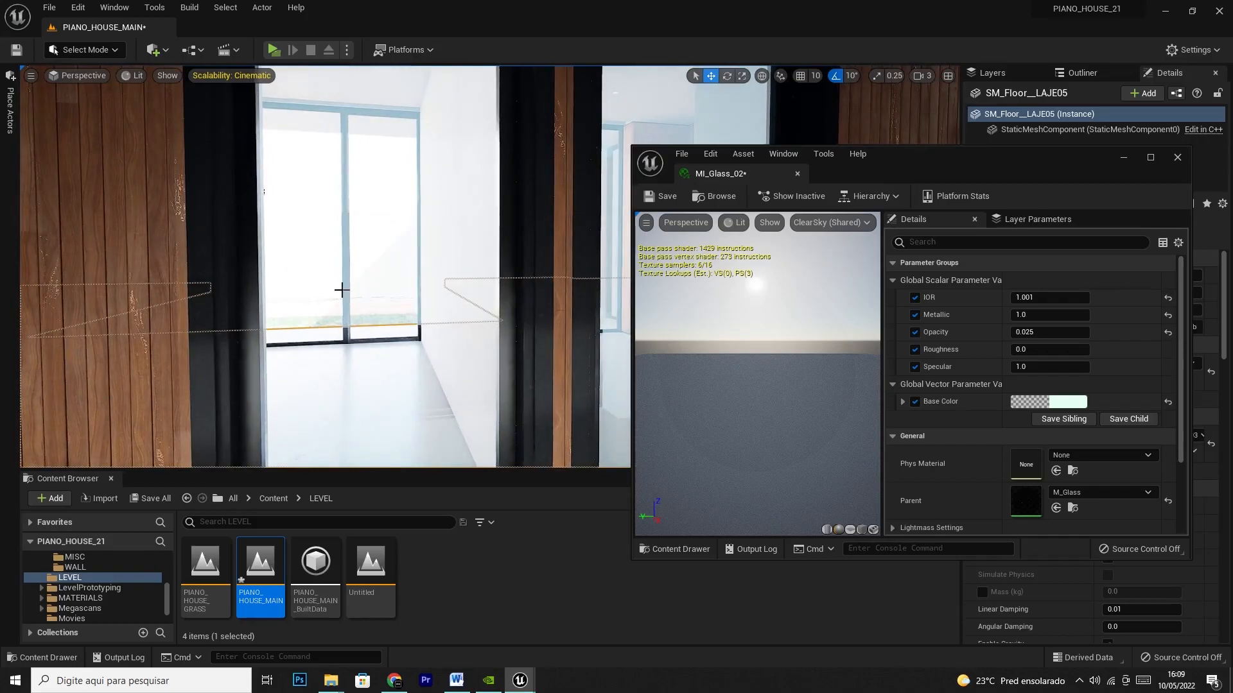
Step: Select the frame of the glazed opening between the wood panels and inspect its MI_Glass_01 material, closing the material editor
left_click(377, 288)
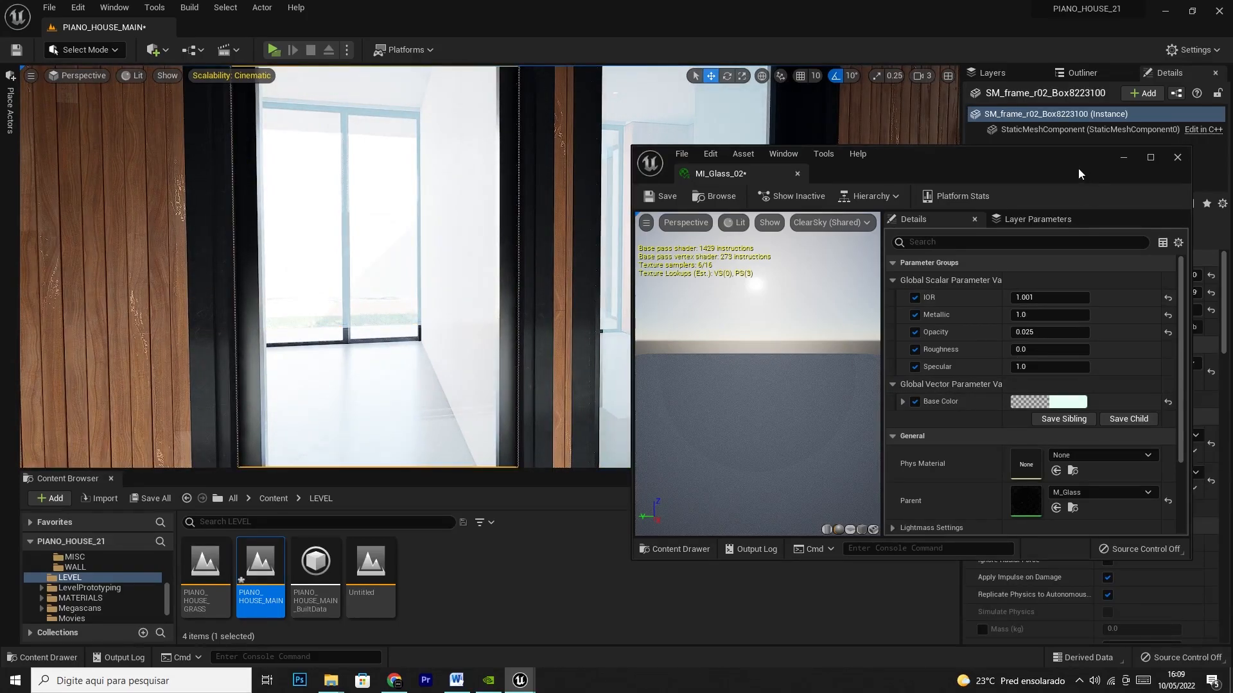
left_click_drag(1082, 173, 725, 282)
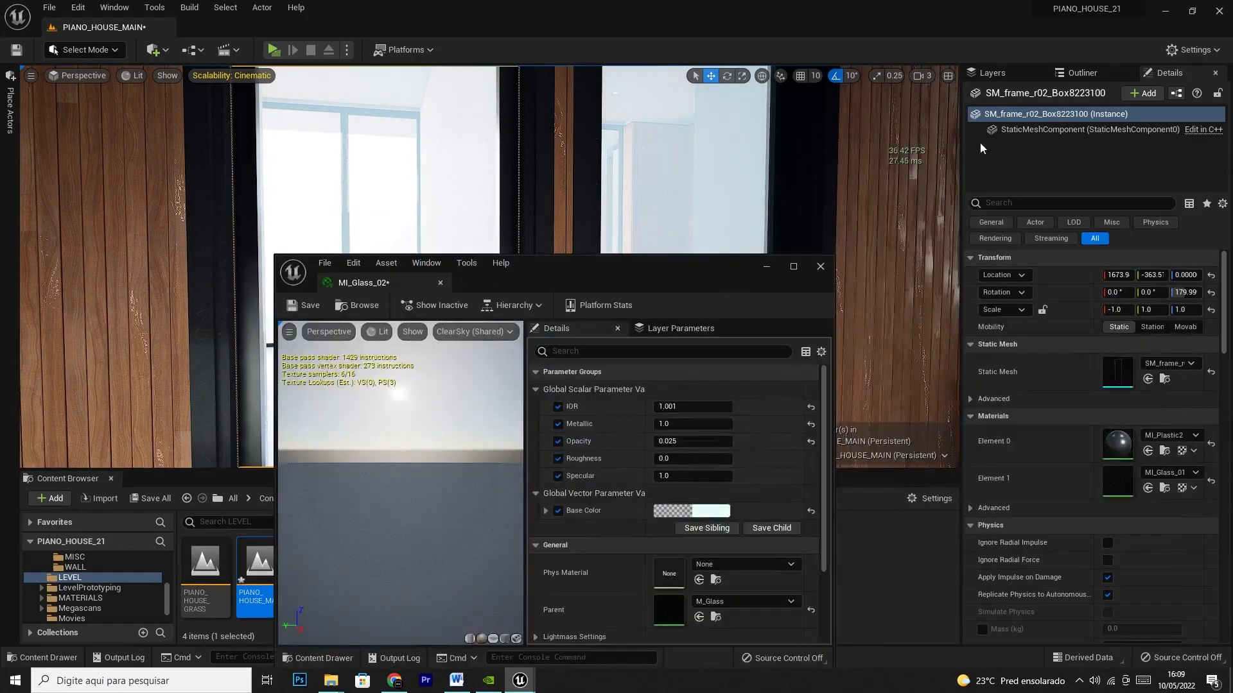
double_click(1125, 488)
left_click(813, 268)
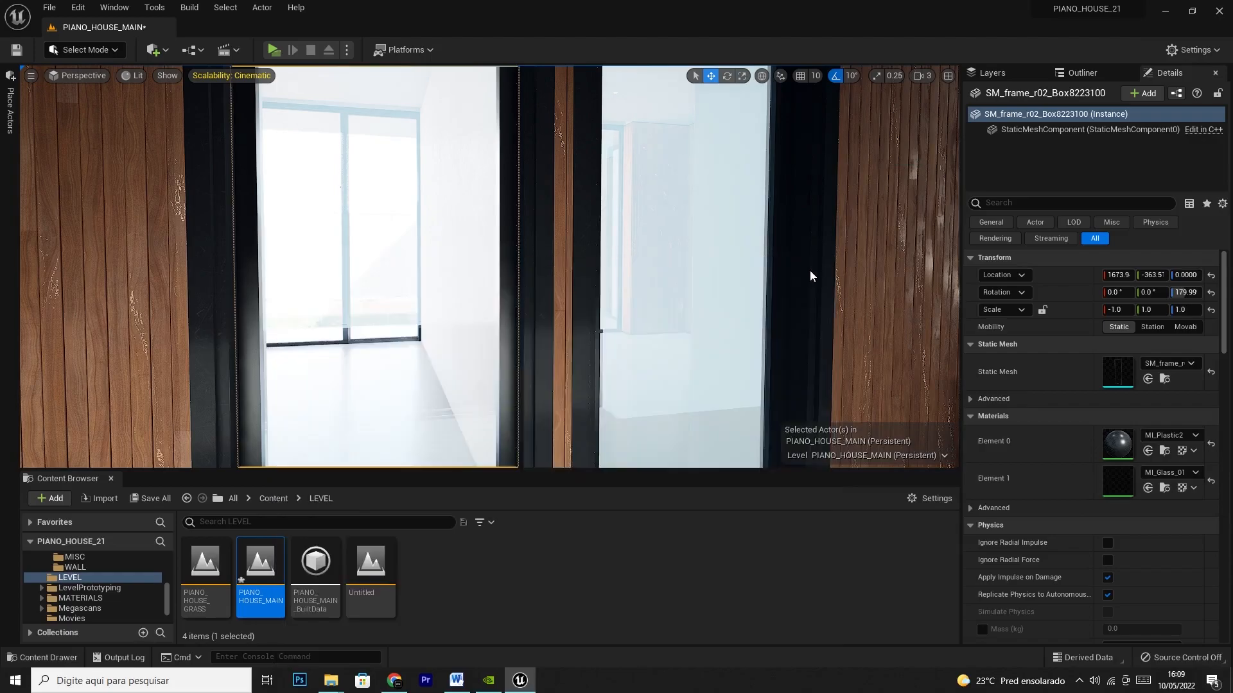
Step: Go to the two white bathroom washbasins, simulate the level there and stop the simulation
right_click_drag(492, 282, 495, 318)
mouse_move(538, 210)
right_mouse_down()
mouse_move(533, 190)
mouse_move(538, 209)
right_mouse_up()
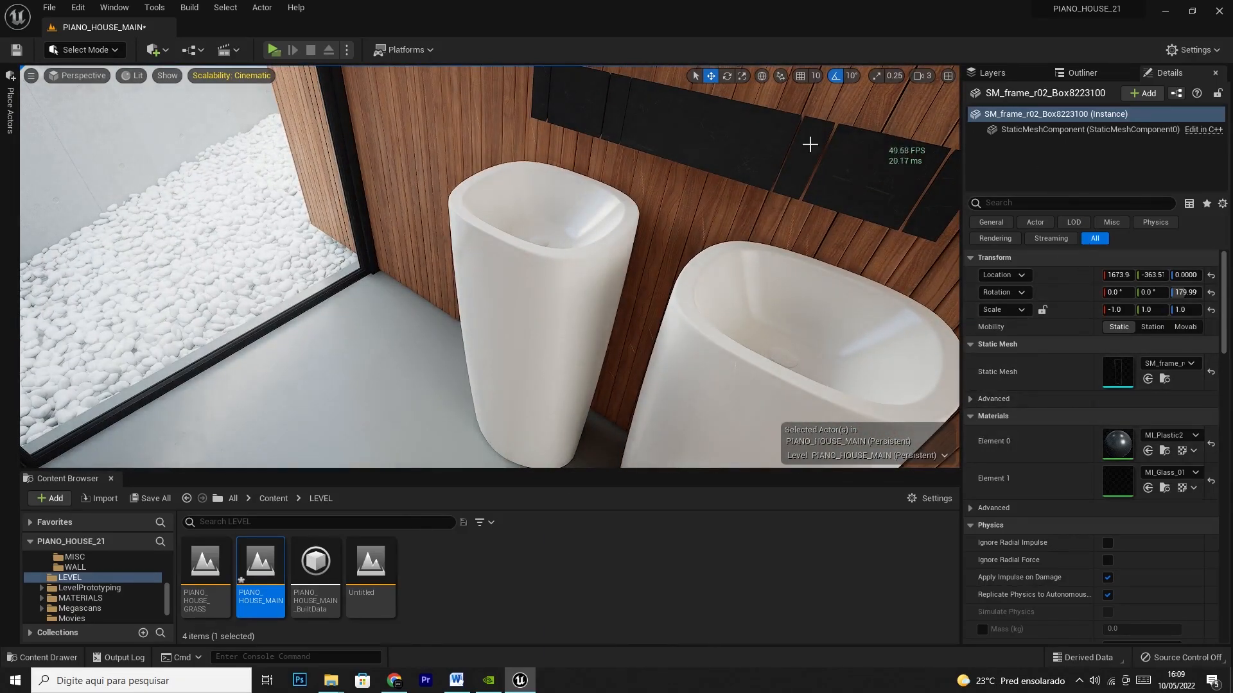
left_click(346, 51)
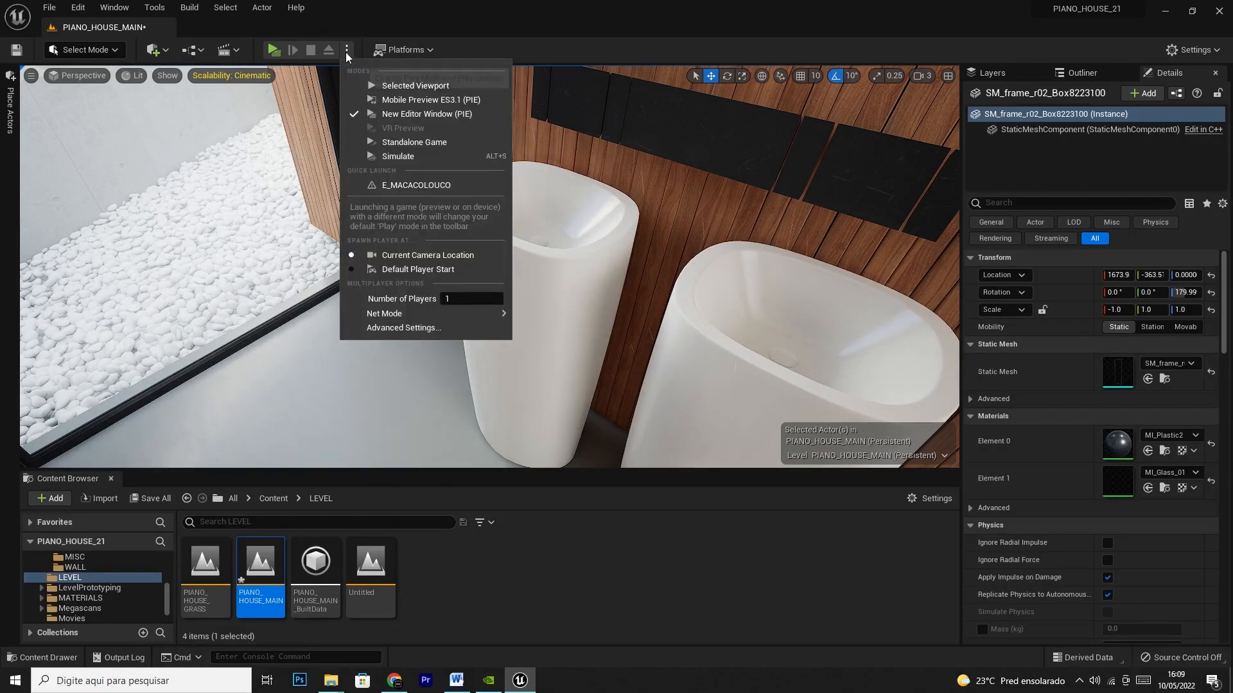
left_click(401, 156)
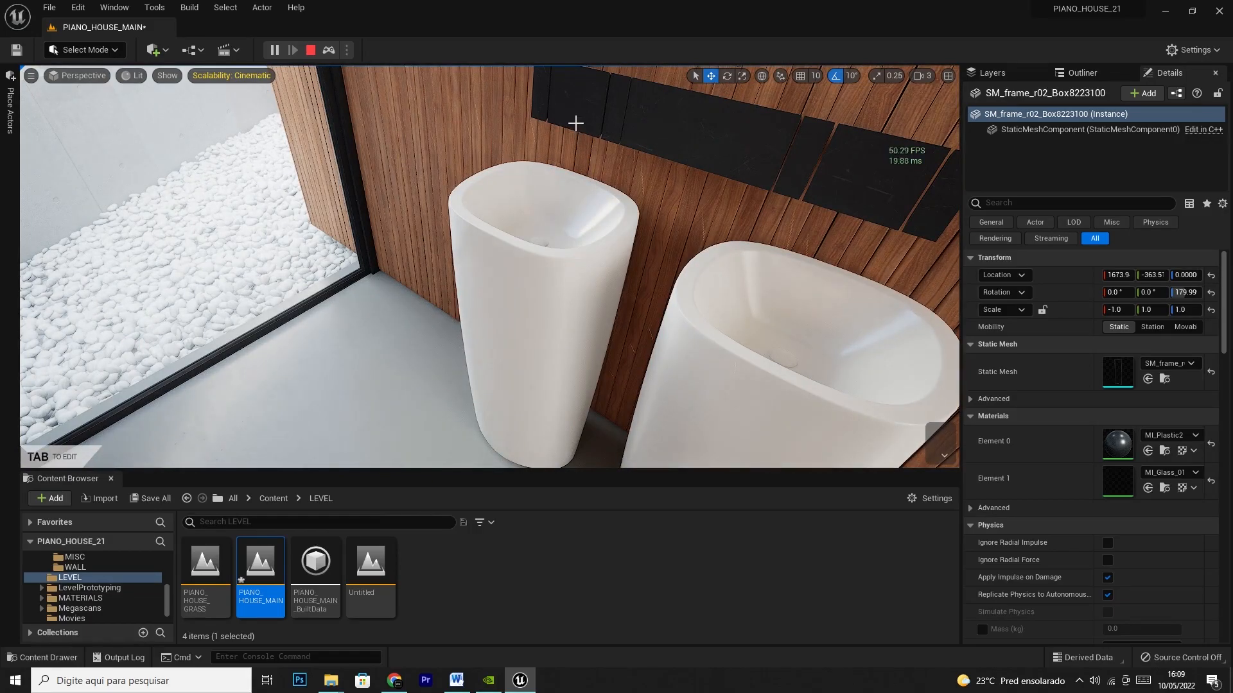
left_click(309, 52)
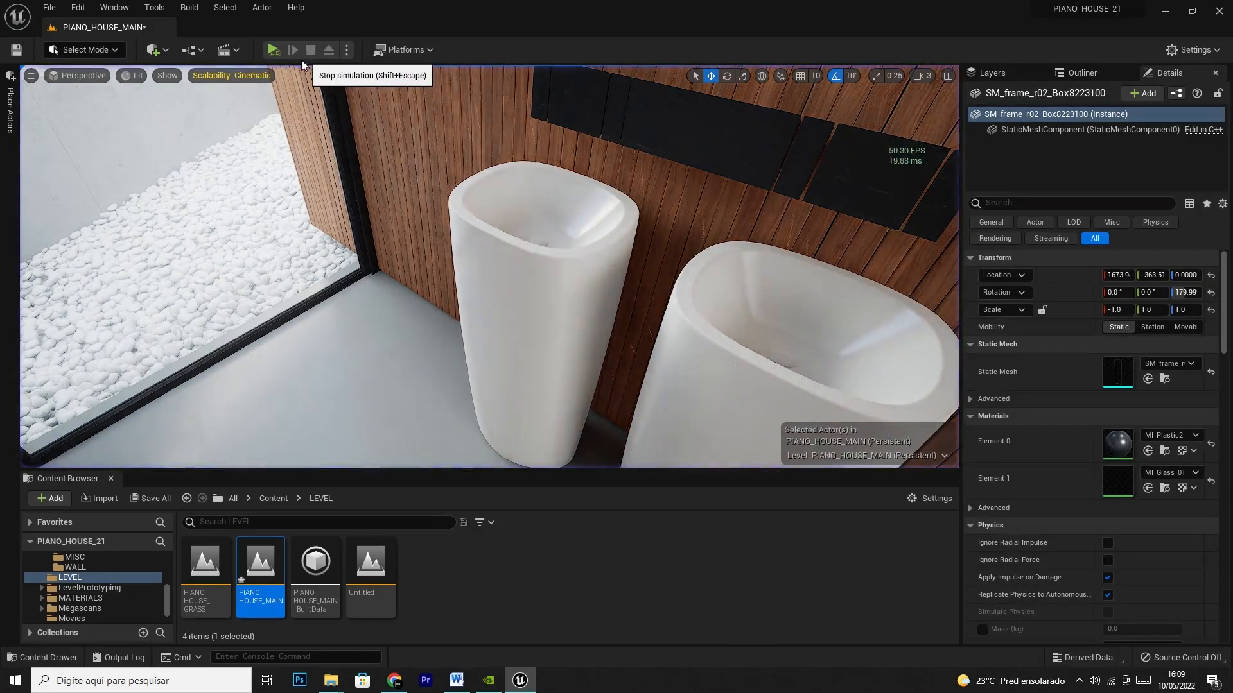
Step: Play the level in the selected viewport, walk to the washbasins and turn on the water from the in-game Bathroom options
left_click(348, 51)
left_click(395, 86)
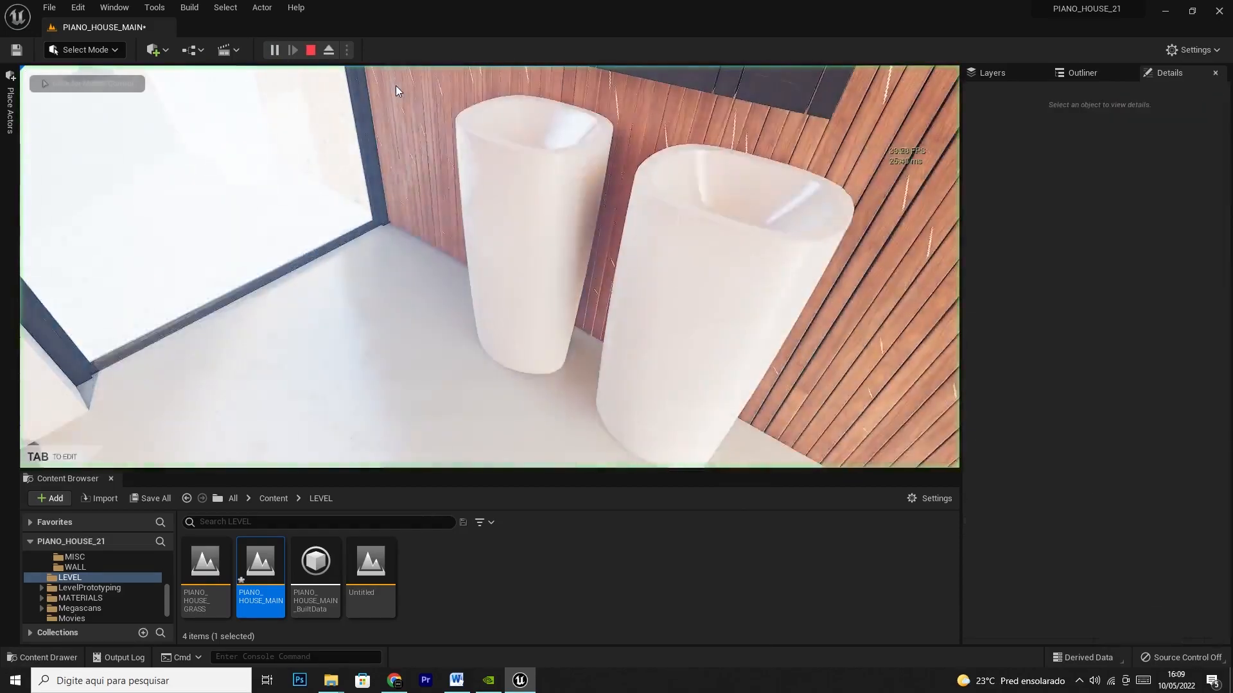
left_click(377, 142)
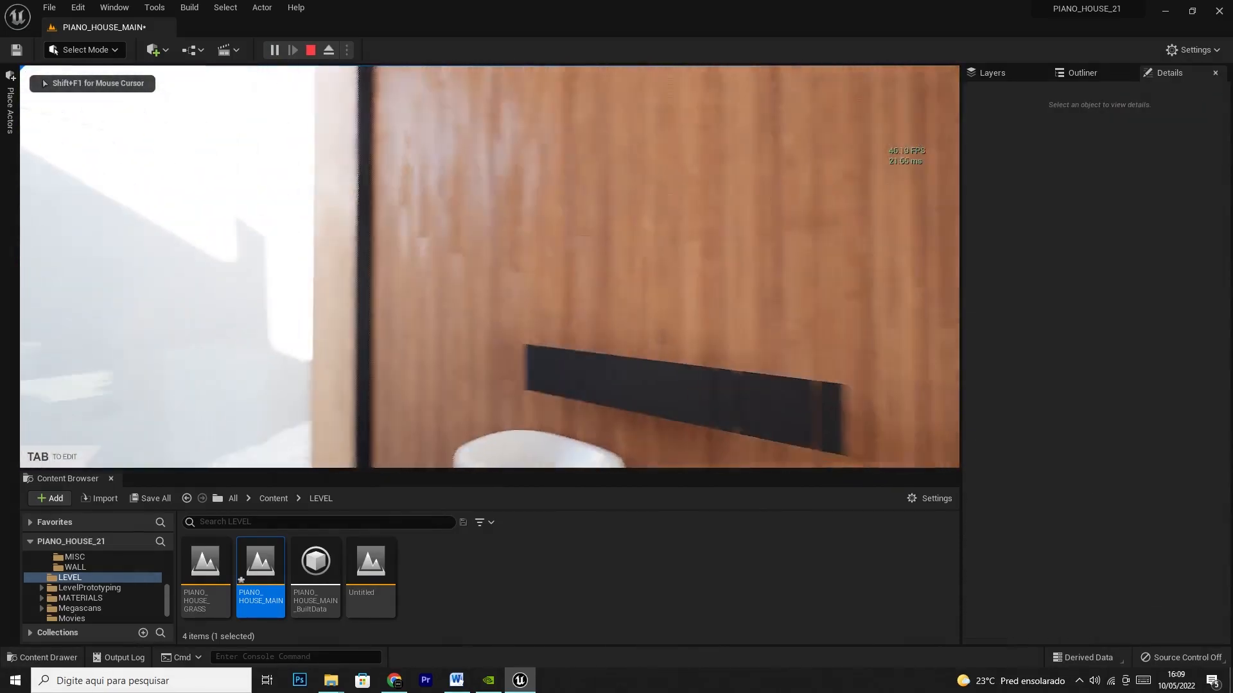
key("w")
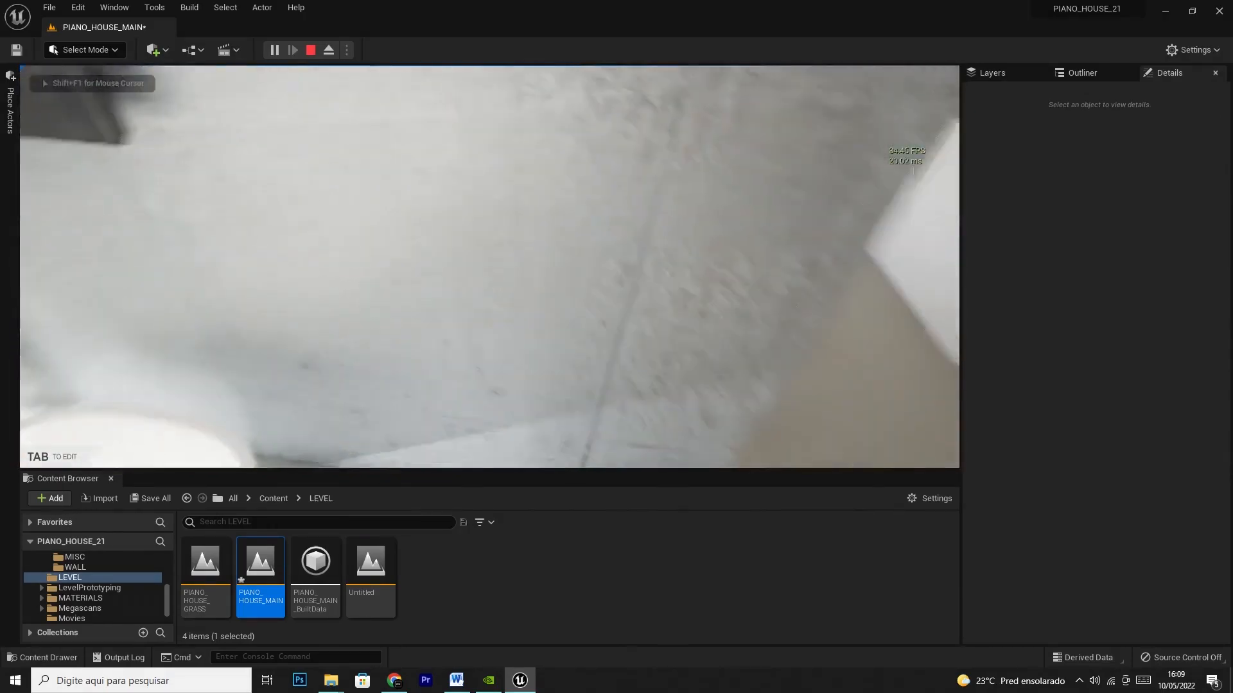
key("w")
key("w")
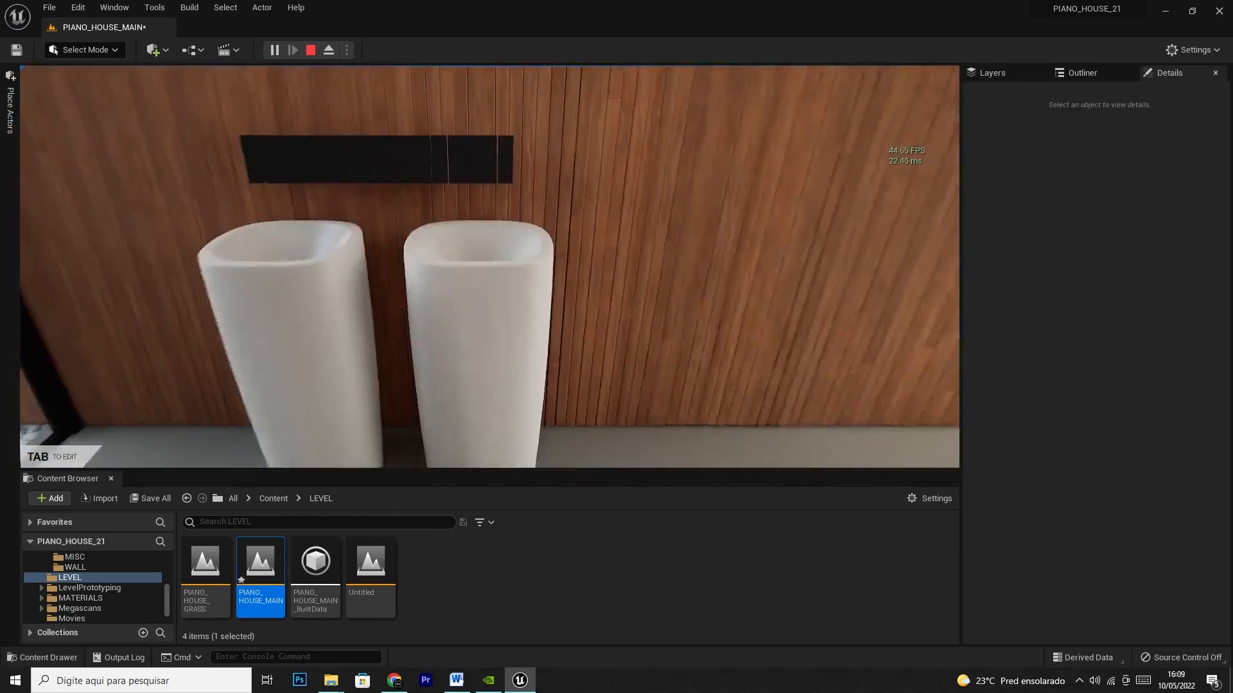
key("s")
key("Tab")
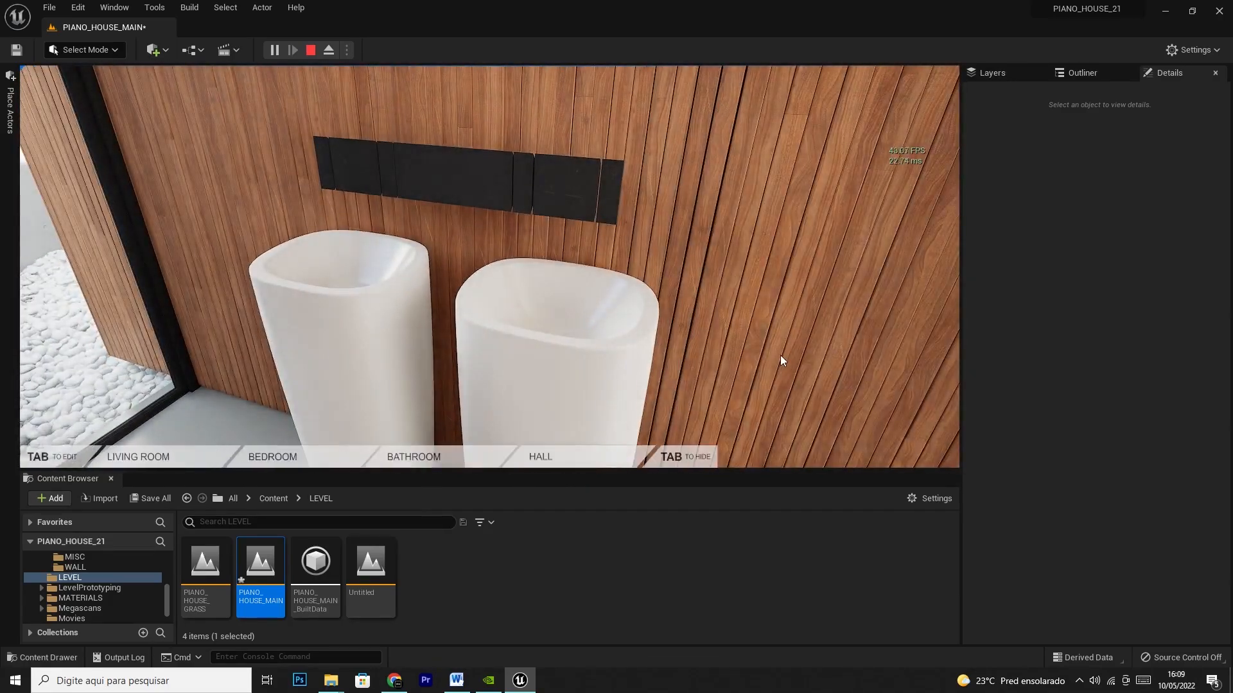
left_click(420, 456)
left_click(451, 429)
Step: Examine the water and the washbasins up close and from the opposite side of the bathroom
key("w")
key("w")
left_click_drag(380, 276, 462, 276)
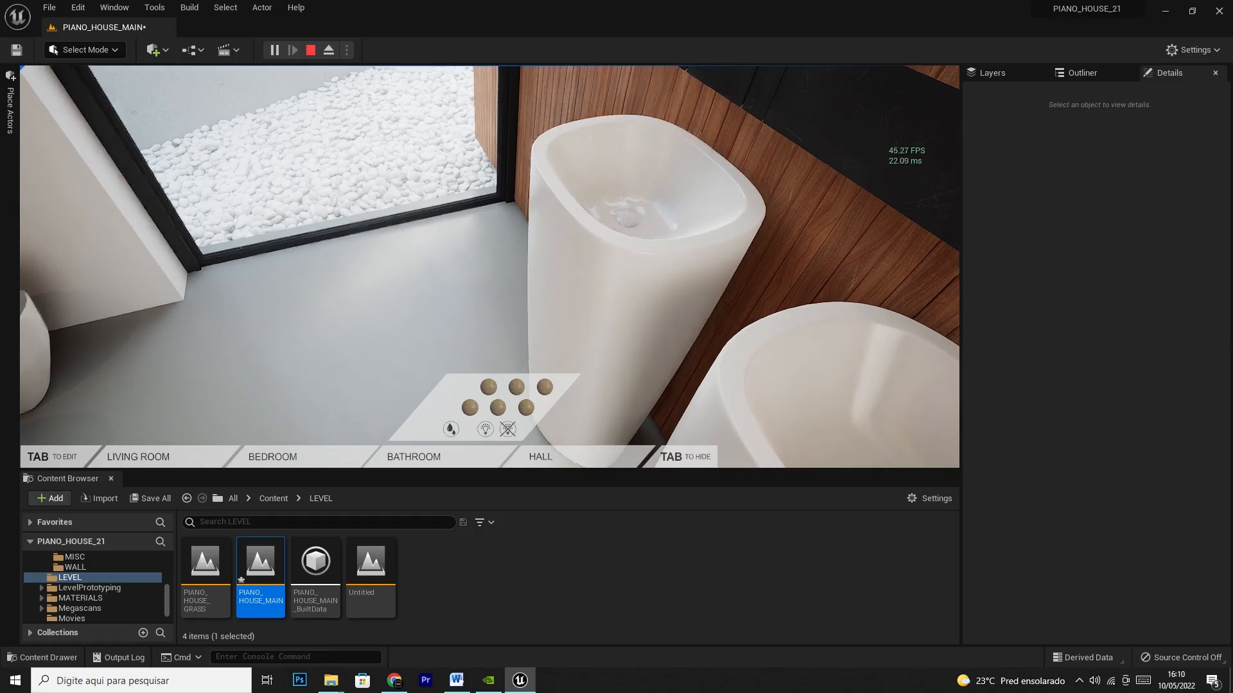
key("s")
key("w")
key("a")
key("s")
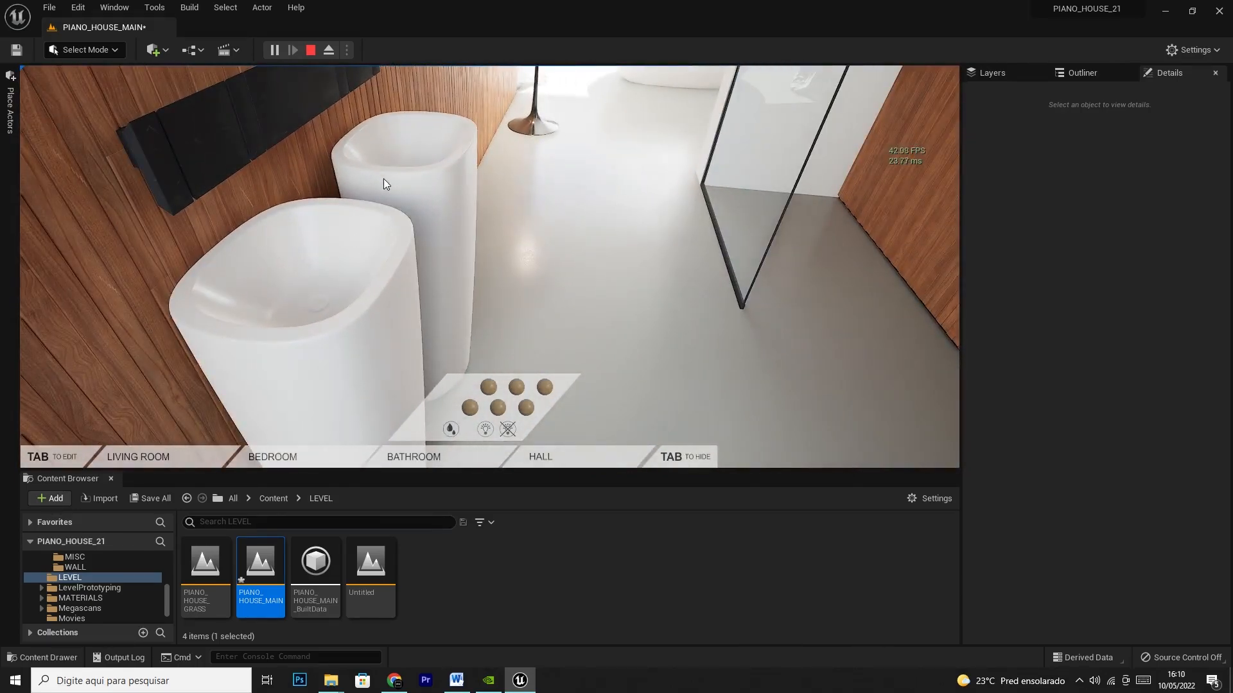
Step: Turn on the bathroom water again and examine the stream falling into the basin from the front
left_click(451, 429)
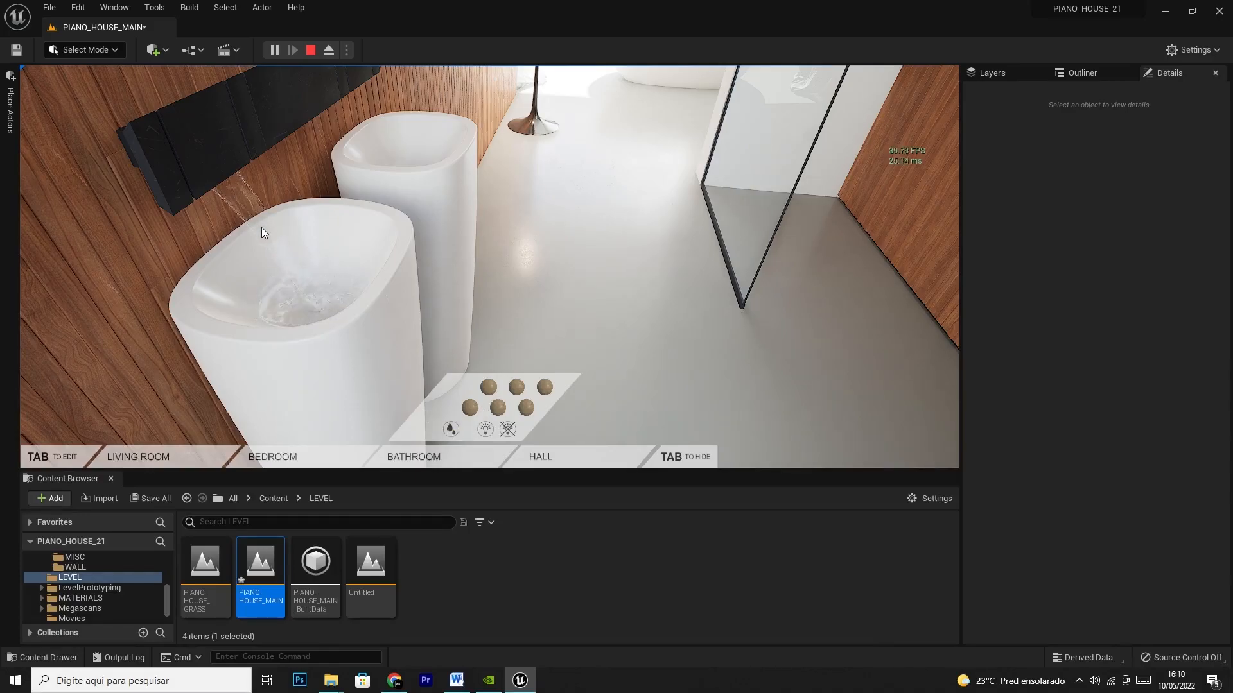
key("Tab")
key("d")
key("w")
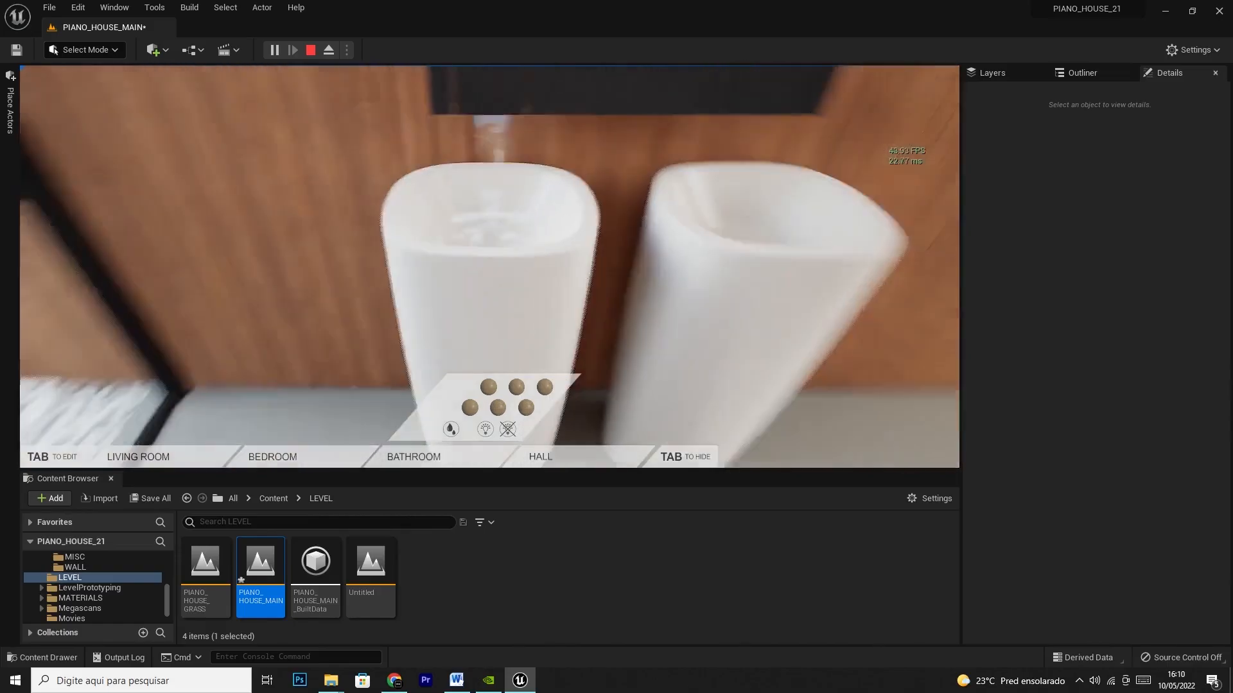
key("Tab")
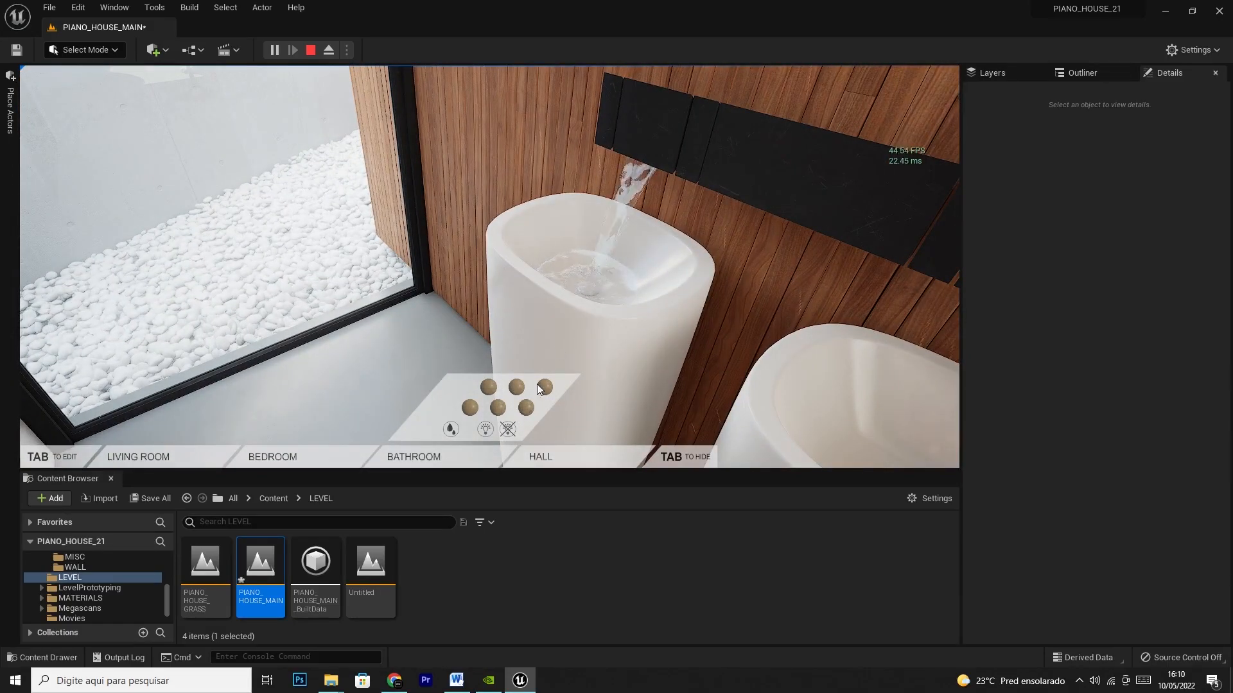
Step: Stop the play session, select BP_Water at the washbasin spout and open the MI_Water_01 material of its WaterBath component
left_click(311, 49)
right_click_drag(733, 211, 733, 212)
right_click_drag(627, 213, 627, 213)
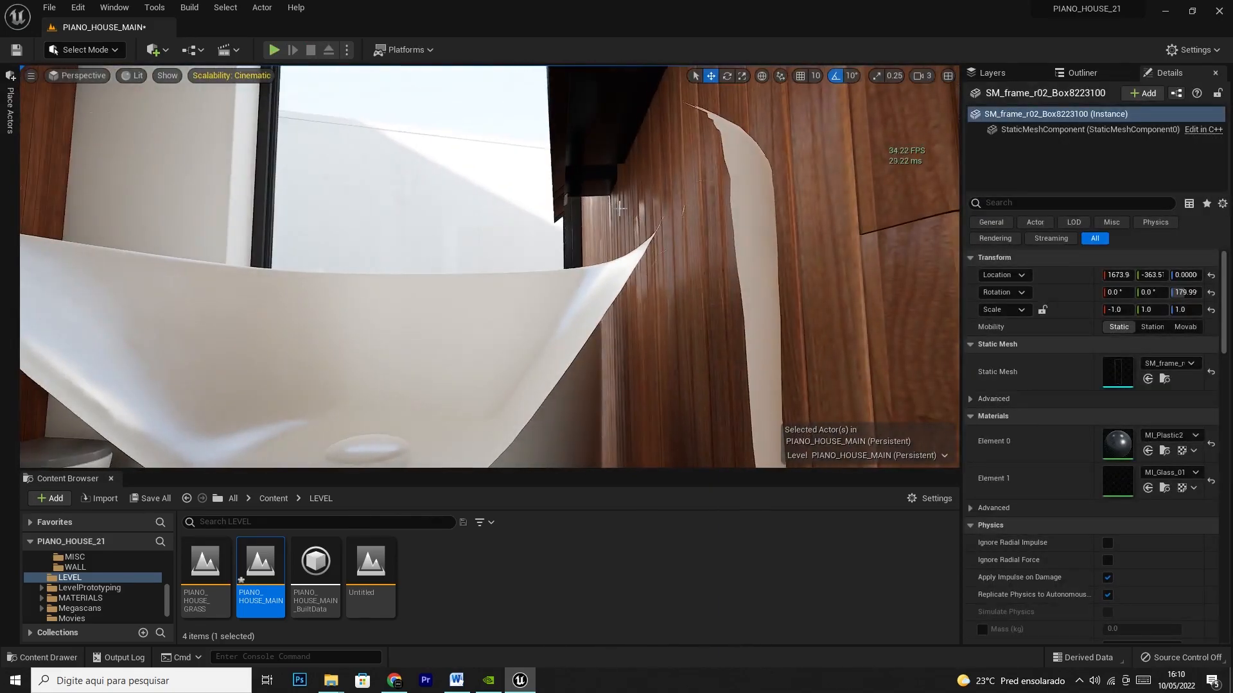
left_click(566, 199)
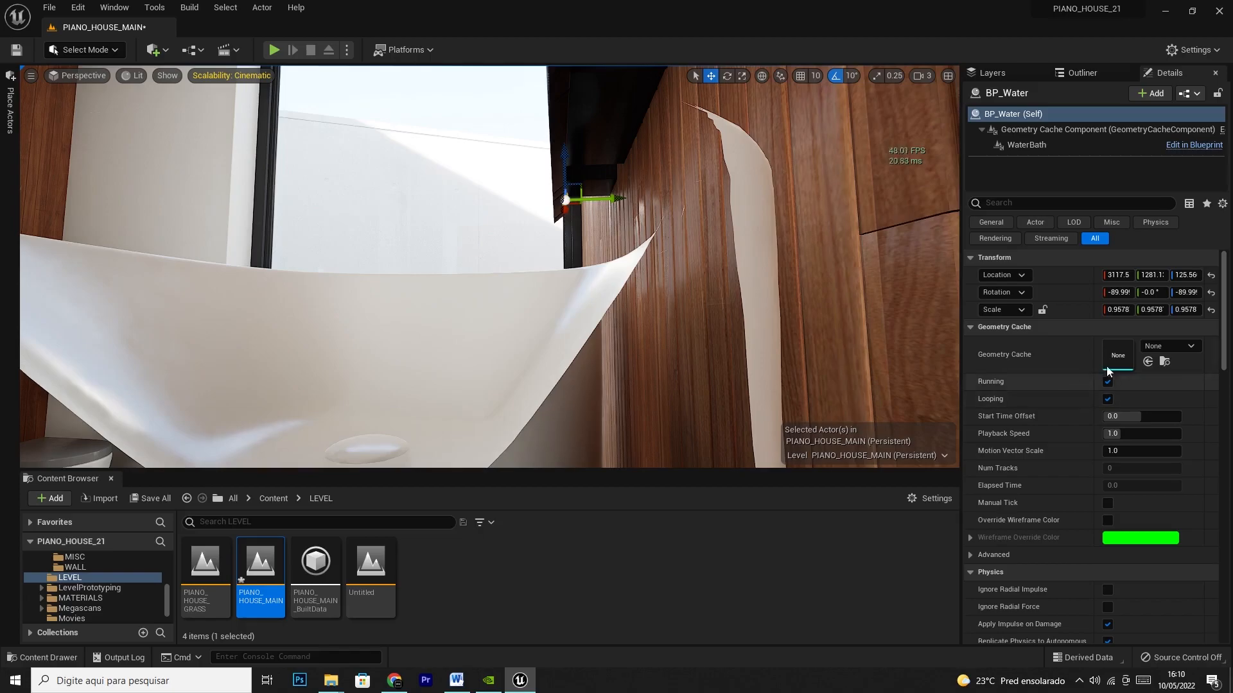
left_click(1025, 145)
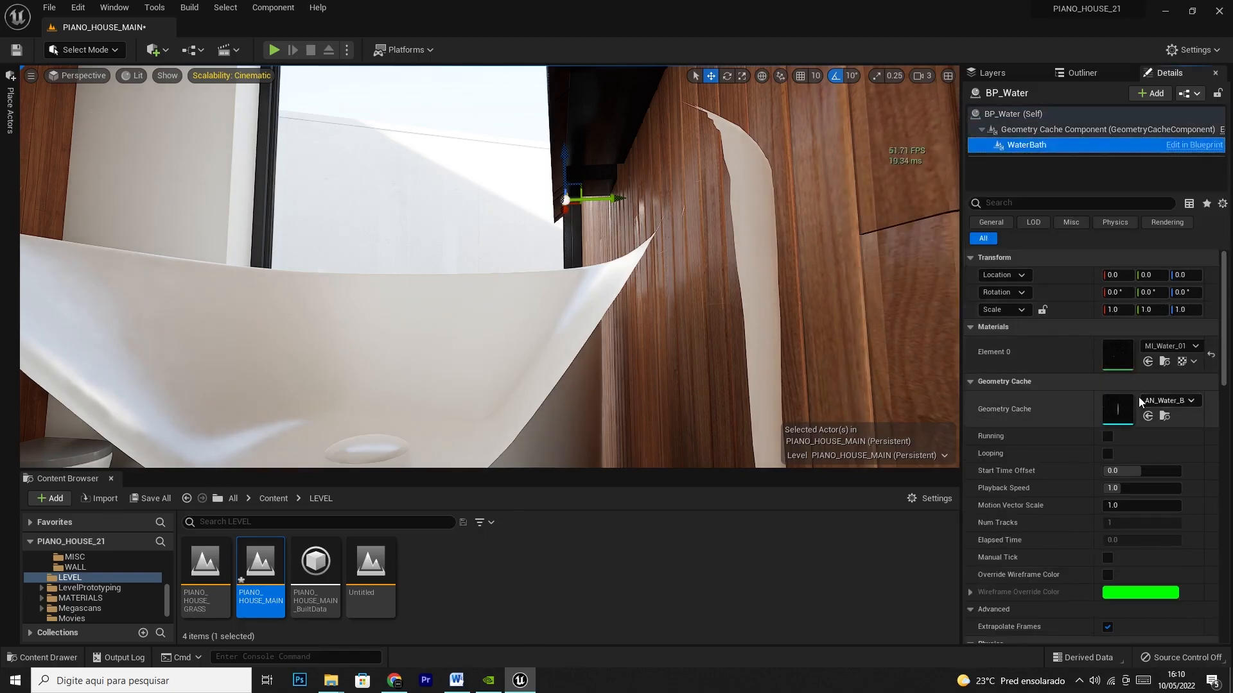
double_click(1117, 353)
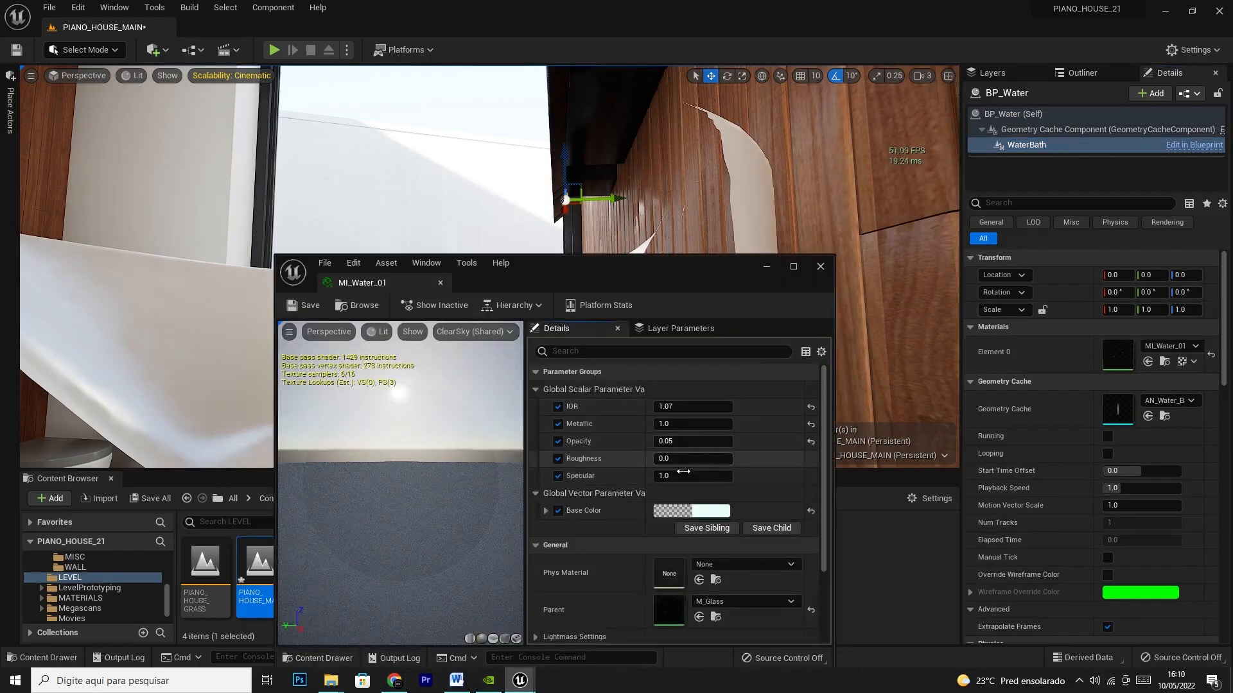
Step: Set the MI_Water_01 opacity to 0.1 and its base color to pale cyan, sRGB about E1FEFF, then close the material
left_click(720, 446)
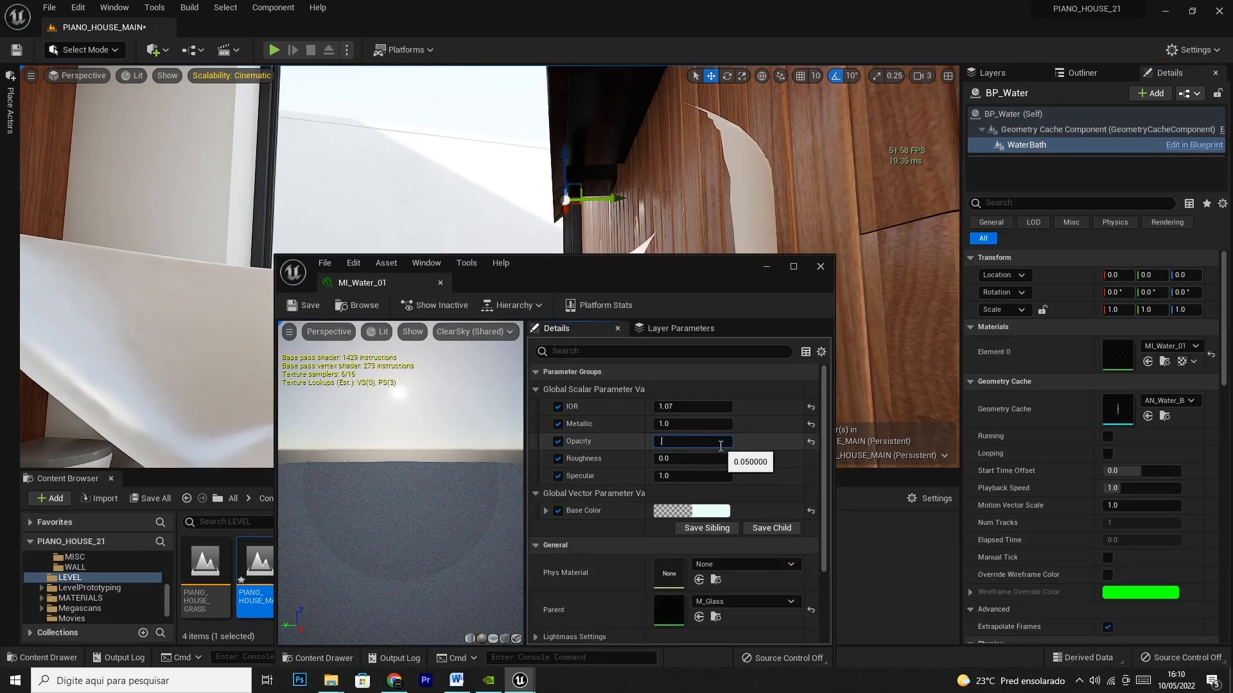
left_click(712, 511)
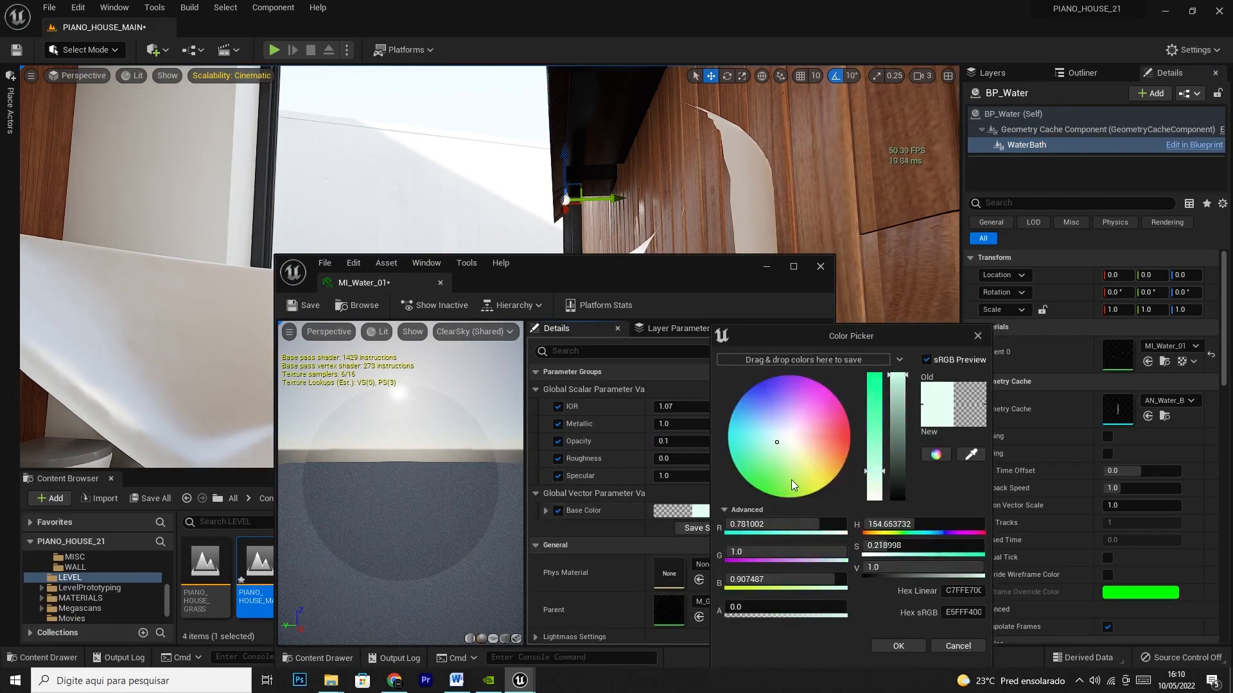
left_click(769, 434)
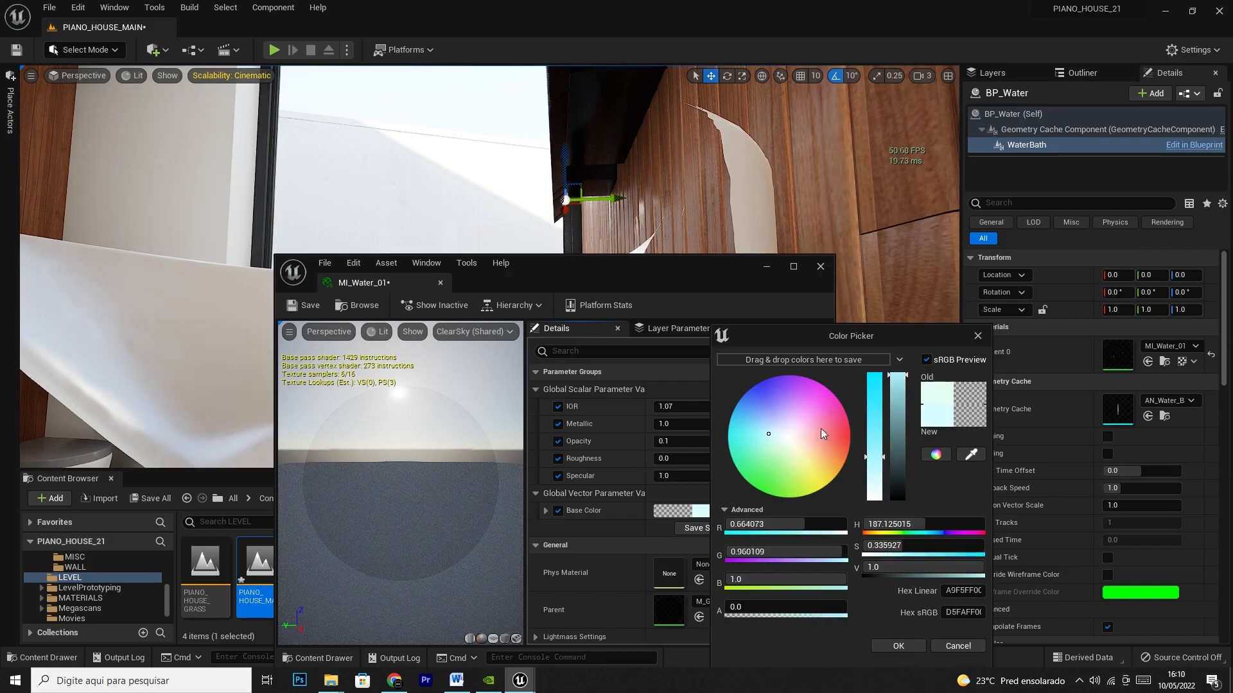
left_click(768, 437)
left_click_drag(768, 440, 772, 433)
left_click(776, 436)
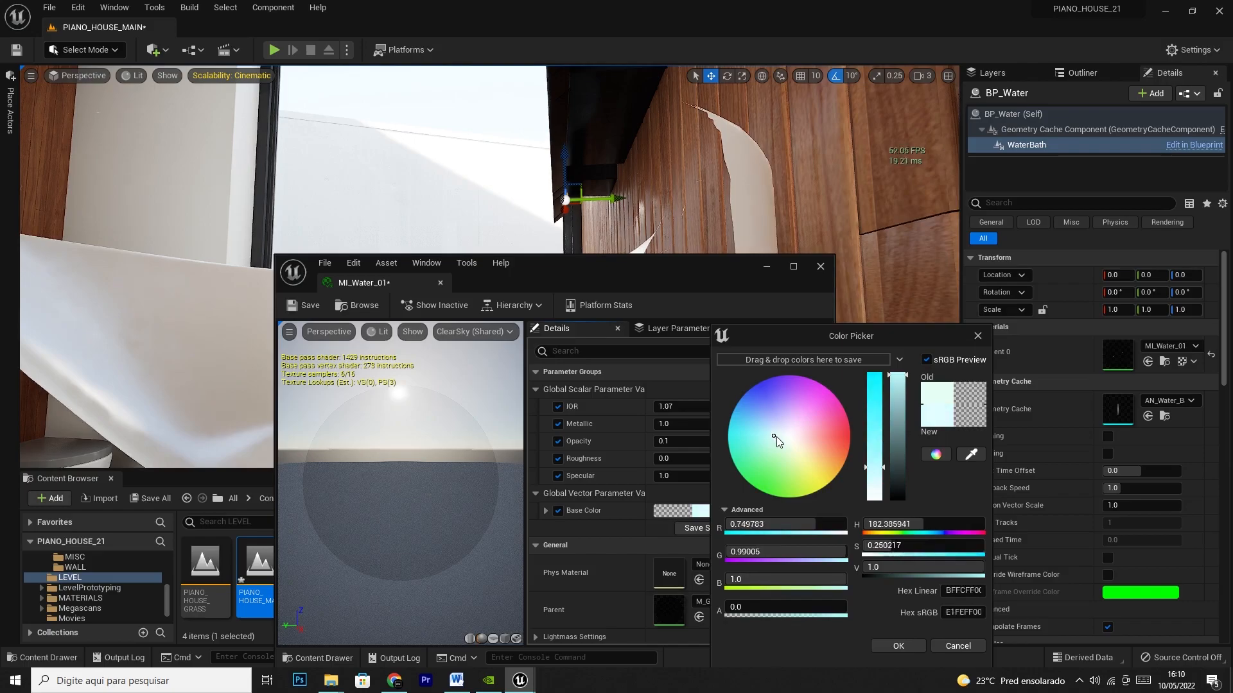
left_click(908, 648)
left_click(820, 266)
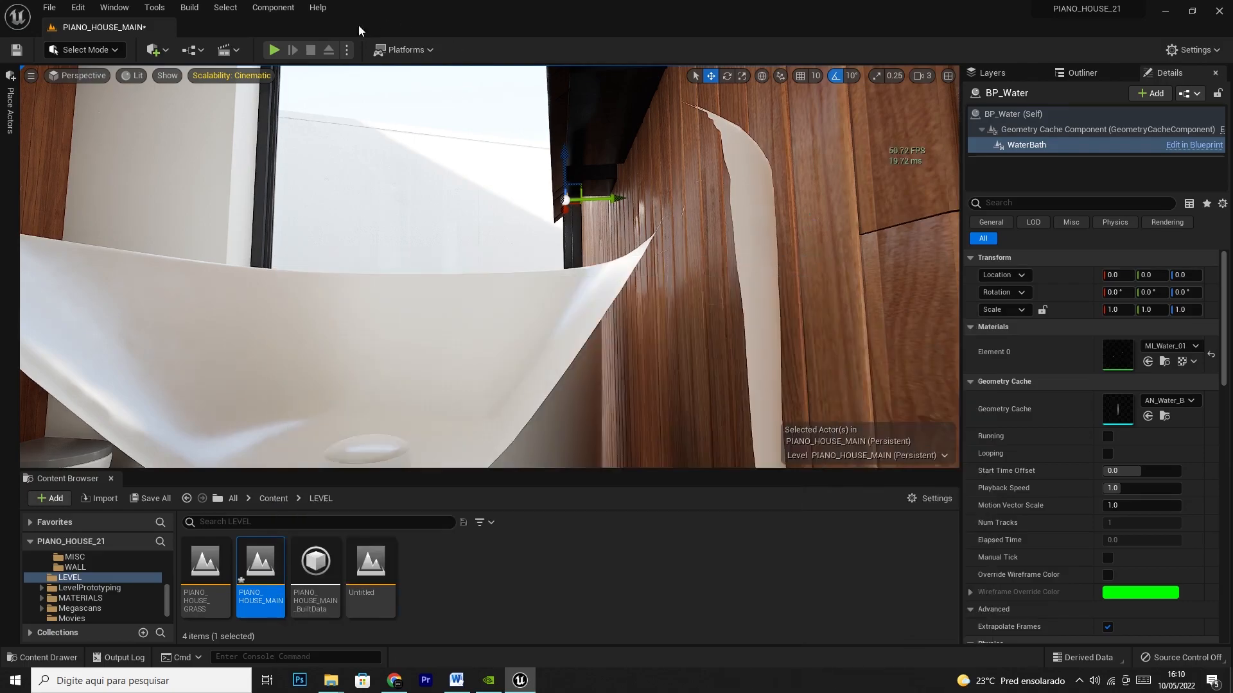
Step: Play the level in the viewport from inside the bathroom, facing the washbasins, and walk up to them
left_click(275, 50)
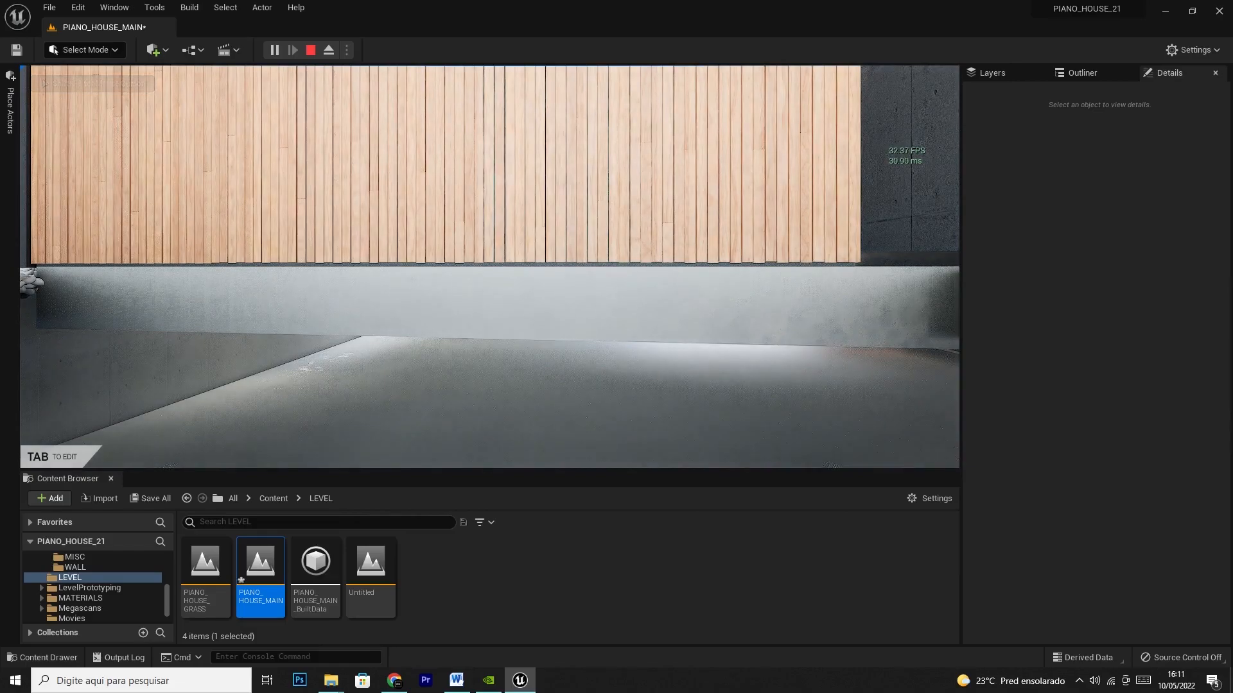
key("Escape")
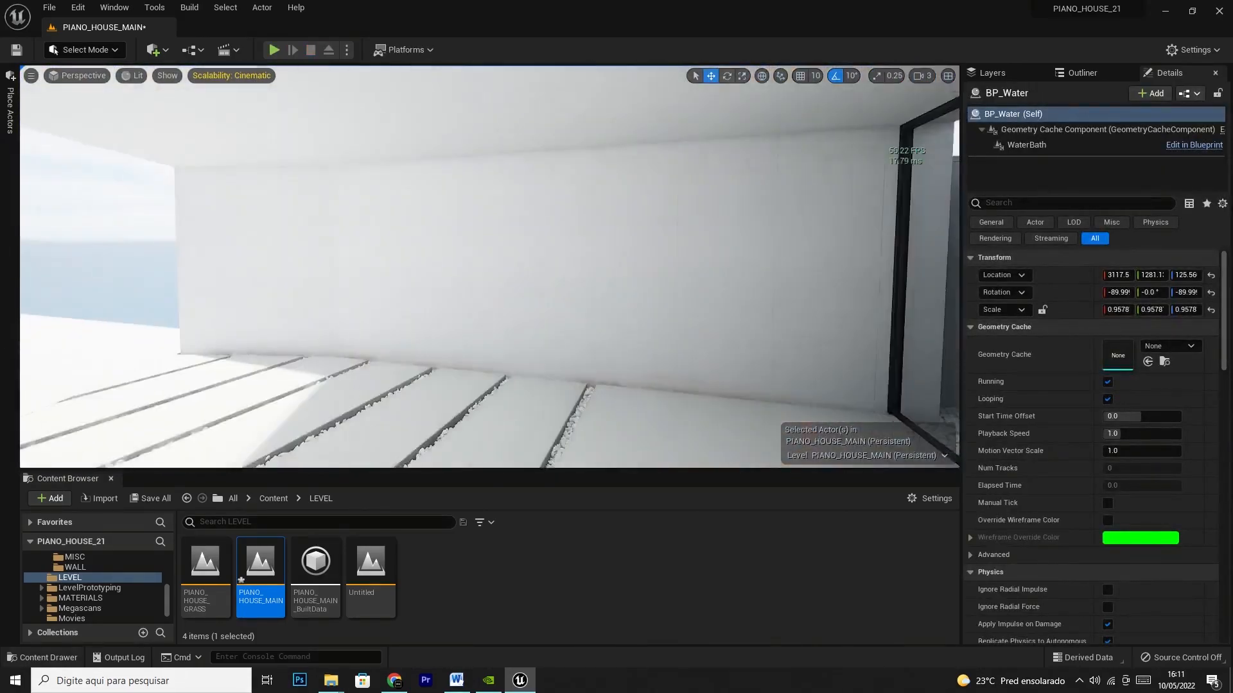
right_click_drag(489, 267, 667, 257)
key("w")
mouse_move(192, 93)
right_mouse_down()
mouse_move(225, 96)
mouse_move(215, 83)
mouse_move(192, 92)
right_mouse_up()
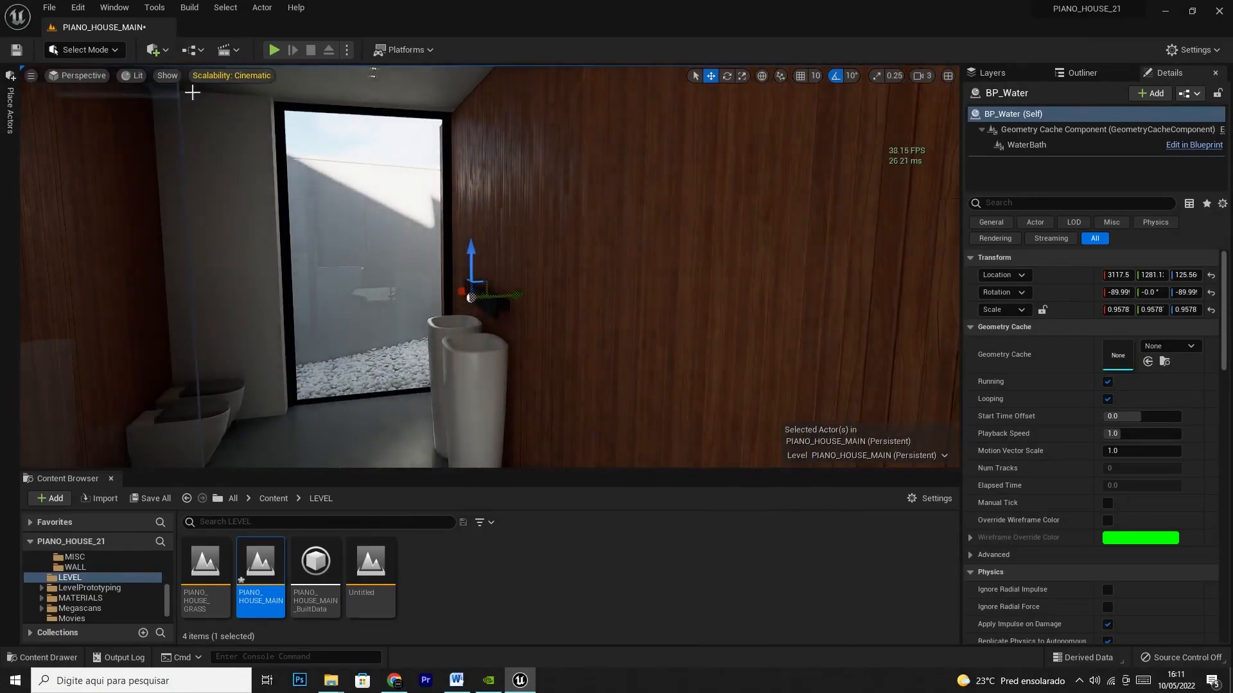
left_click(273, 50)
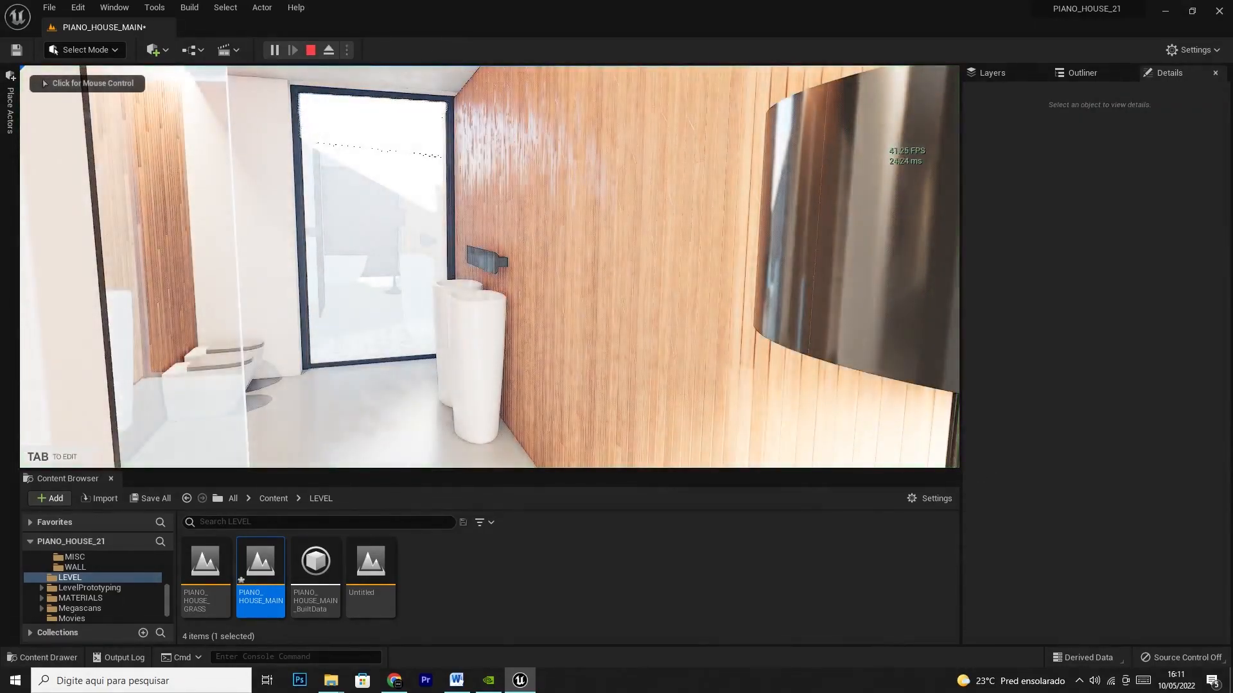
left_click(489, 266)
key("w")
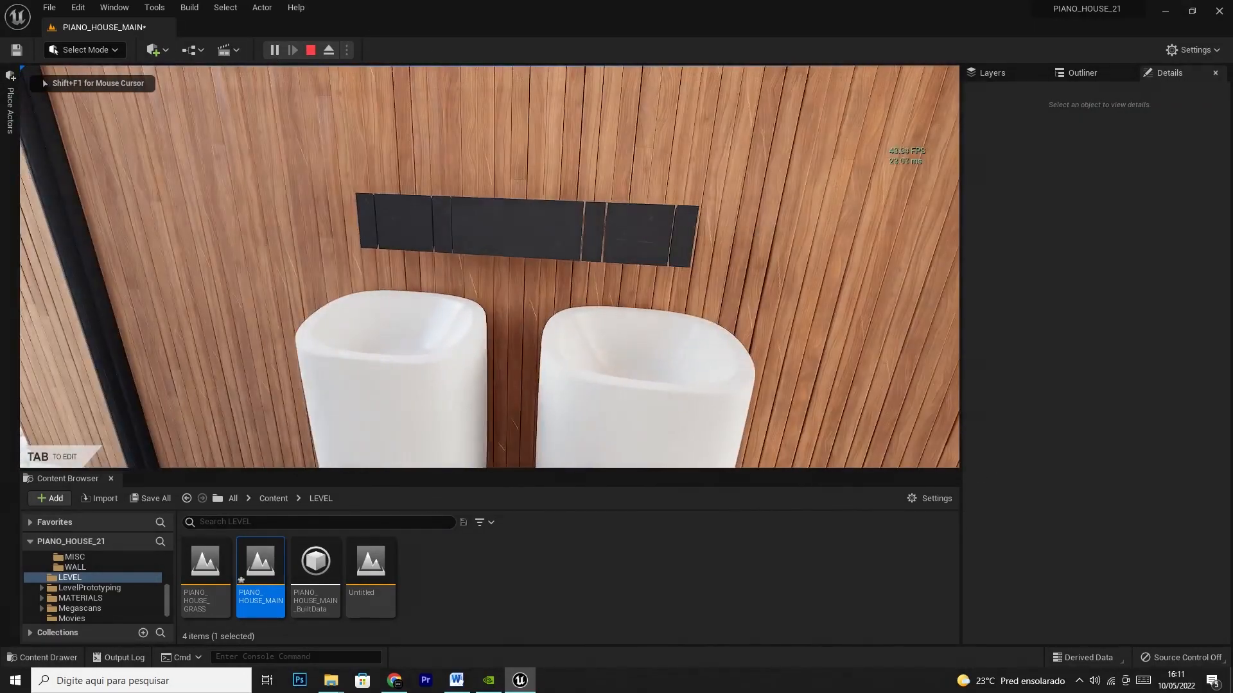
Step: Turn on the water from the in-game Bathroom options and examine the edited water material in the basin
key("Tab")
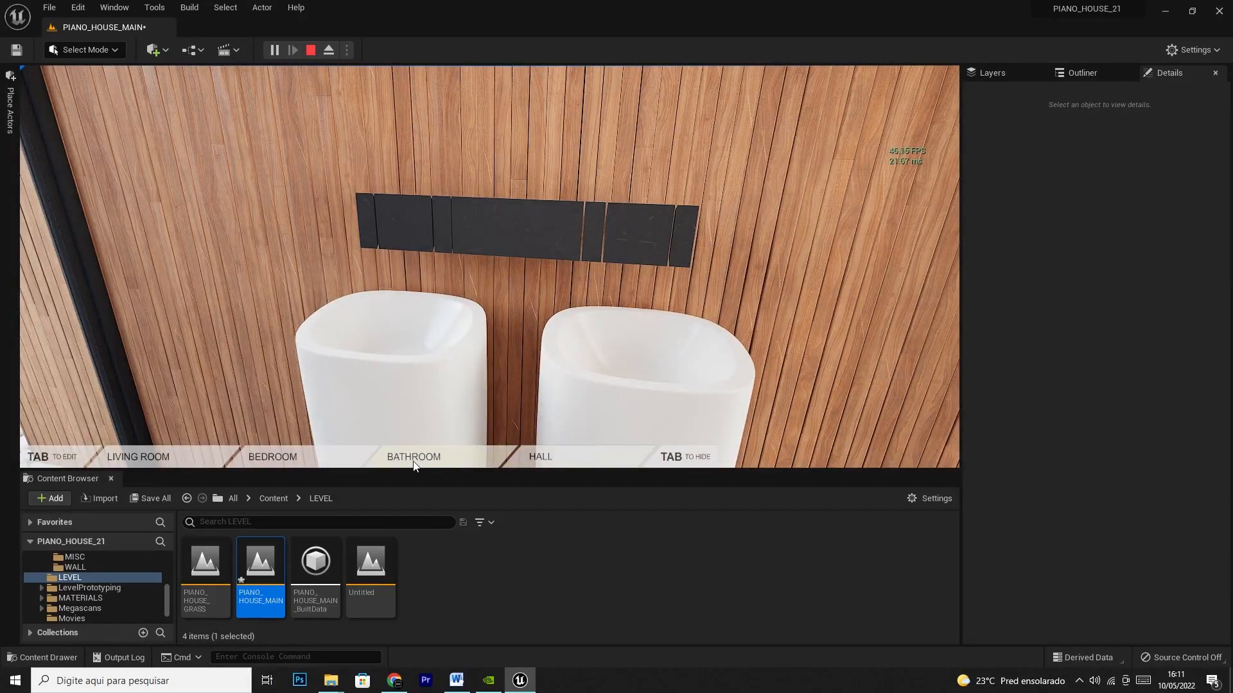
left_click(504, 421)
left_click(450, 429)
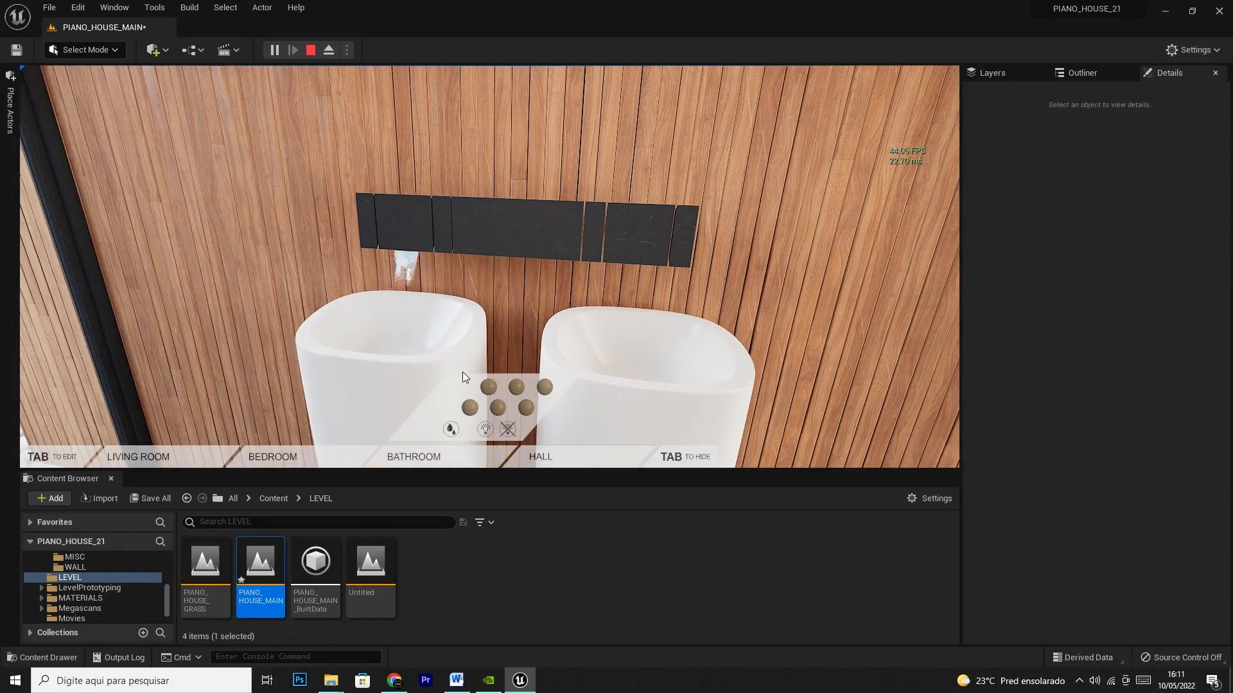
left_click_drag(452, 314, 366, 317)
key("w")
key("d")
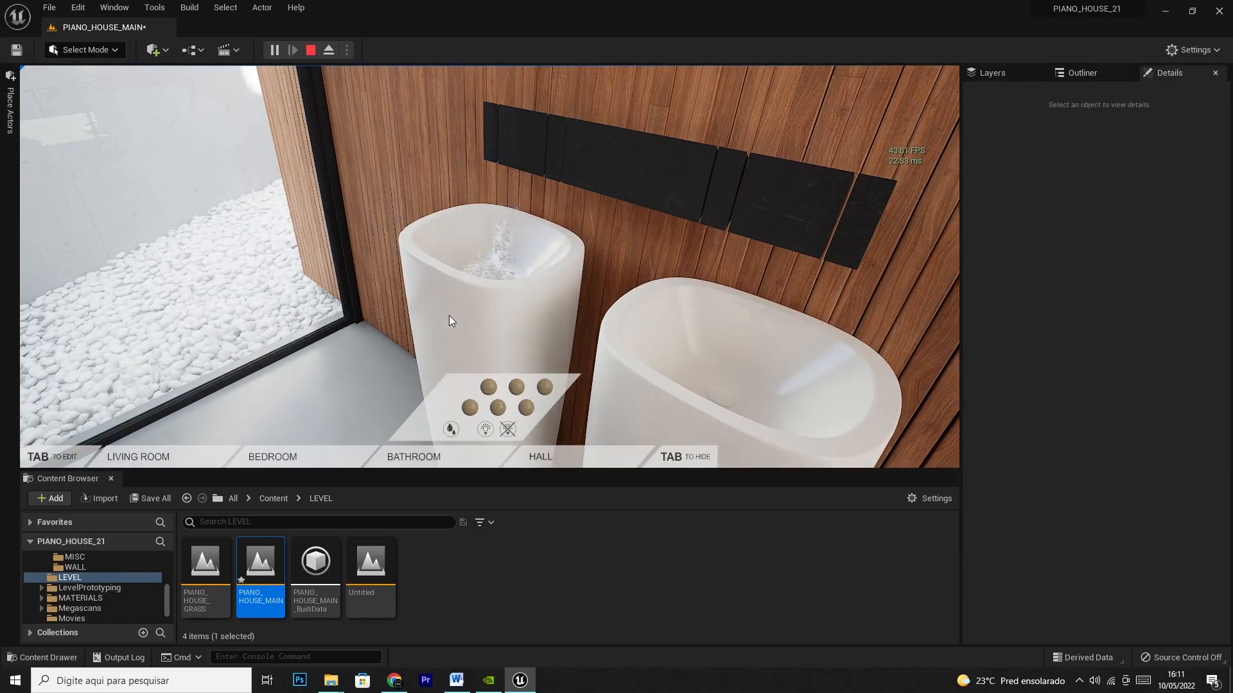
Step: Stop the play session and open the MI_Water_01 material of BP_Water's WaterBath component
key("Escape")
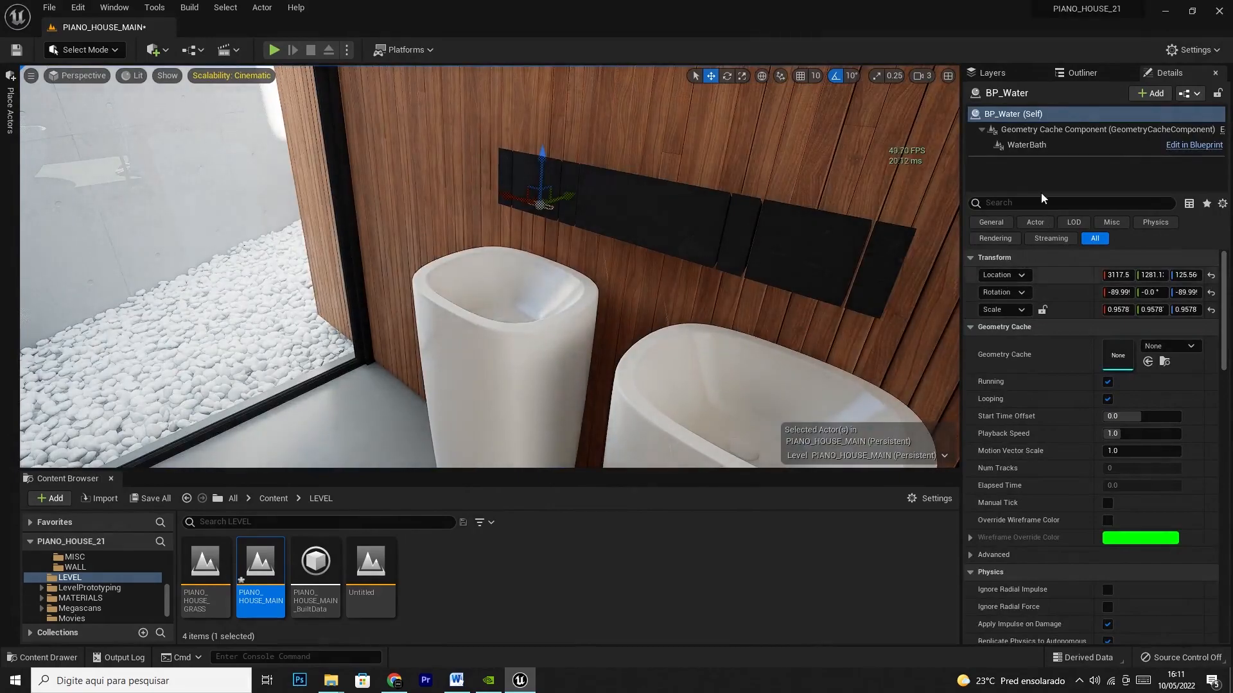
left_click(1026, 145)
double_click(1110, 361)
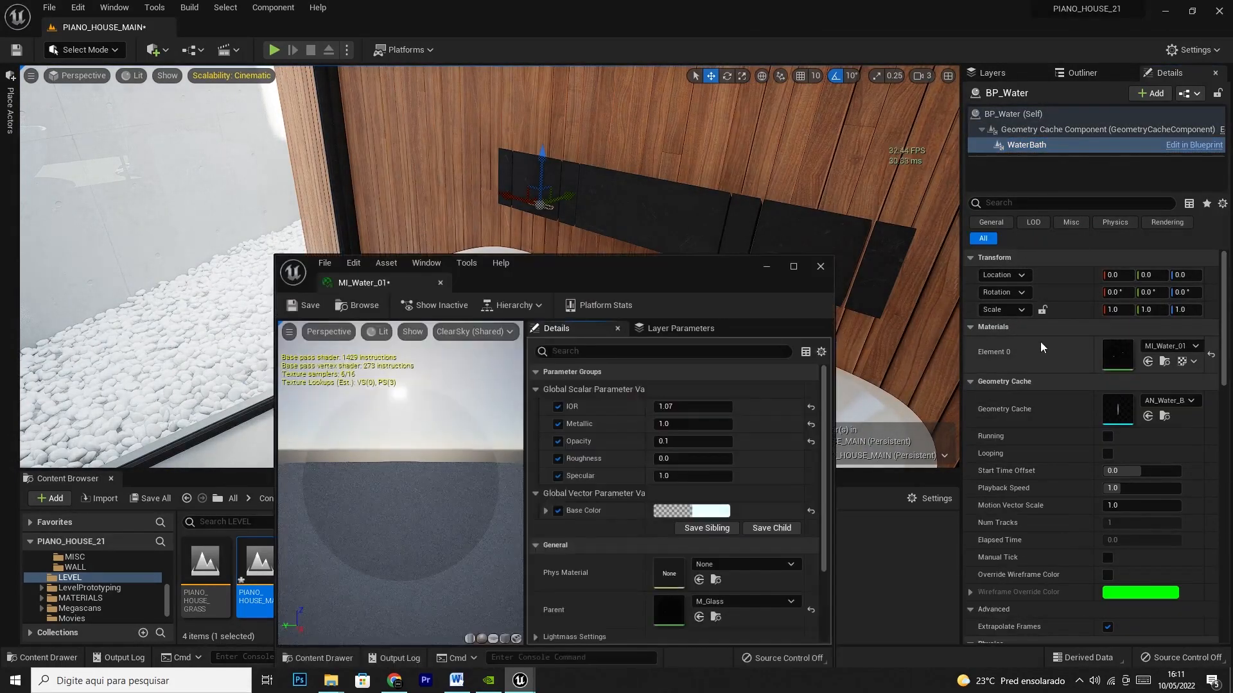
Step: Set the MI_Water_01 opacity to 0.05, refine it to 0.06, and close the material
left_click(699, 441)
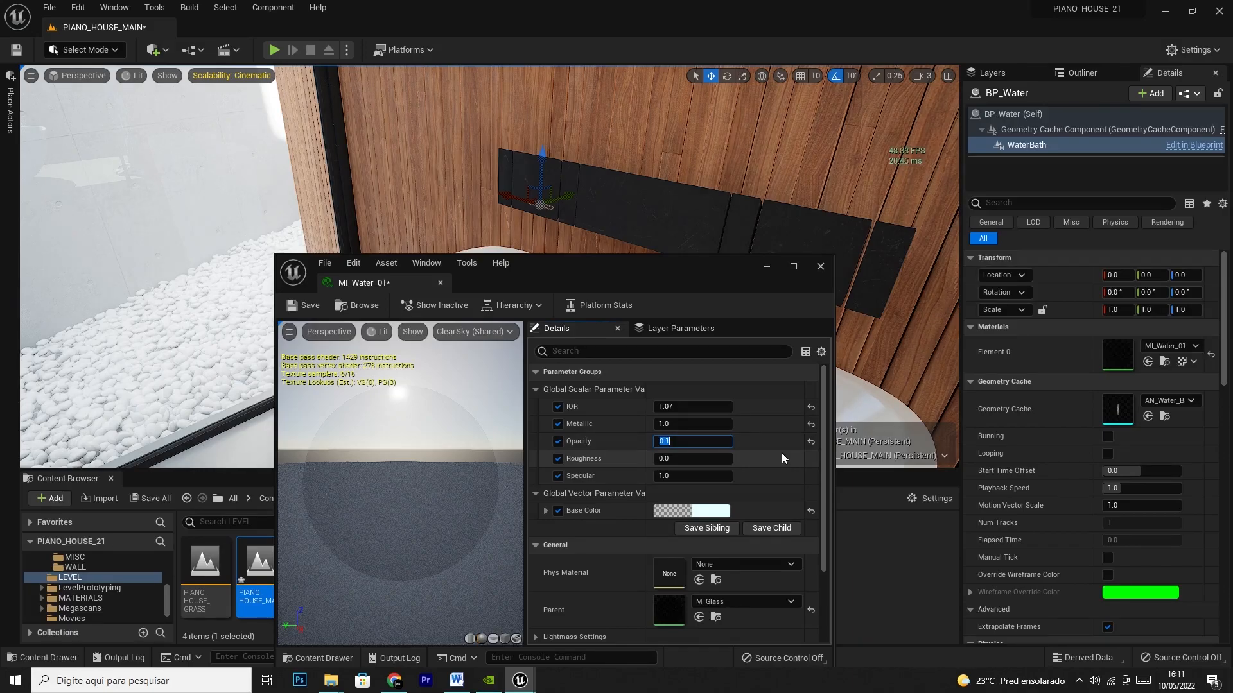
type("0.05")
key("Return")
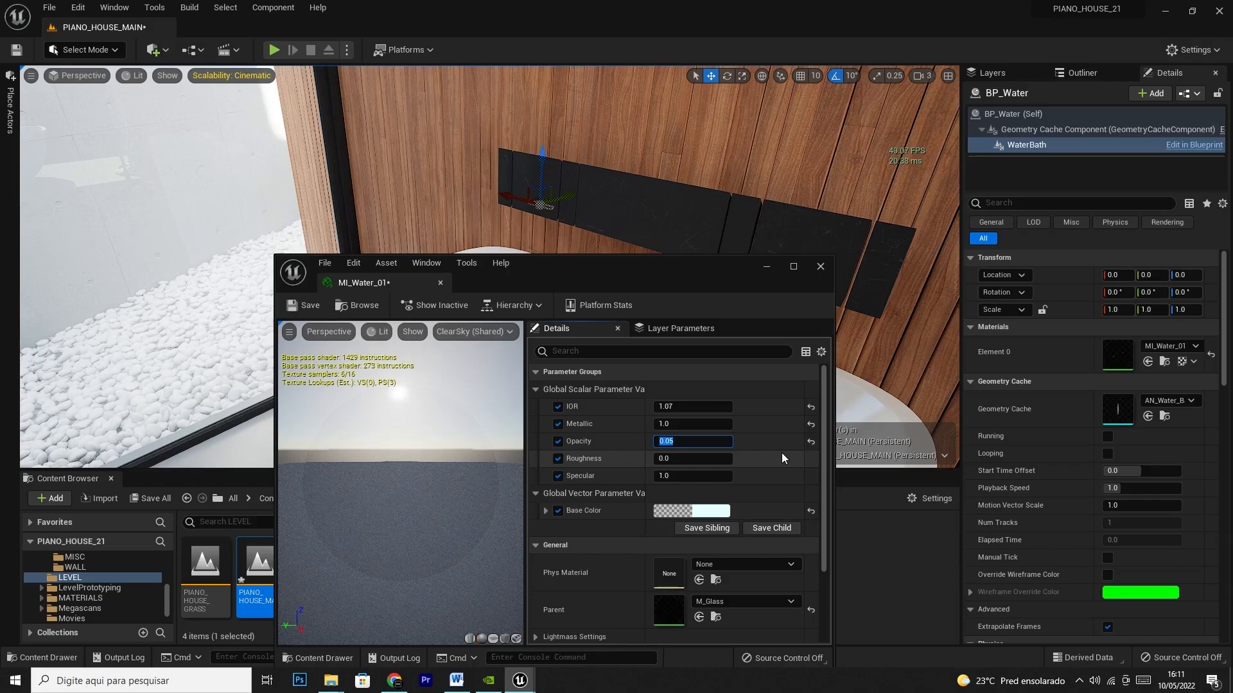
type("0.06")
key("Return")
left_click(820, 268)
Step: View the living room glazing from outside, select the PostProcessVolume and bring up its Ray Tracing Translucency settings
right_click_drag(666, 233, 770, 241)
left_click(1091, 72)
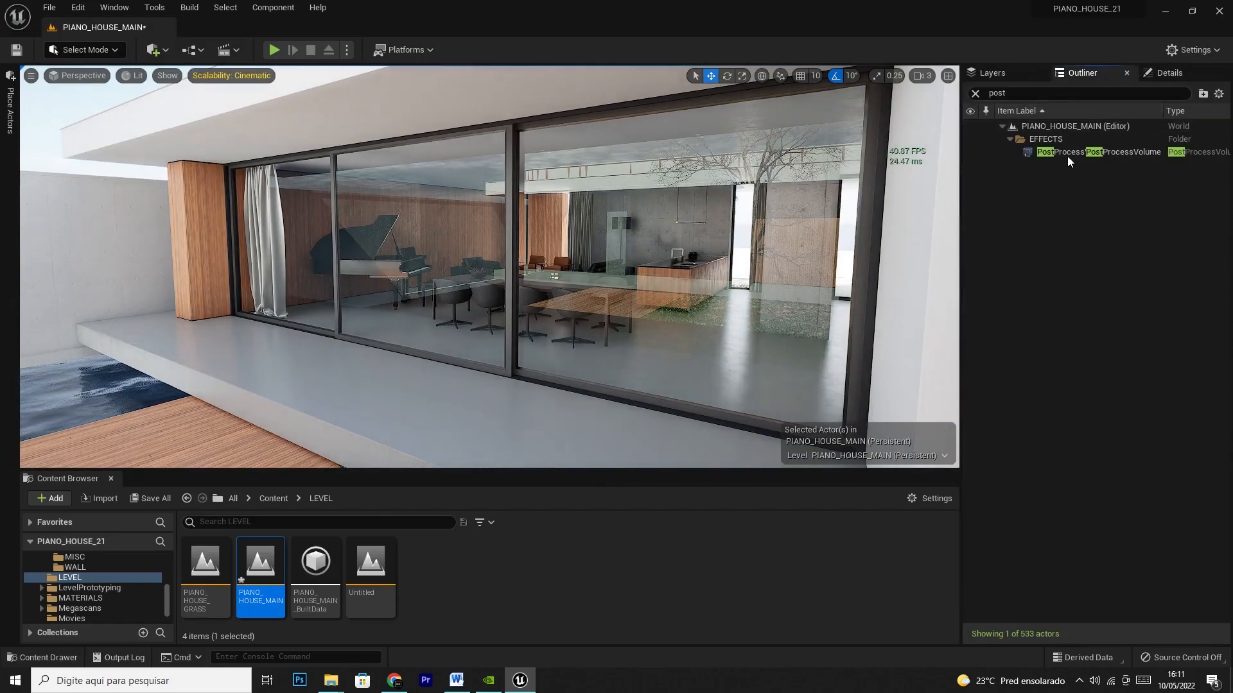
left_click(1067, 153)
left_click(1165, 72)
scroll(1022, 459, "down", 20)
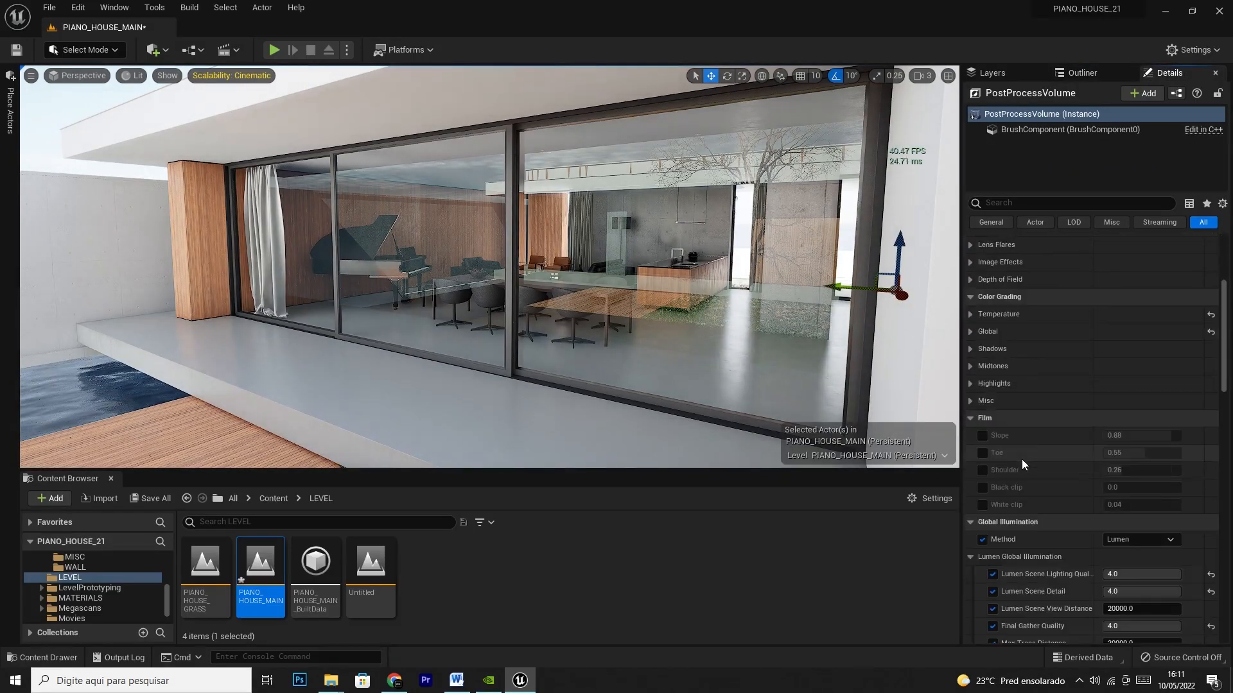
scroll(1022, 461, "down", 3)
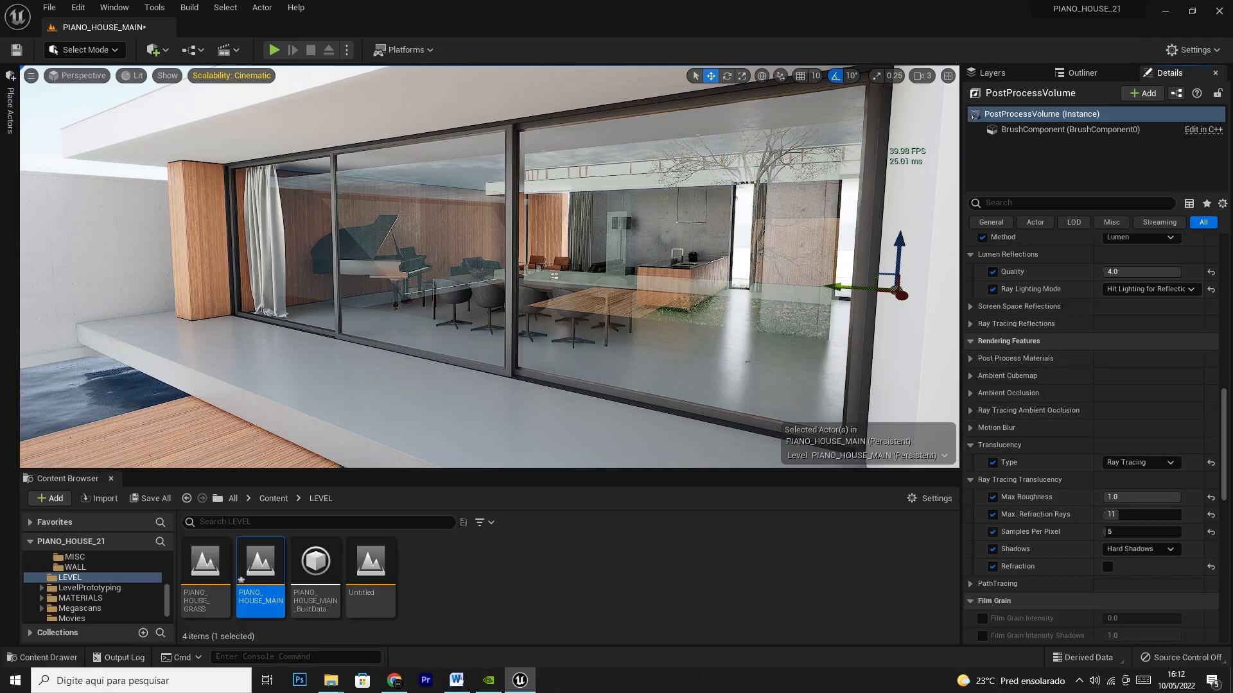
left_click(1128, 517)
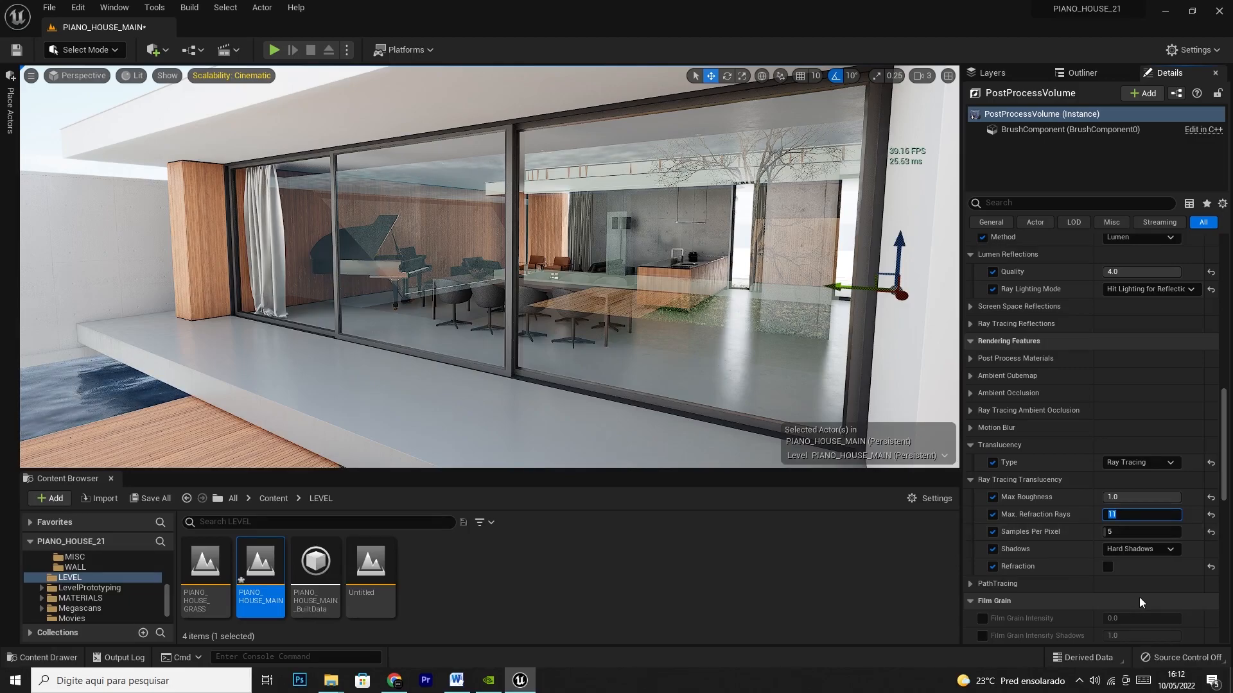
Step: Toggle the Ray Tracing Translucency Refraction value and its override to compare the glazing, leaving Refraction off with the override enabled
left_click(1108, 566)
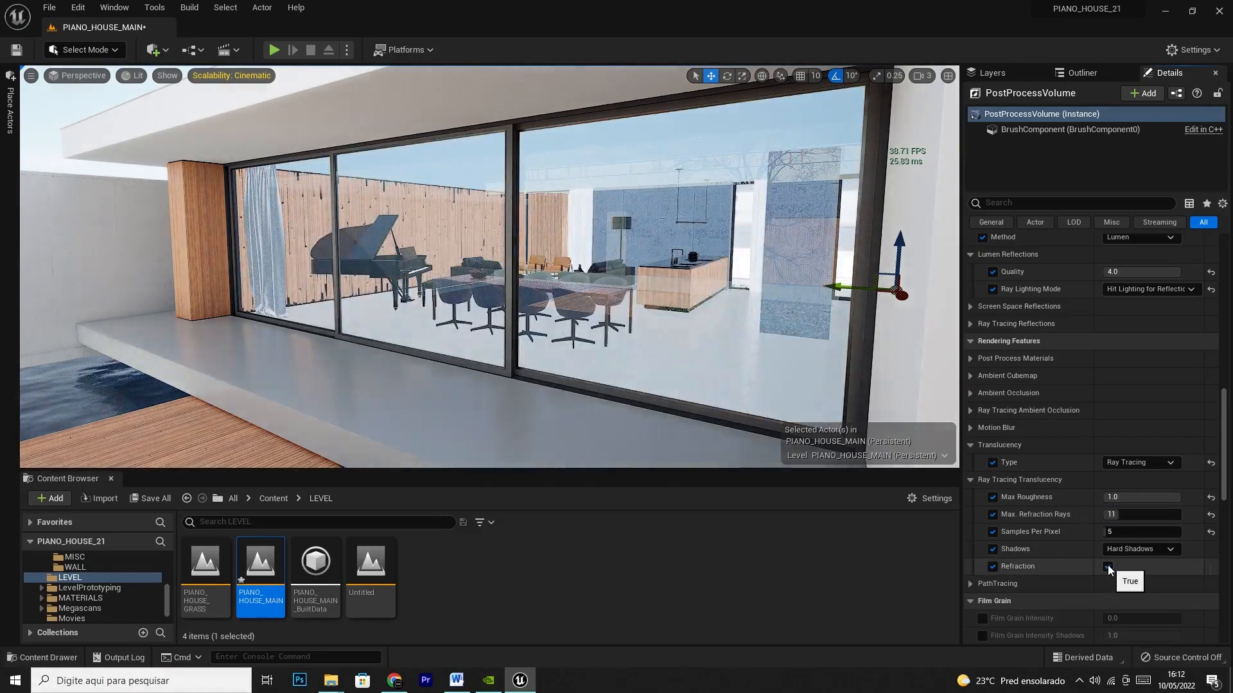
left_click(1108, 566)
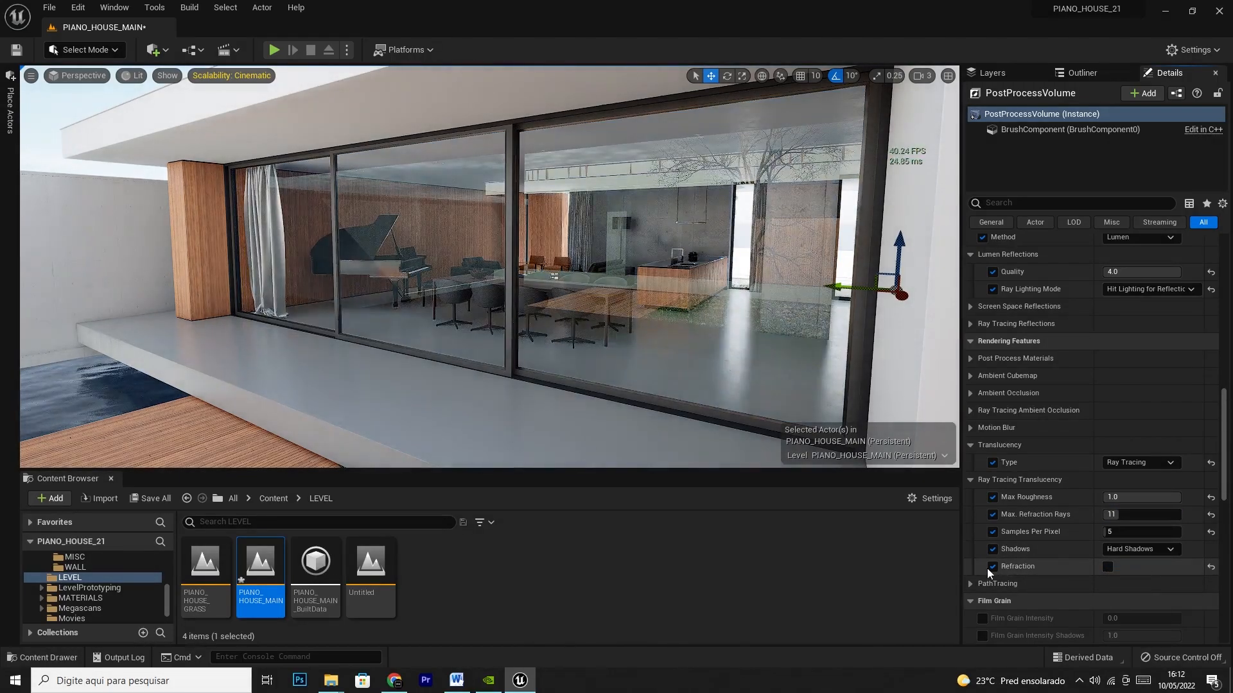
left_click(989, 569)
left_click(990, 569)
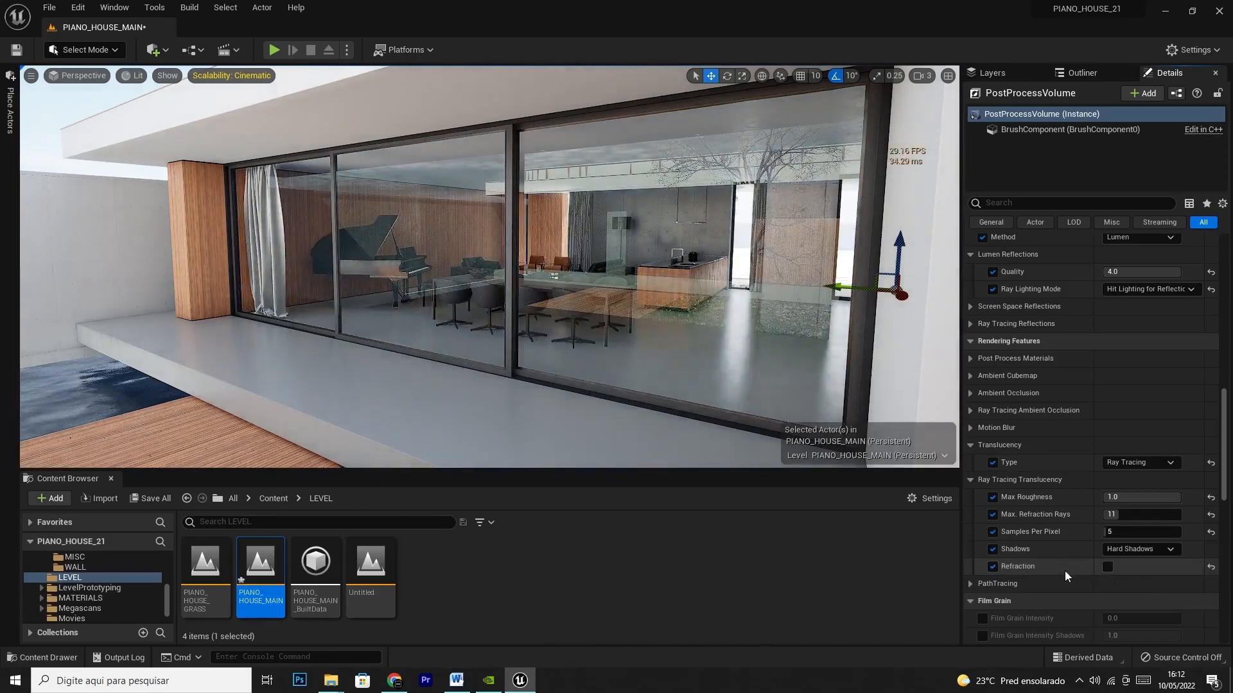
left_click(991, 567)
left_click(991, 566)
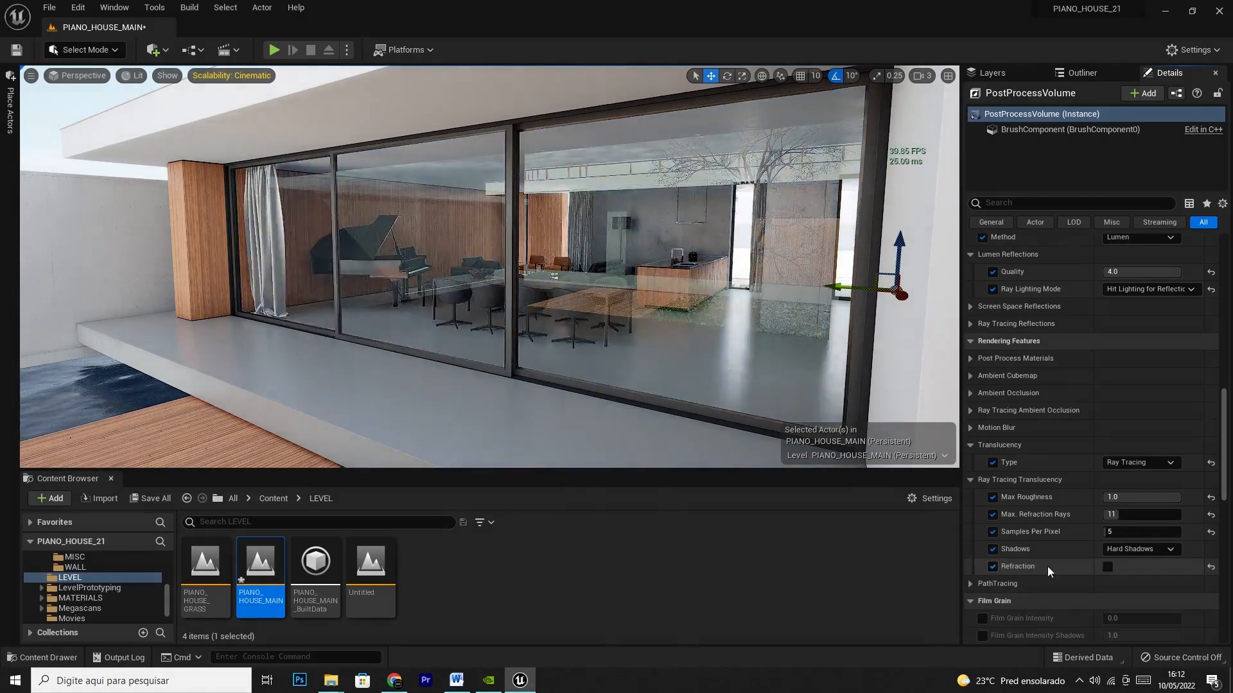
left_click(1107, 567)
left_click(1107, 566)
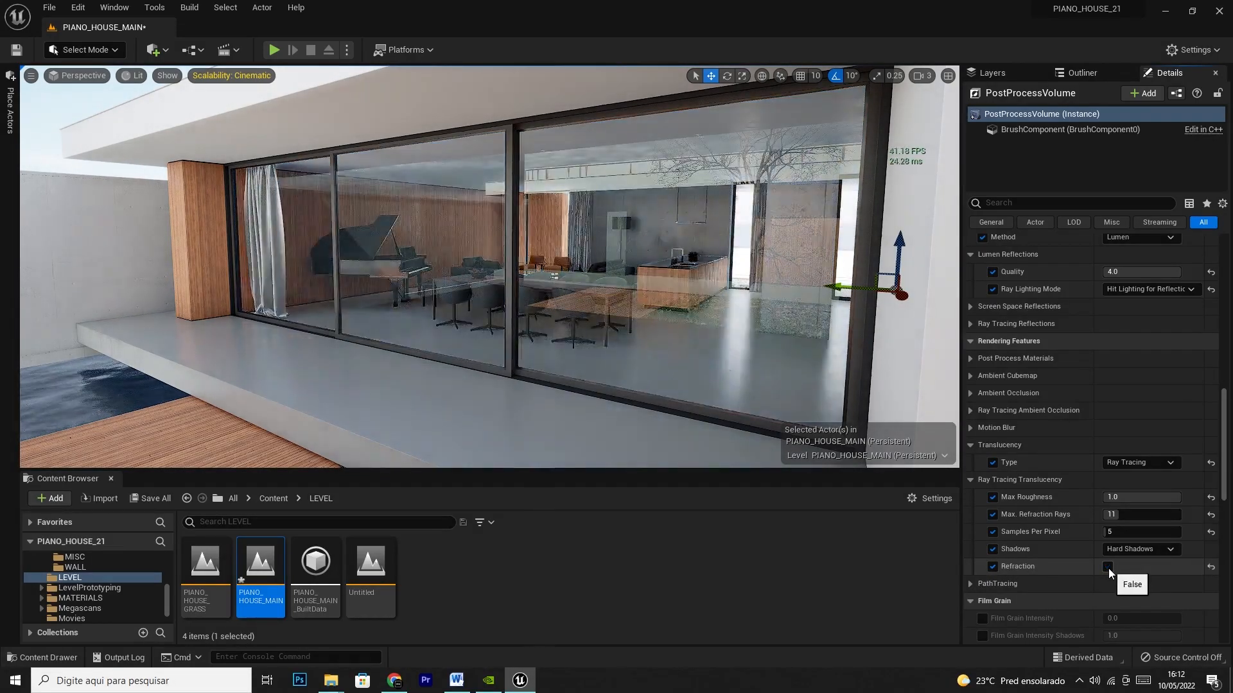
Step: Look through the settings around Ray Tracing Translucency and run the pending autosave immediately
scroll(1109, 571, "down", 10)
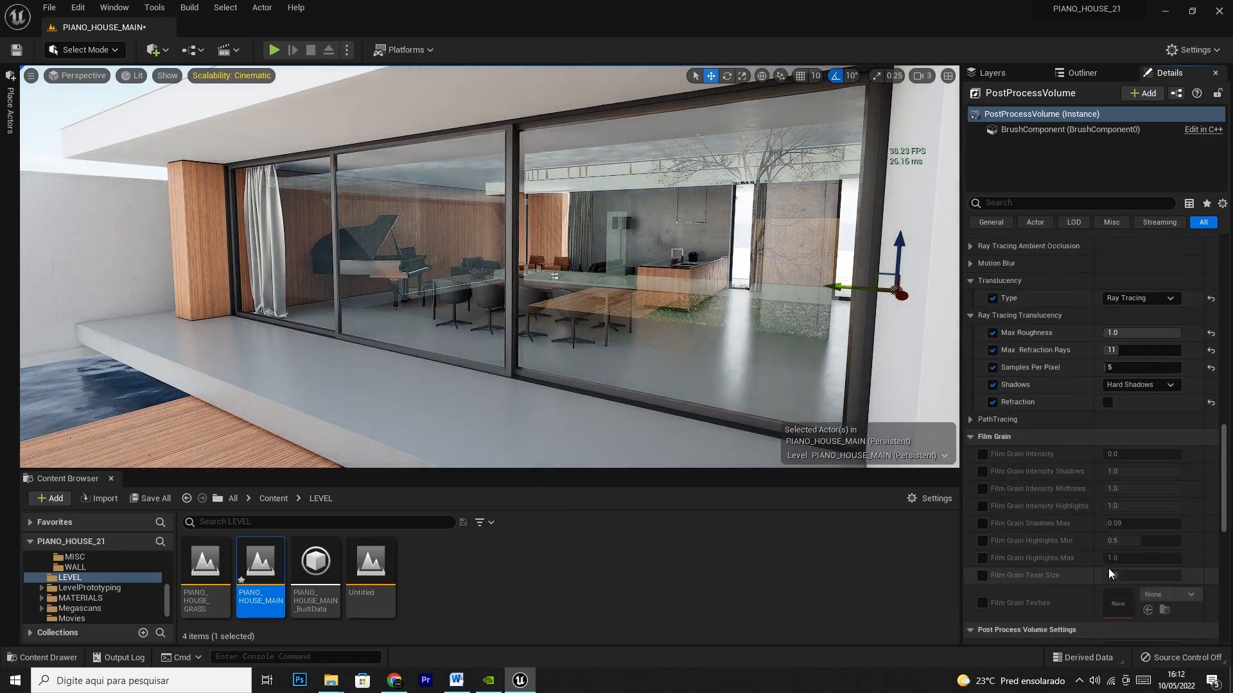
scroll(1111, 564, "up", 7)
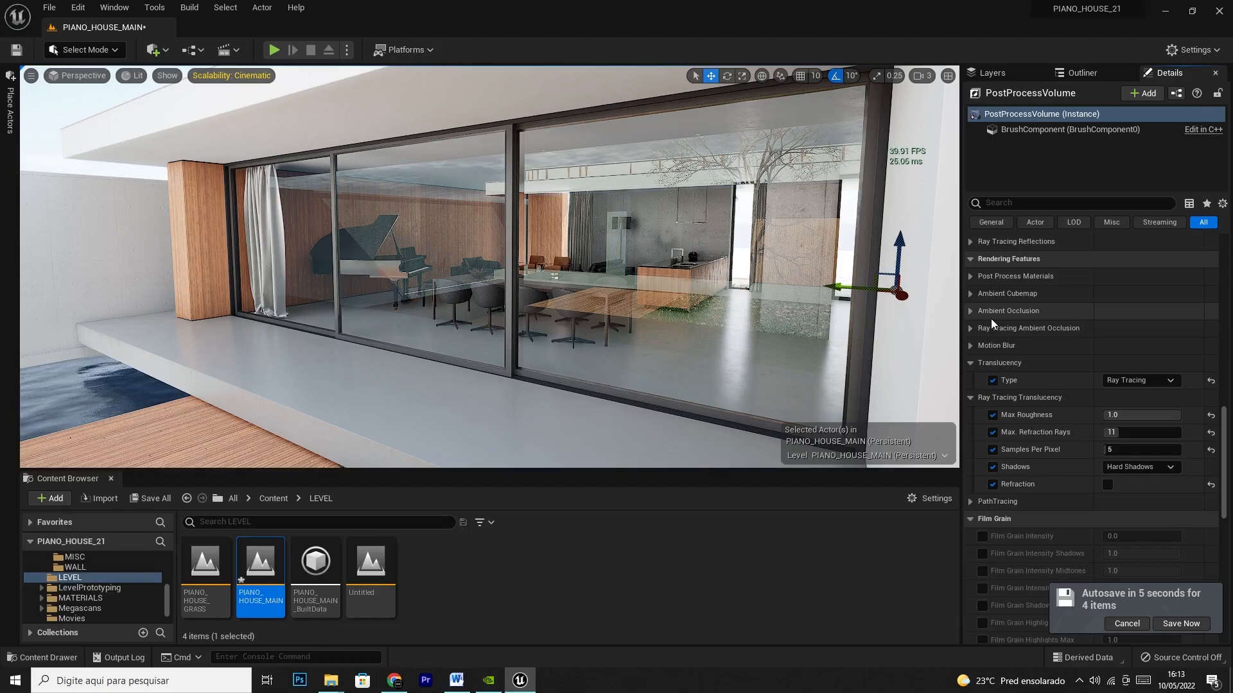
left_click(1168, 624)
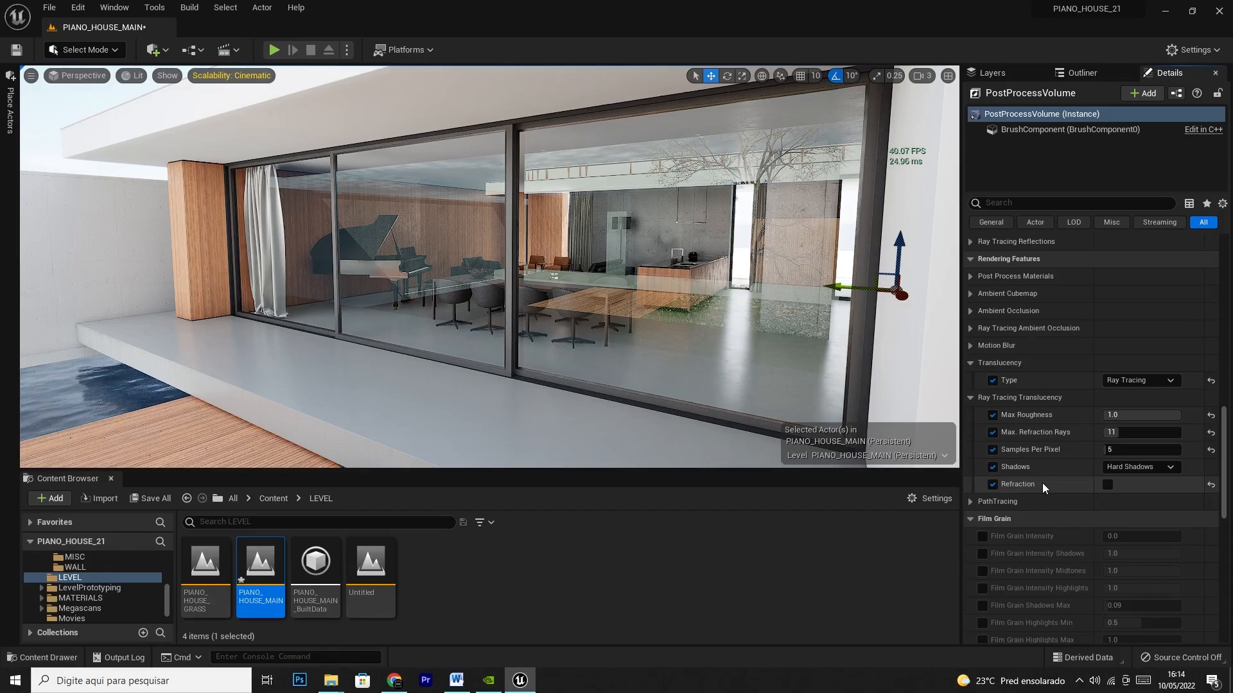
Step: Enable translucency Refraction, examine the living room from inside beside the kitchen island, and turn Refraction off again
left_click(1109, 485)
right_click_drag(814, 216, 708, 218)
key("d")
key("w")
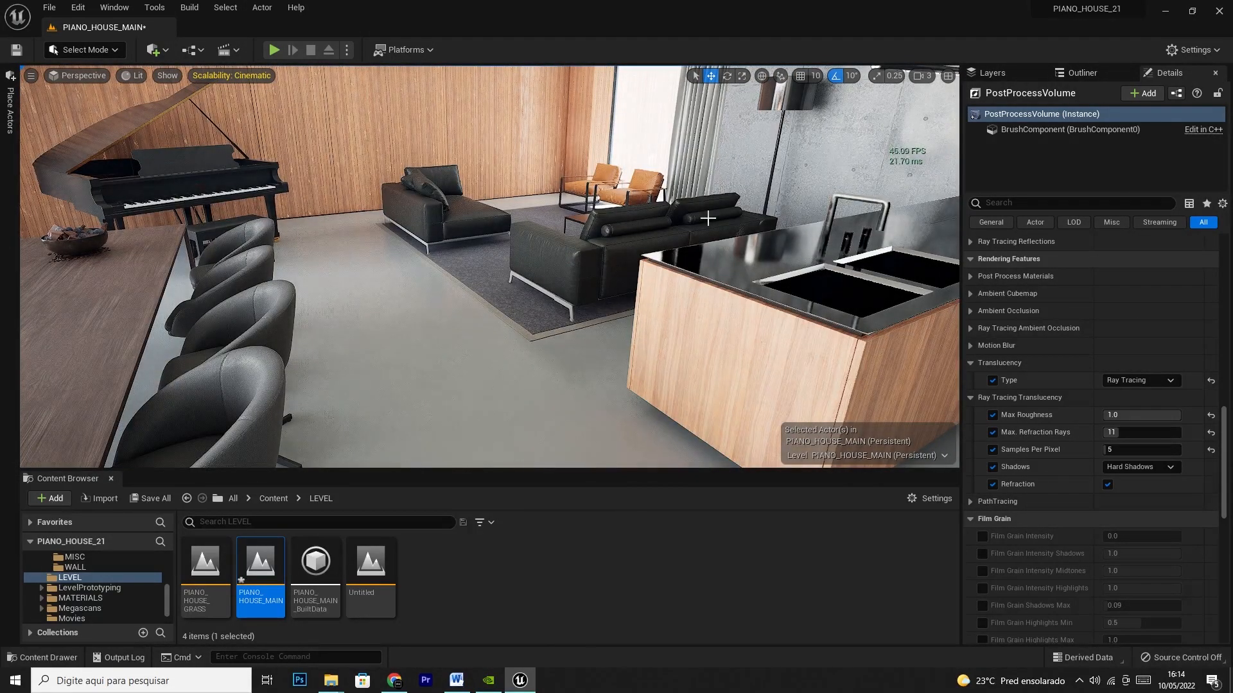
left_click(1107, 485)
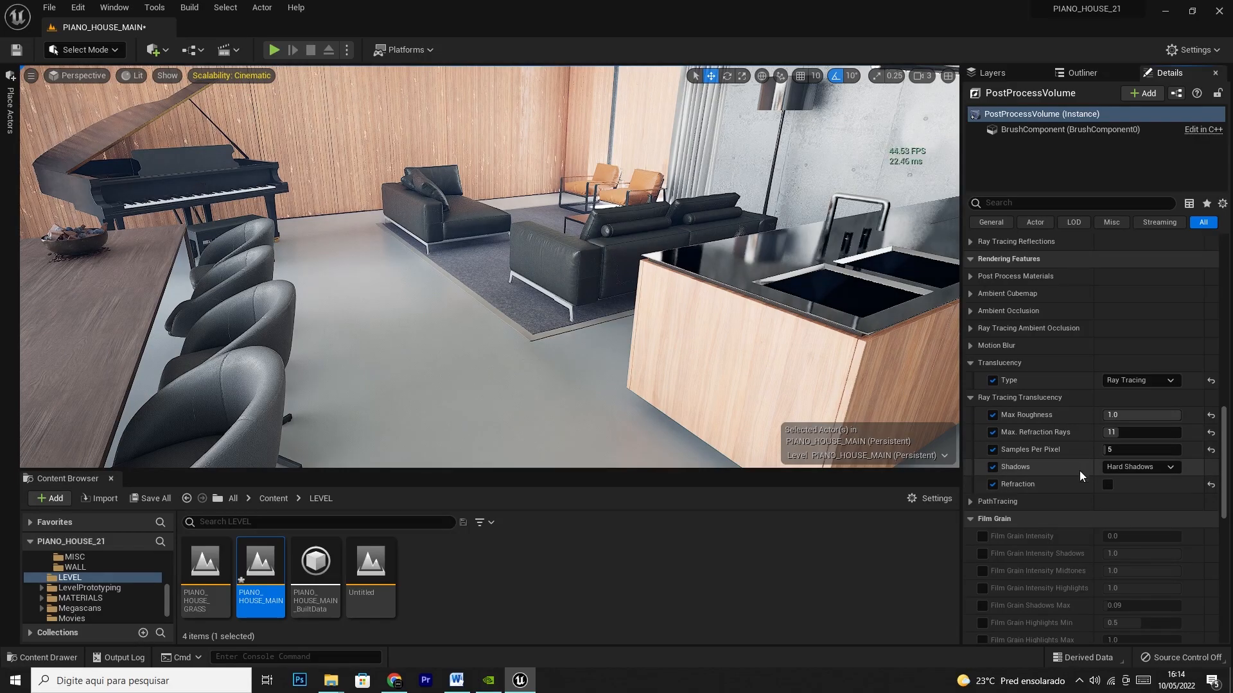
Step: Change the PostProcessVolume's Reflections method to Standalone Ray Traced (Deprecated)
scroll(1079, 470, "up", 5)
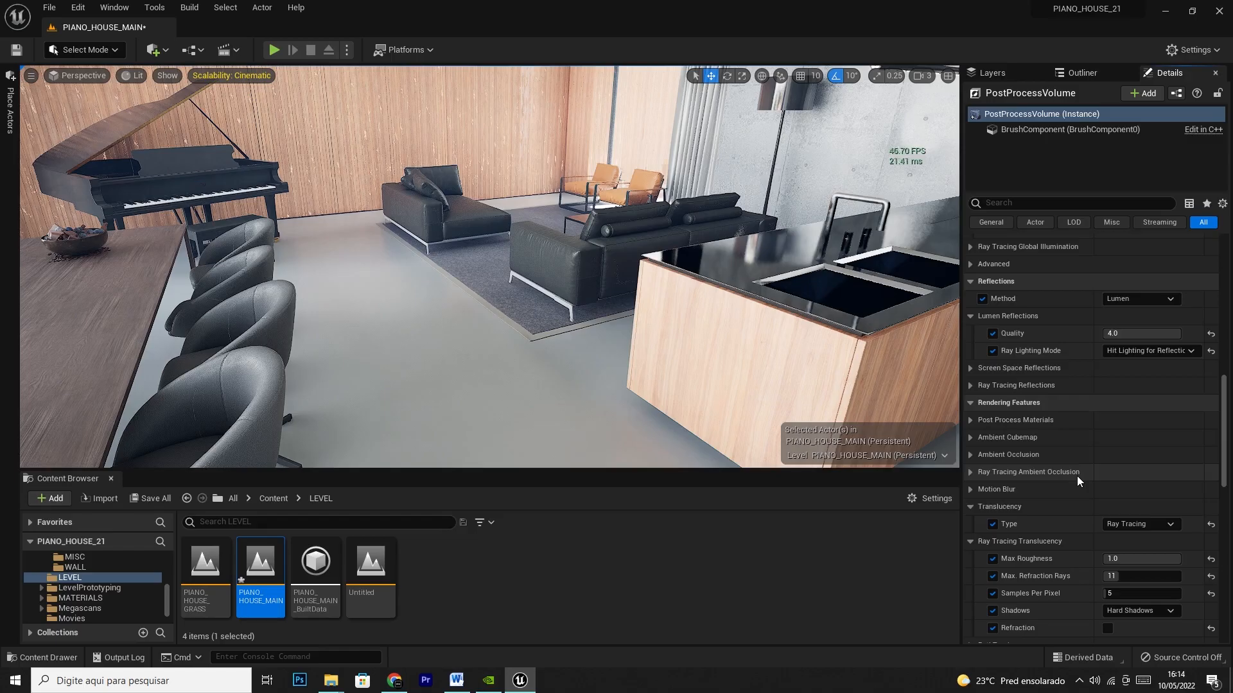
left_click(1146, 301)
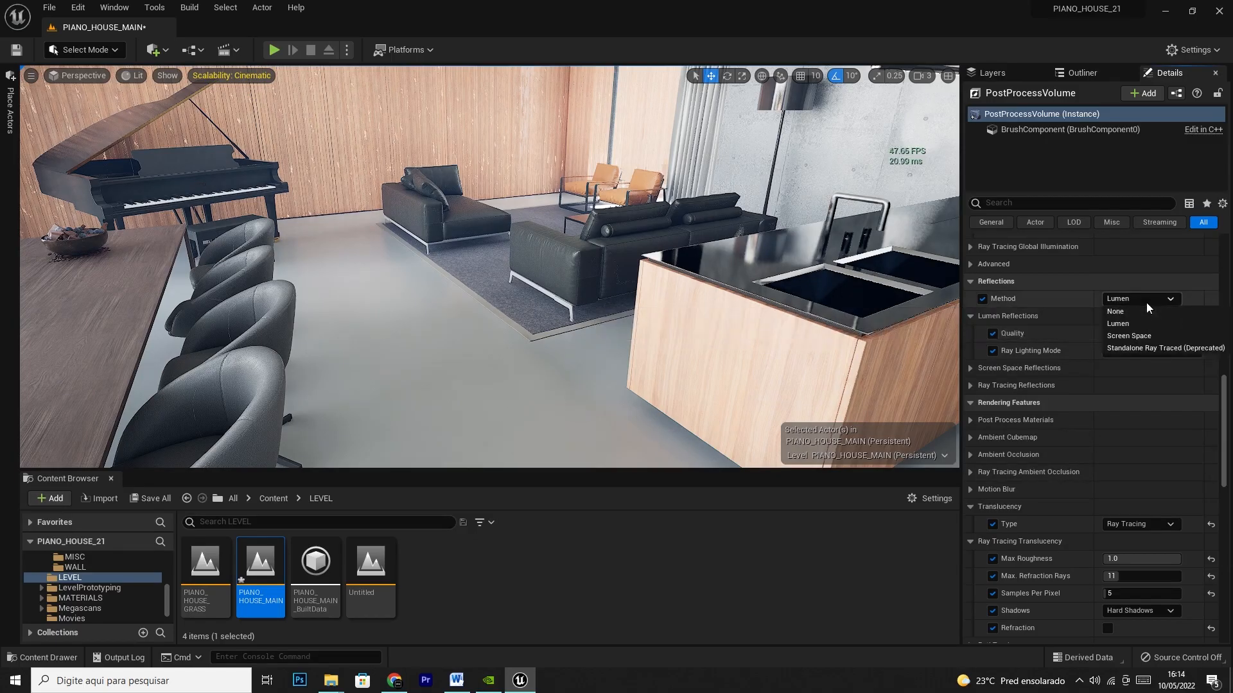
left_click(1131, 349)
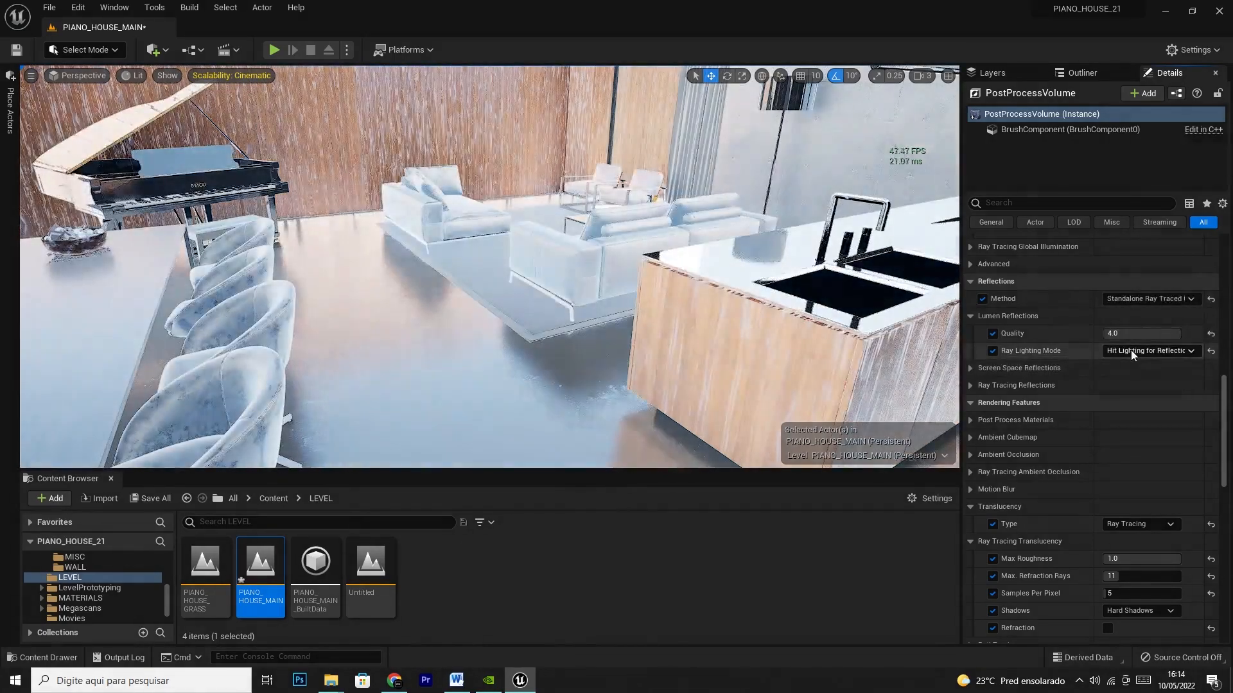
Step: Enable the Ray Tracing Reflections overrides for max roughness, max bounces, samples per pixel, shadows and translucent objects, and include translucent objects
left_click(972, 387)
left_click(993, 402)
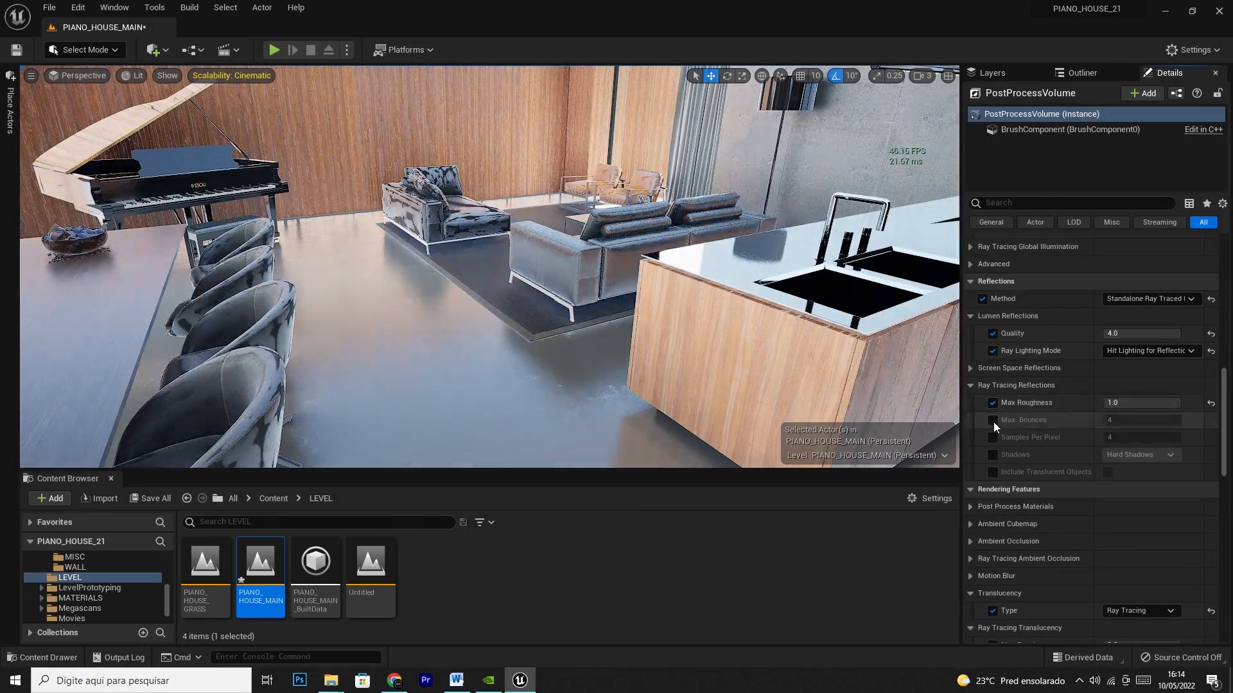
left_click(992, 421)
left_click(992, 438)
left_click(992, 455)
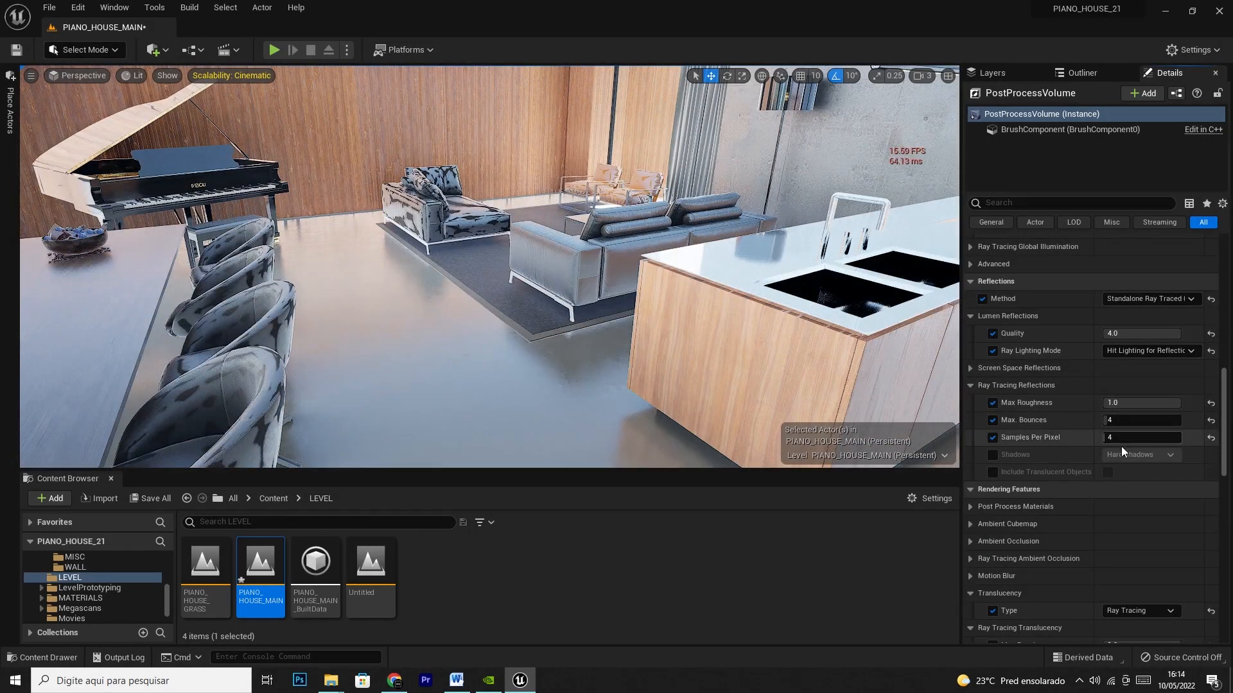
left_click(993, 472)
left_click(1107, 472)
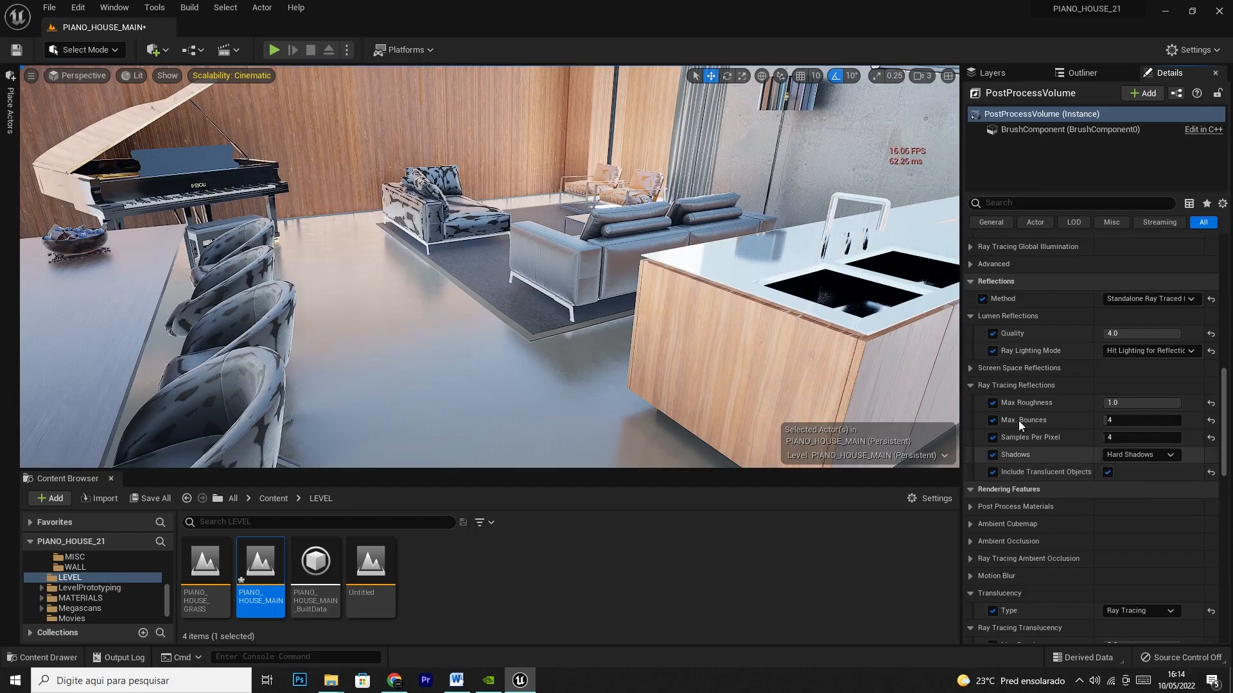
Step: Disable all Ray Tracing Reflections overrides, keep Hit Lighting for Reflections, and set the Reflections method back to Lumen
left_click(993, 404)
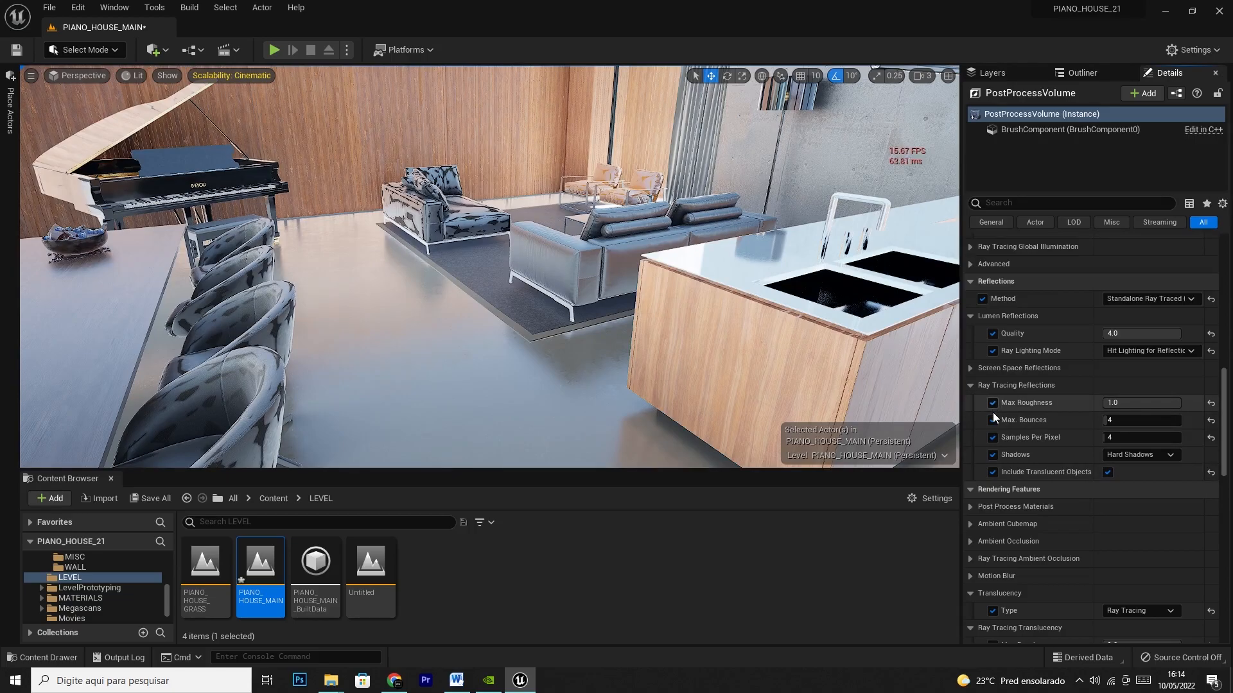
left_click(993, 420)
left_click(992, 438)
left_click(992, 455)
left_click(993, 472)
left_click(1108, 473)
left_click(1131, 351)
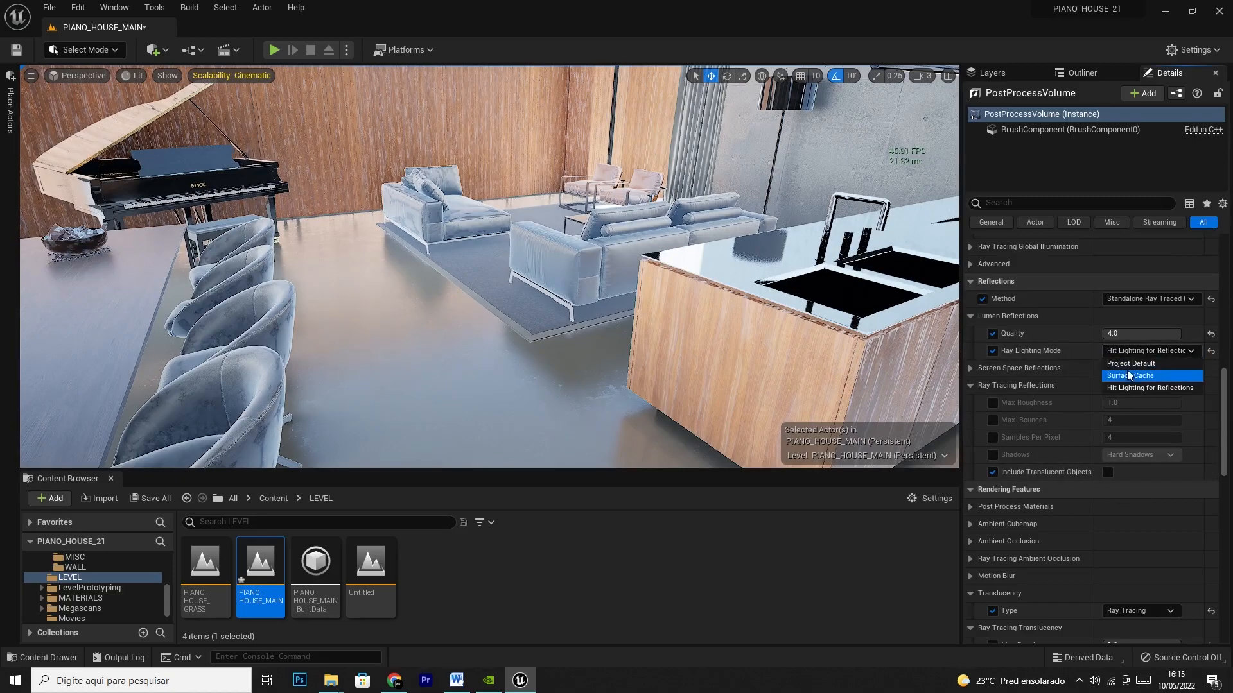
left_click(993, 473)
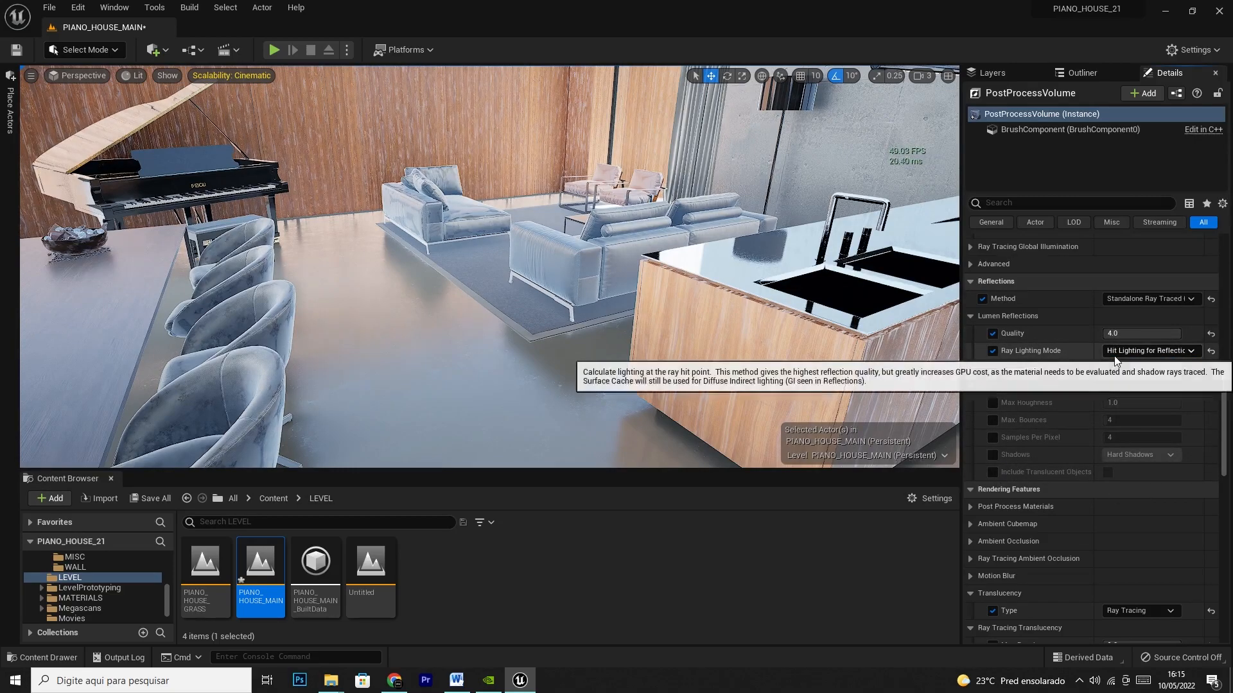
left_click(1147, 299)
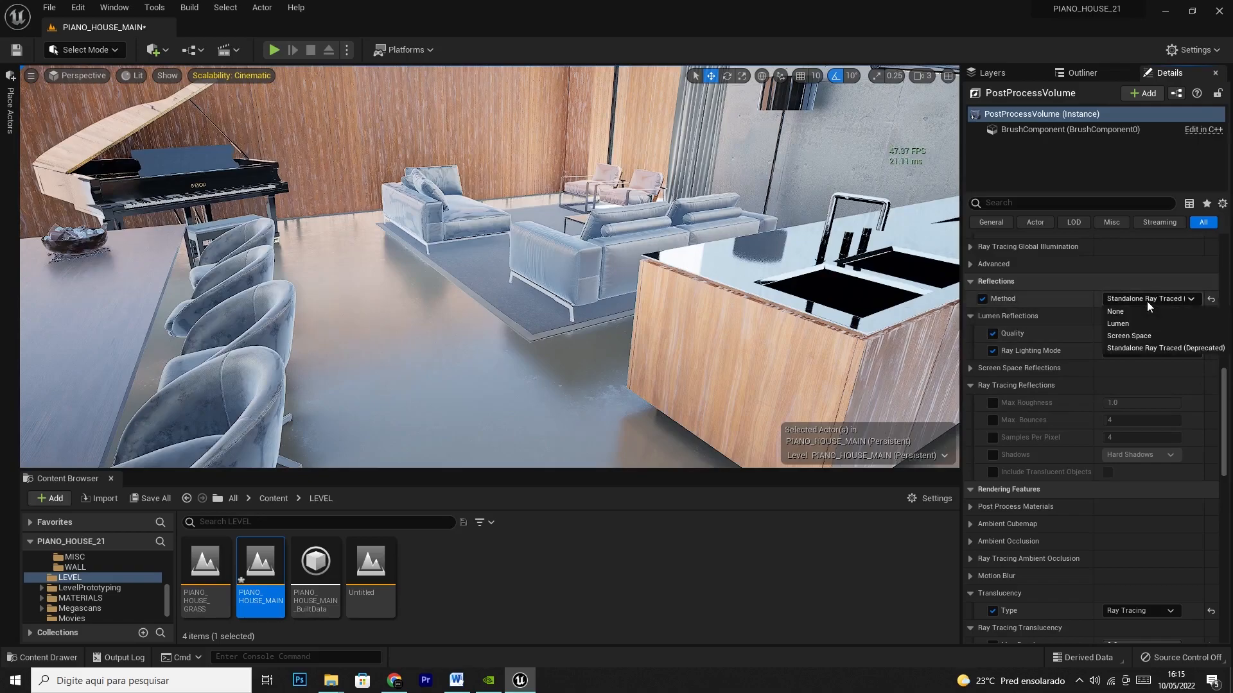
left_click(1120, 330)
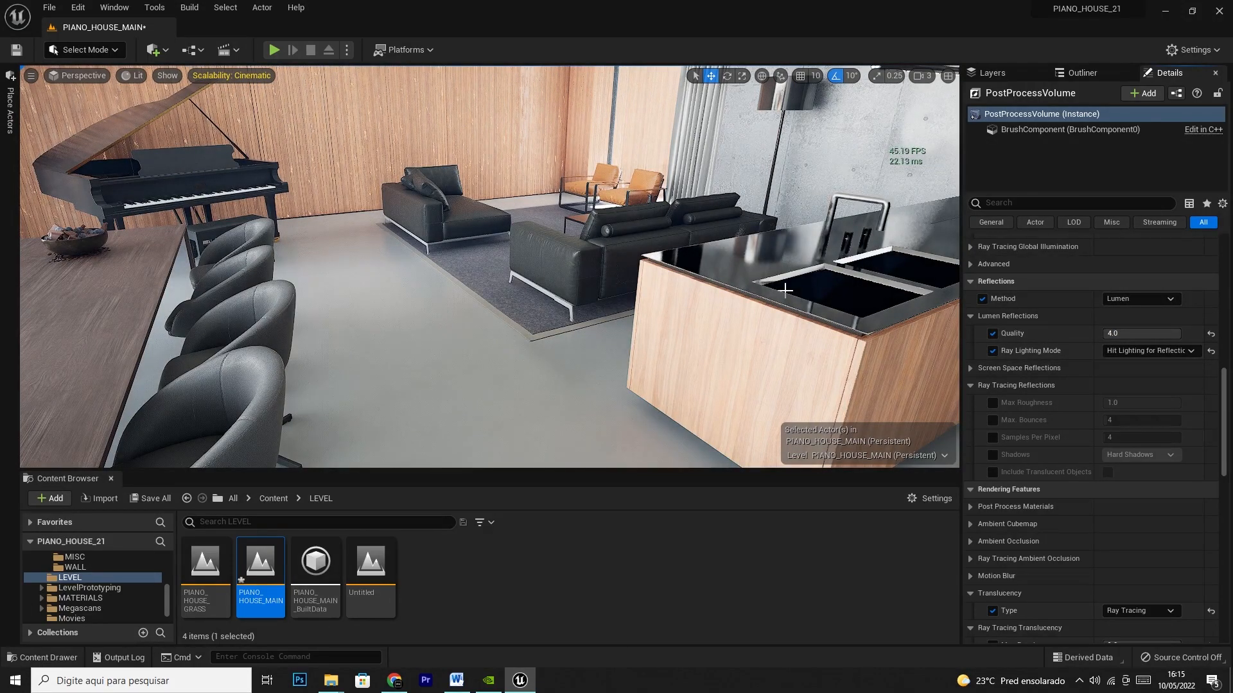
Step: Try playing the level in the viewport from beside the courtyard window, and end the play session
right_click_drag(759, 276, 617, 99)
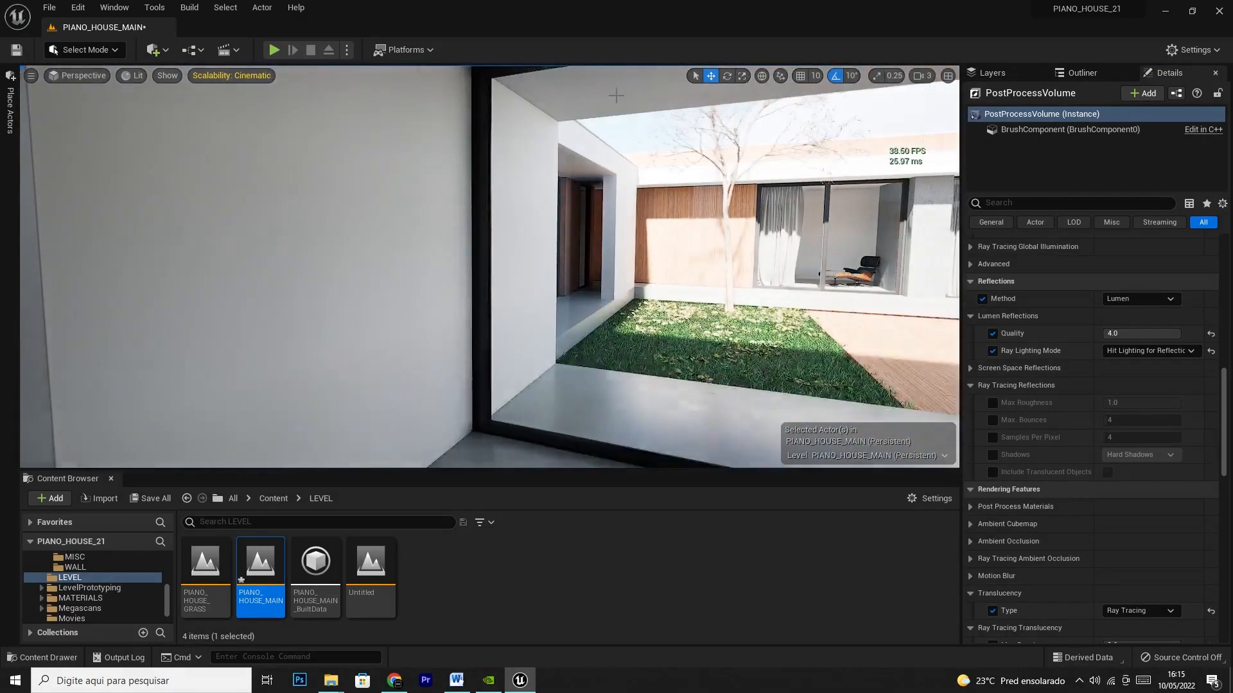
left_click(274, 50)
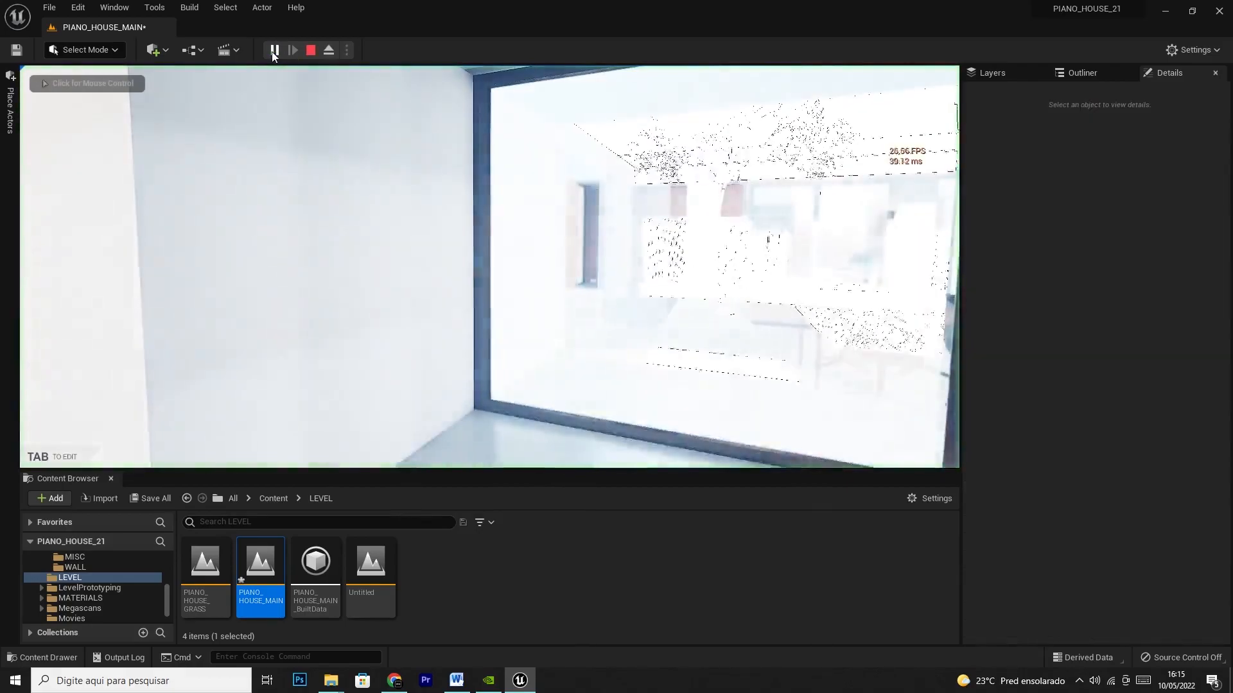
left_click(542, 221)
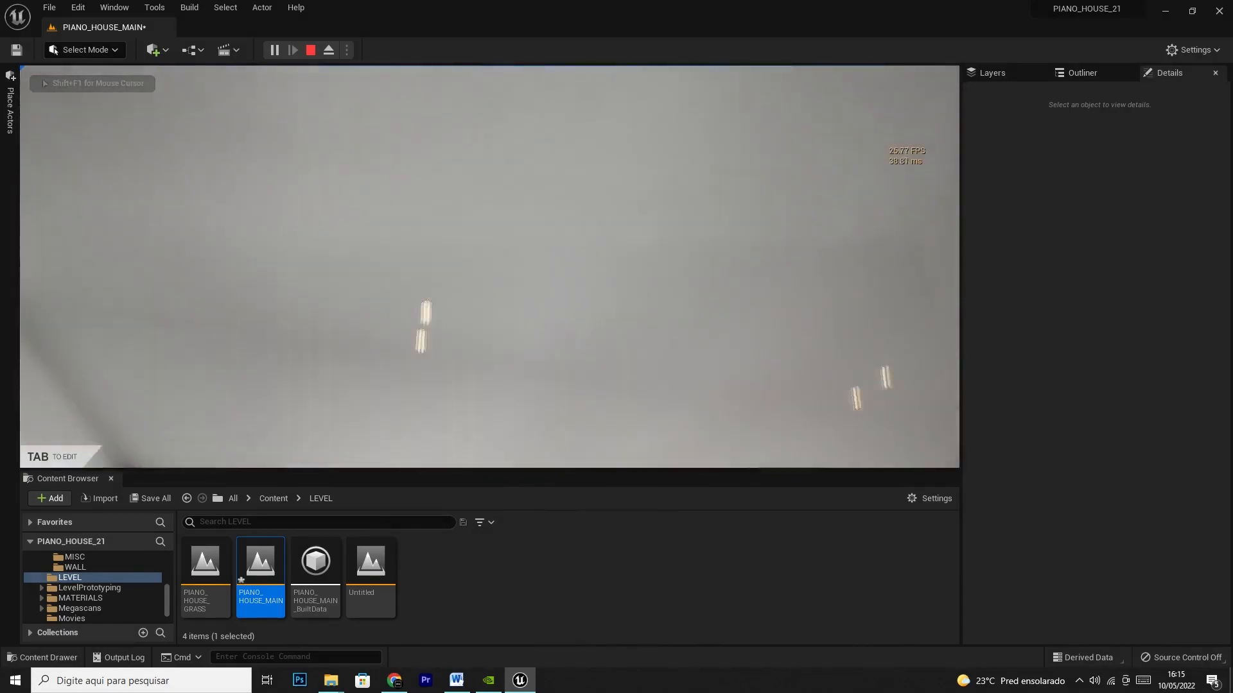
key("Escape")
Step: Frame the house's front facade with the palms from outside and switch the viewport to Immersive Mode
right_click_drag(531, 135, 475, 167)
right_click_drag(489, 267, 373, 266)
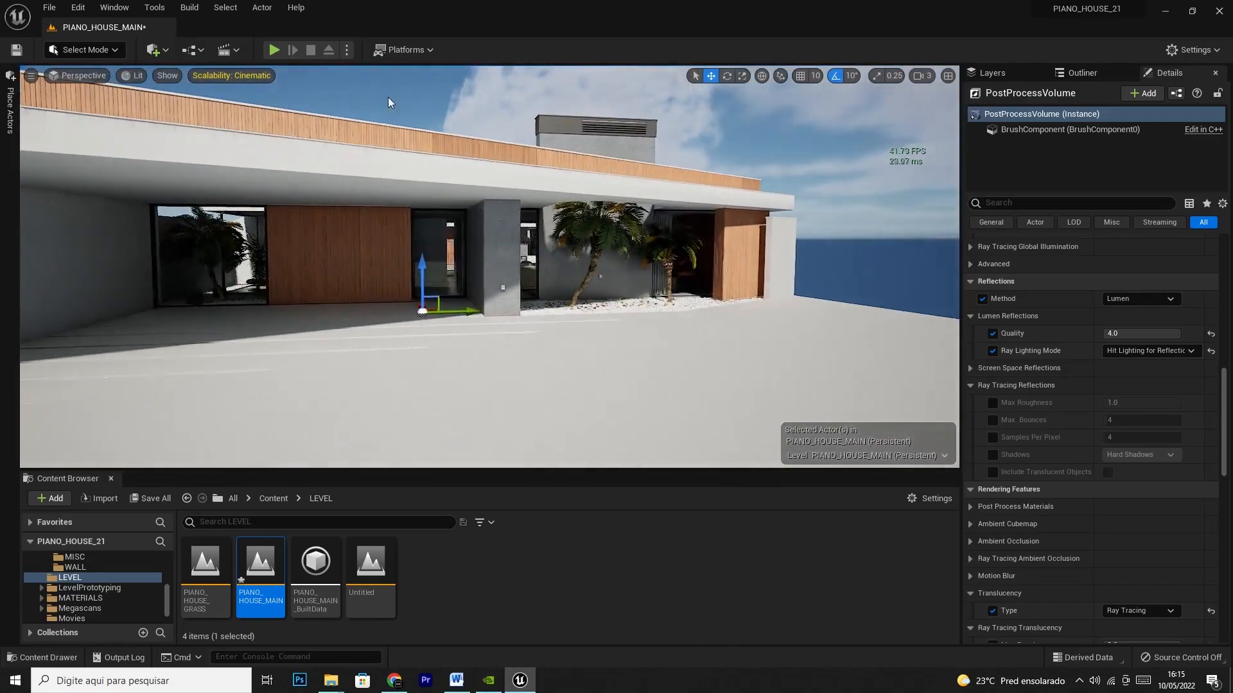
left_click(31, 75)
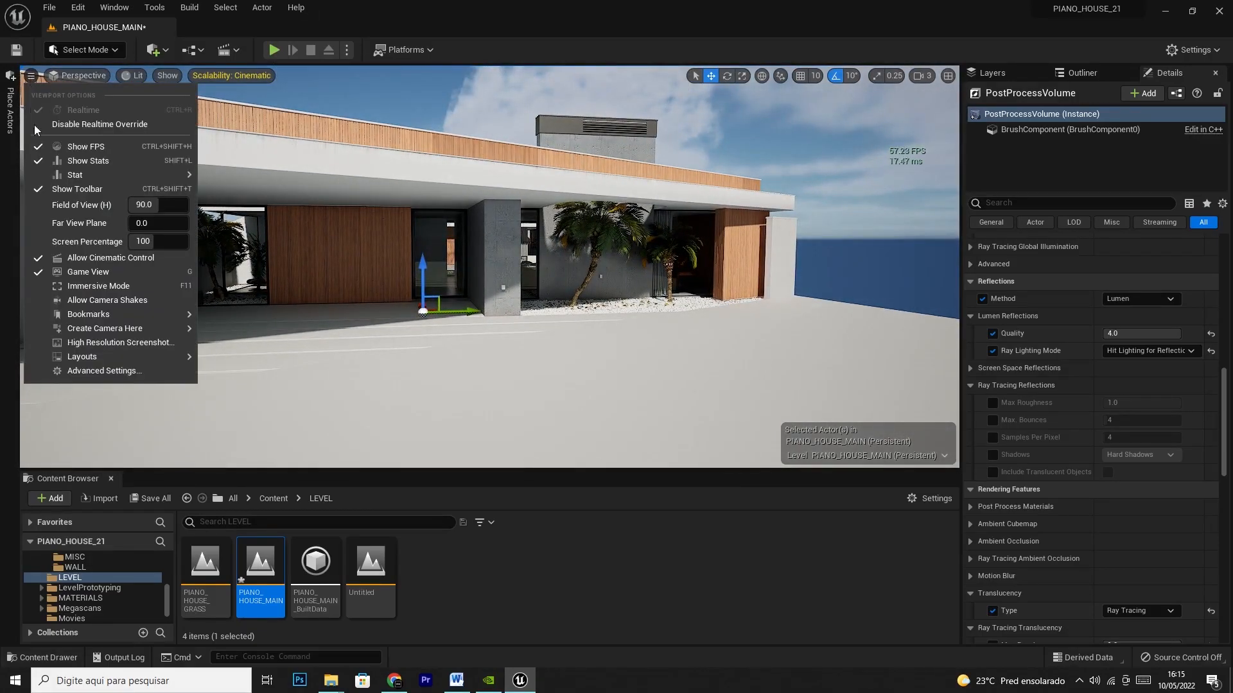
left_click(83, 286)
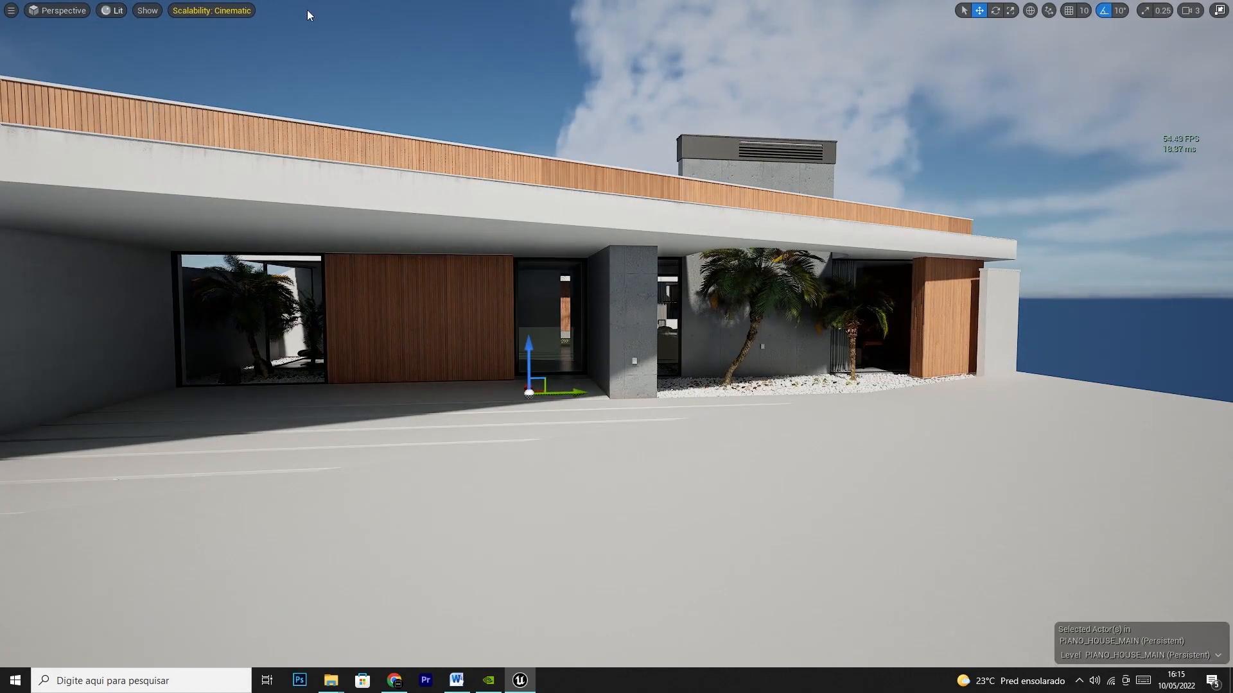
Step: Deselect the selected actor and start playing the level in the immersive viewport with mouse control captured
left_click(11, 9)
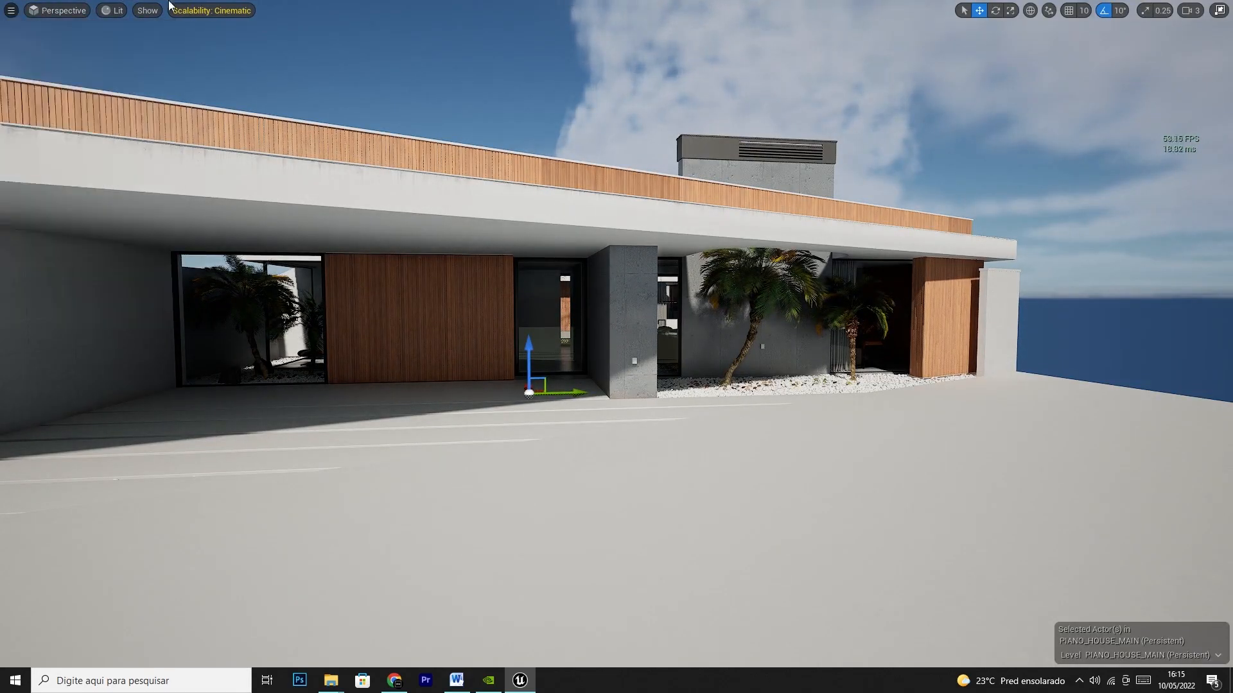
left_click(654, 75)
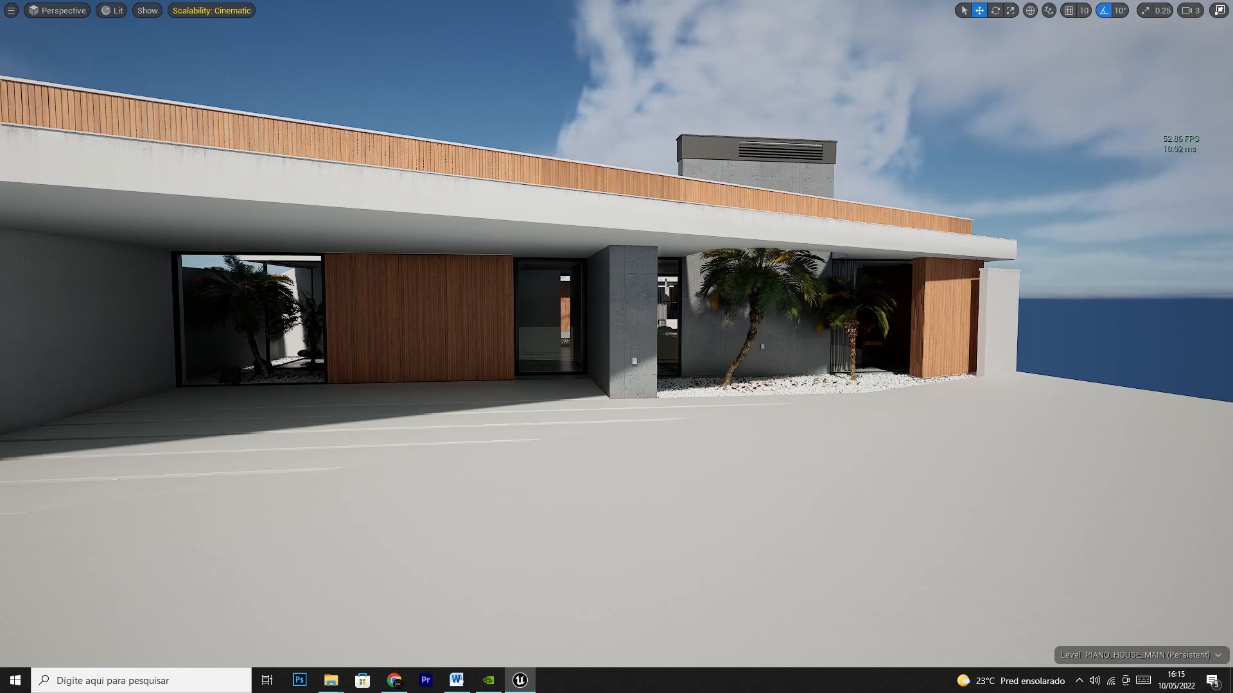
key("alt+p")
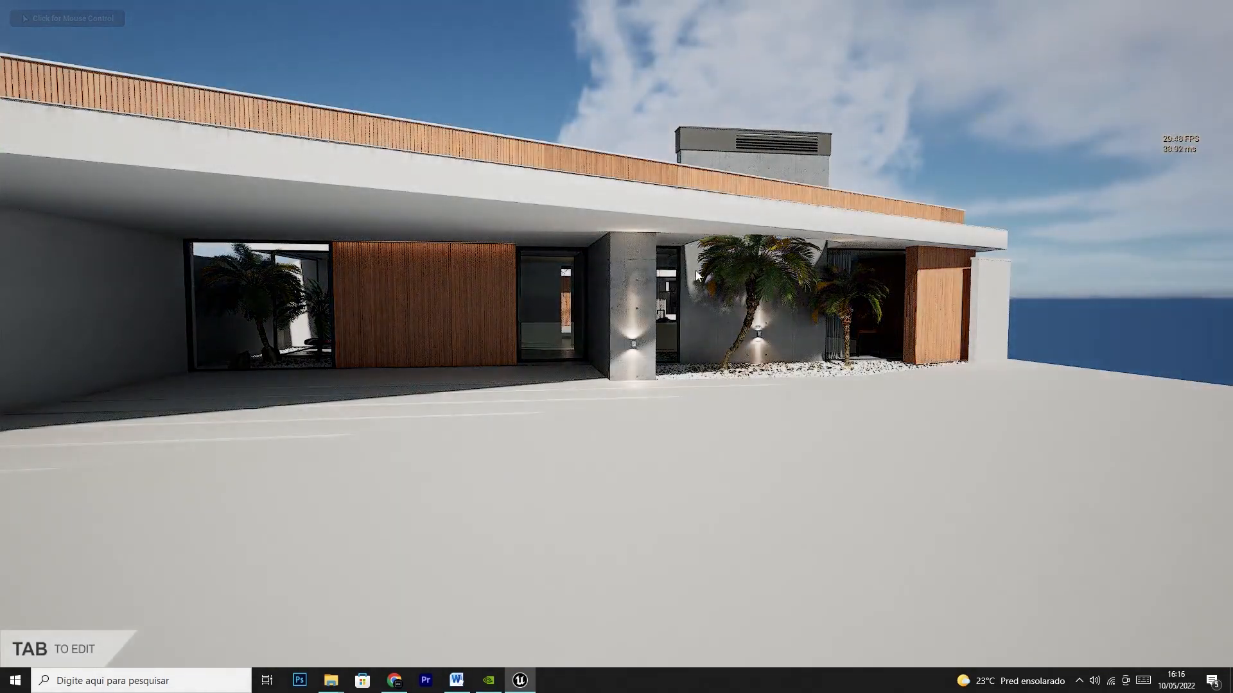
left_click(680, 392)
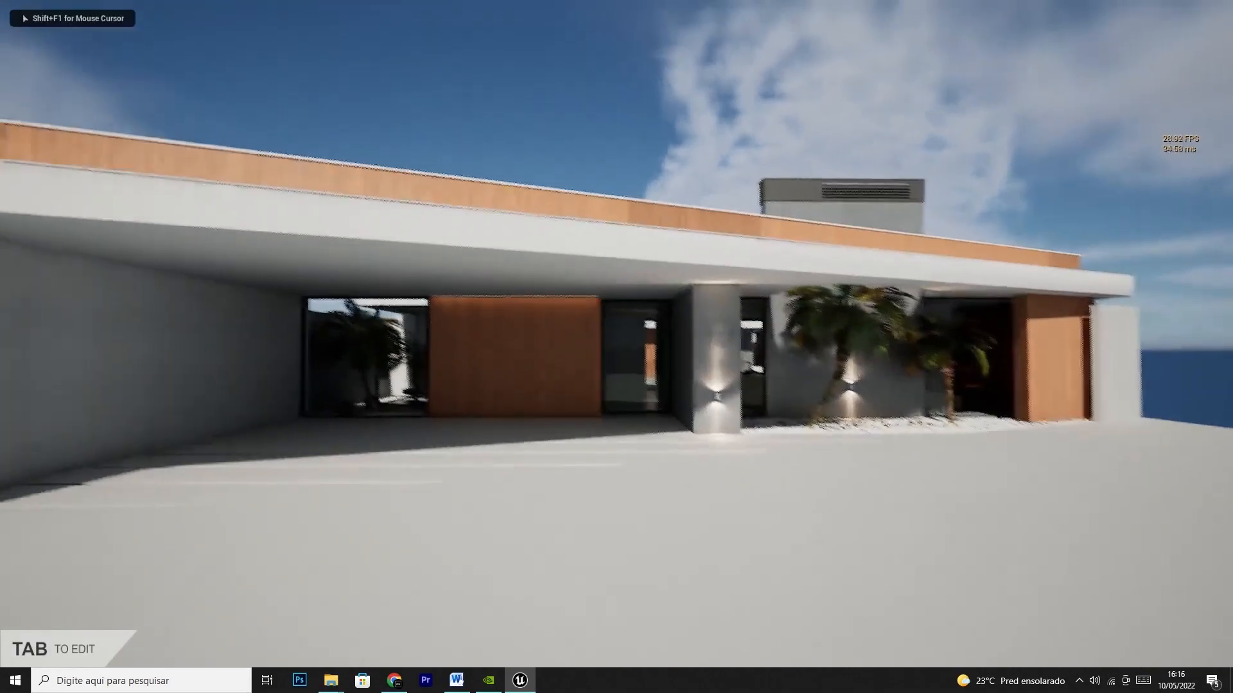
Step: Walk toward and away from the house's front facade to examine the wood cladding, windows and lit concrete pillar
key("w")
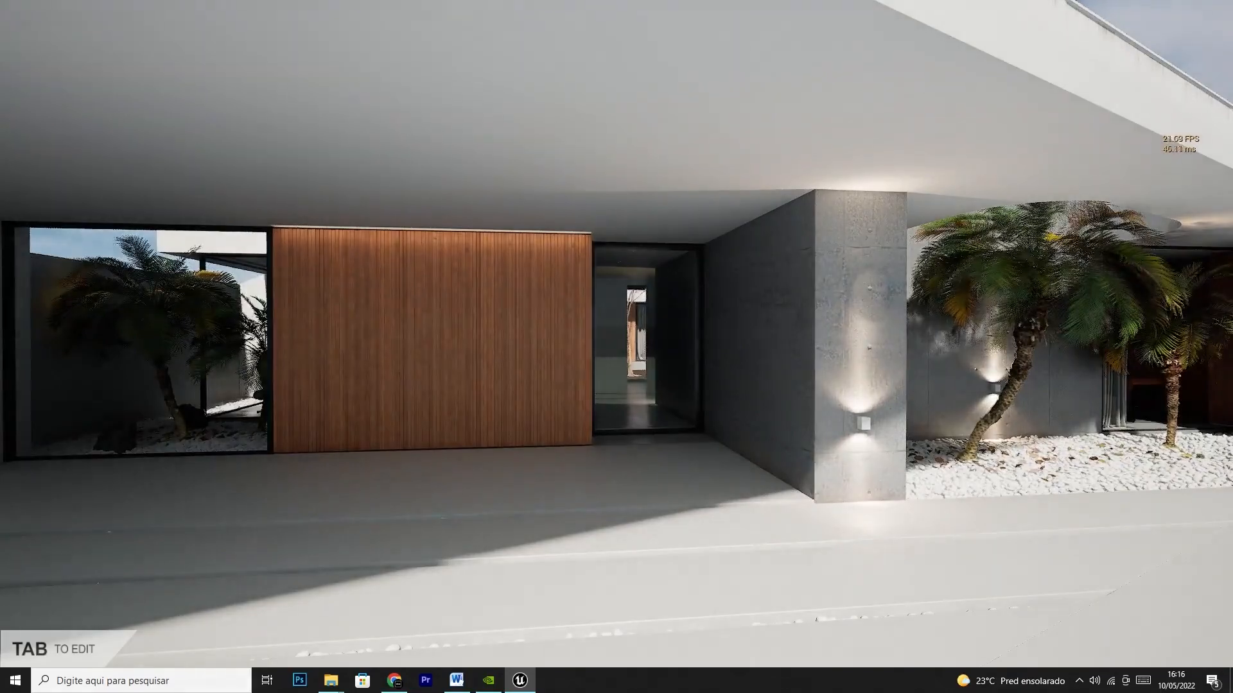
key("s")
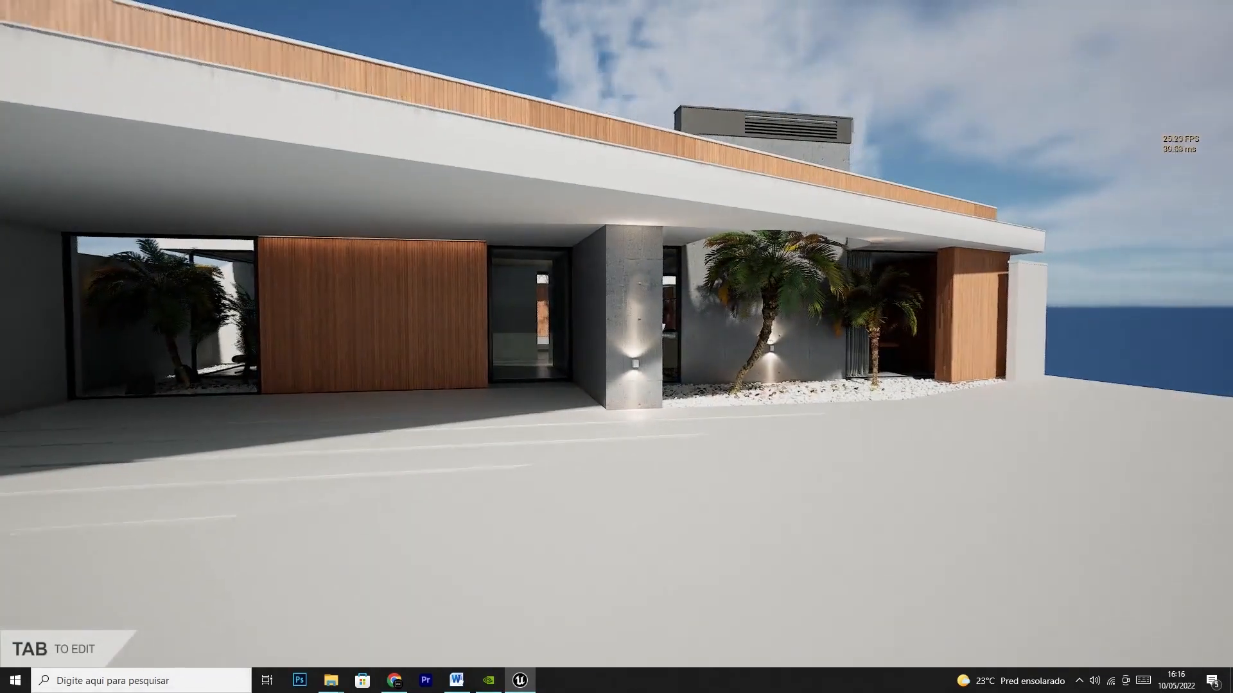
key("s")
key("s")
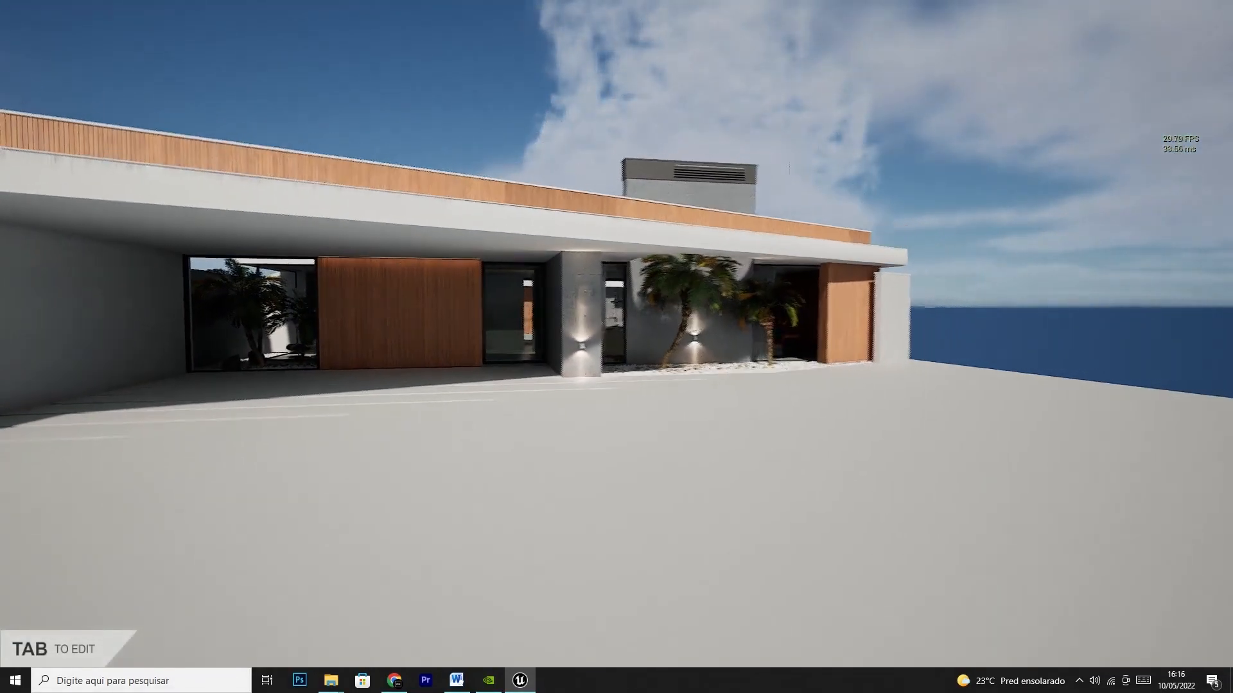
key("w")
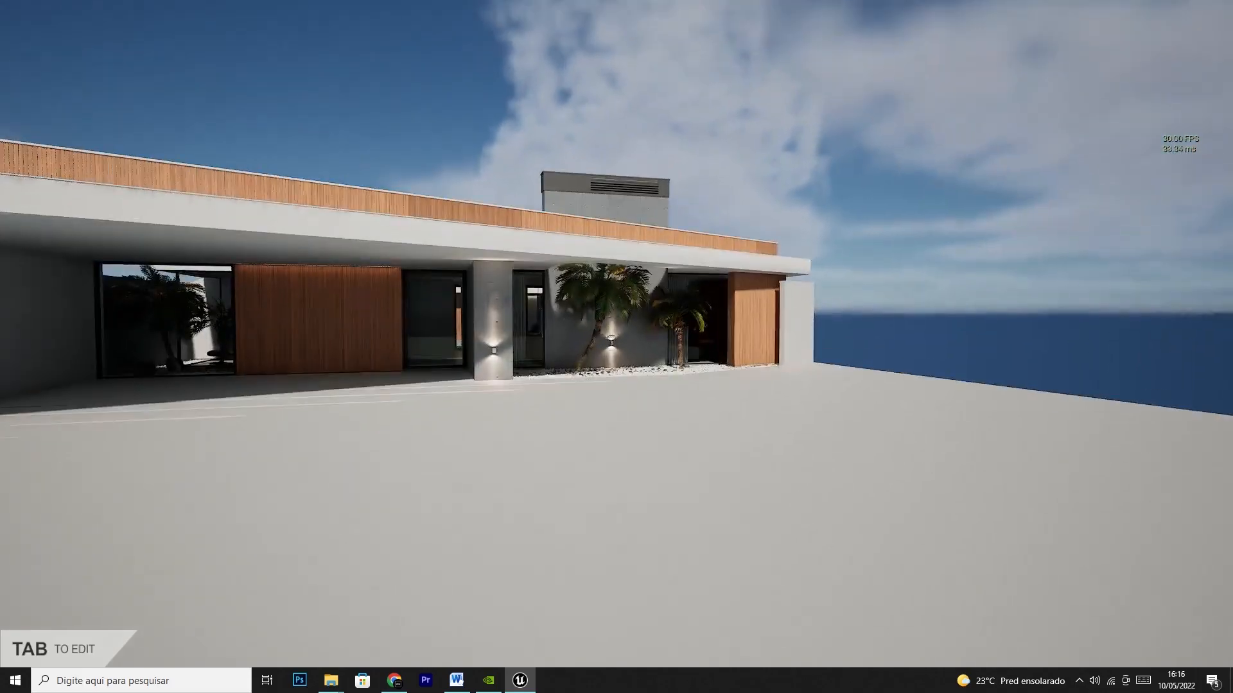
key("w")
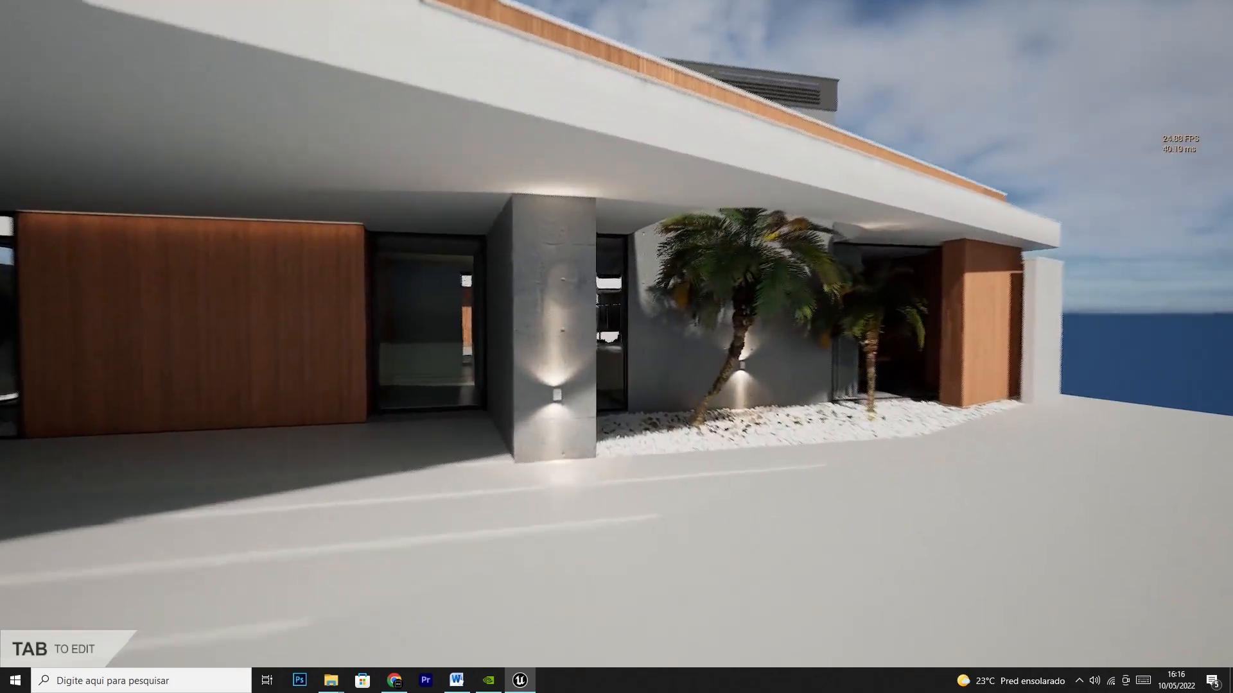
Step: Examine the palm trees, white pebble bed and curtained windows beside the concrete pillar up close
key("d")
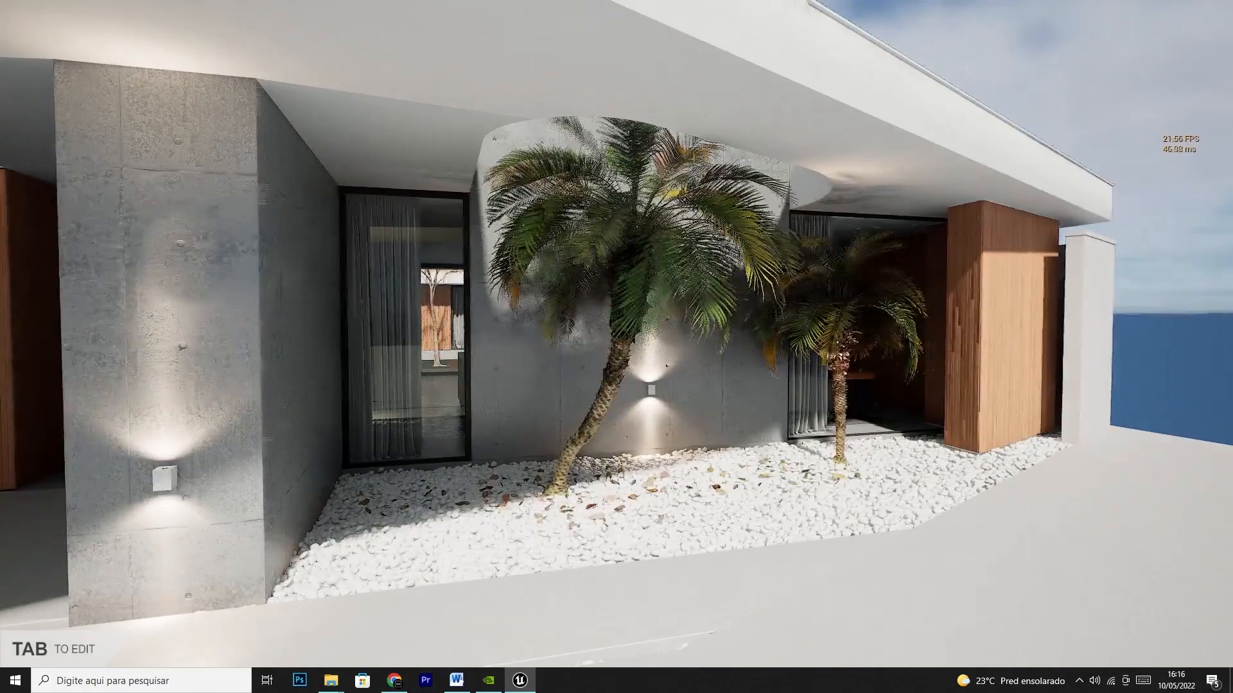
key("w")
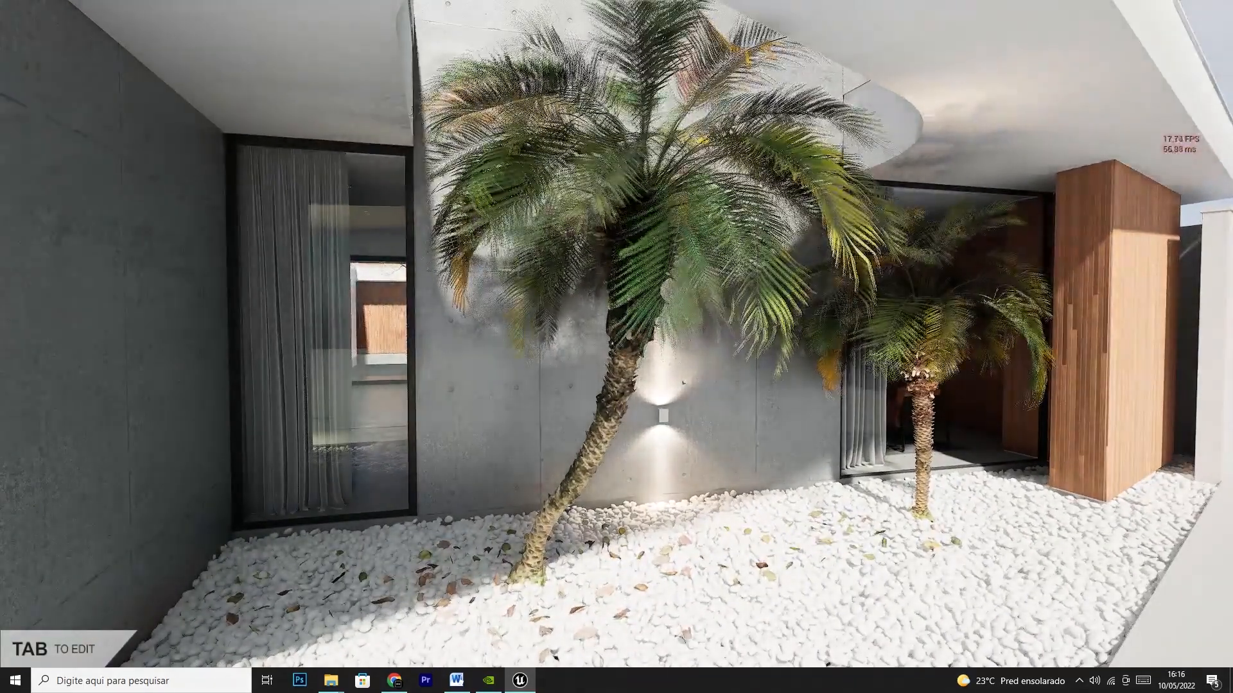
key("a")
key("a")
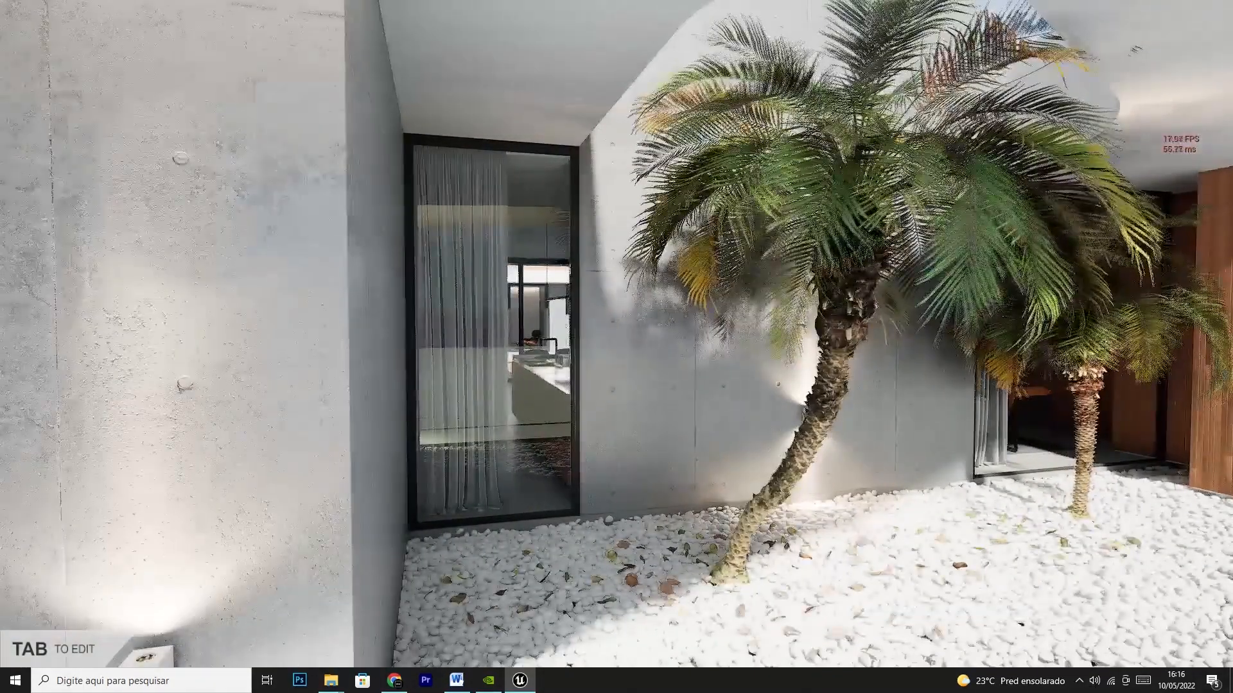
Step: Walk to the glass entrance door beside the slatted wood wall and go into the house
key("a")
key("w")
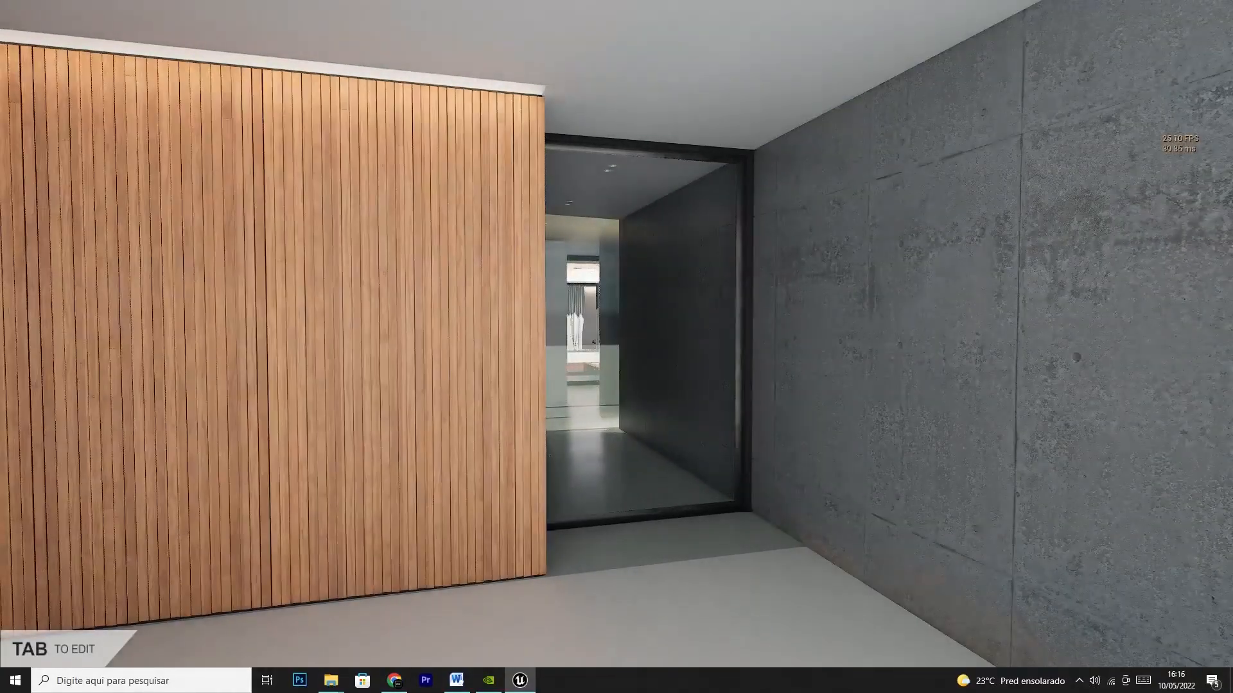
key("w")
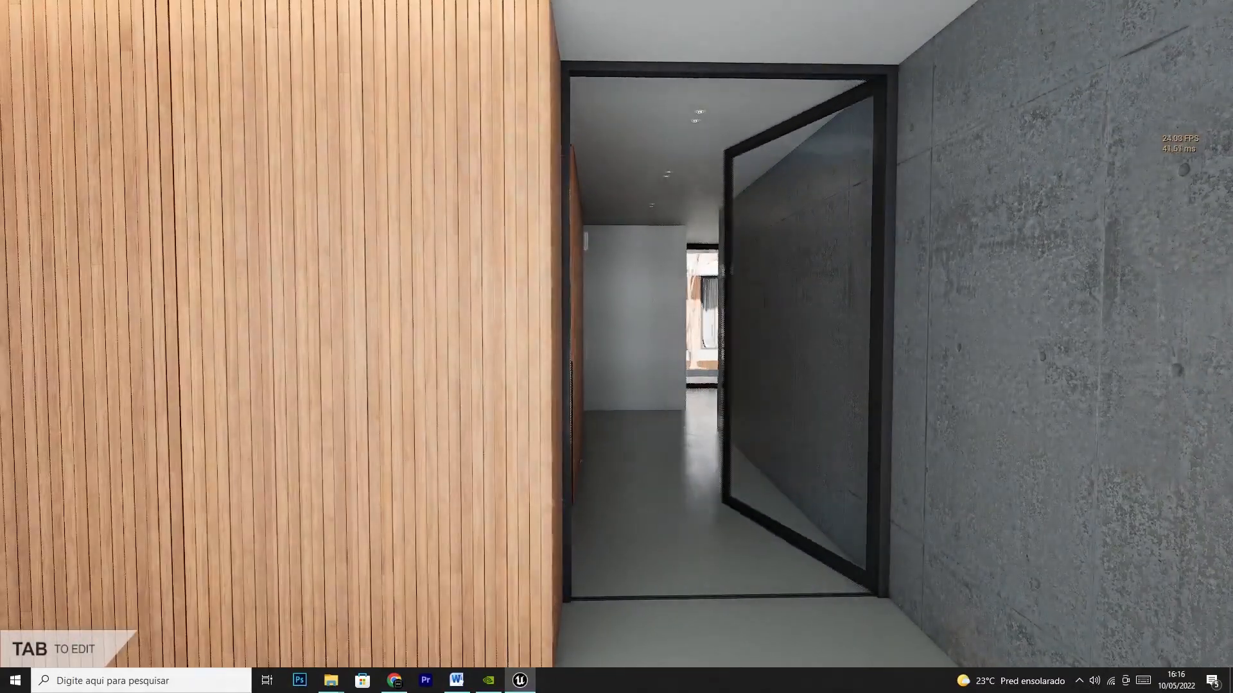
key("s")
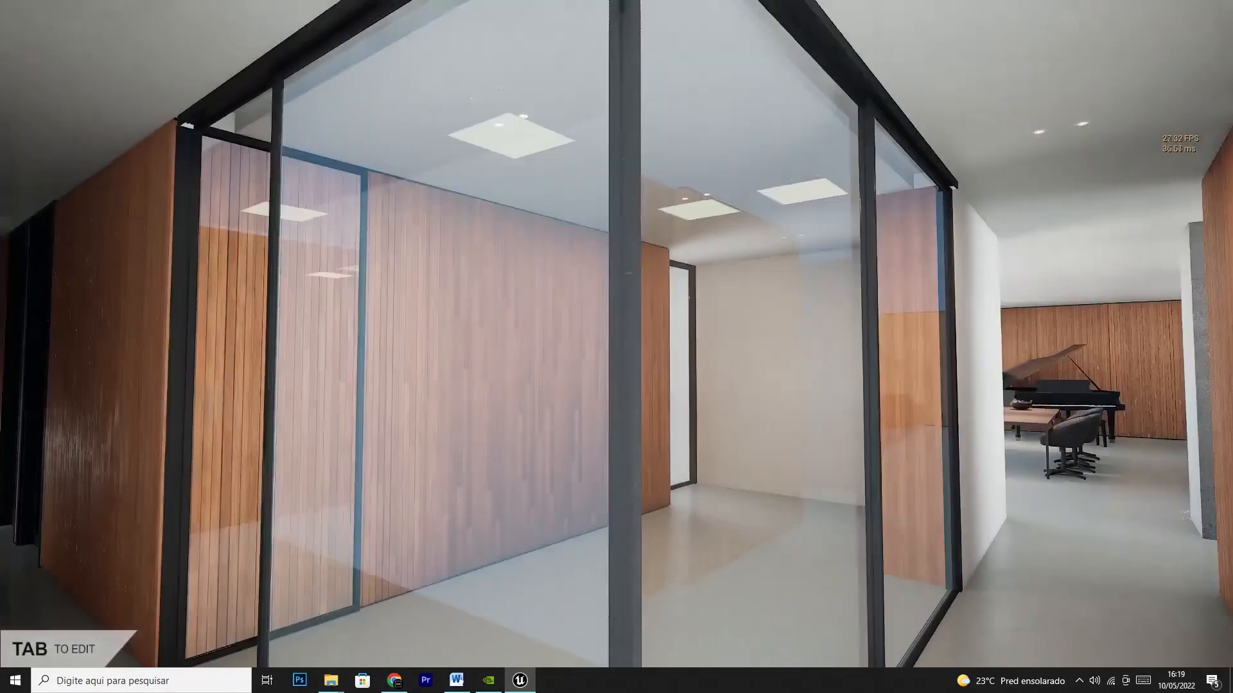
Step: Tour the interior past the glass-walled room and along the corridor to the piano, sofas and kitchen island
key("a")
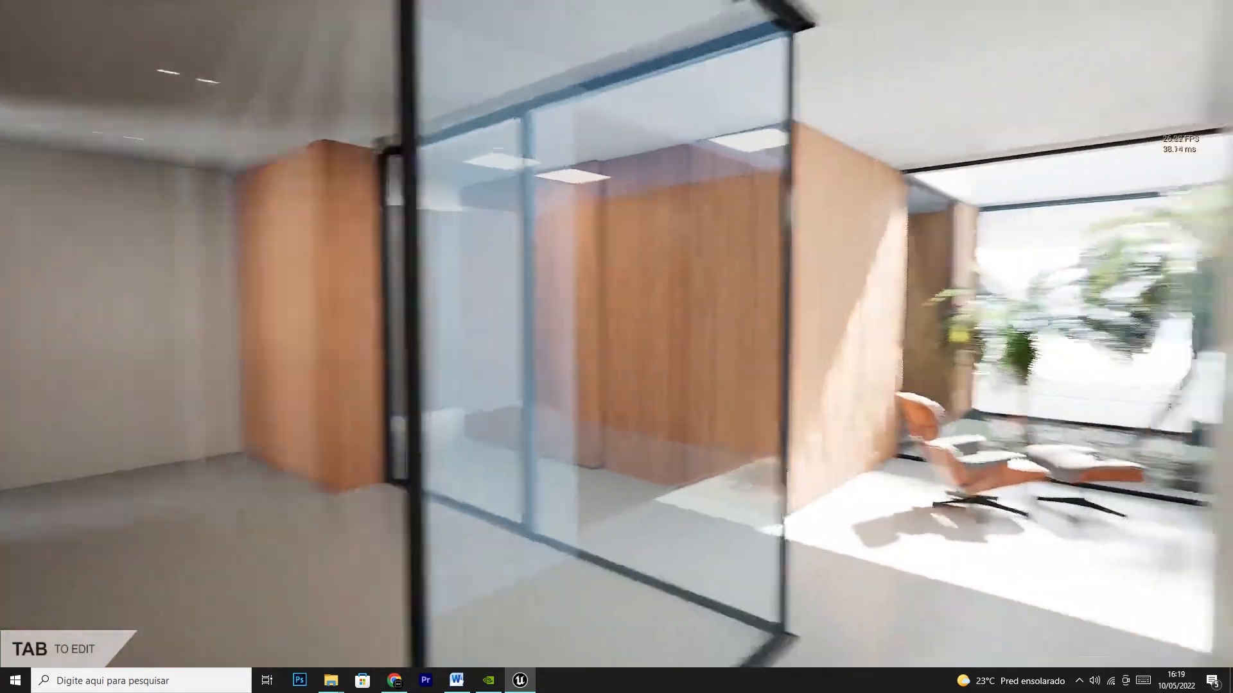
key("d")
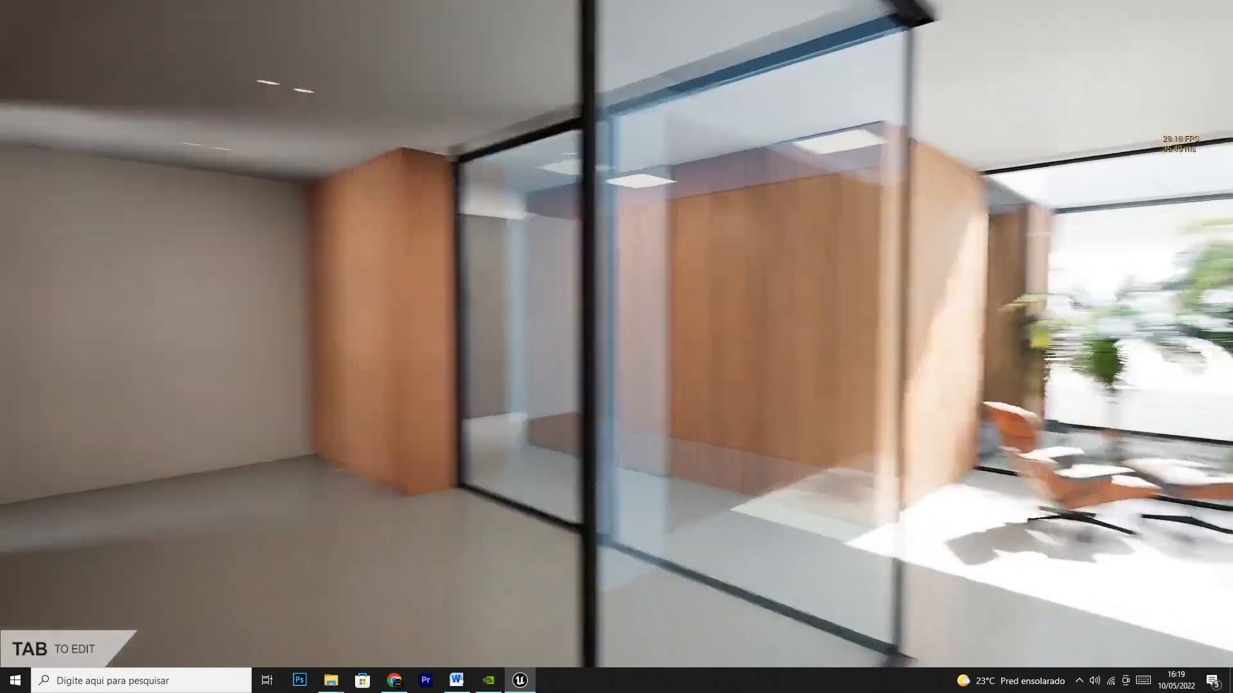
key("w")
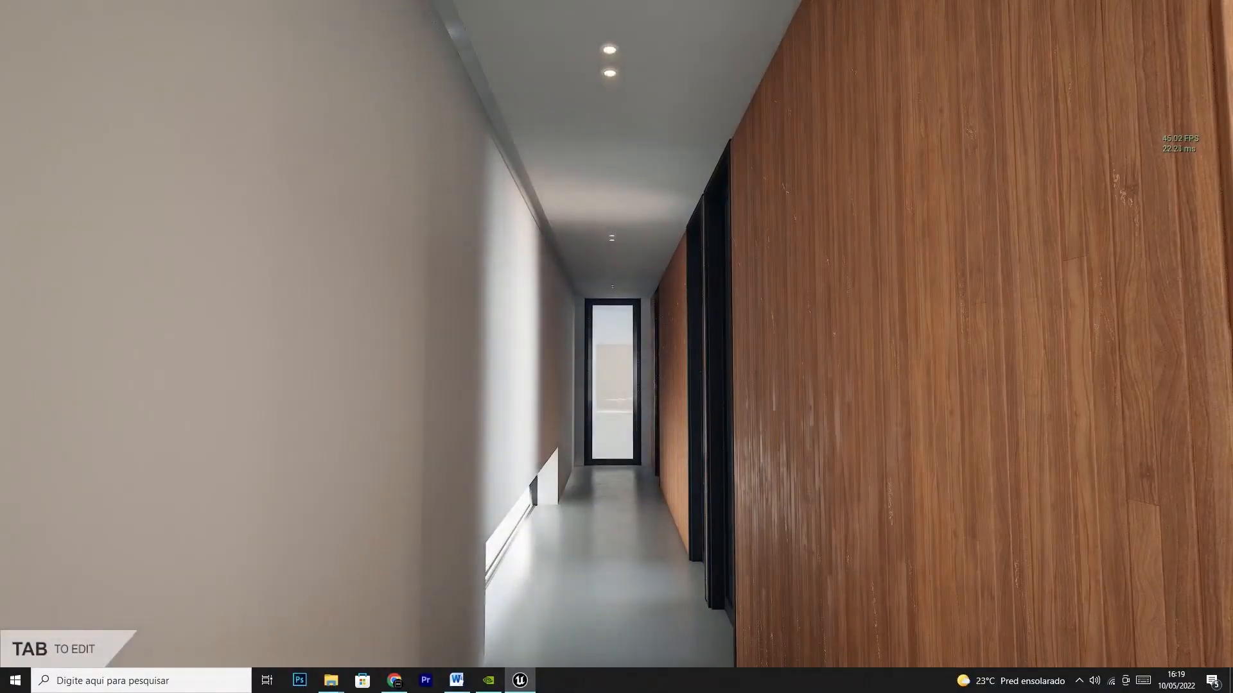
key("w")
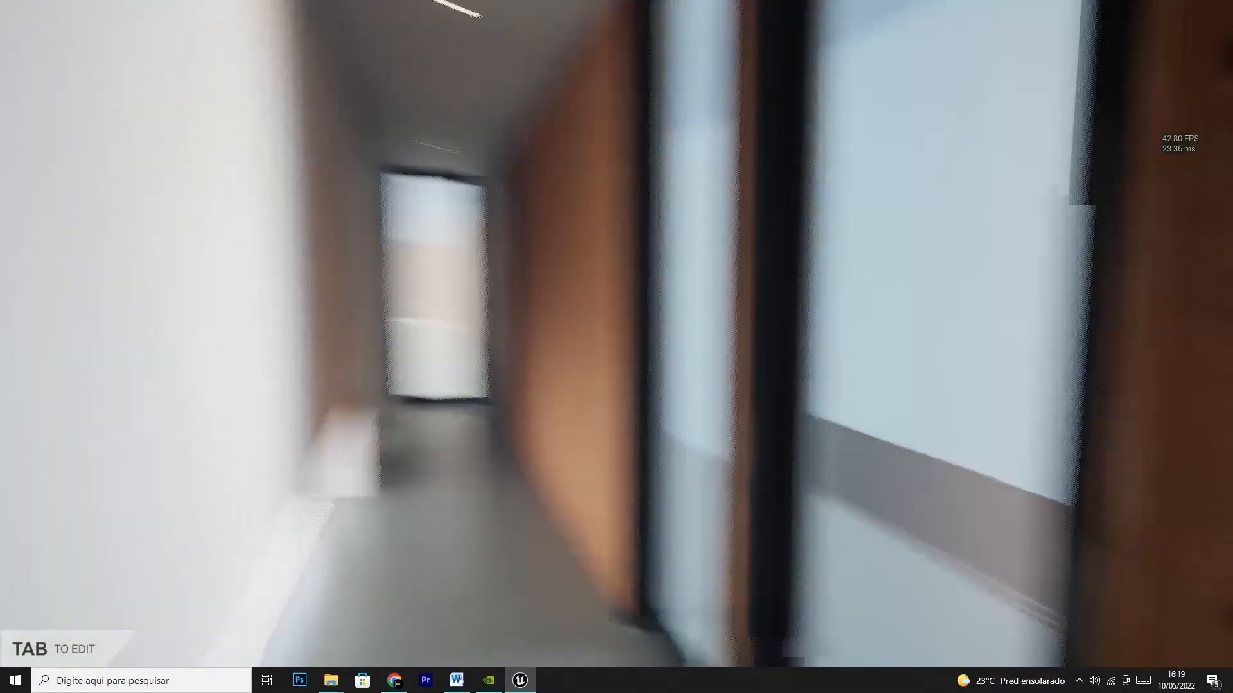
key("w")
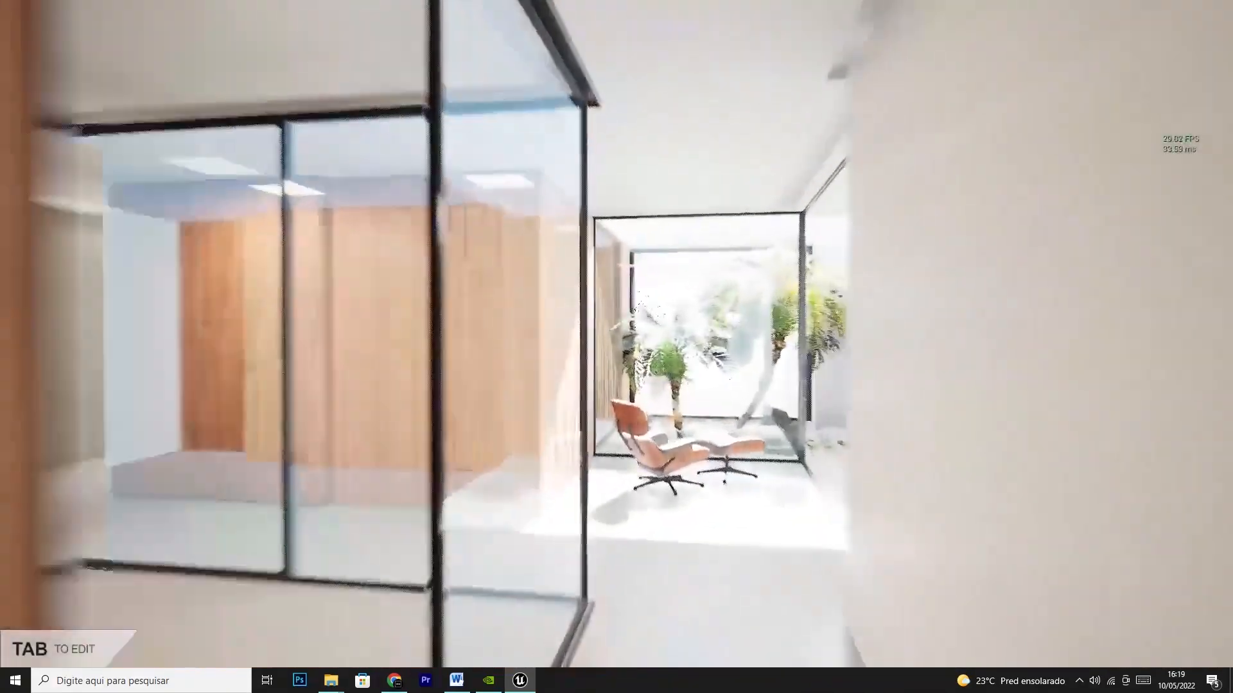
key("w")
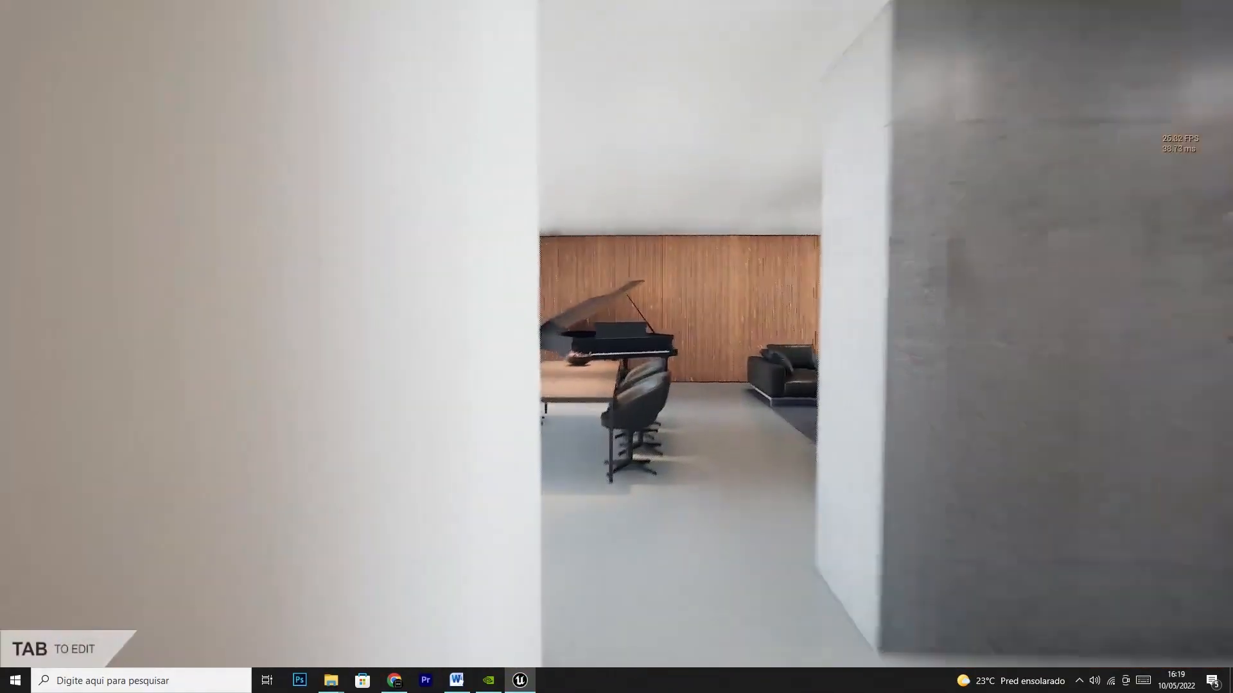
key("w")
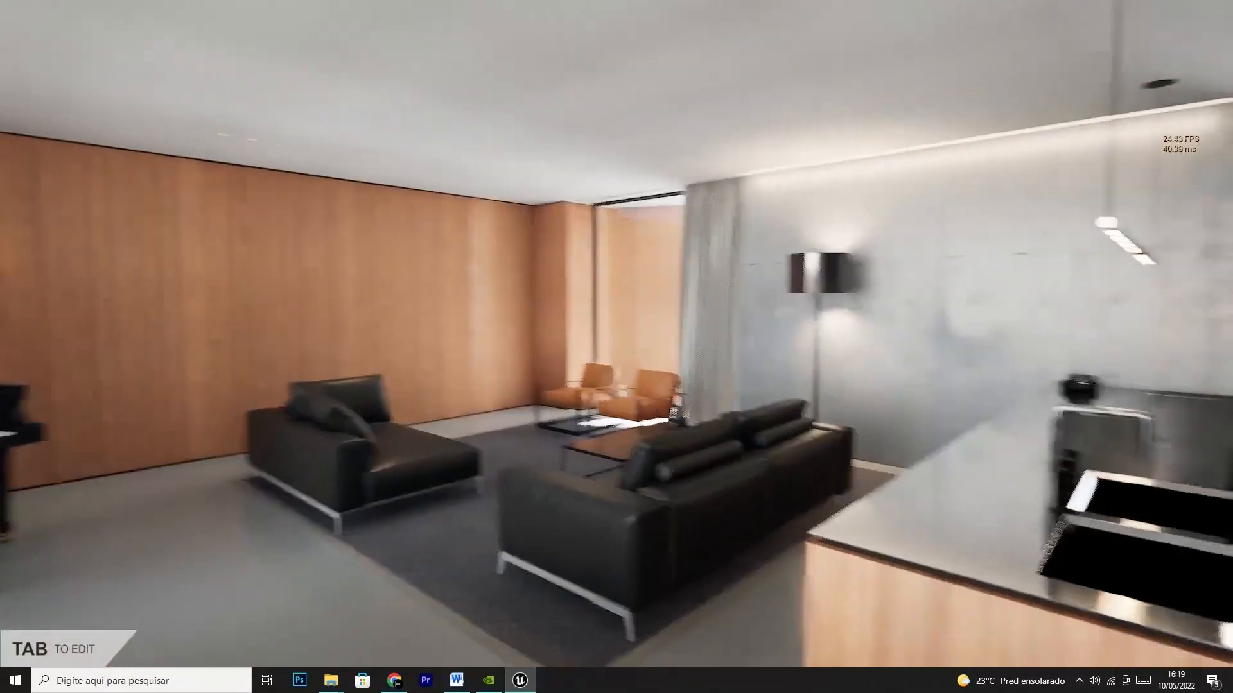
Step: Show the living room's edit options and switch its lights off and back on
key("Tab")
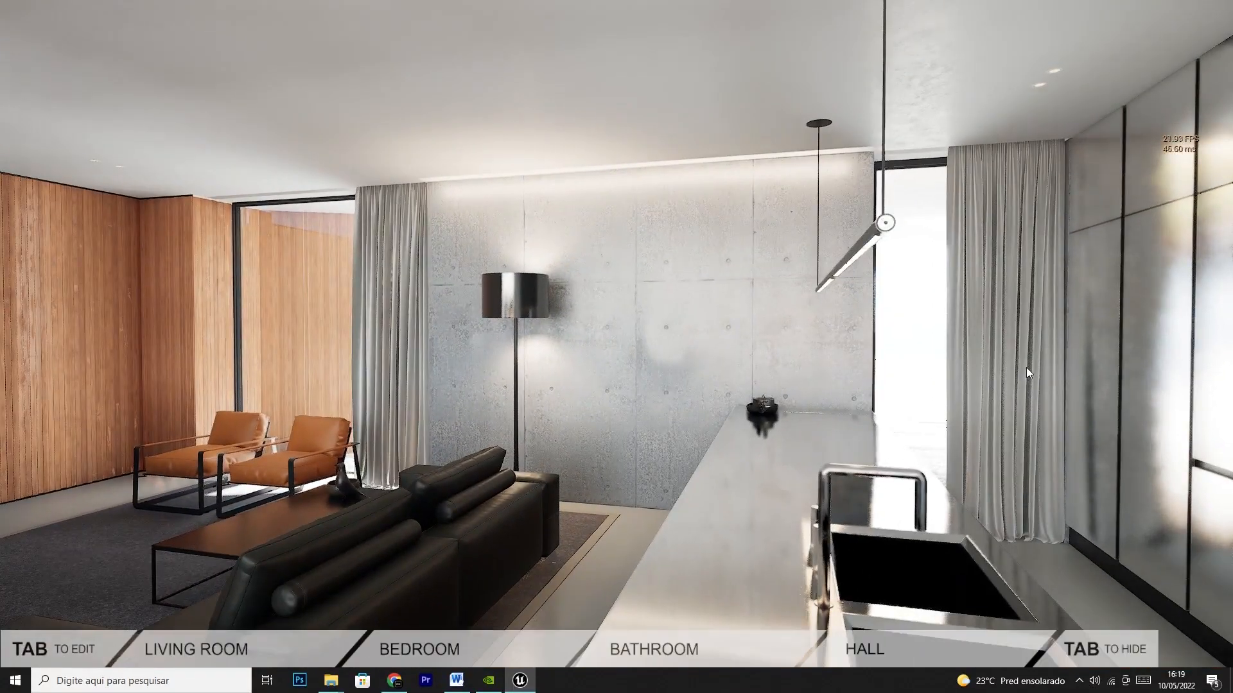
left_click(221, 646)
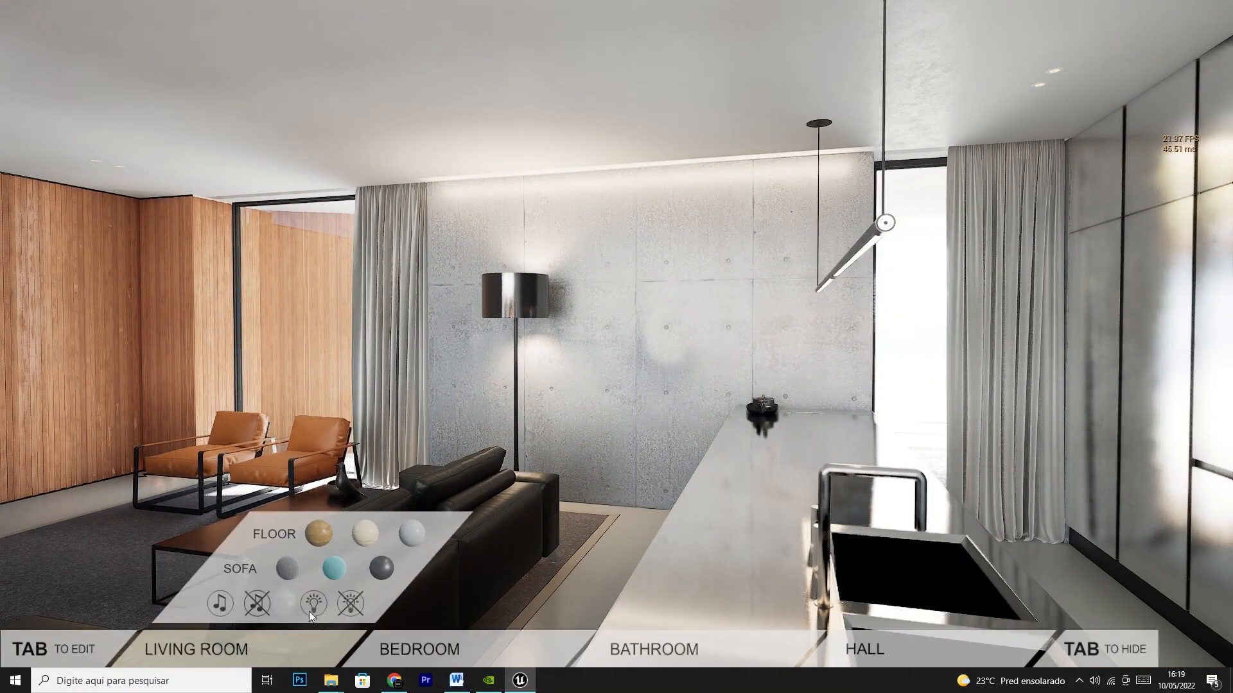
left_click(352, 601)
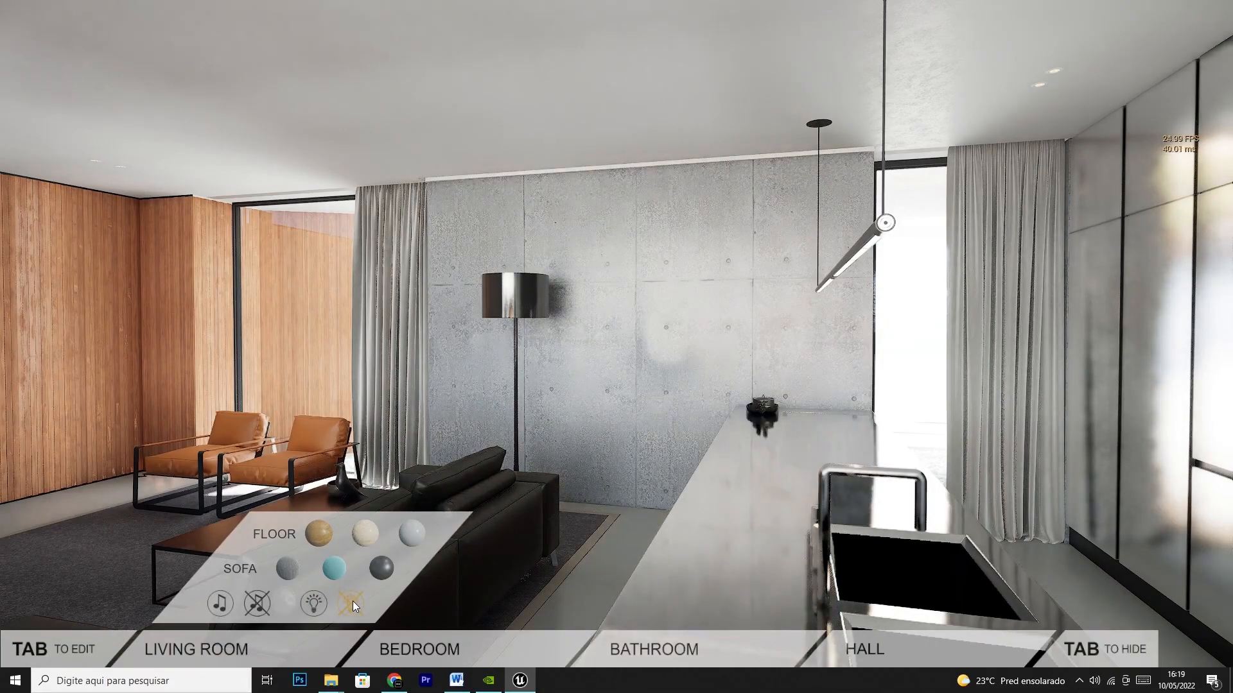
left_click(318, 606)
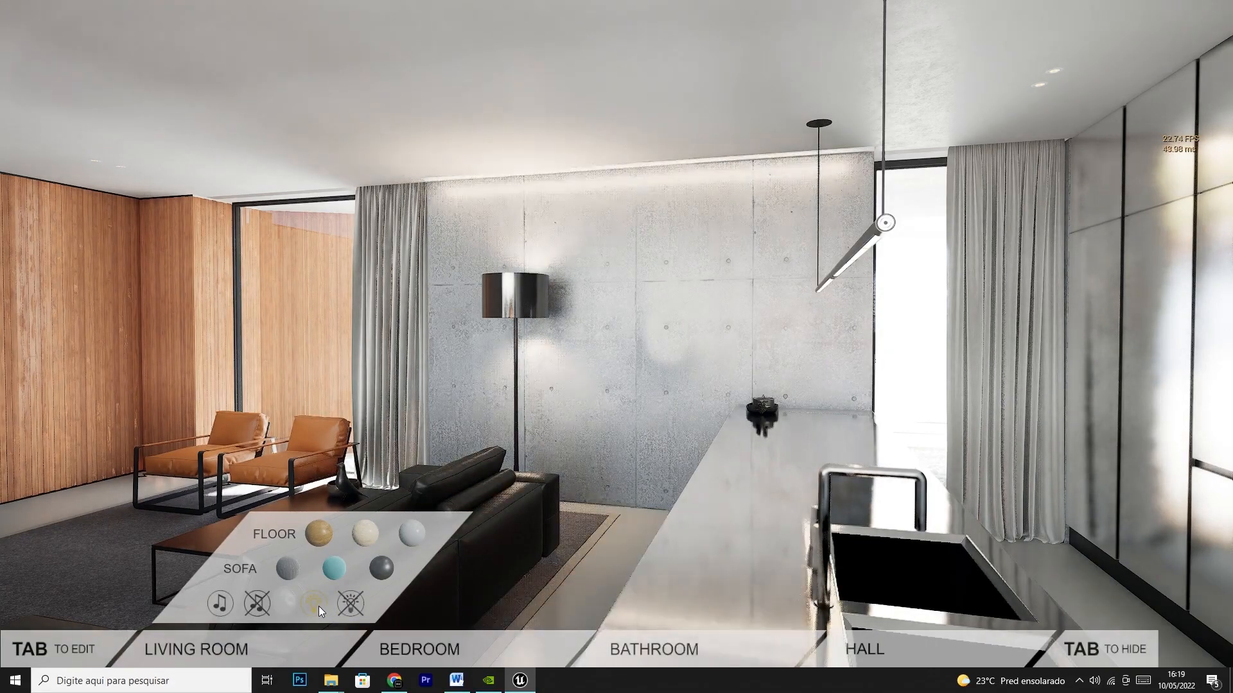
Step: Change the sofa to turquoise, and show and hide the bedroom and bathroom edit options
left_click(334, 572)
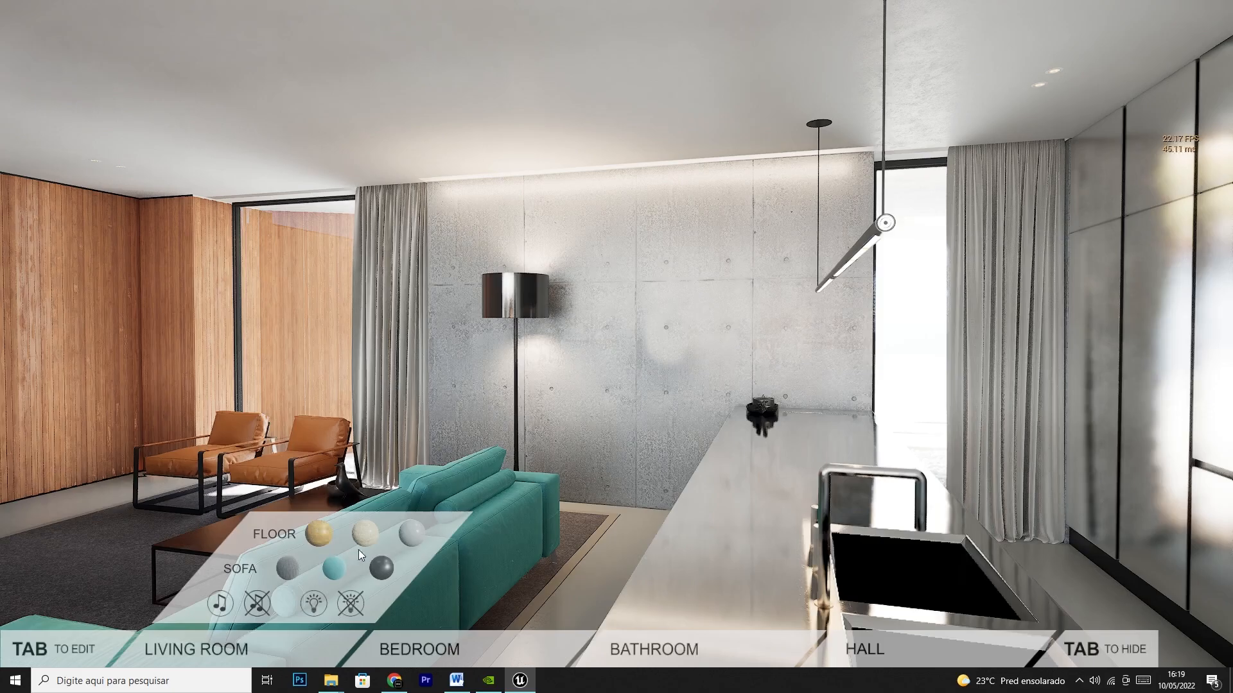
mouse_move(460, 641)
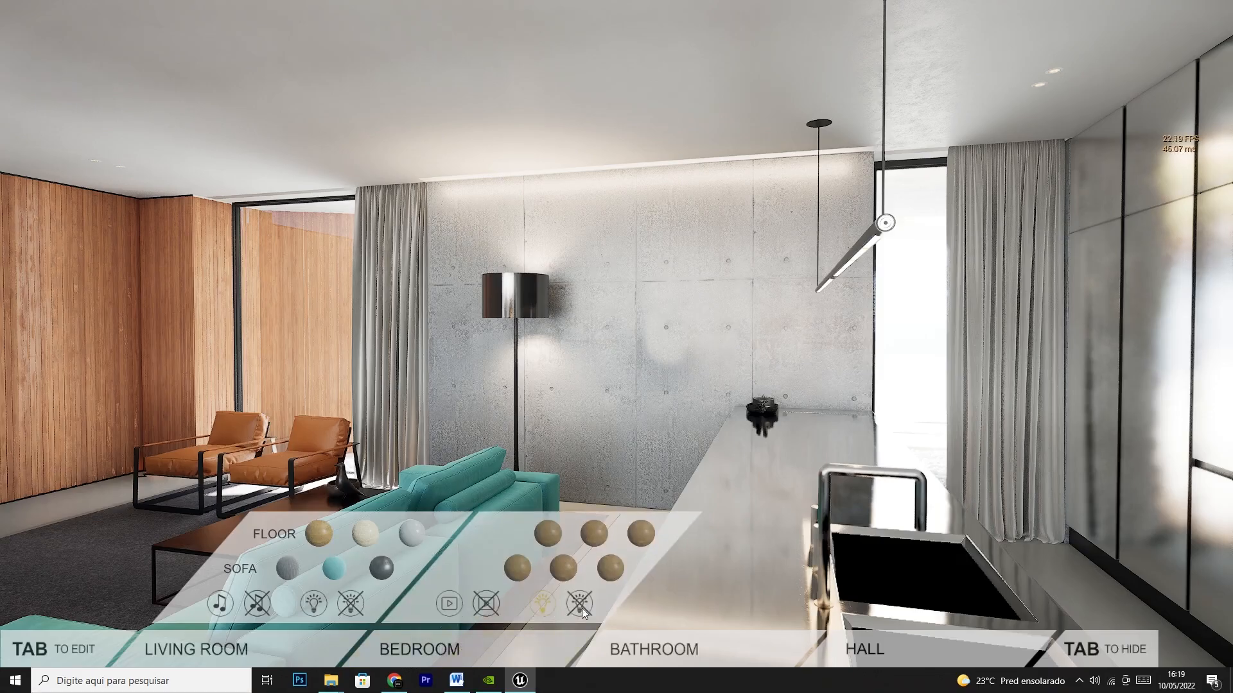
mouse_move(672, 648)
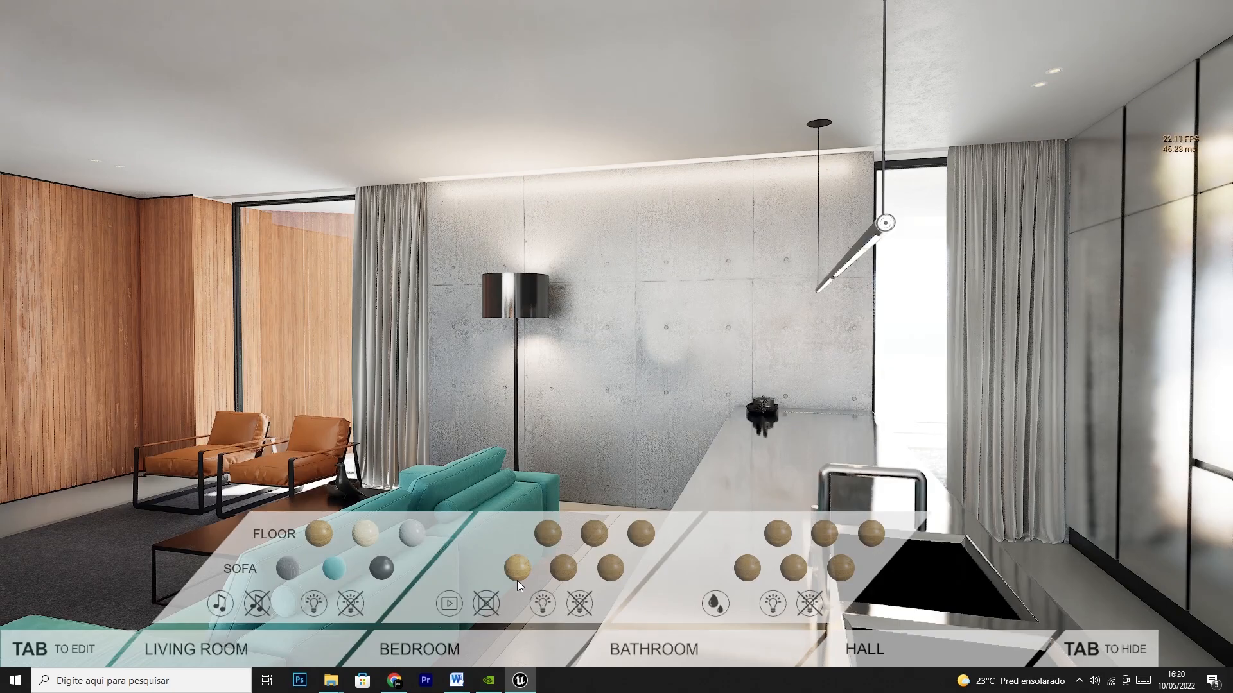
left_click(656, 648)
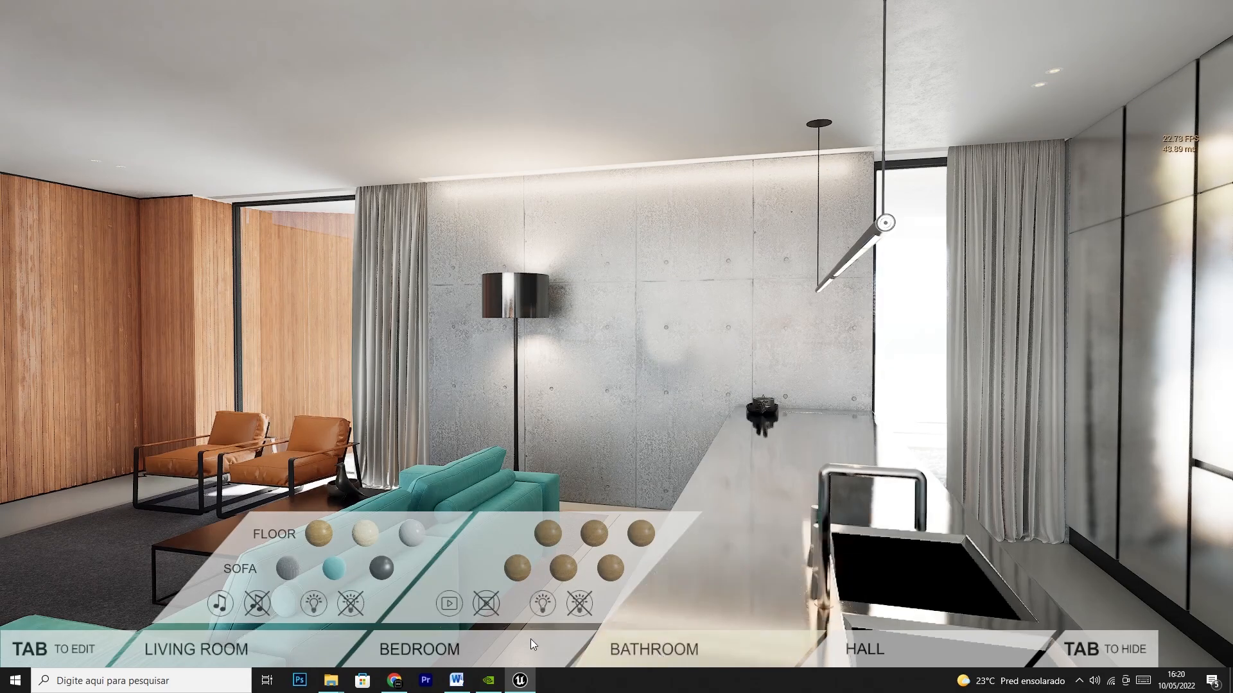
left_click(498, 640)
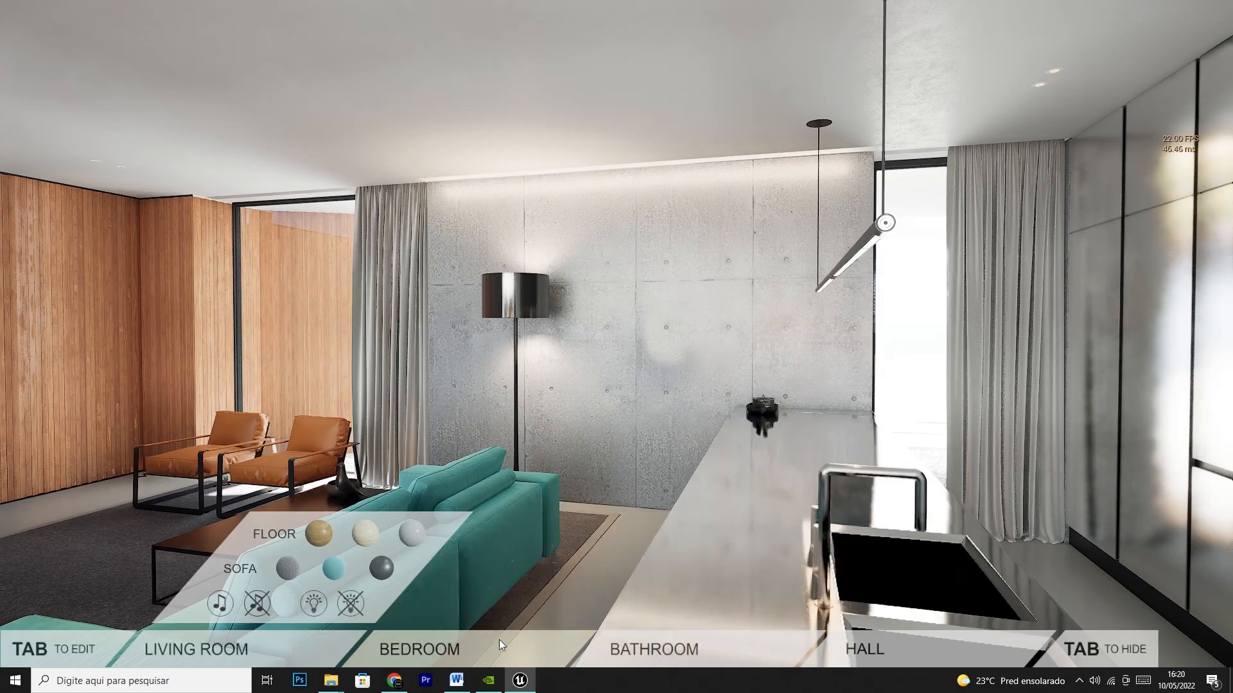
Step: Change the living room sofa to the light grey finish
left_click(287, 569)
left_click_drag(596, 514, 179, 516)
left_click_drag(461, 535, 83, 534)
key("s")
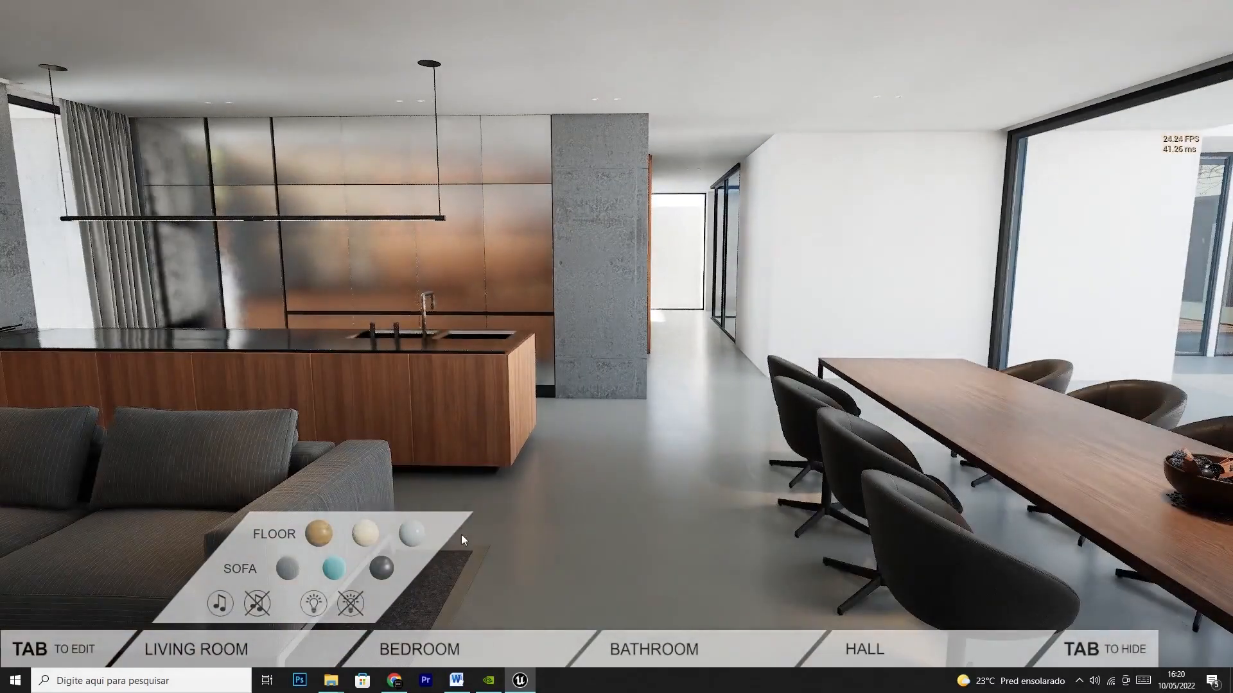
Step: Compare the wood and cream floor finishes, set the floor to wood, and inspect it around the kitchen pillar
left_click(321, 532)
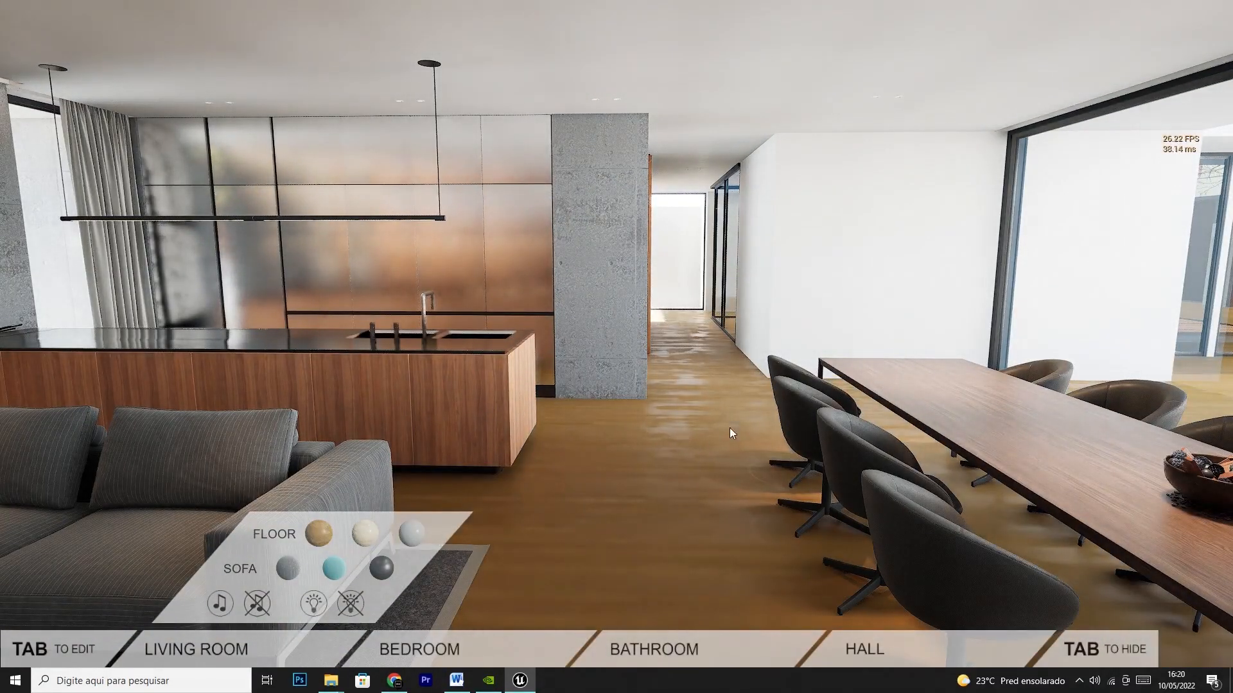
left_click(371, 533)
left_click(316, 533)
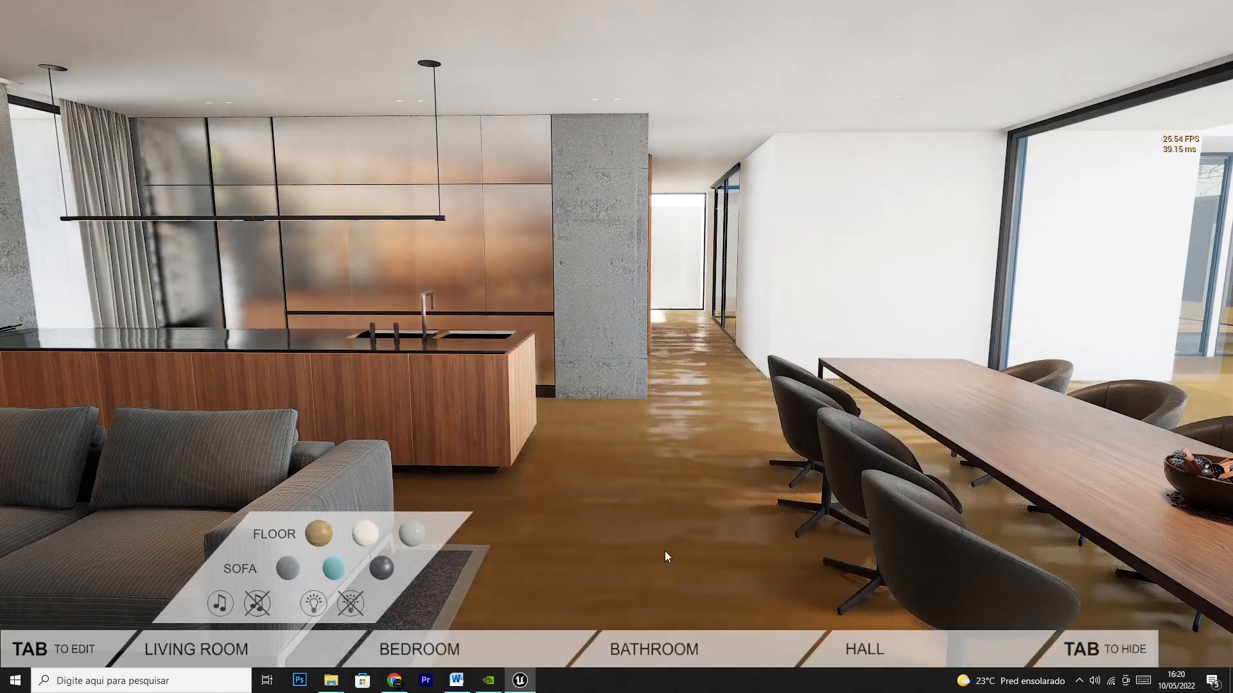
key("w")
left_click_drag(685, 449, 360, 410)
key("w")
key("d")
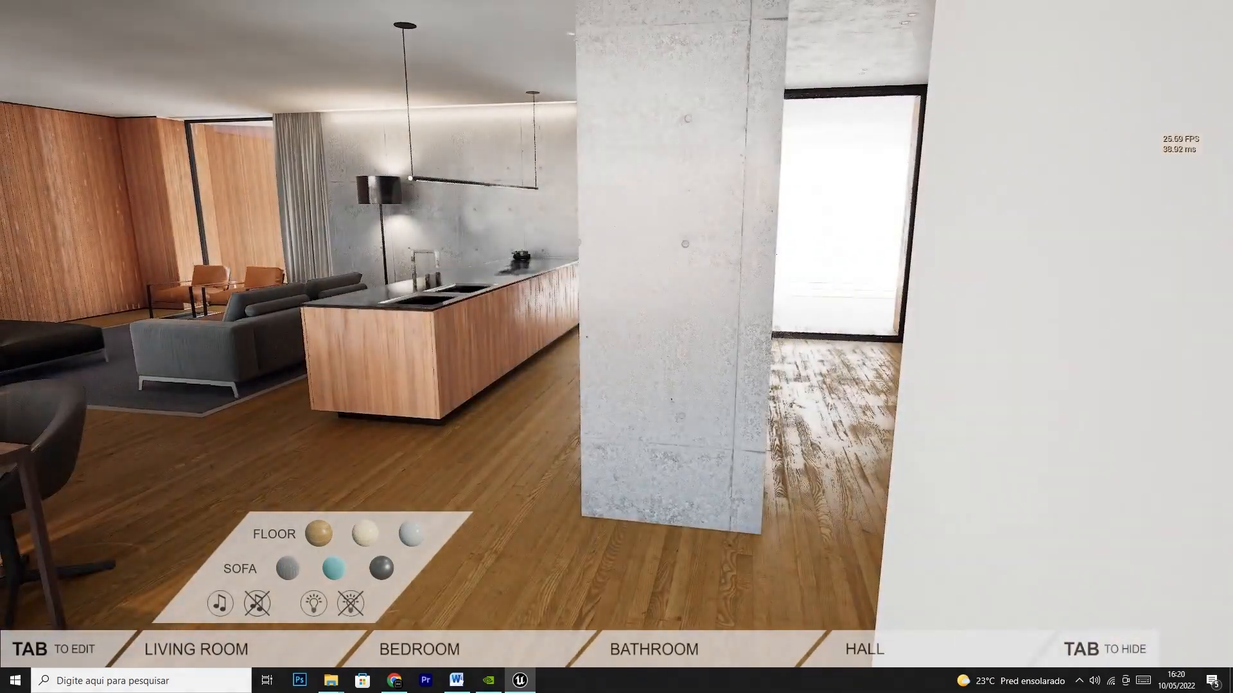
Step: Change the floor to the cream finish and inspect it beside the dining table
key("a")
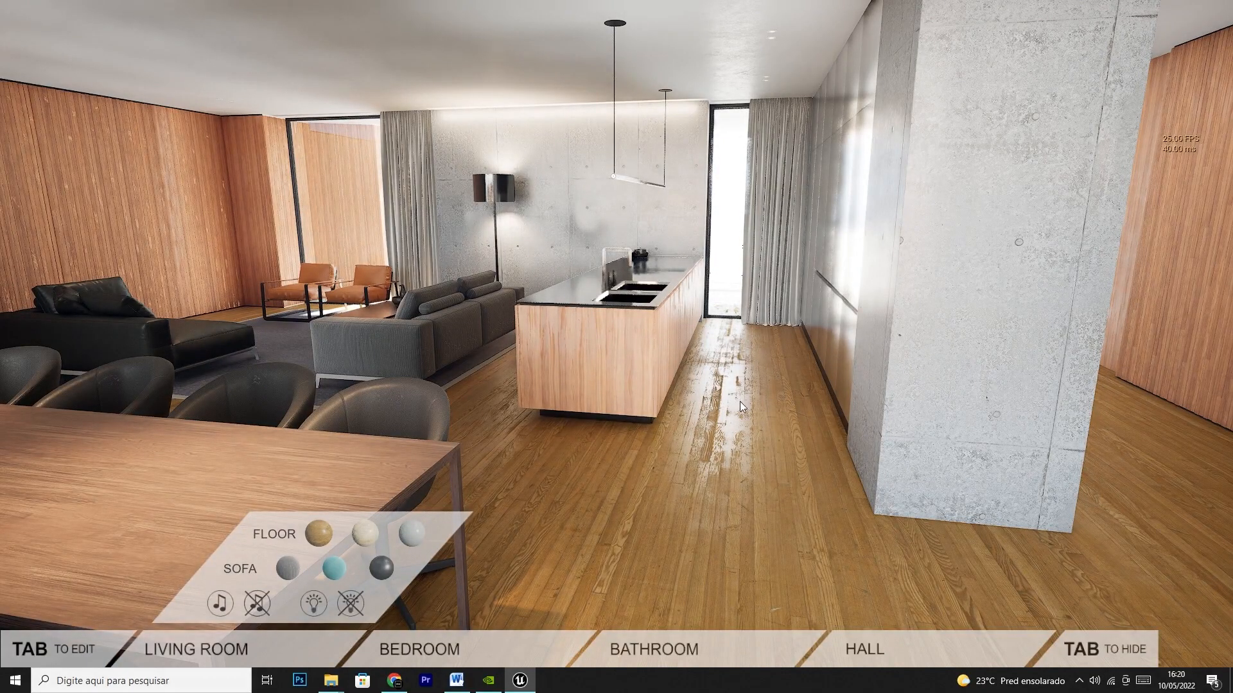
left_click_drag(749, 397, 1223, 397)
key("w")
key("a")
key("w")
key("a")
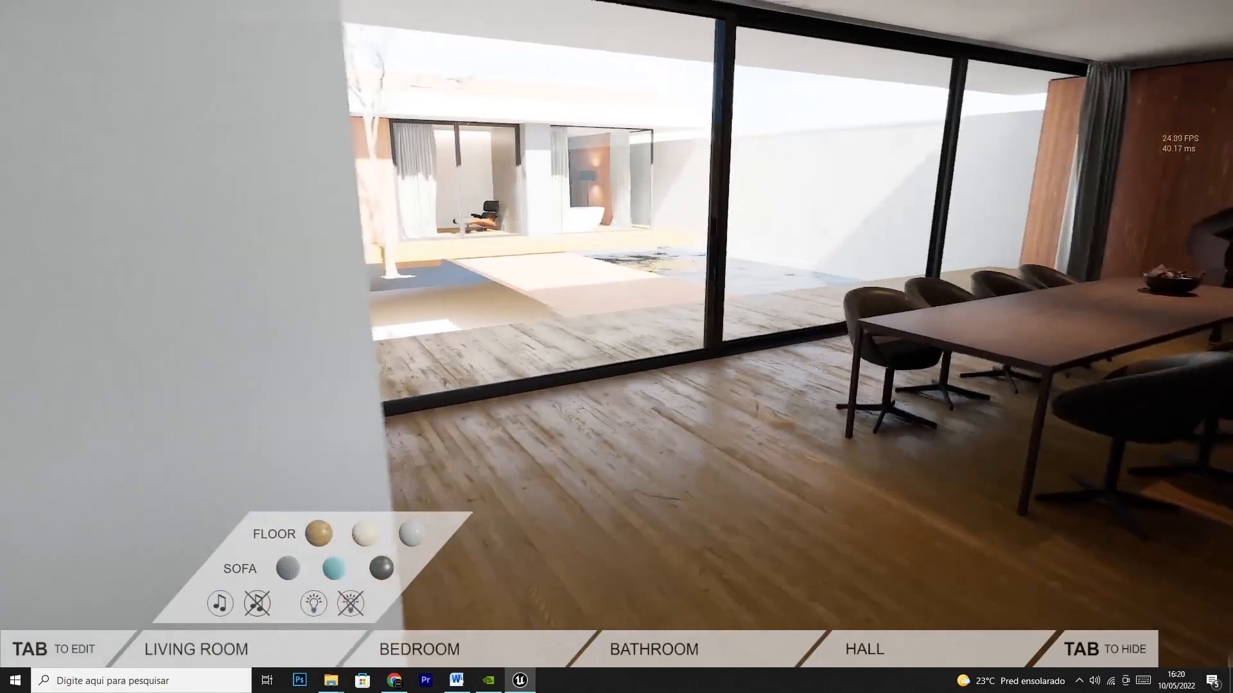
key("d")
key("a")
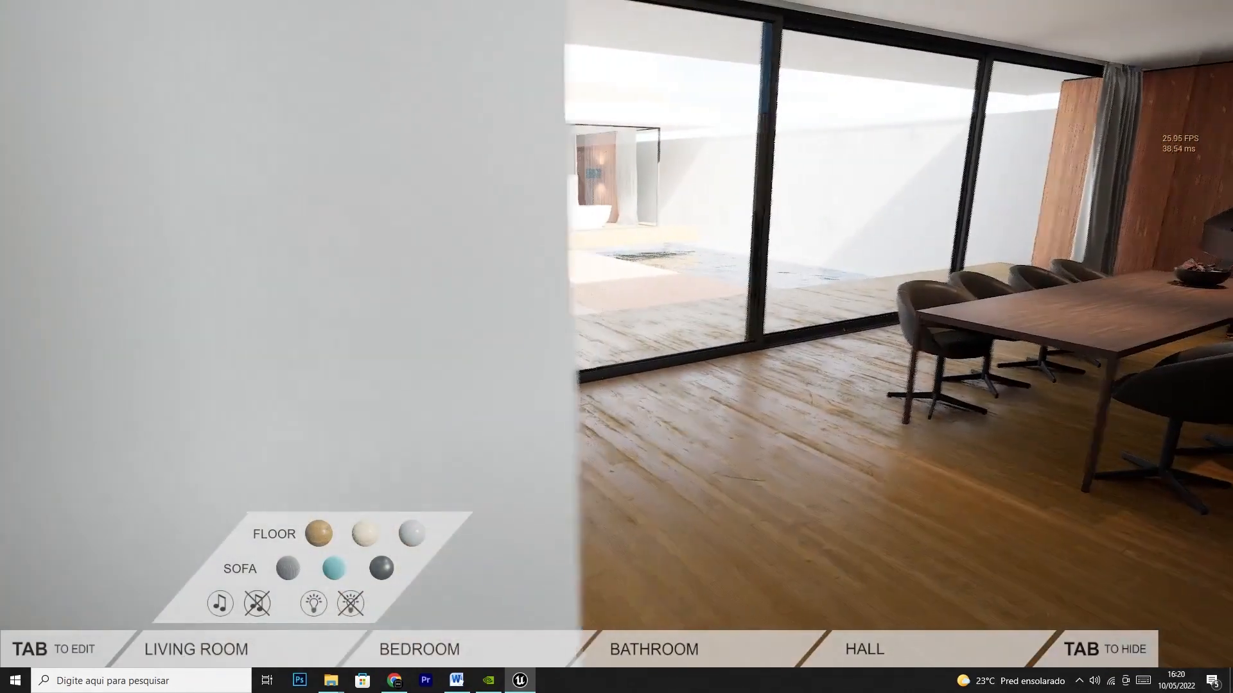
key("d")
left_click(364, 533)
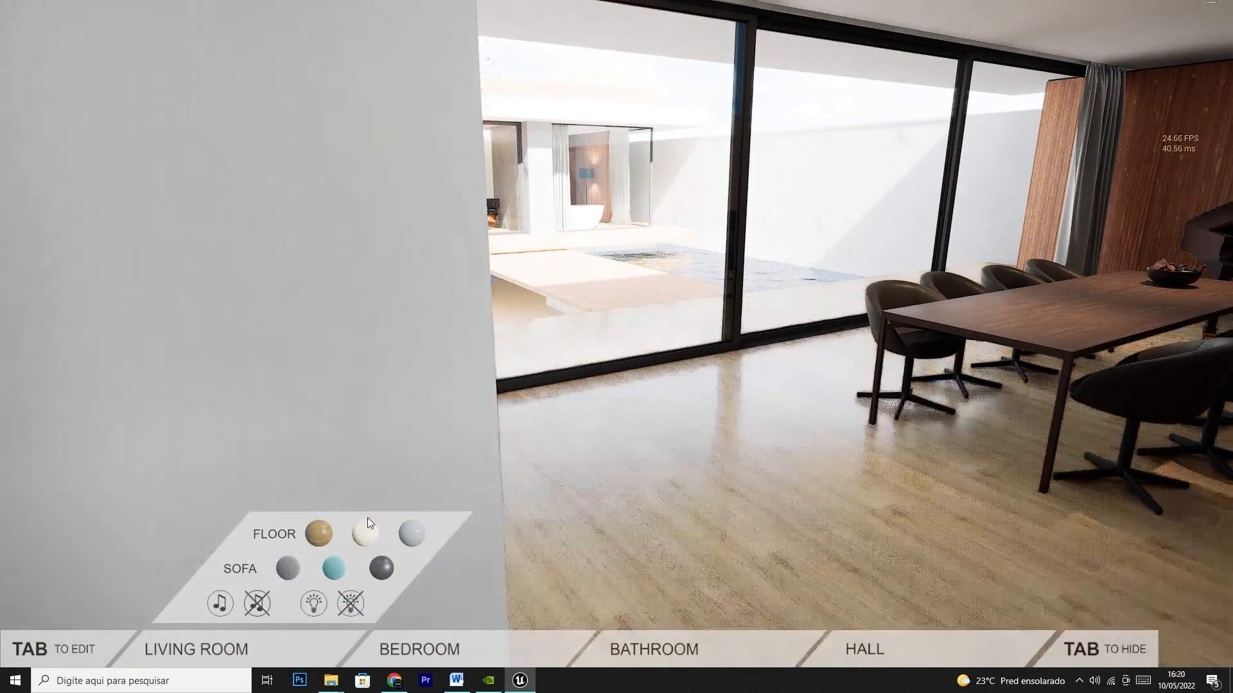
key("d")
Step: View the courtyard through the dining room glazing and end the play session
left_click_drag(714, 397, 1227, 396)
key("a")
key("a")
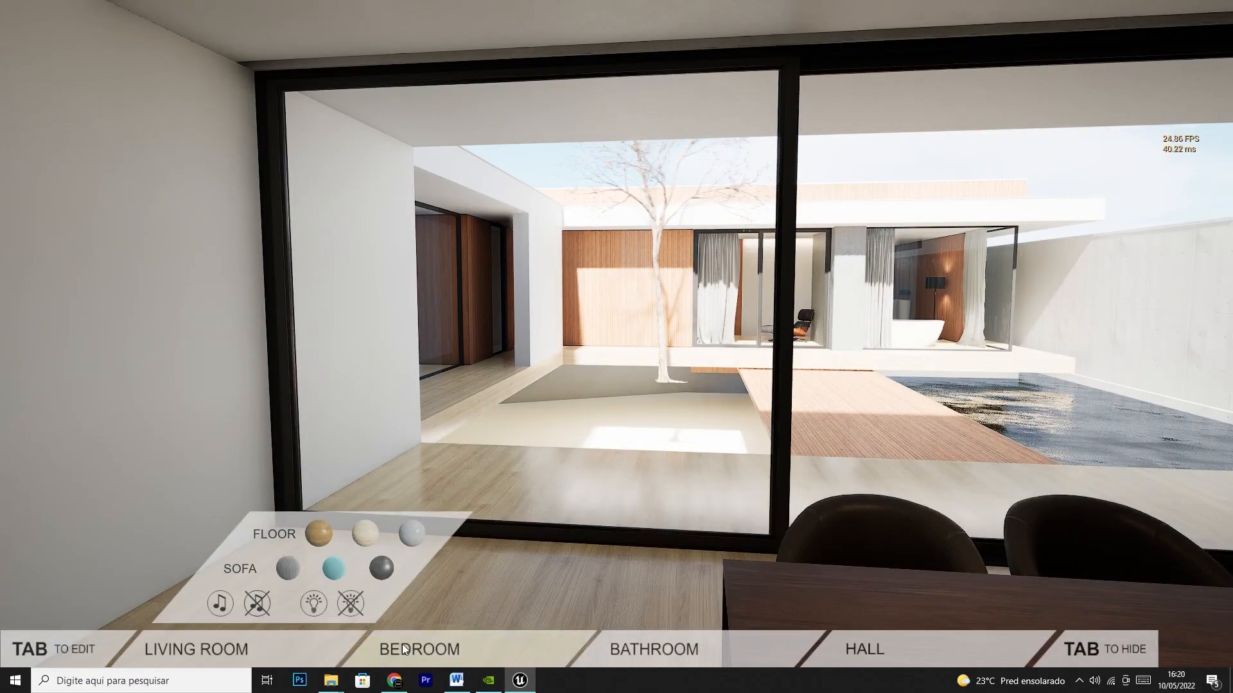
key("Escape")
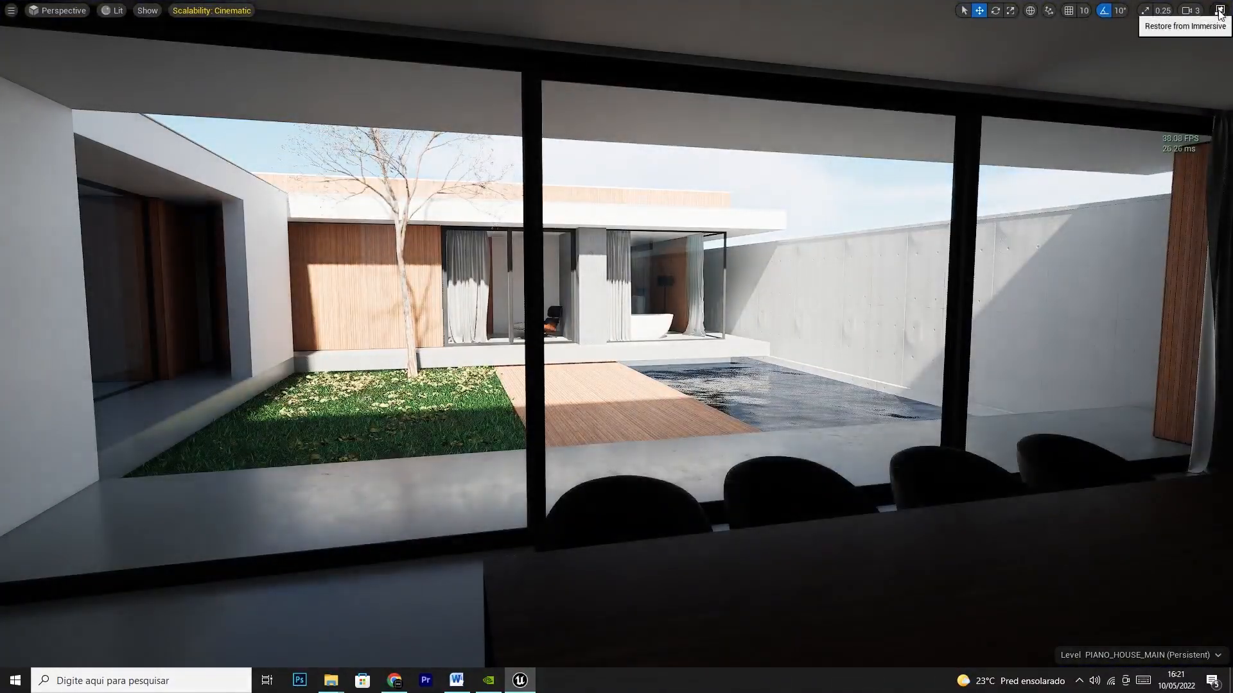
Step: Exit the immersive view and set the PIANO_HOUSE_GRASS level's streaming method to Always Loaded
left_click(1219, 11)
left_click(114, 7)
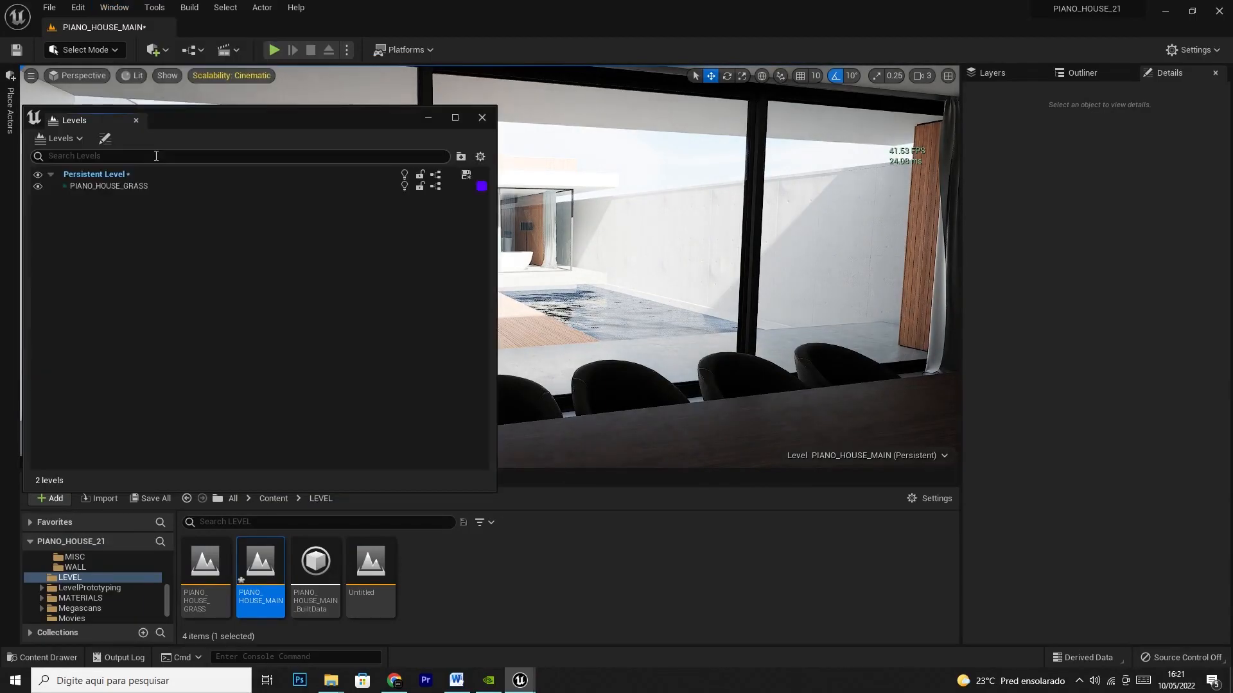
left_click(115, 186)
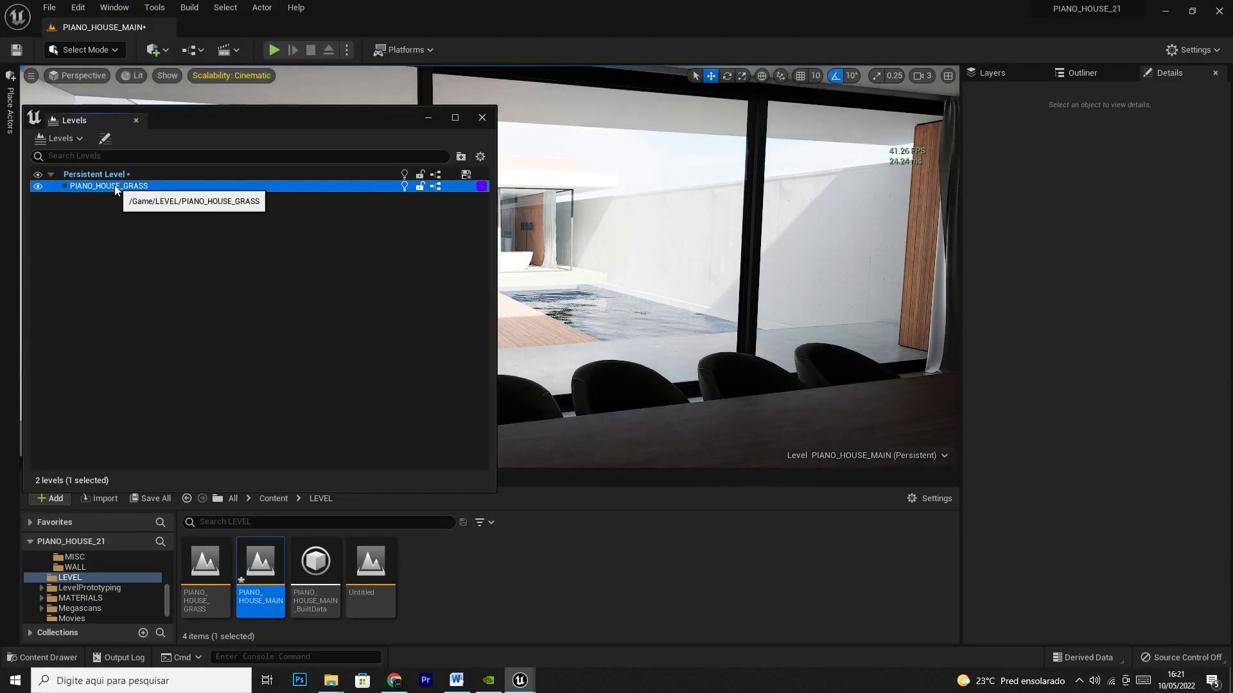
right_click(114, 185)
mouse_move(170, 270)
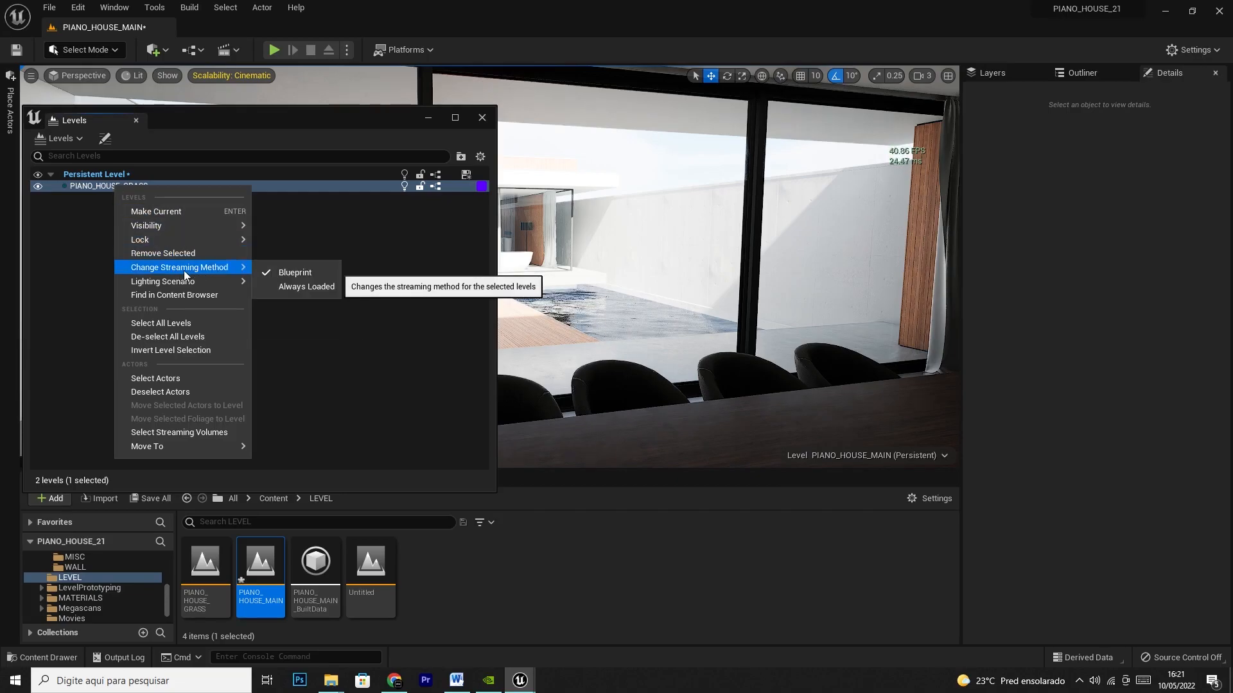
left_click(301, 289)
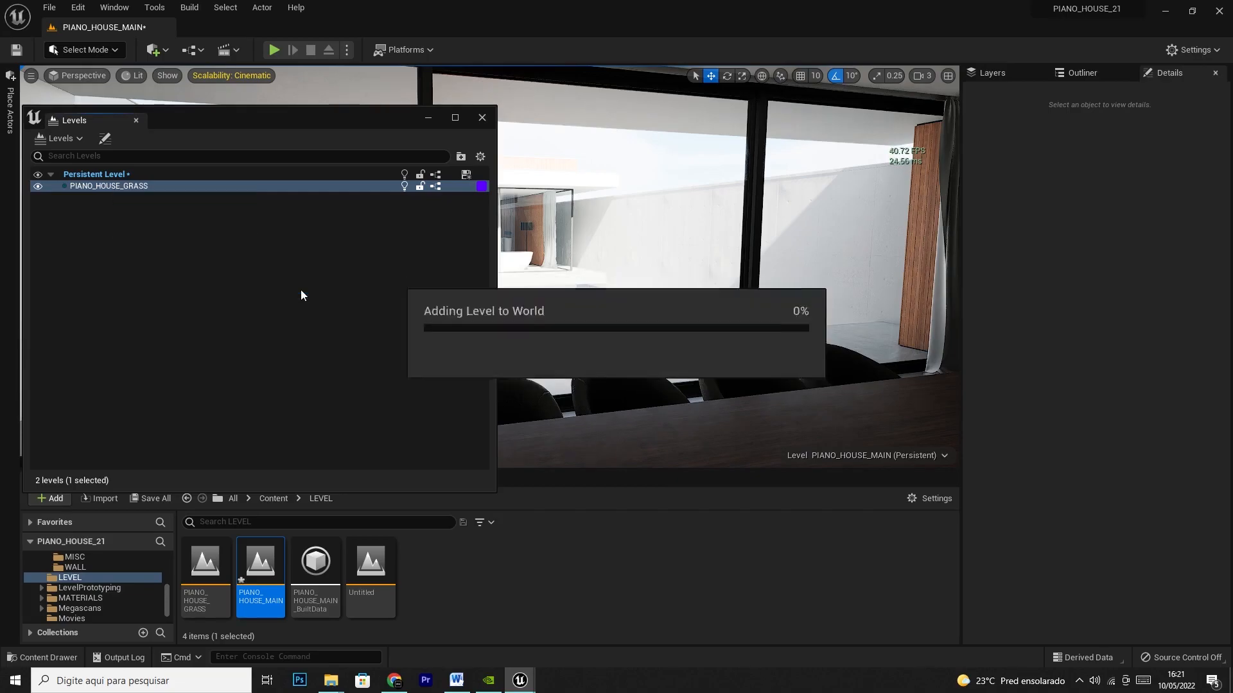
left_click(483, 118)
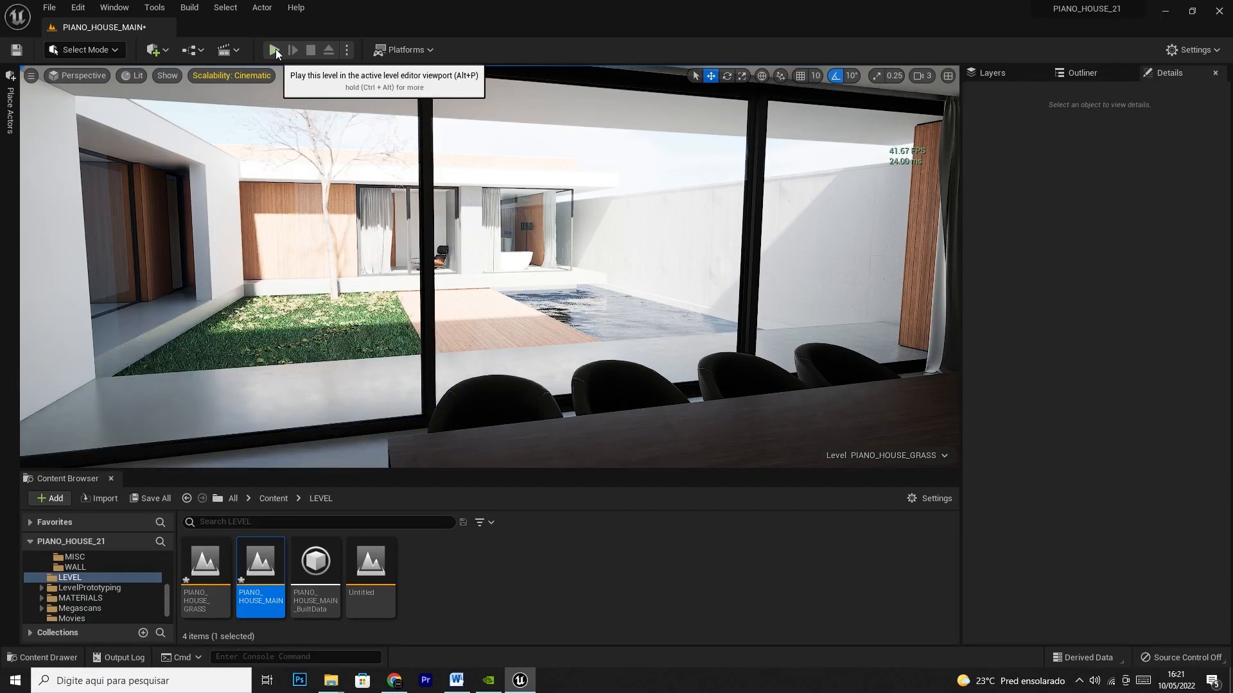
Step: Start a play session and examine the courtyard grass and the reflections on the glazing in front of the piano
left_click(275, 50)
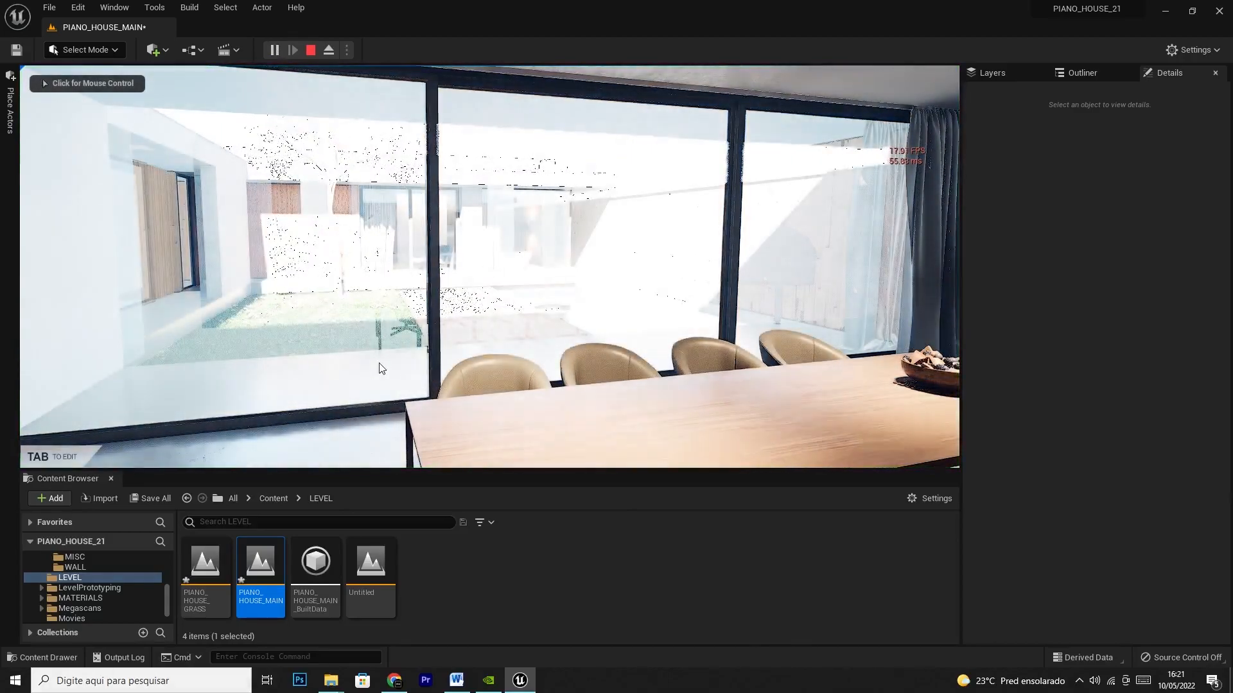
left_click(379, 368)
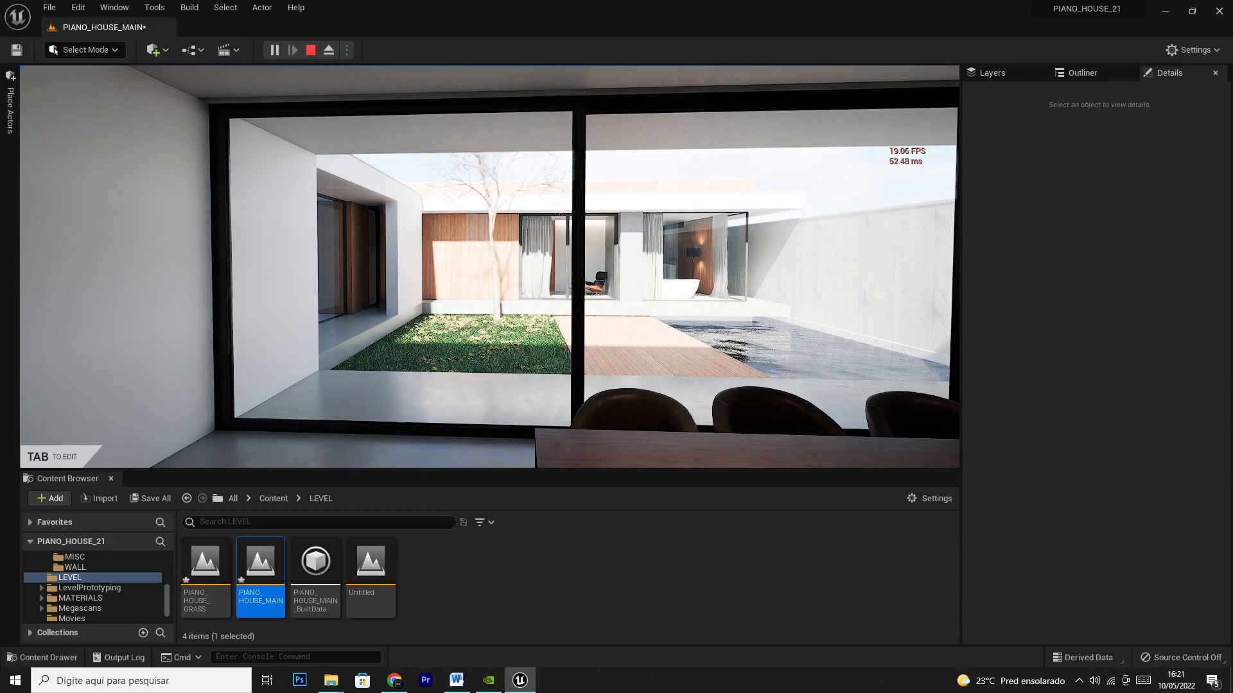
key("w")
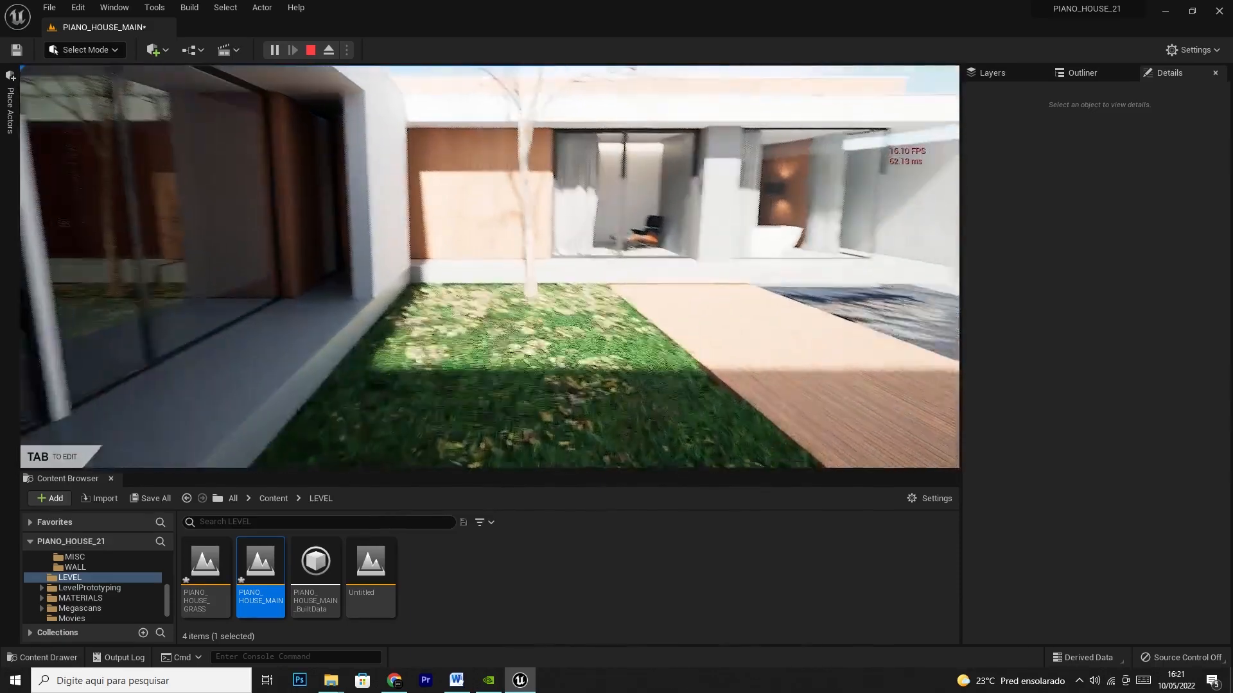
key("w")
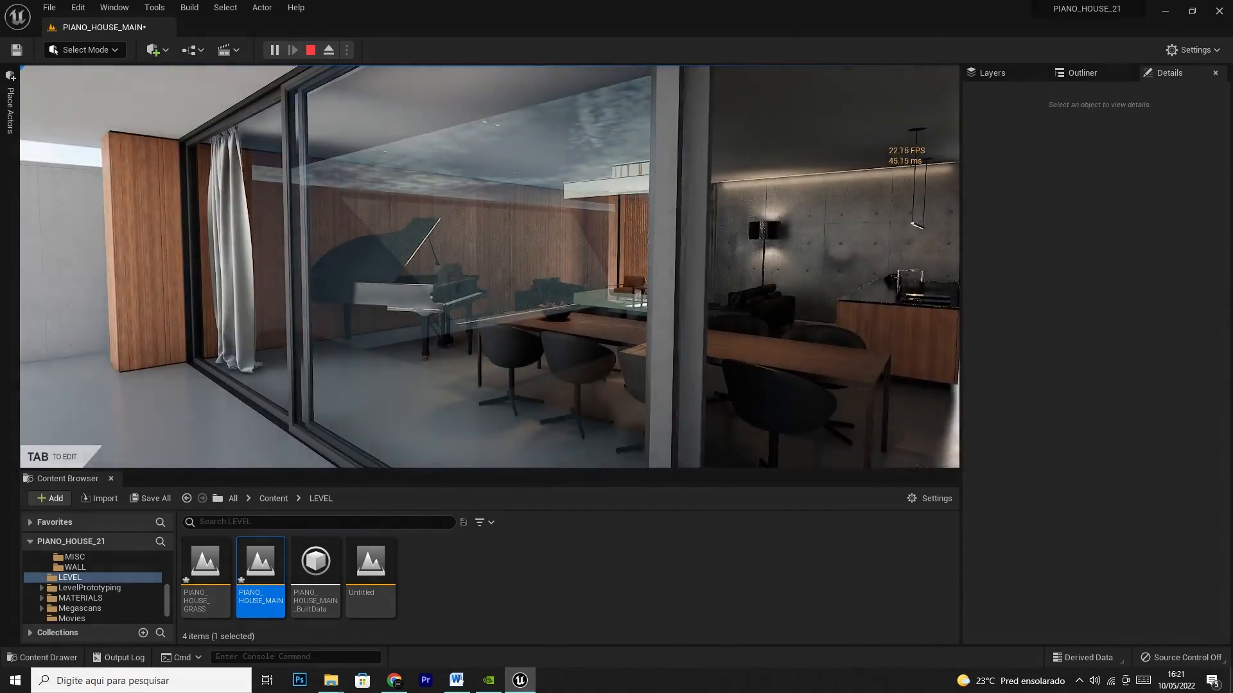
key("w")
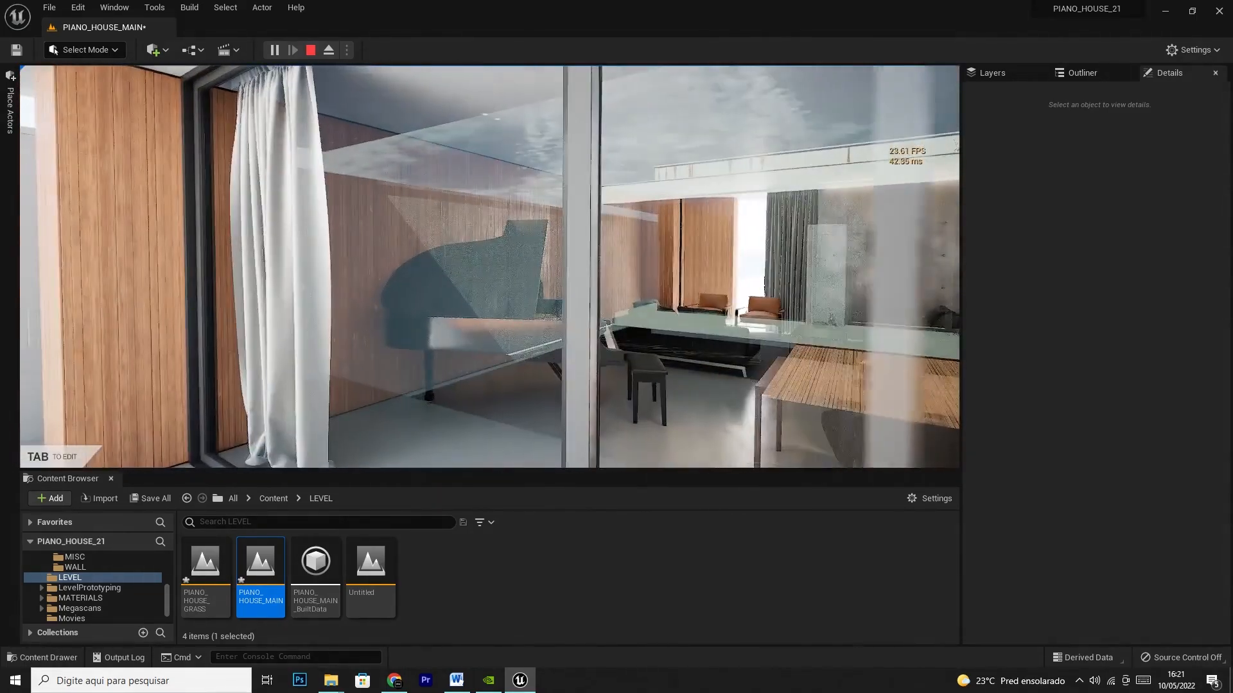
key("w")
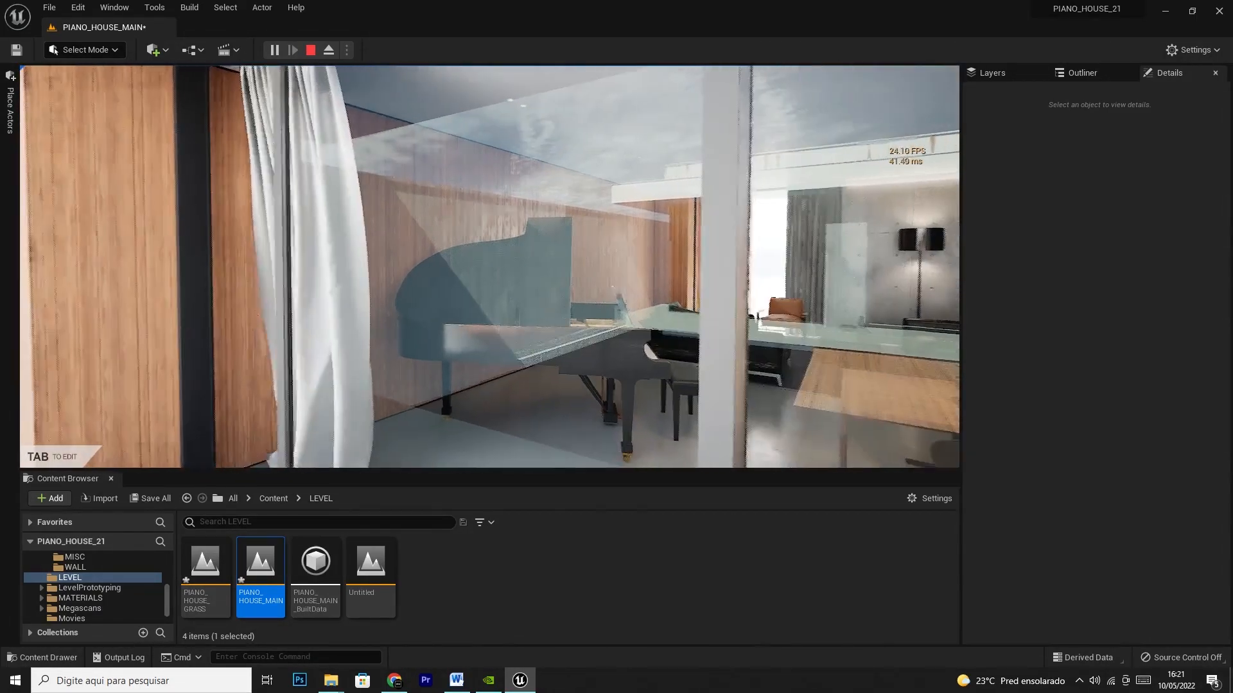
Step: Examine the courtyard grass, deck and tree up close, and end the play session
key("w")
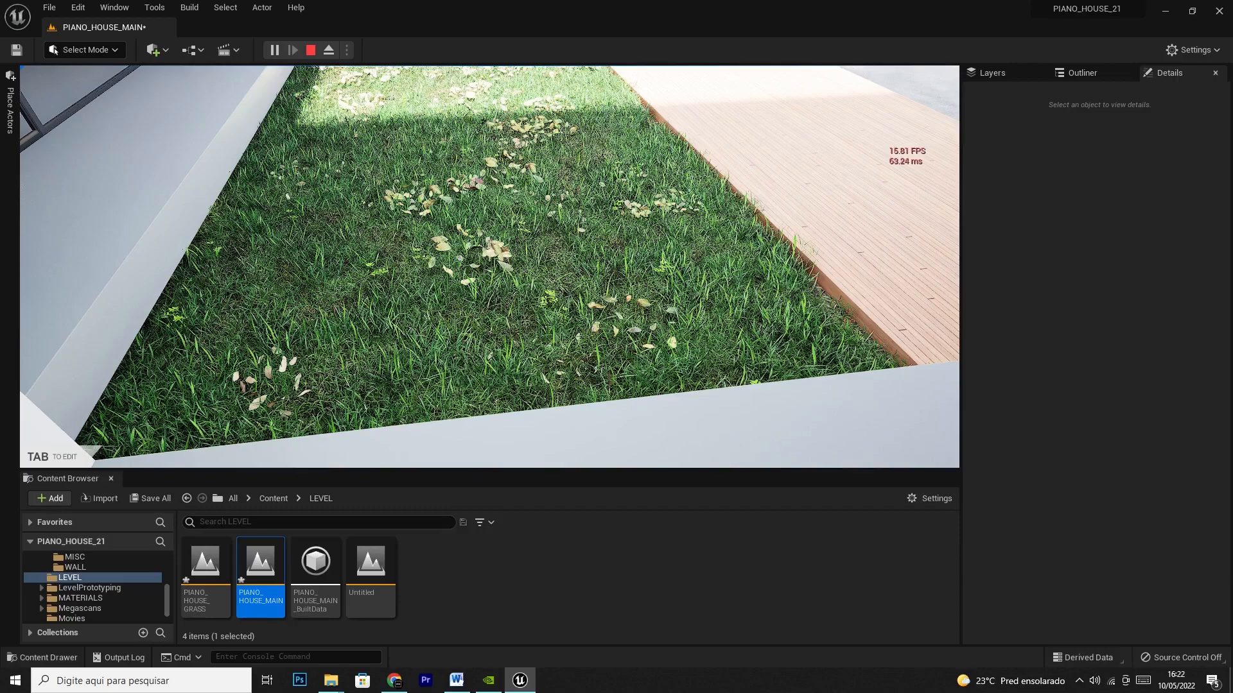
key("d")
key("w")
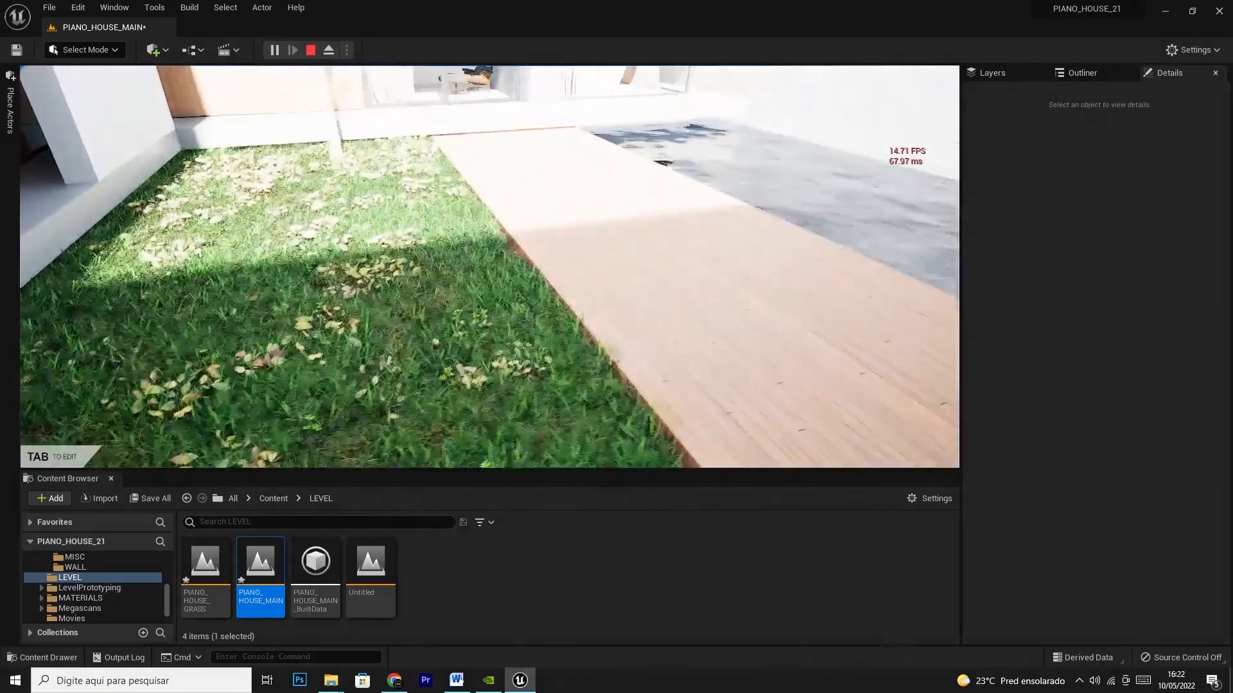
key("w")
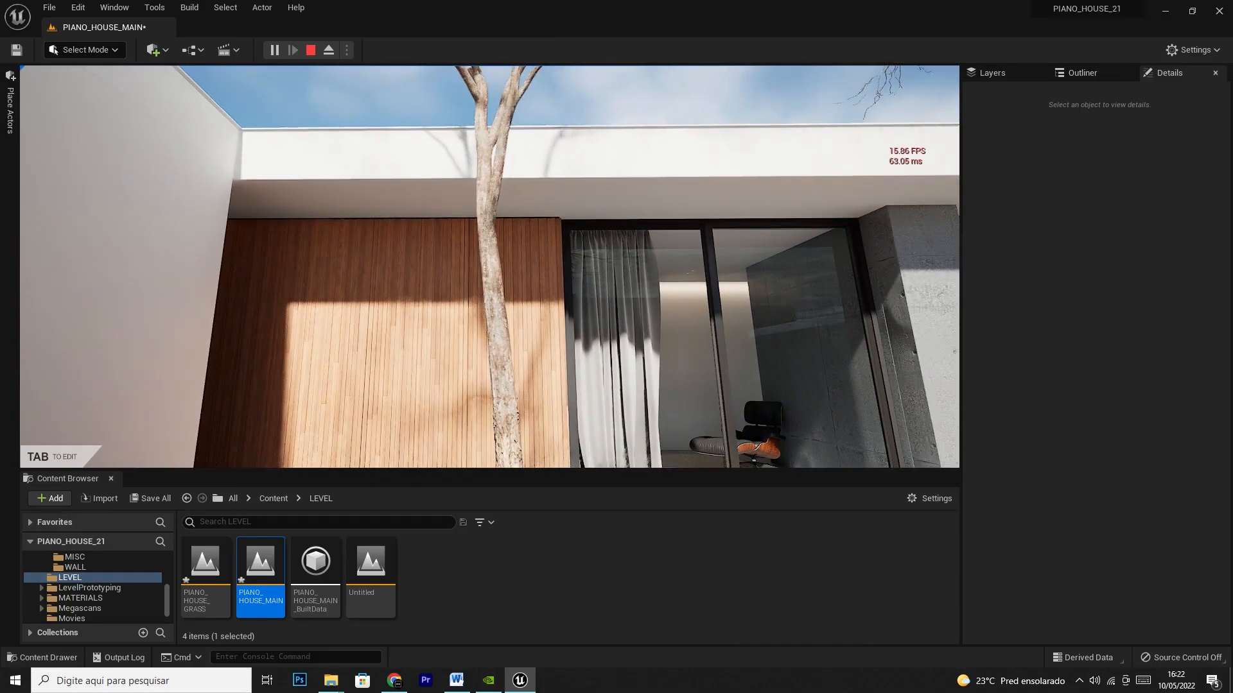
key("Escape")
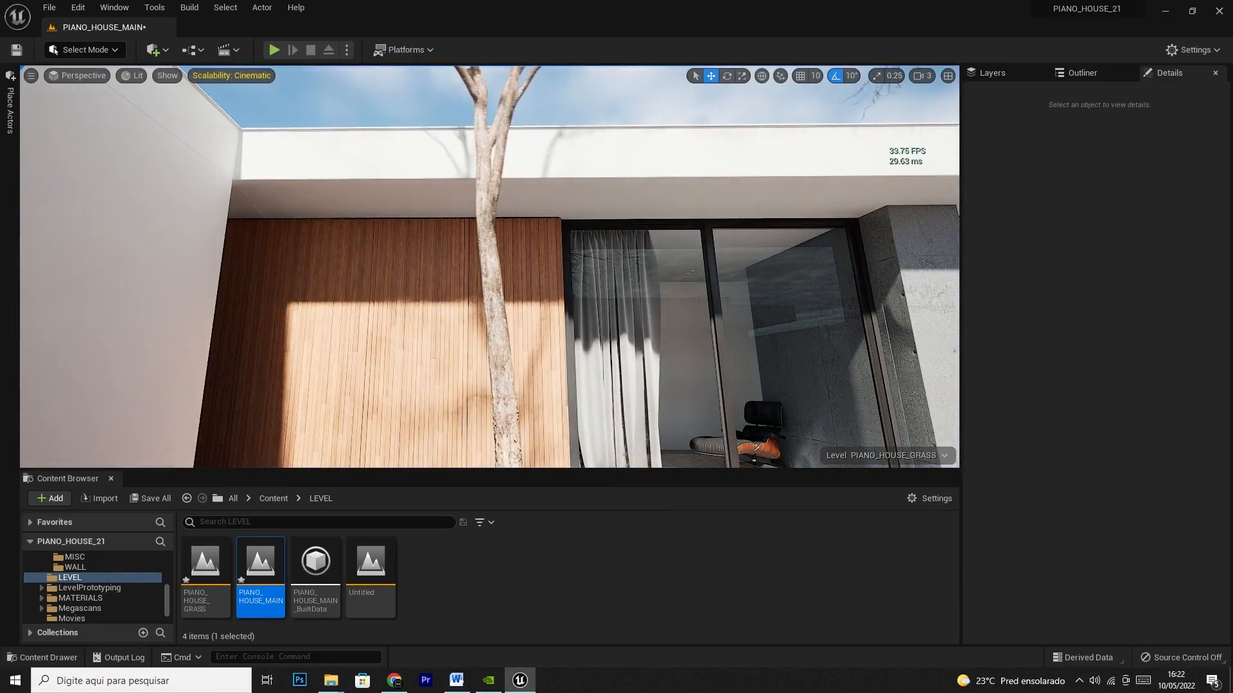
Step: Enable the ray tracing option Evaluate World Position Offset on the courtyard tree, and deselect the tree
left_click(483, 125)
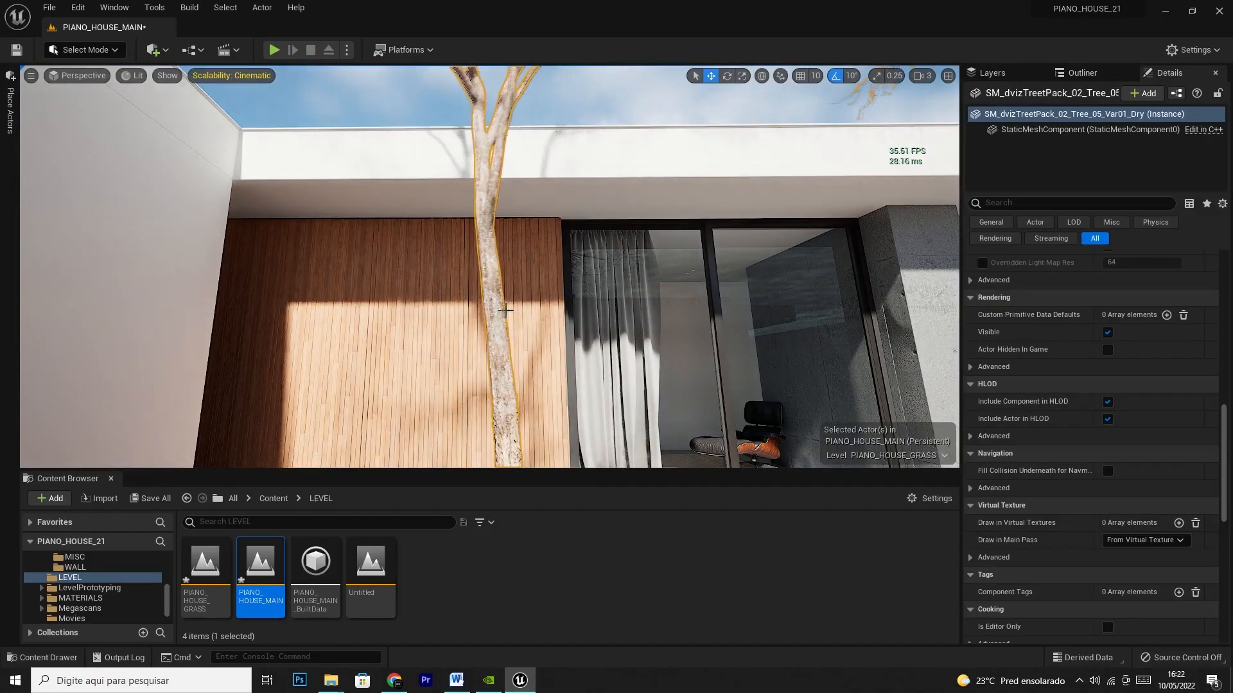
right_click_drag(489, 199, 489, 192)
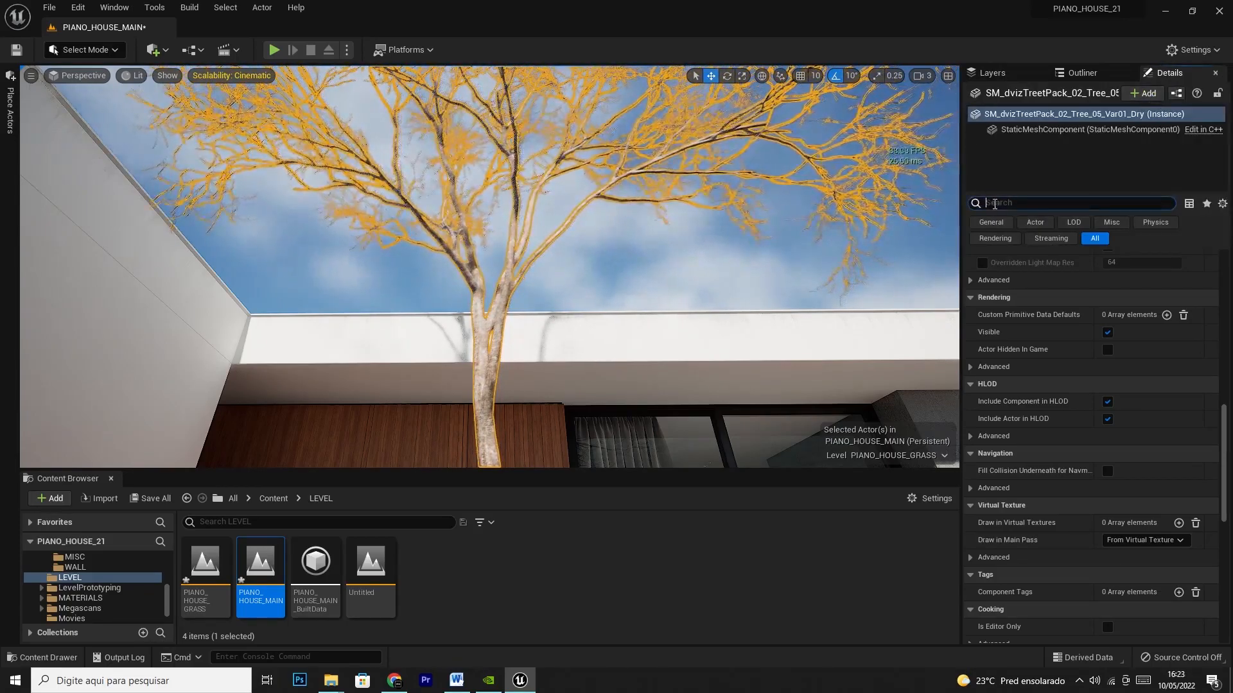
left_click(994, 203)
type("evalu")
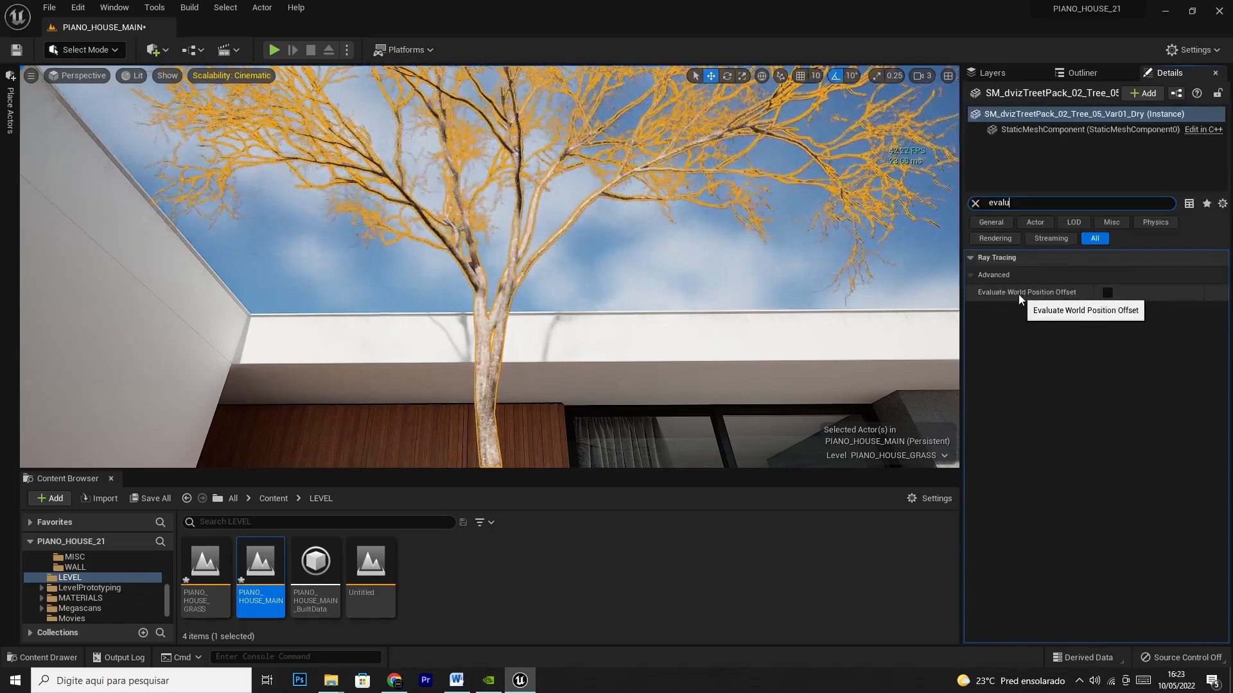
left_click(1107, 294)
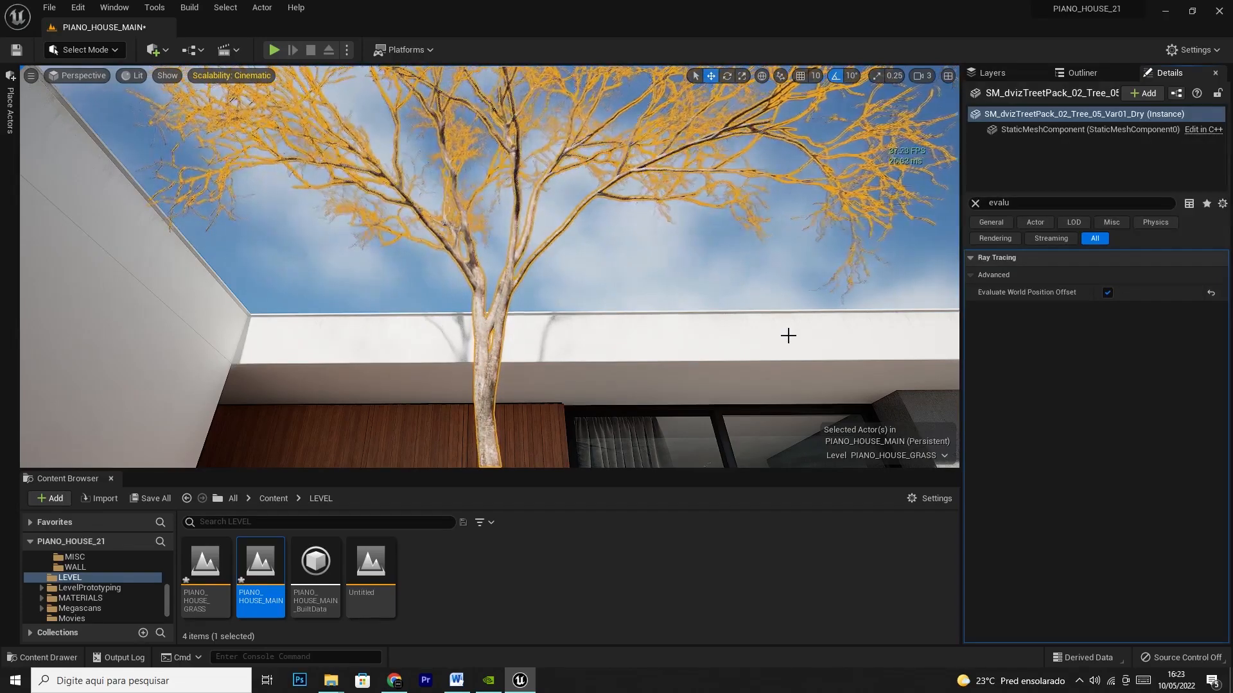
left_click(661, 241)
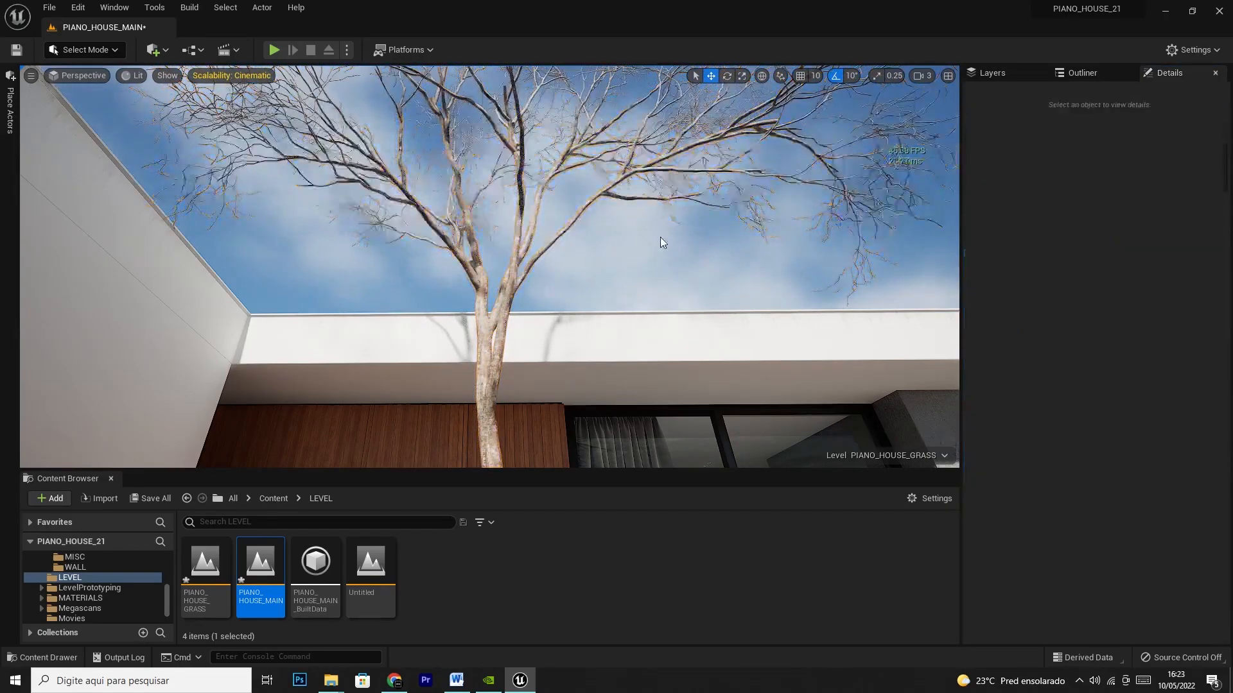
right_click_drag(684, 238, 777, 289)
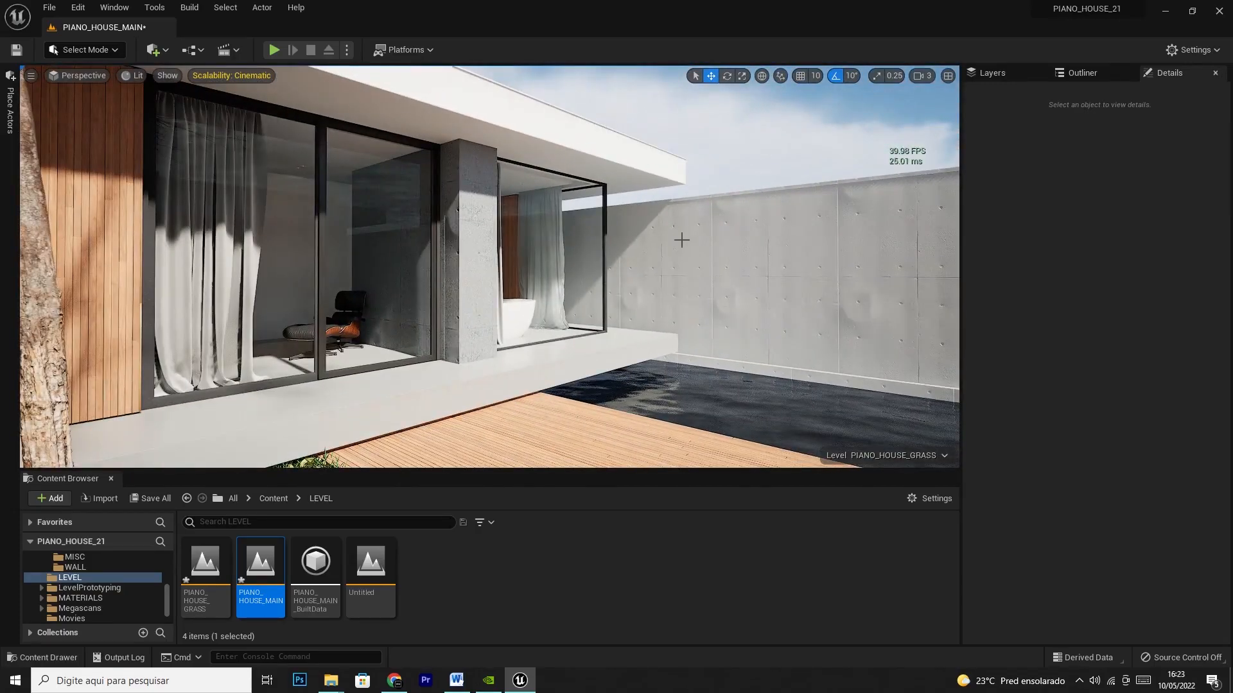